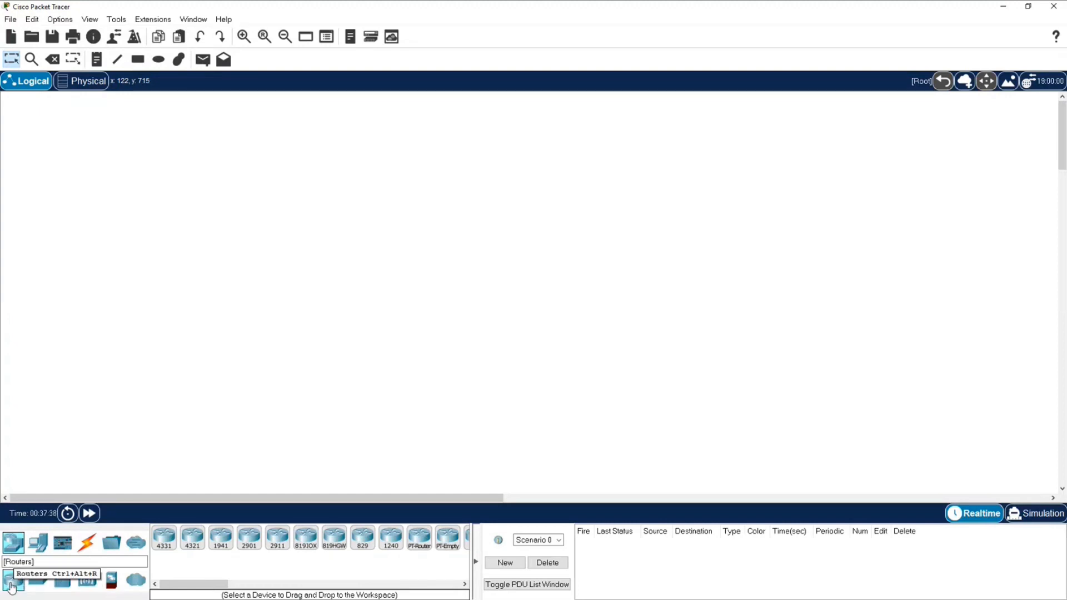
left_click(38, 580)
left_click(63, 581)
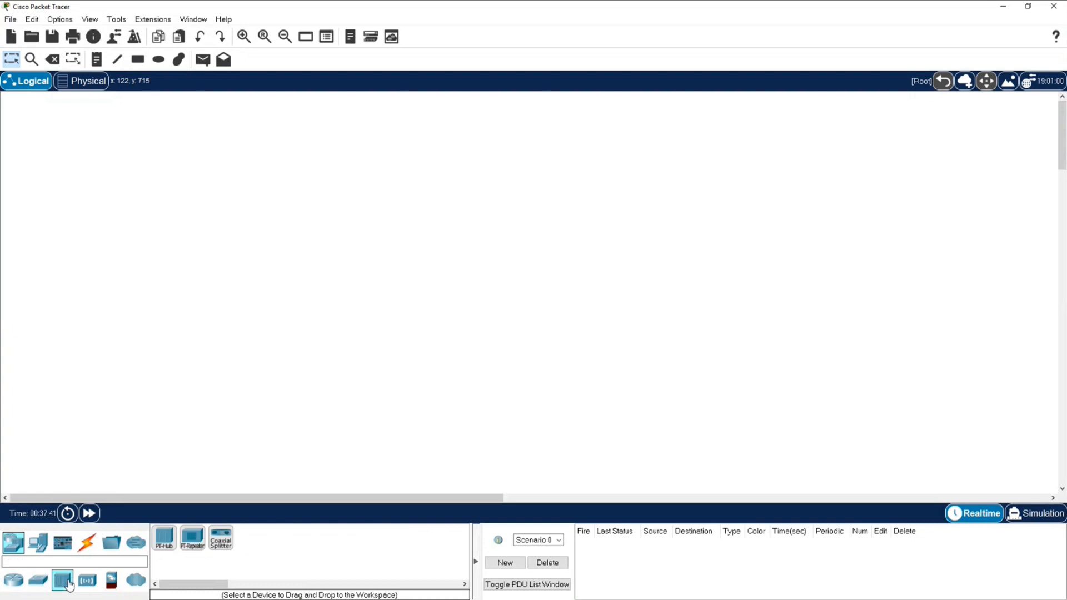
left_click(84, 585)
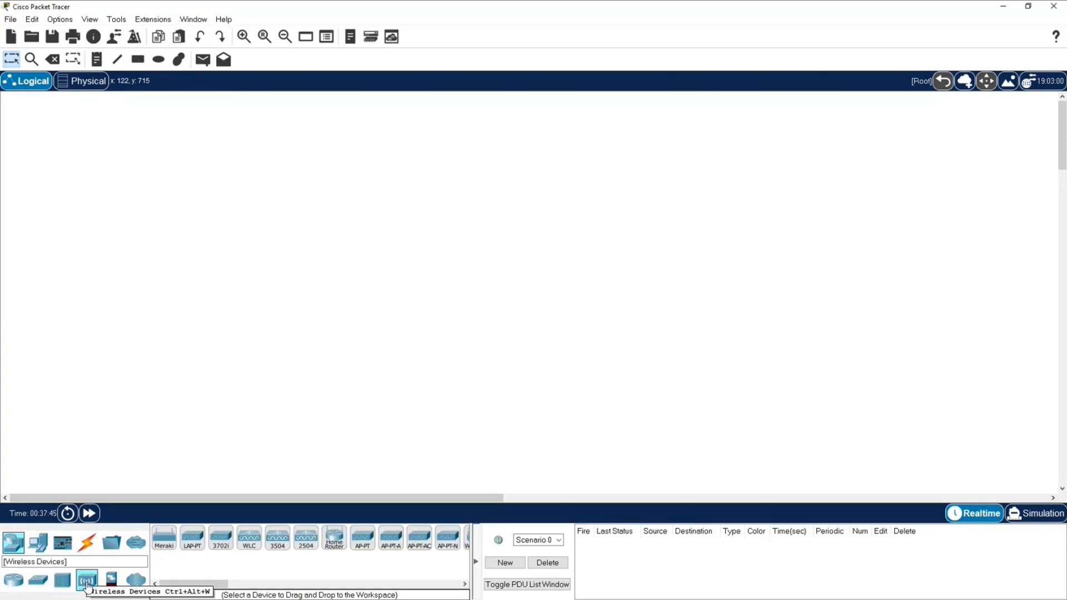
left_click(112, 583)
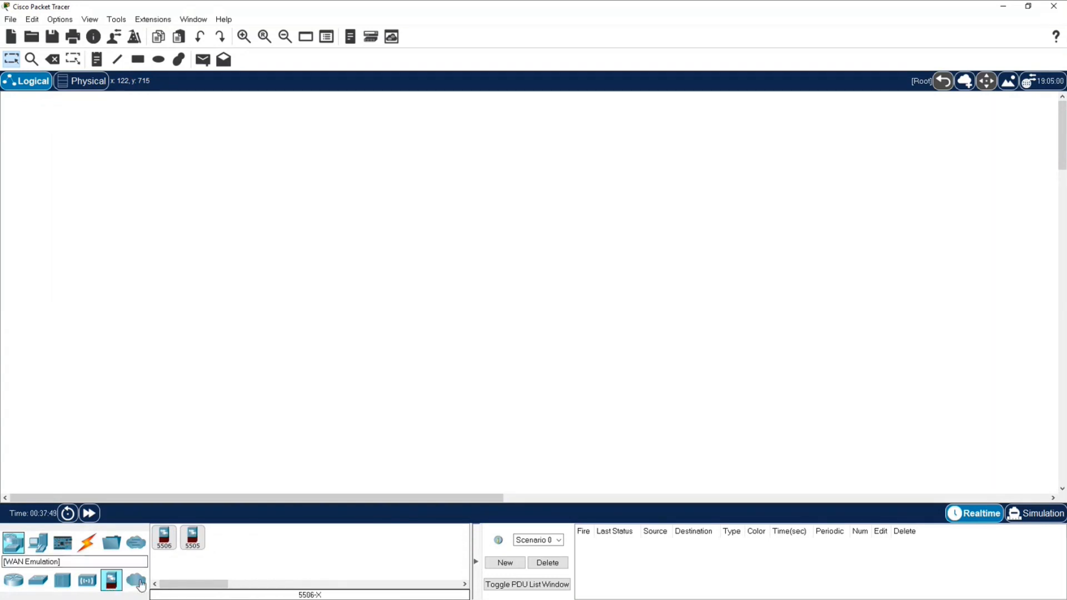
left_click(139, 582)
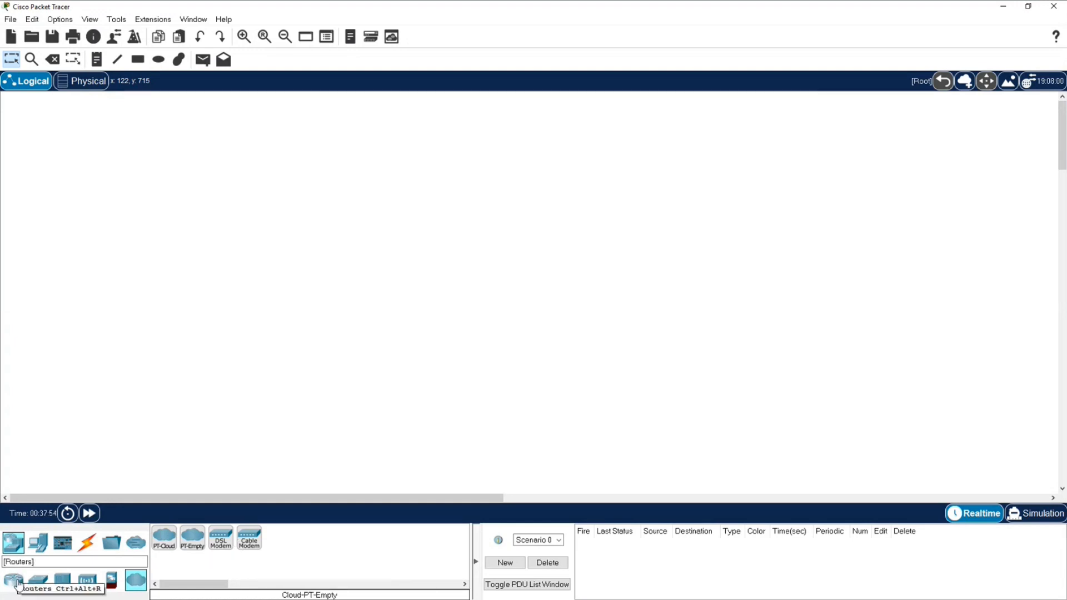
Step: Place a 2960 switch in the empty workspace and shift it slightly from where it was dropped
left_click(37, 580)
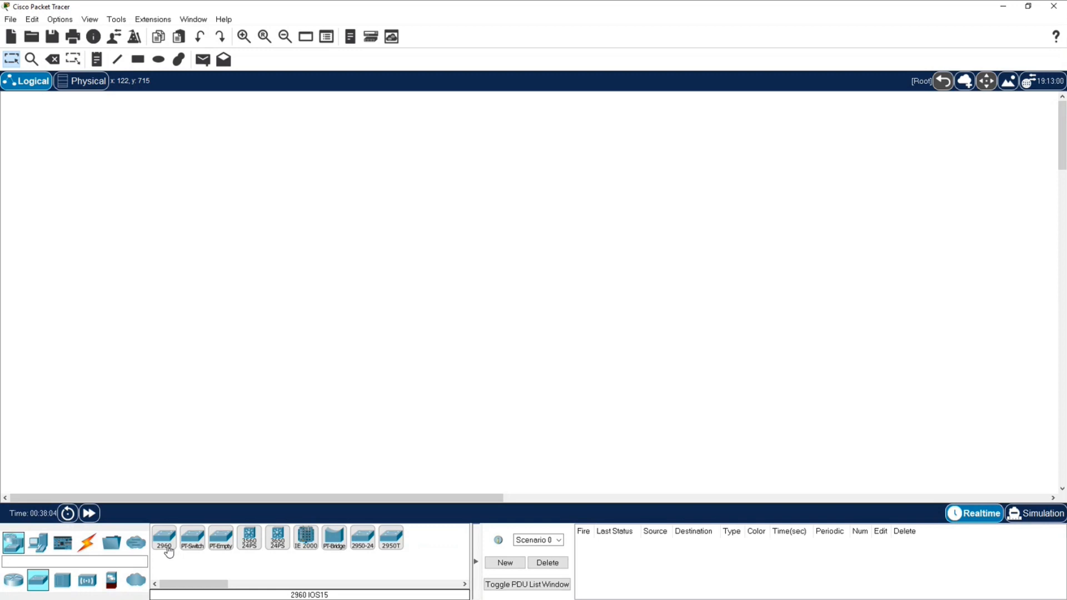
left_click(166, 547)
left_click(233, 286)
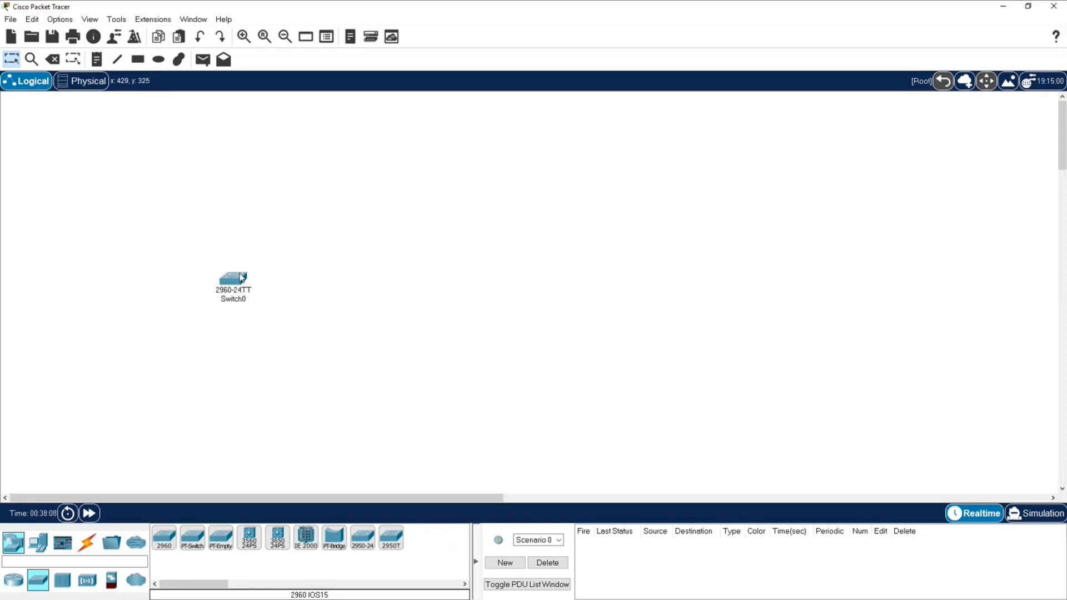
mouse_move(243, 281)
left_mouse_down()
mouse_move(249, 253)
mouse_move(248, 309)
mouse_move(258, 288)
left_mouse_up()
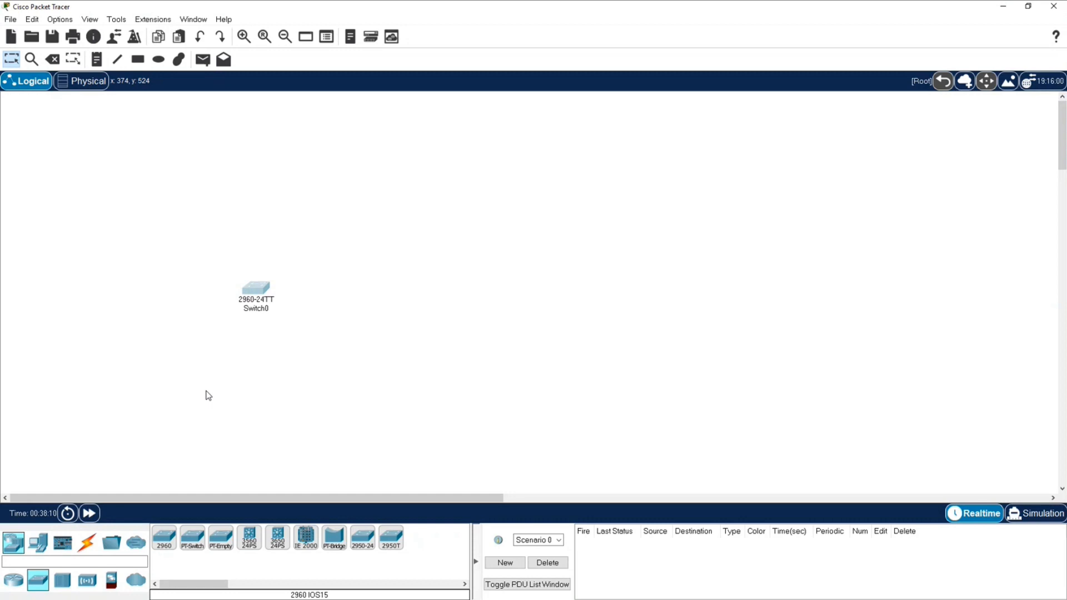
Step: Delete the 2960 switch from the workspace and leave delete mode
left_click_drag(183, 217, 309, 369)
key("Delete")
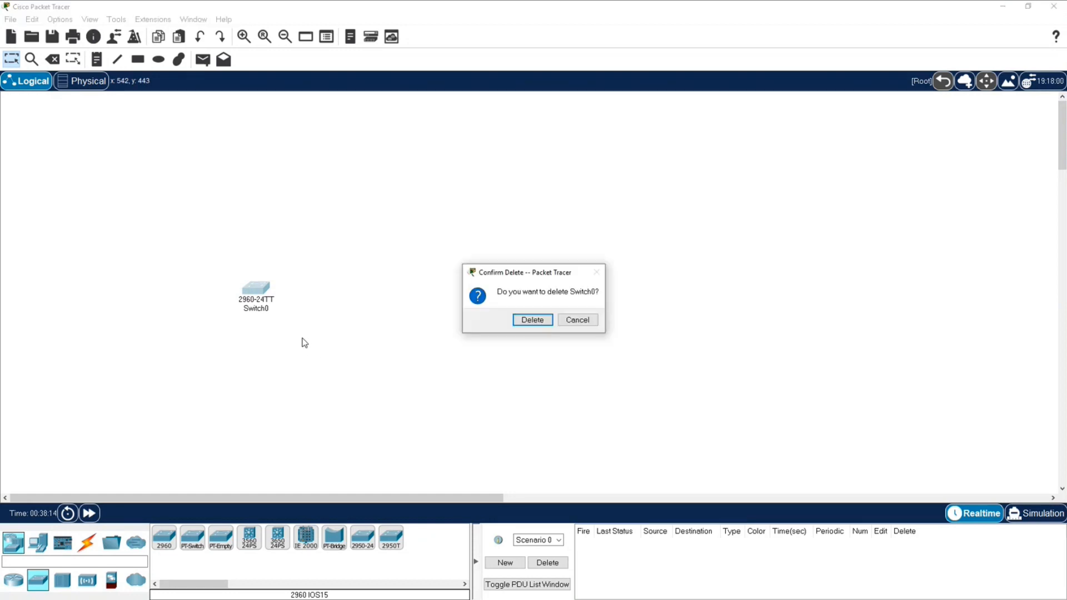
key("Return")
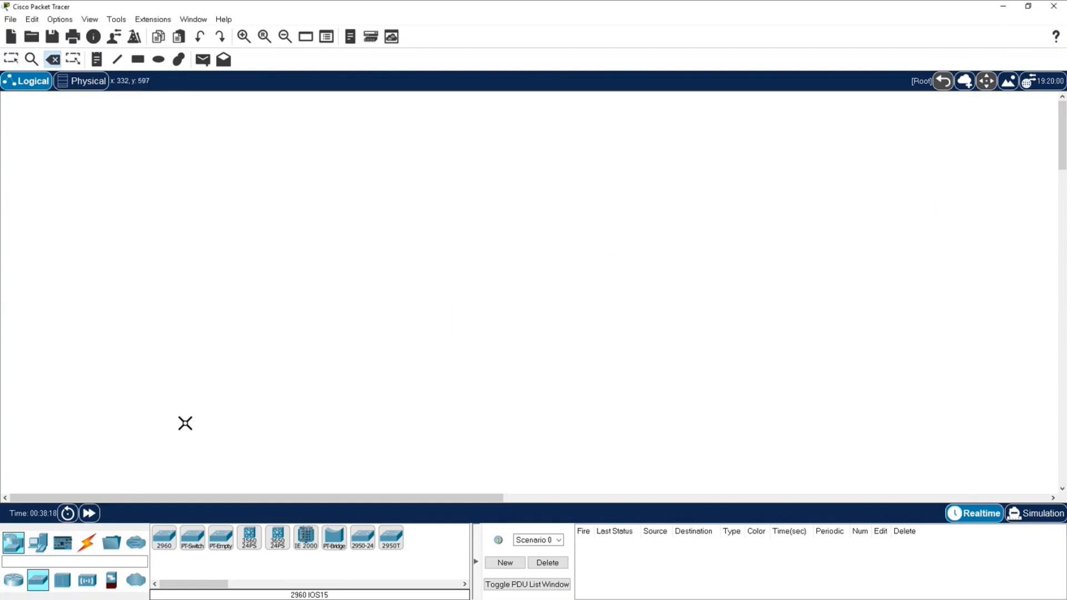
key("Escape")
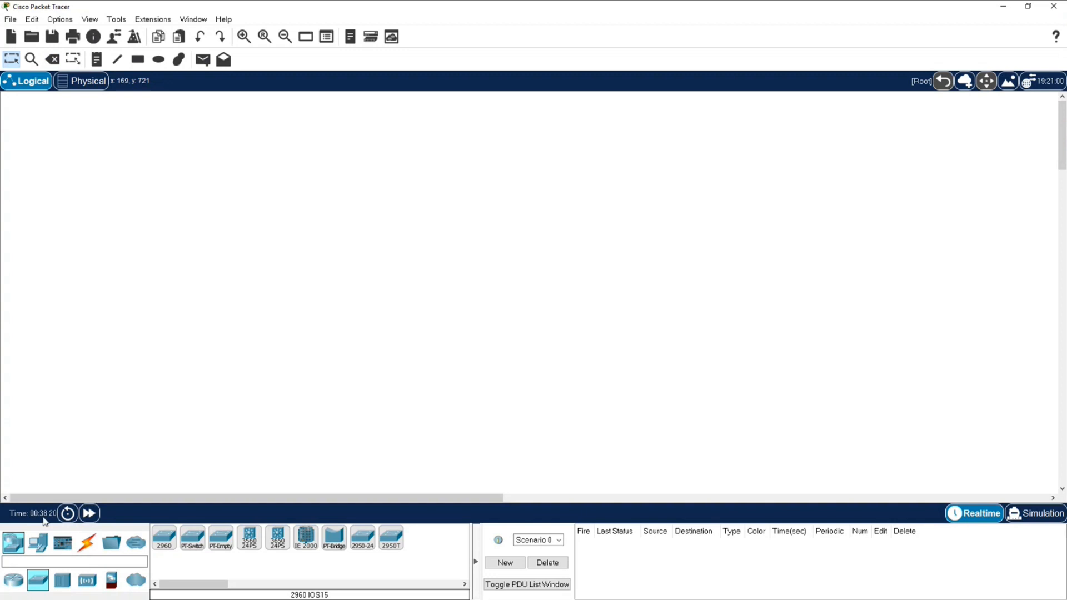
Step: Add three PCs to the workspace, stacked one above another
left_click(38, 542)
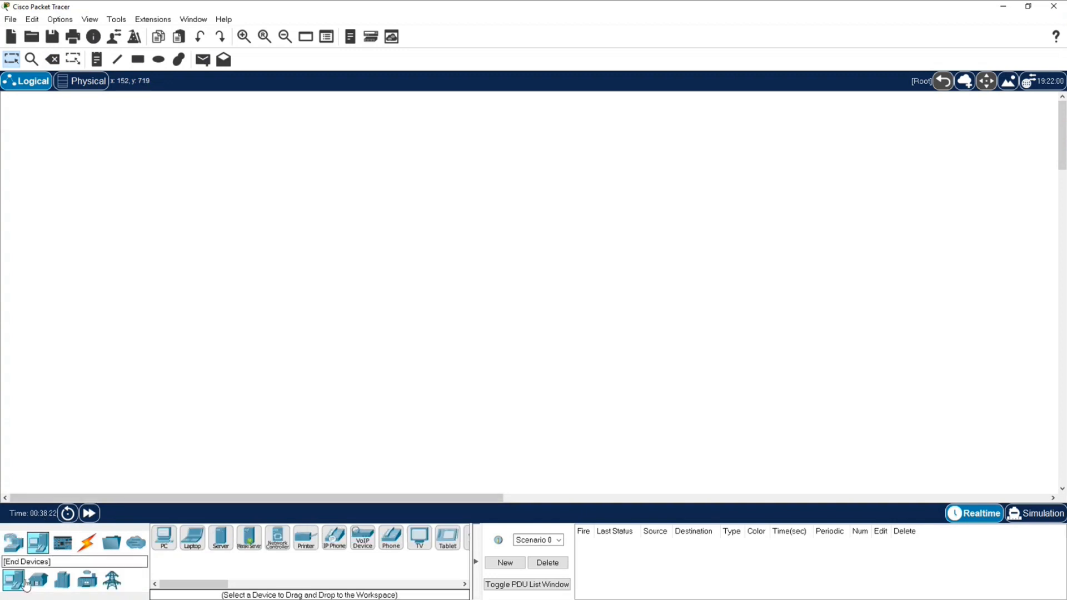
left_click(164, 538)
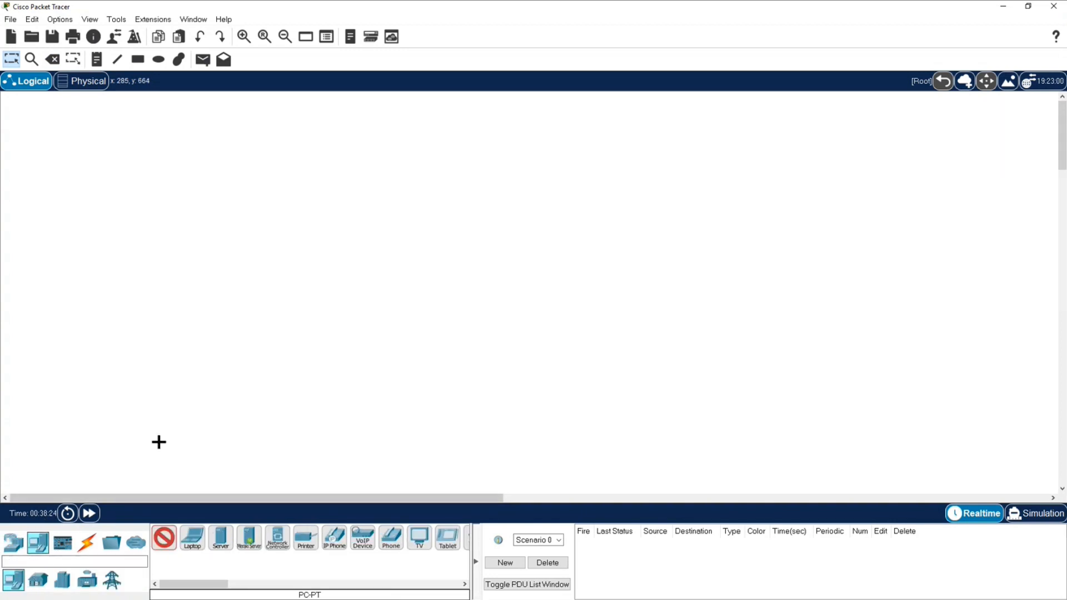
left_click(178, 358)
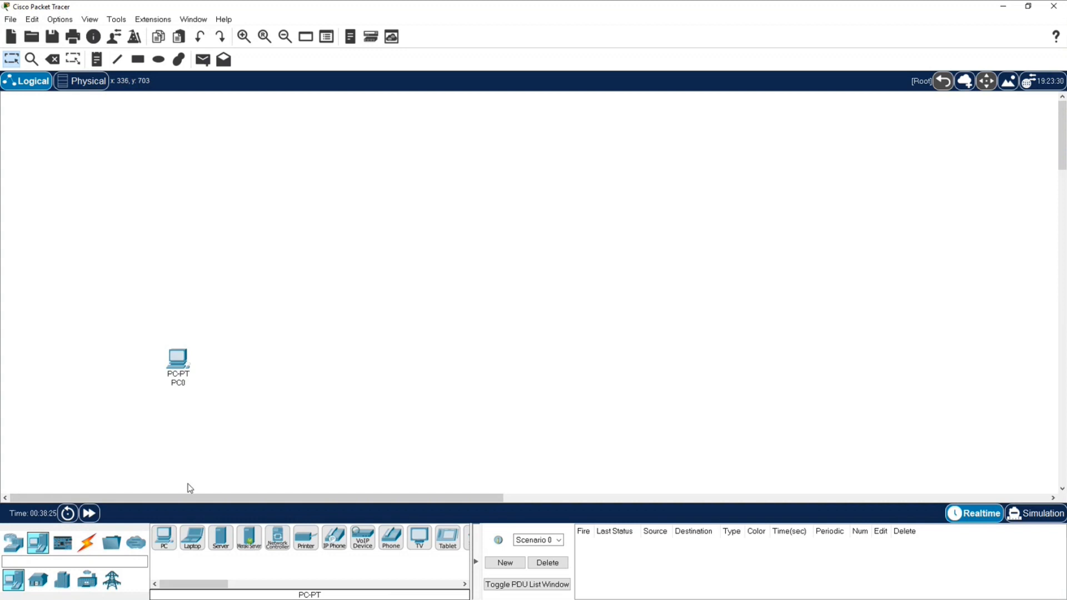
left_click(187, 281)
left_click(164, 537)
left_click(192, 201)
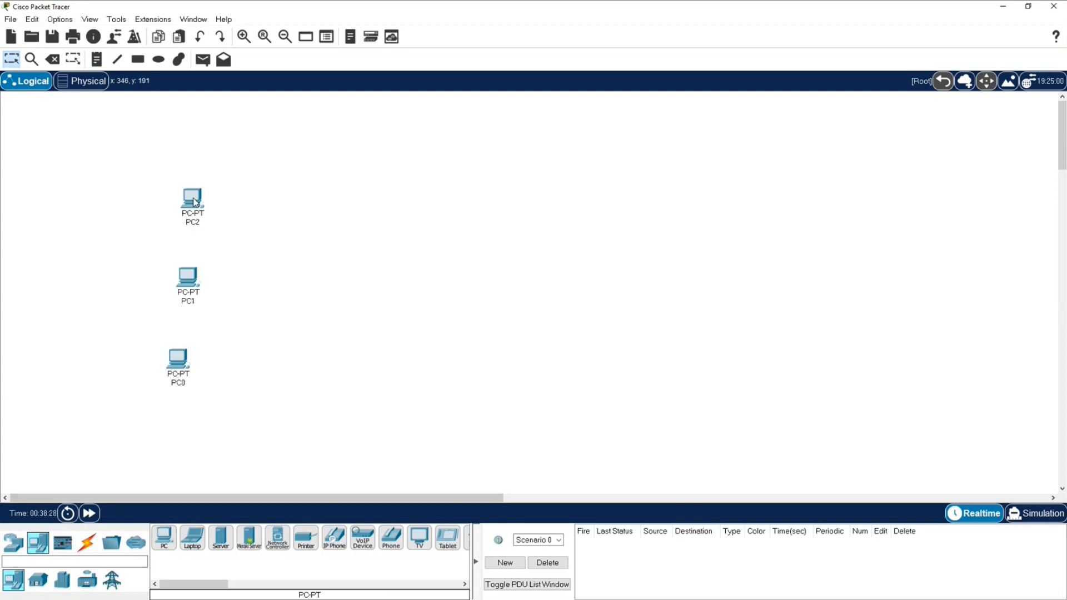
Step: Adjust the positions of PC0, PC1 and PC2 to form a roughly vertical column
left_click_drag(184, 286, 178, 285)
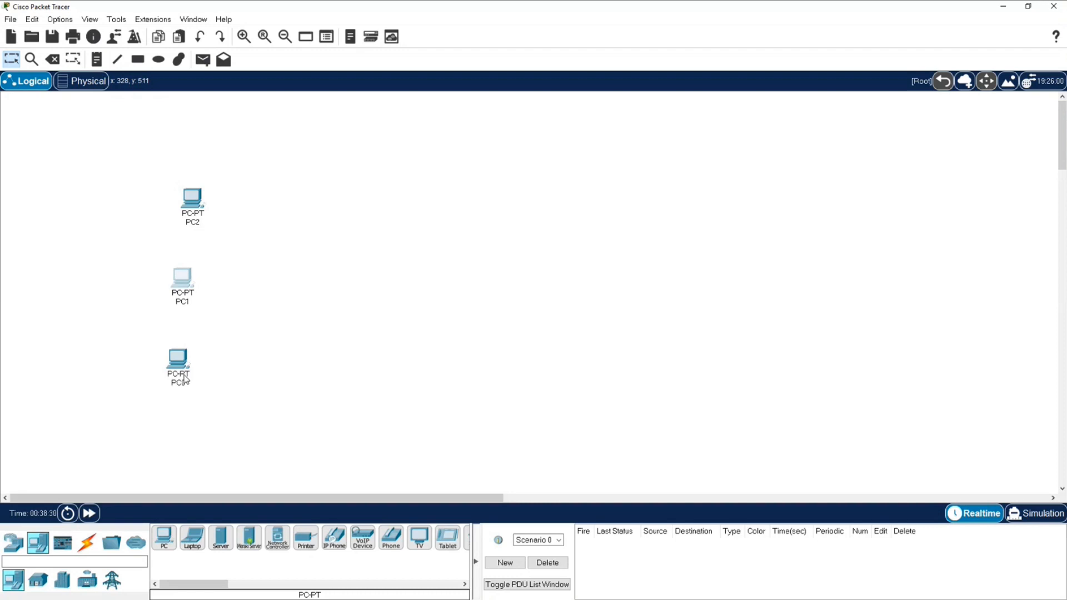
left_click_drag(180, 370, 188, 367)
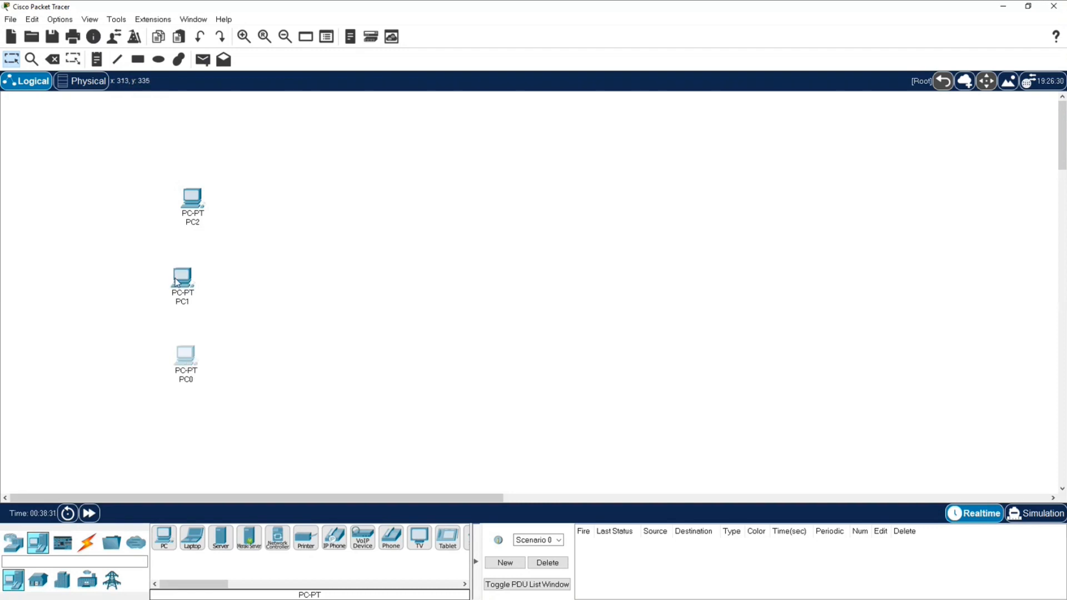
left_click_drag(176, 282, 182, 278)
left_click_drag(194, 200, 195, 193)
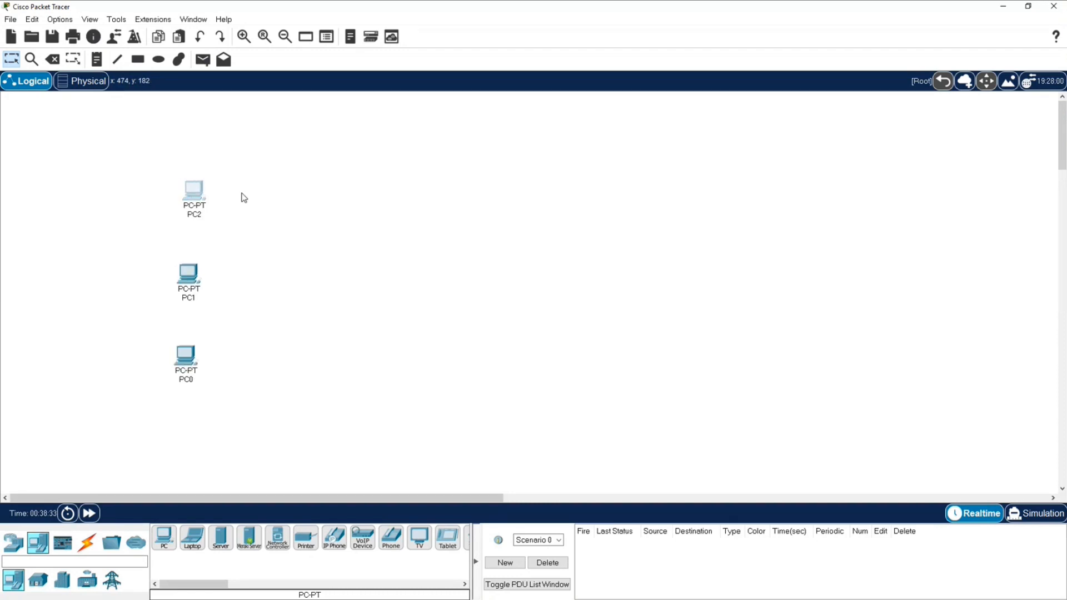
Step: Move PC1 and PC2 upward to space the column of PCs further apart, keeping PC0's label as it is
left_click(189, 379)
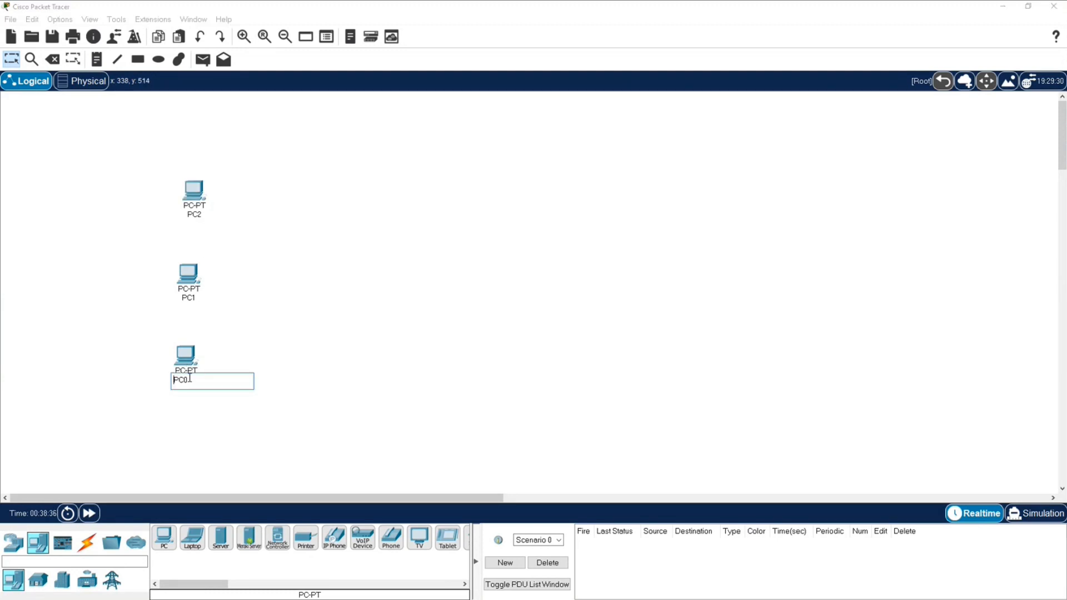
left_click_drag(184, 380, 201, 377)
left_click_drag(183, 358, 181, 357)
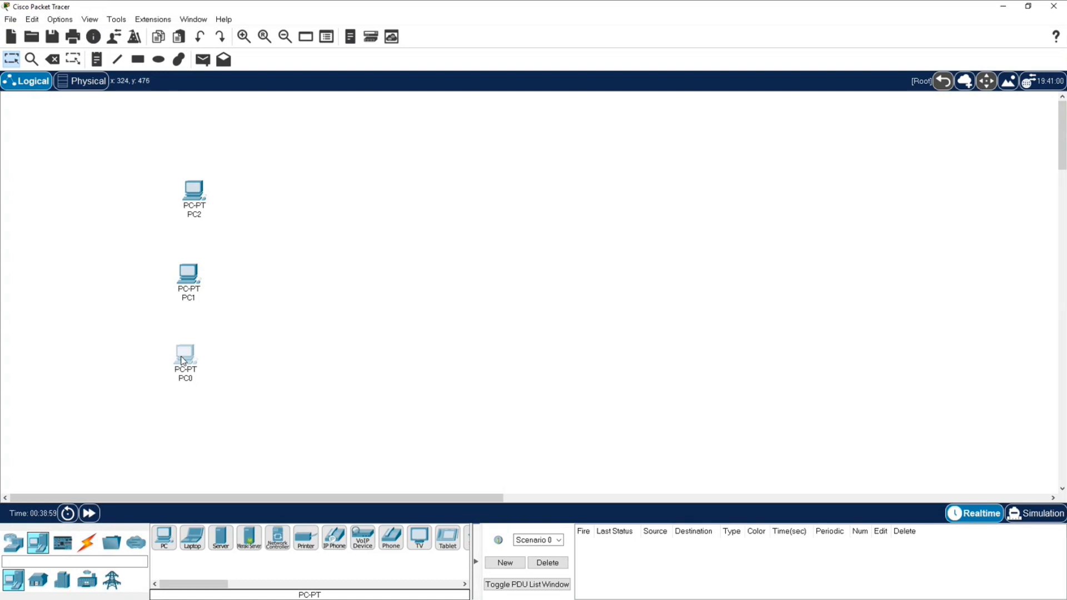
left_click_drag(187, 279, 185, 271)
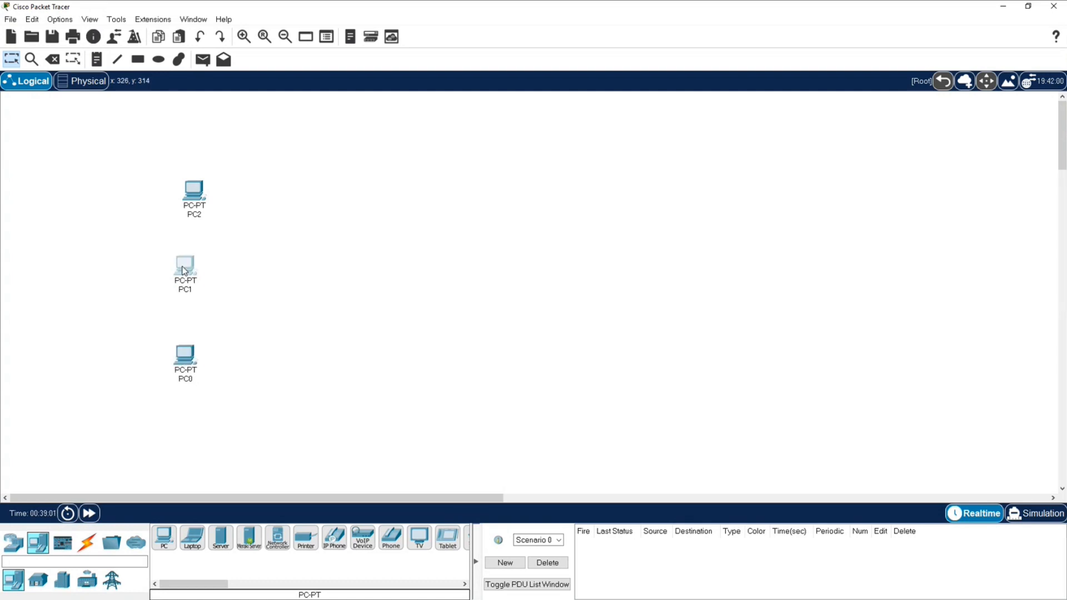
left_click_drag(202, 215, 197, 203)
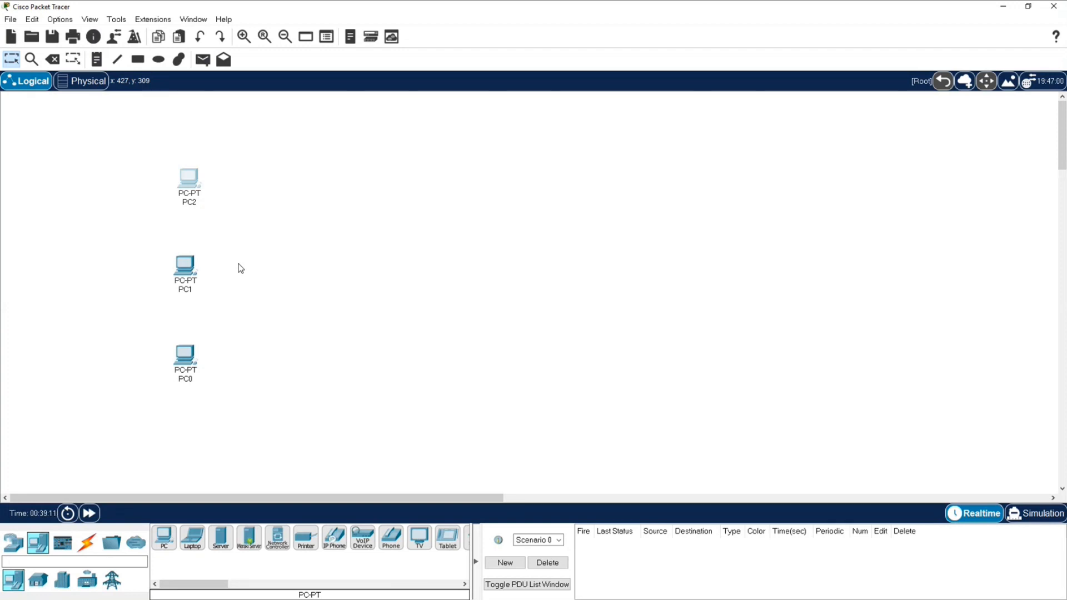
left_click_drag(192, 181, 182, 186)
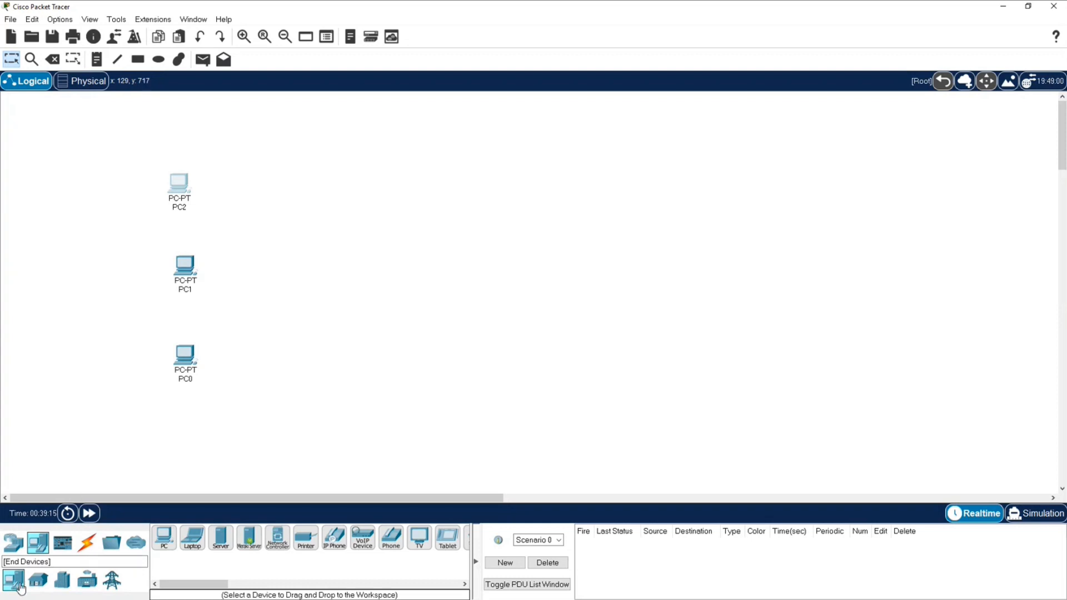
Step: Add a server to the workspace and position it below and to the right of PC0
left_click(221, 542)
left_click(394, 378)
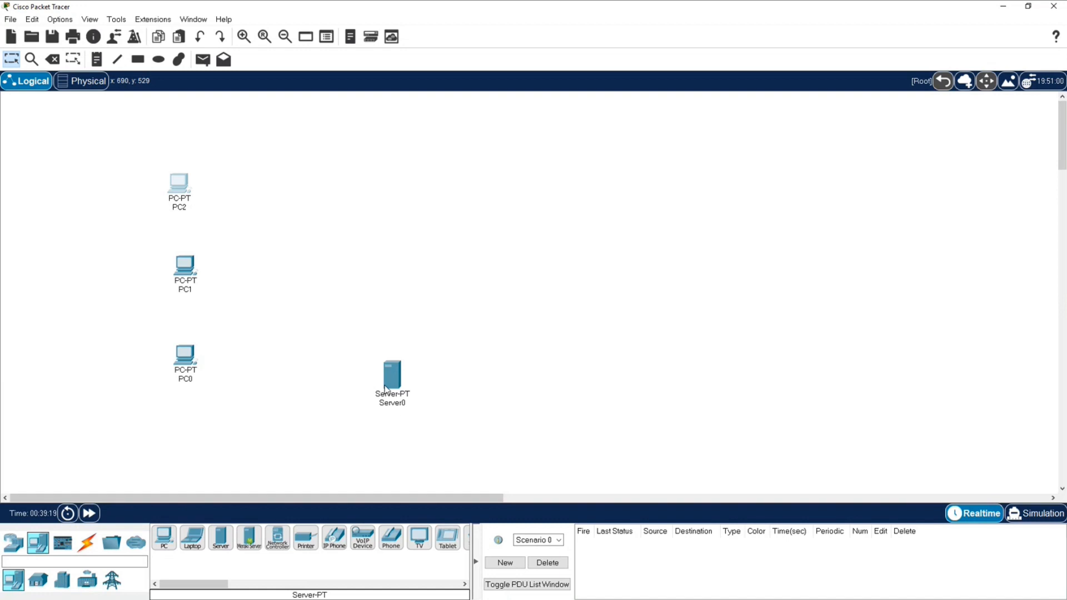
left_click_drag(388, 389, 297, 438)
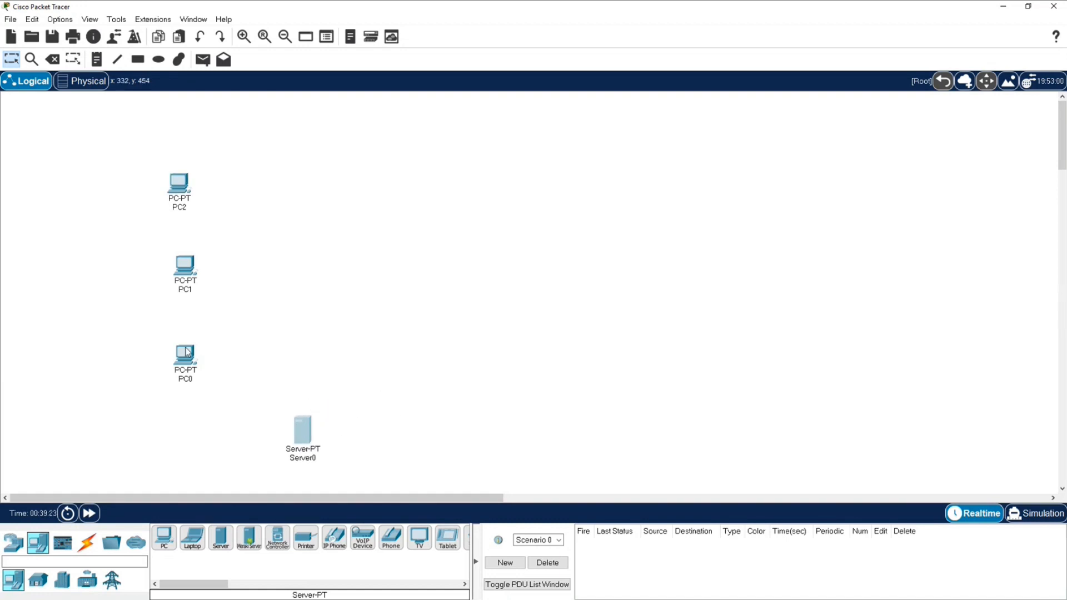
Step: Move PC0 up closer to PC1, nudge PC2 into line above them, and close PC2's device window
left_click_drag(188, 352, 185, 333)
left_click_drag(180, 193, 189, 186)
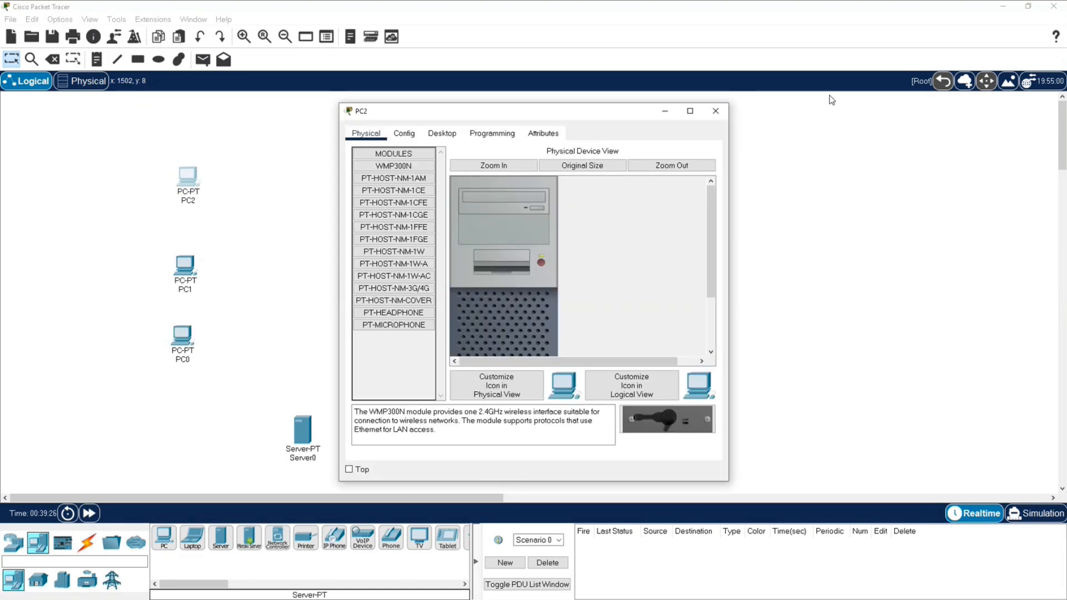
left_click(715, 111)
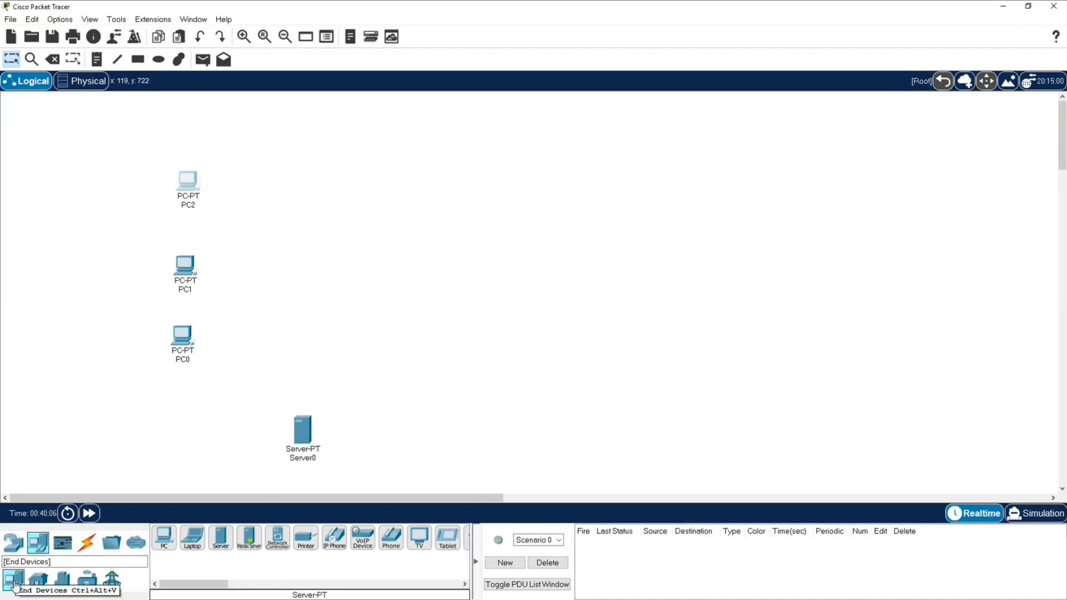
Step: Add a 2960 switch to the right of PC1 and nudge PC2 and PC1 into line
left_click(18, 547)
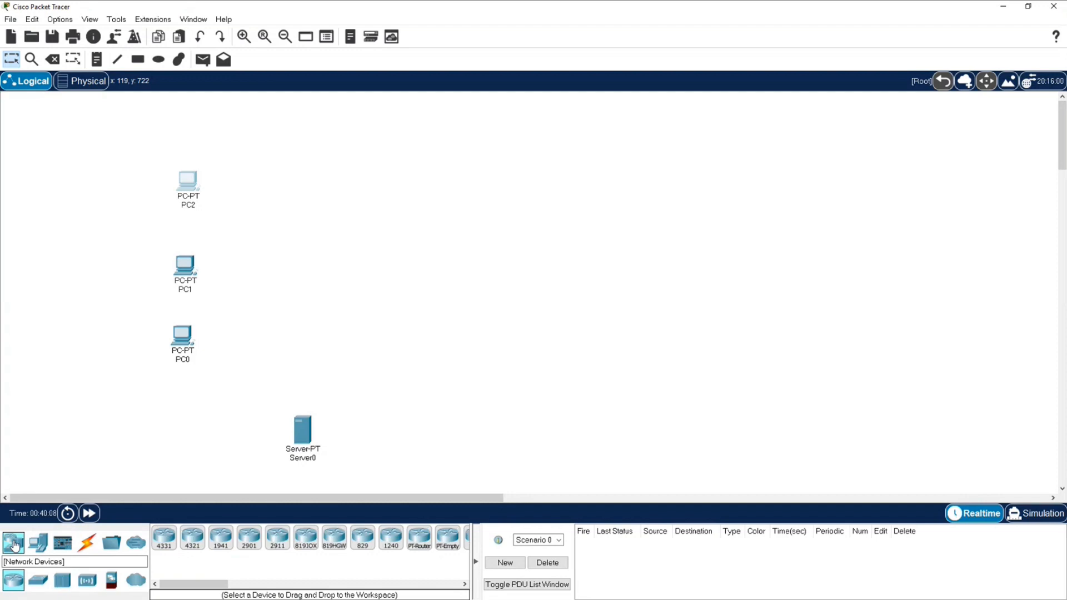
left_click(38, 580)
left_click_drag(177, 538, 299, 274)
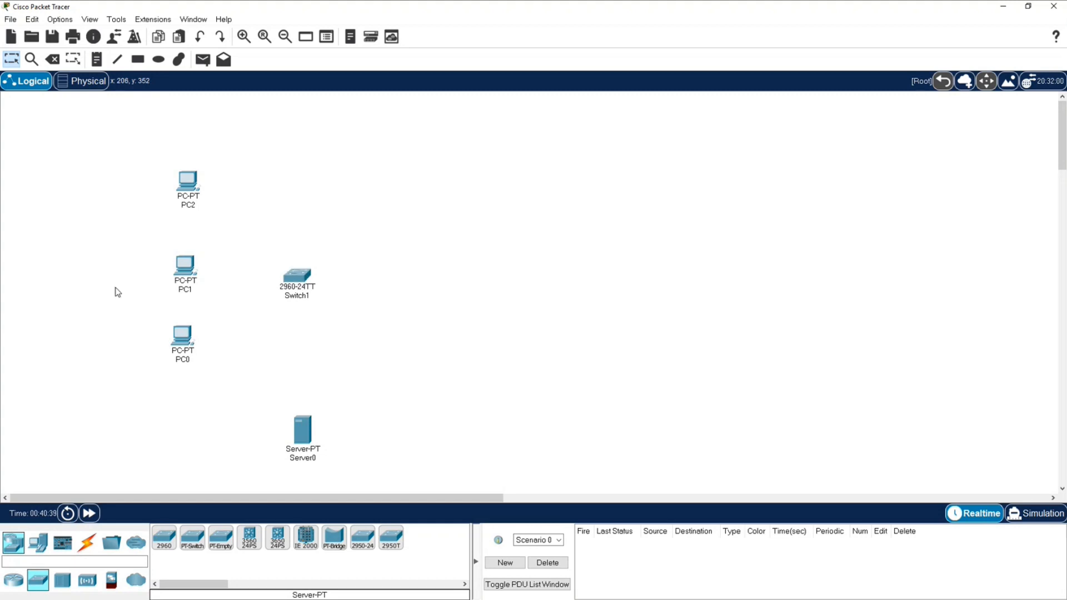
mouse_move(188, 184)
left_mouse_down()
mouse_move(191, 199)
mouse_move(189, 188)
left_mouse_up()
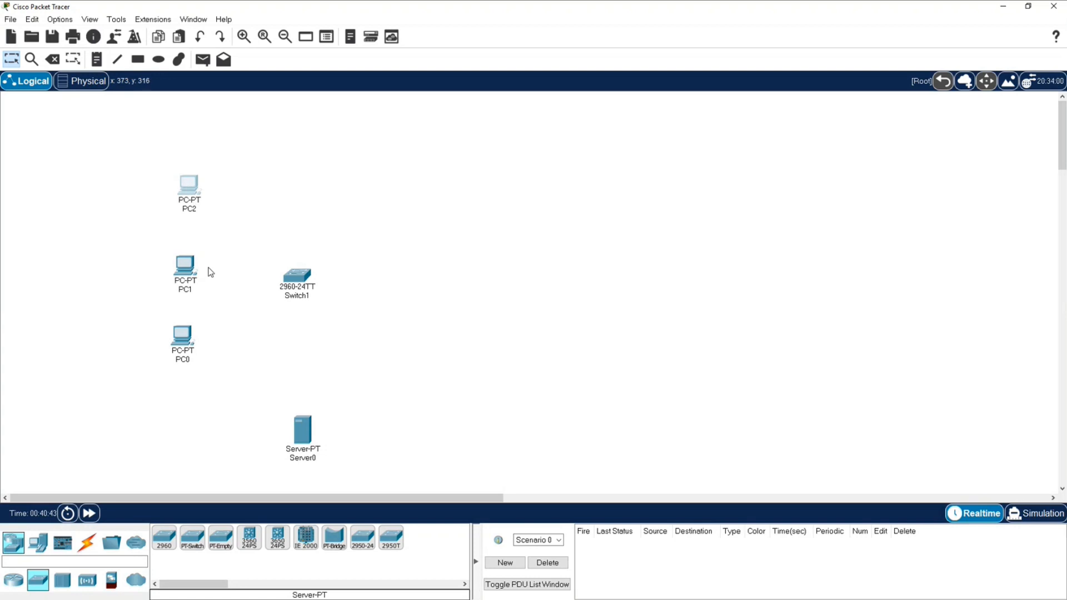
mouse_move(194, 187)
left_mouse_down()
mouse_move(204, 181)
mouse_move(196, 187)
left_mouse_up()
left_click_drag(192, 266, 197, 269)
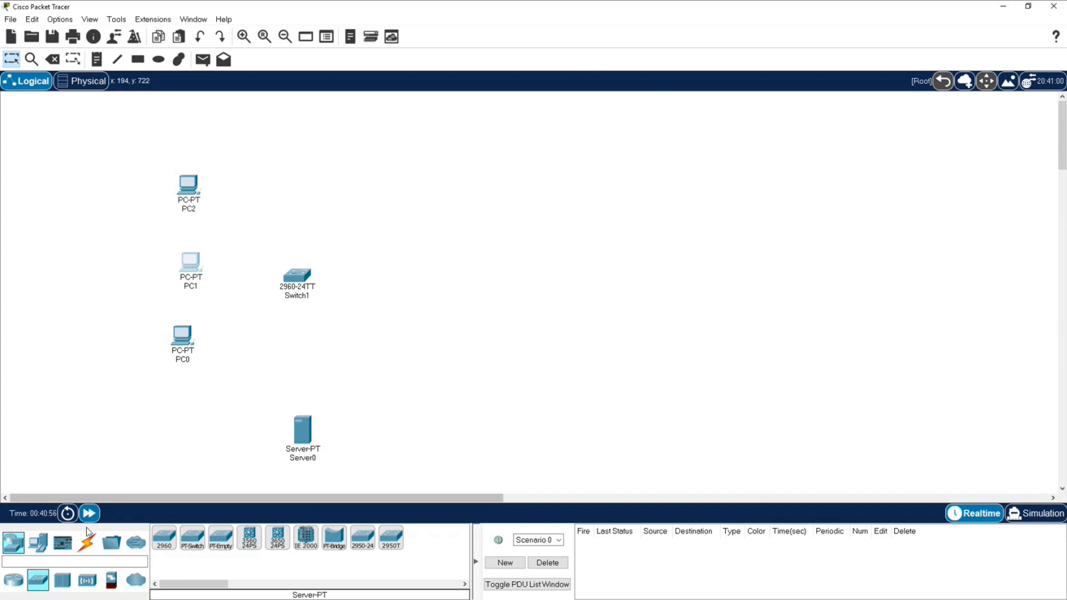
Step: Connect PC2's FastEthernet0 to the switch's FastEthernet0/1 with a copper straight-through cable
left_click(87, 552)
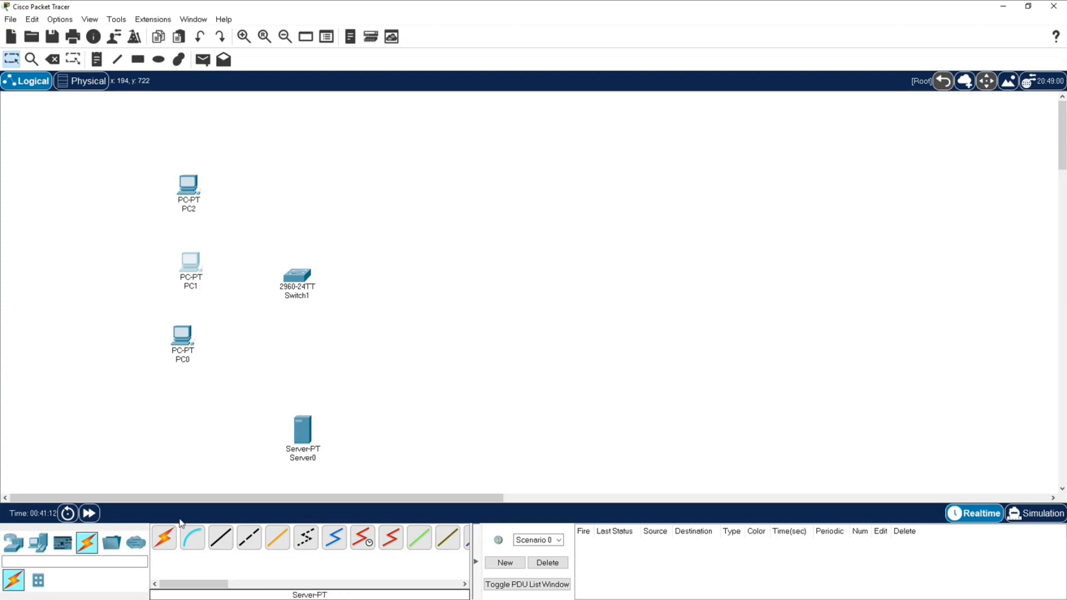
left_click(220, 538)
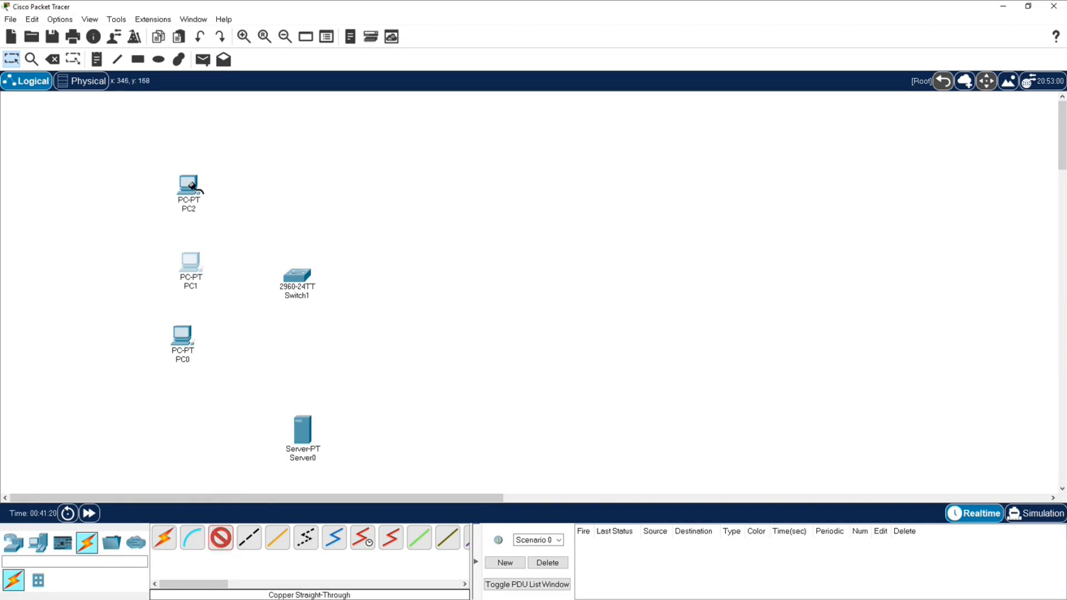
left_click(191, 187)
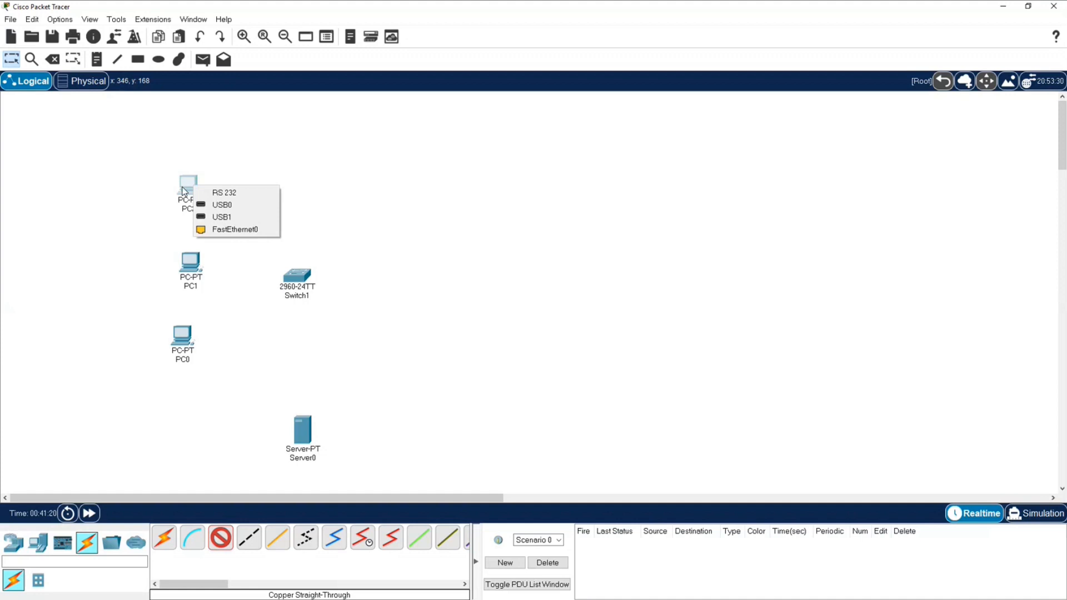
left_click(222, 230)
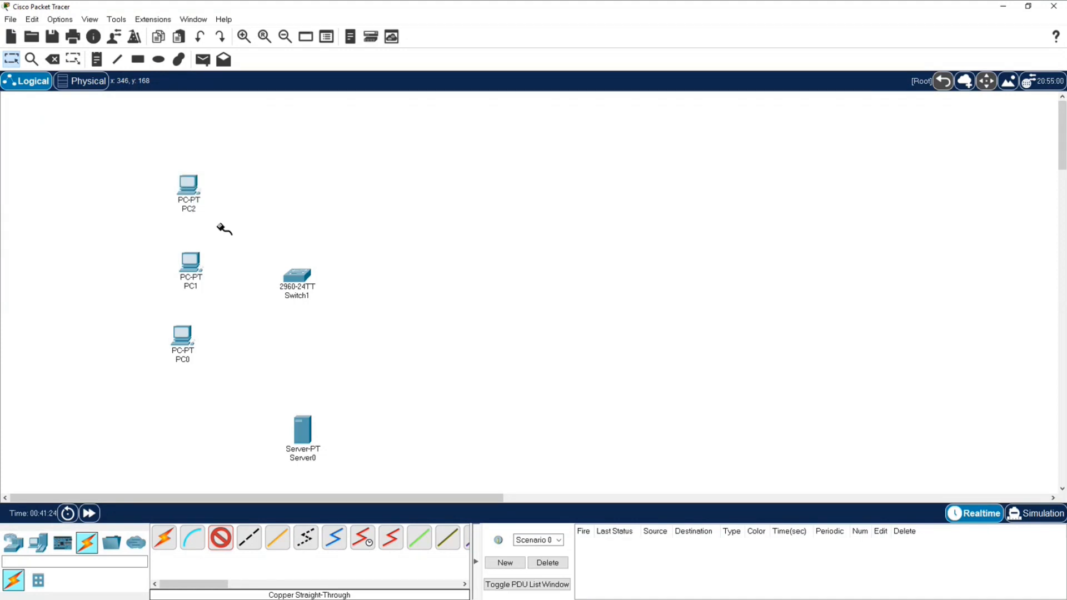
left_click(298, 276)
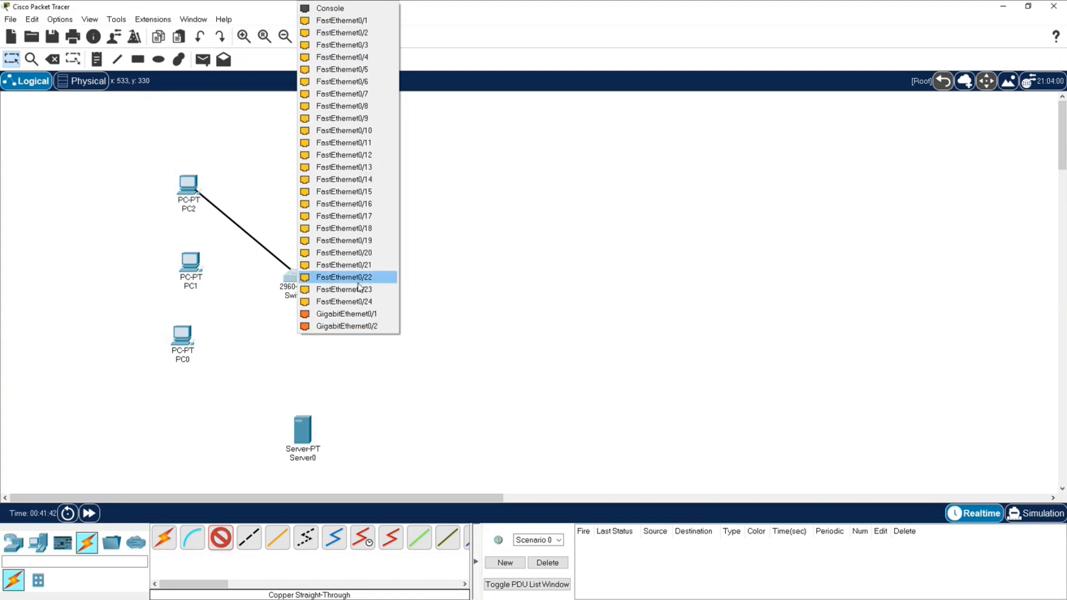
left_click(345, 21)
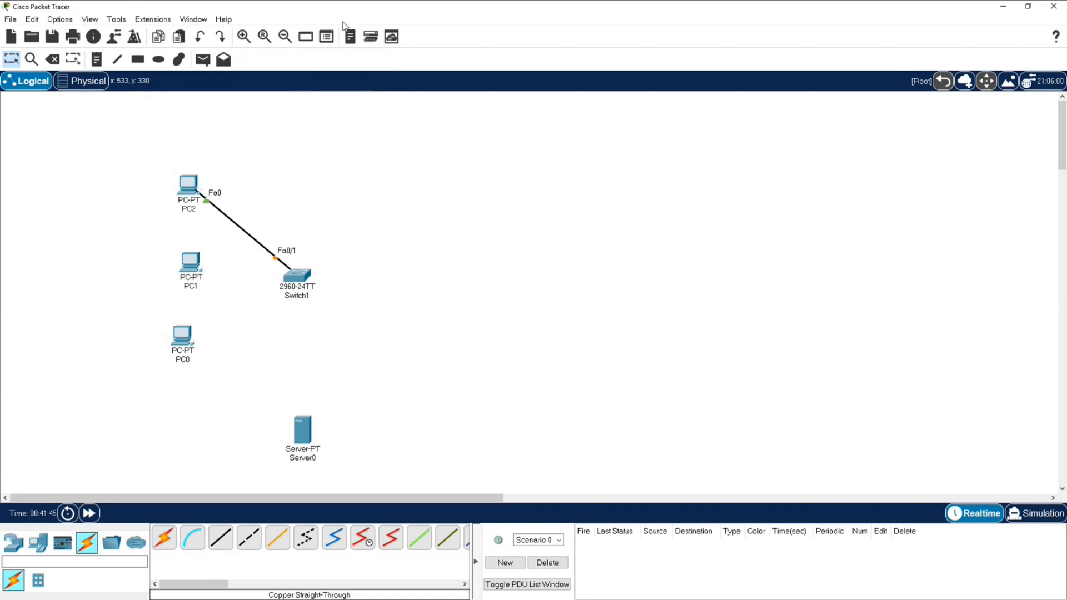
Step: Connect PC1's FastEthernet0 to the switch's FastEthernet0/5 with a copper straight-through cable
left_click(221, 547)
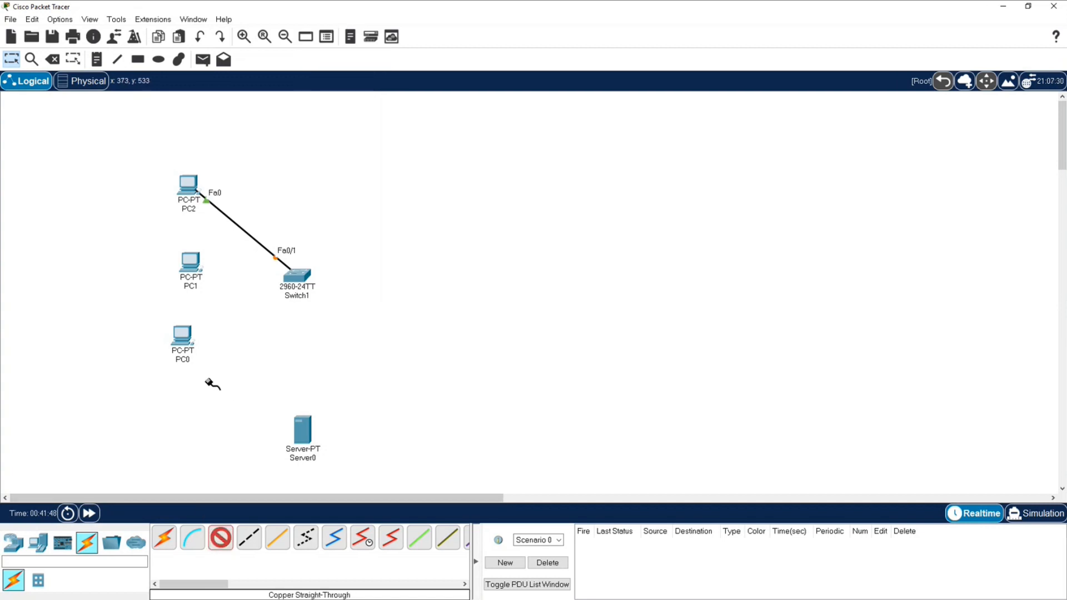
left_click(196, 267)
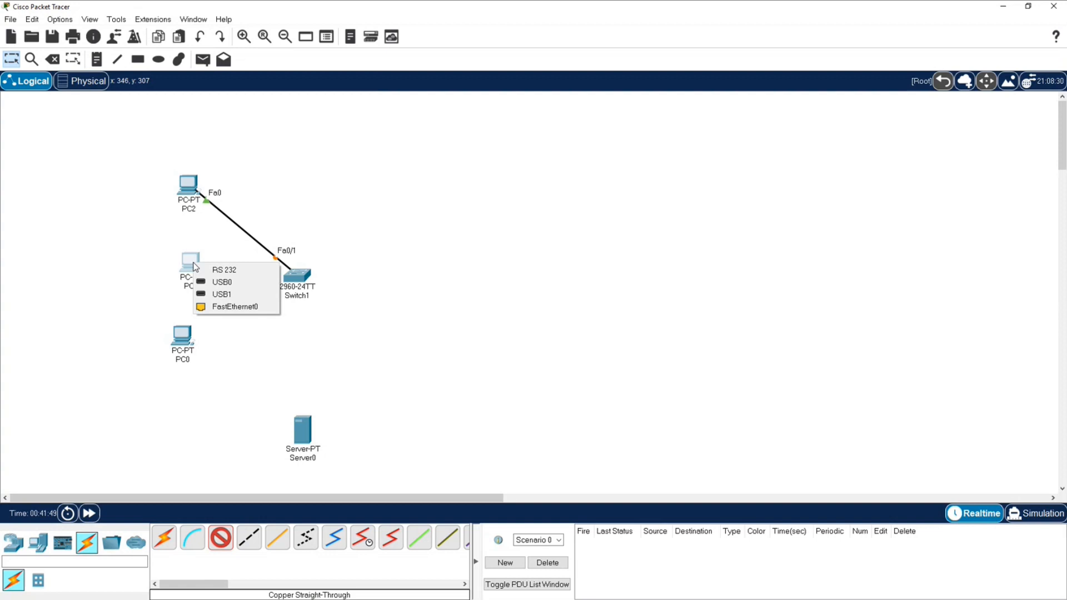
left_click(216, 308)
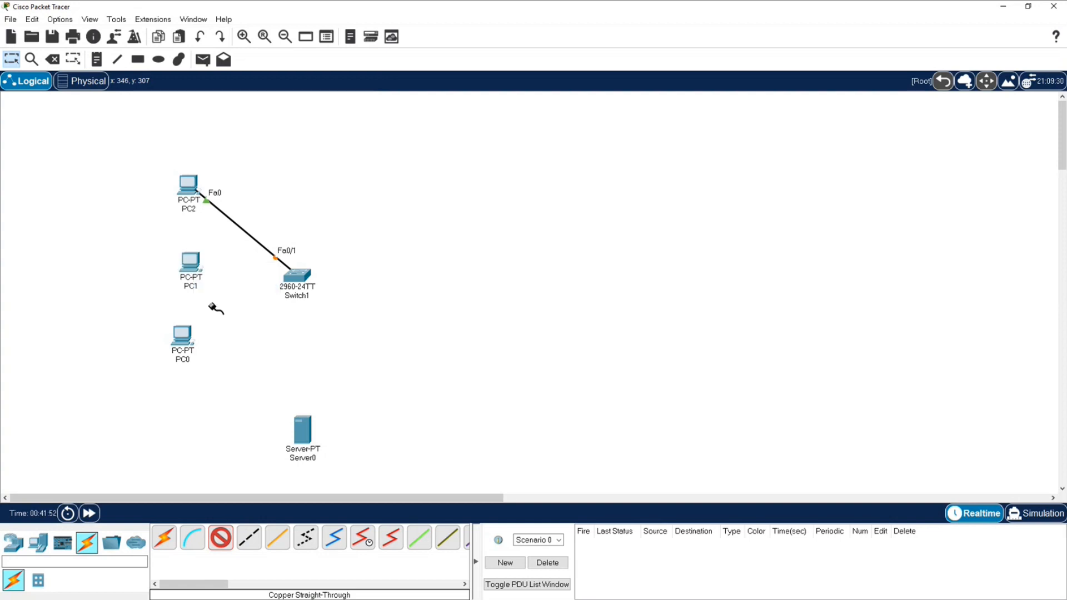
left_click(296, 277)
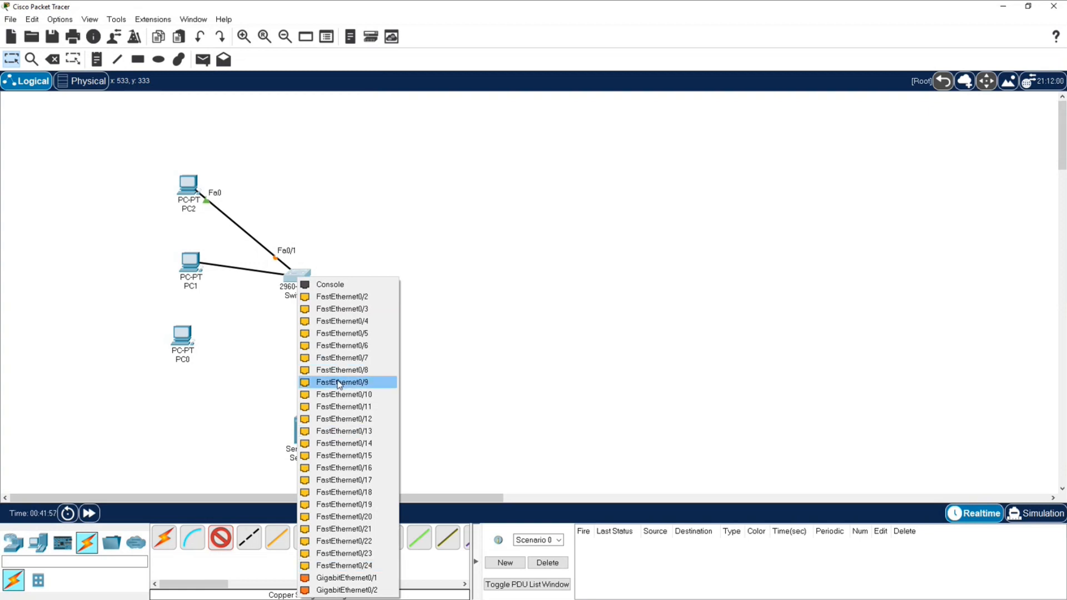
left_click(339, 334)
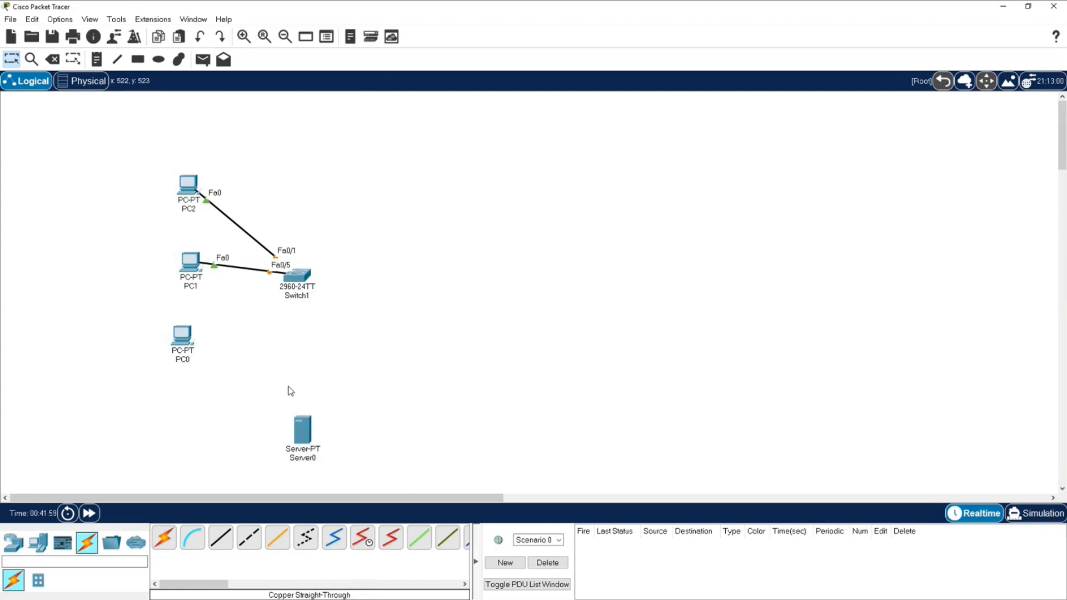
Step: Connect PC0's FastEthernet0 to the switch's FastEthernet0/9 with a copper straight-through cable, and nudge PC1 into line above PC0
left_click(221, 539)
left_click(187, 337)
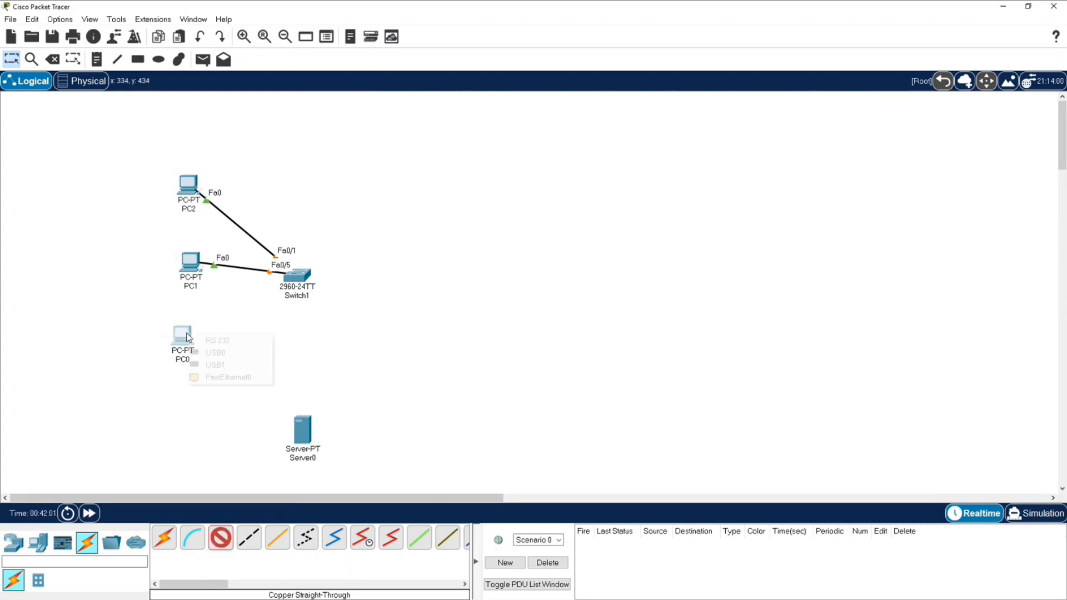
left_click(225, 376)
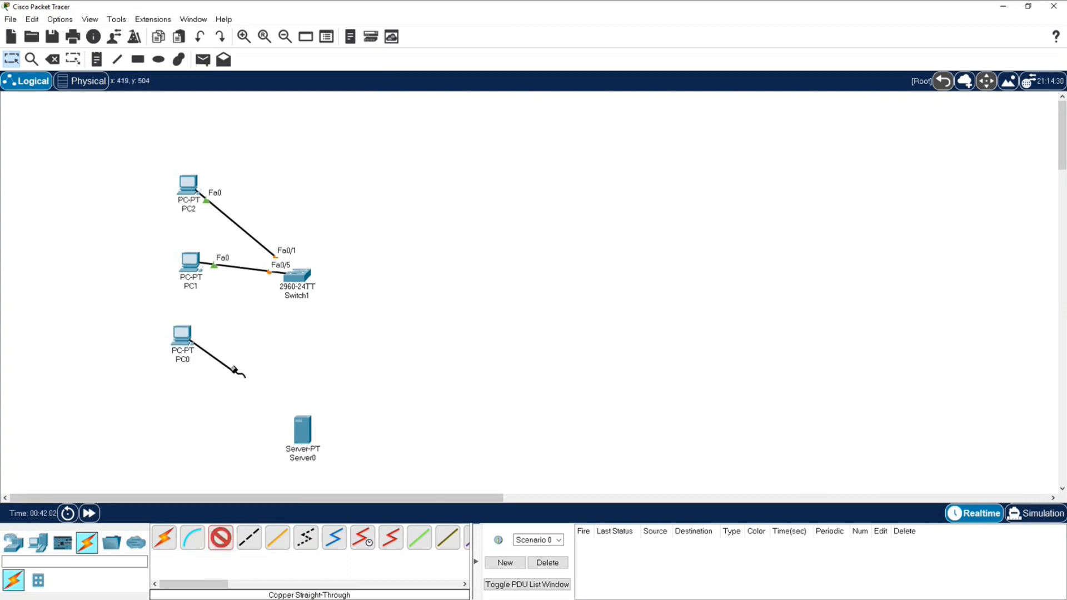
left_click(299, 277)
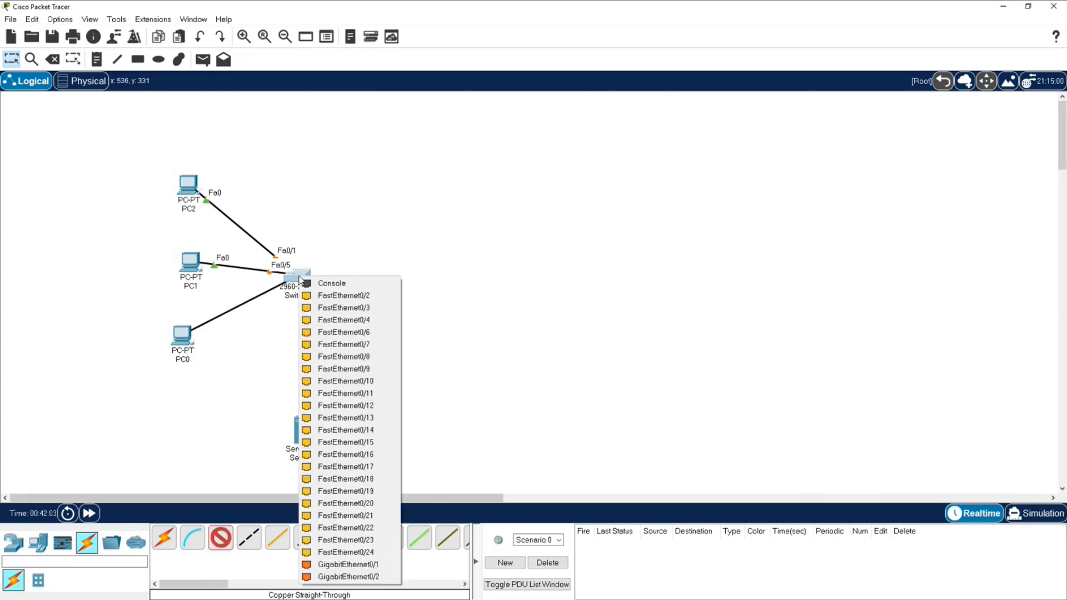
left_click(332, 370)
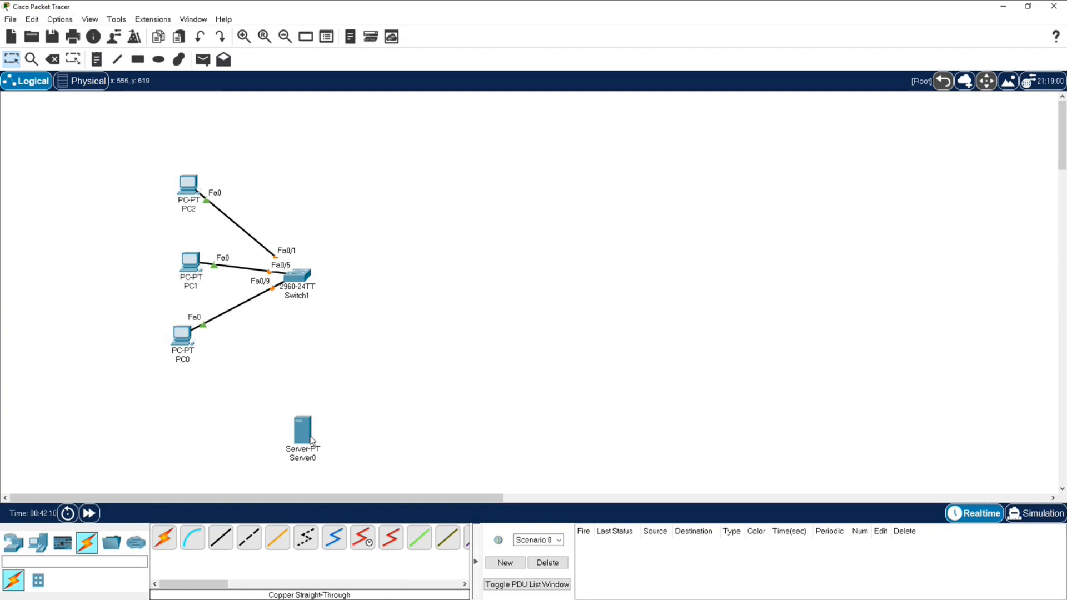
mouse_move(312, 441)
left_click_drag(197, 264, 191, 260)
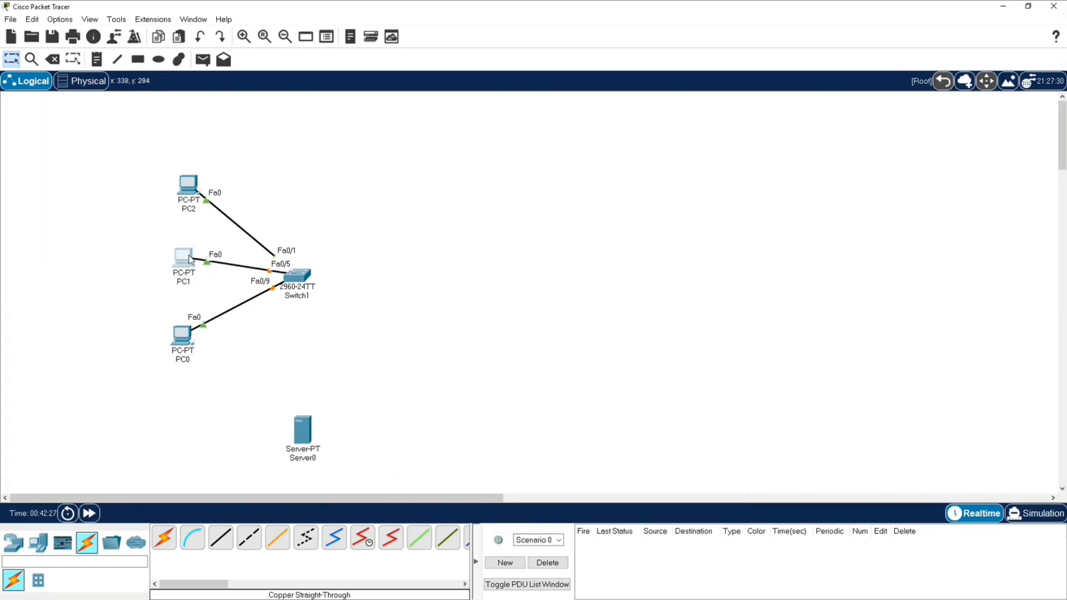
Step: Connect the switch's FastEthernet0/14 to the server's FastEthernet0 with a copper straight-through cable, and shift the server slightly to the left beneath the switch
left_click(230, 539)
left_click(306, 278)
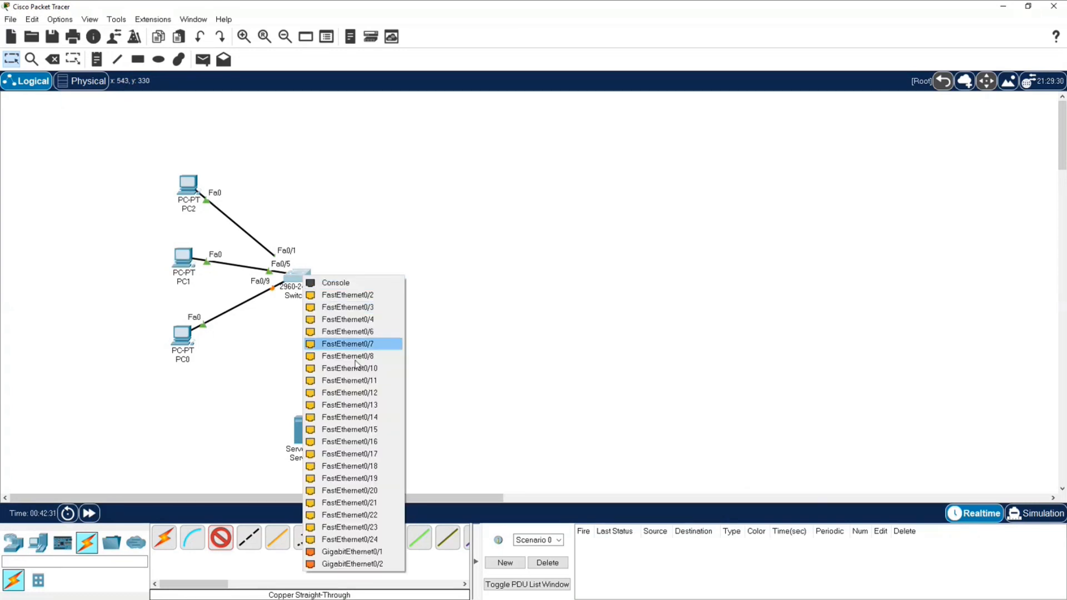
left_click(349, 417)
left_click(304, 431)
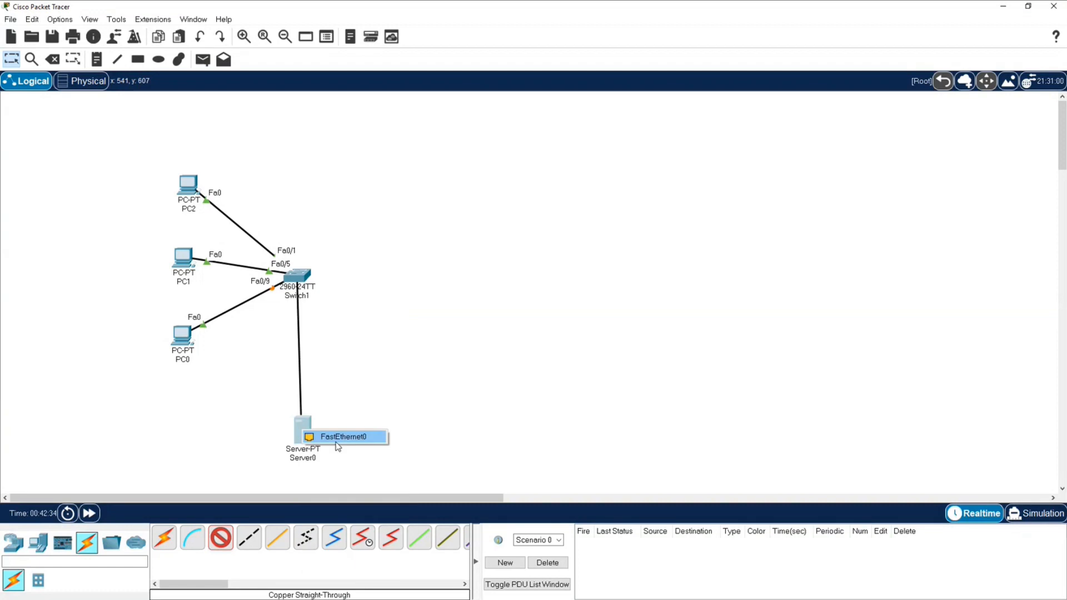
left_click(340, 436)
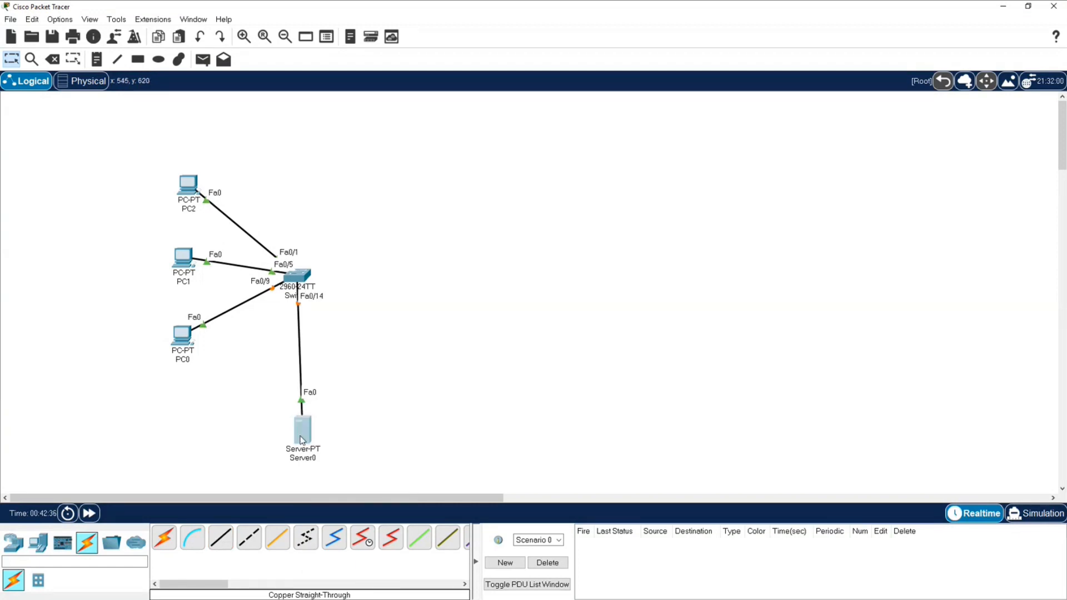
left_click_drag(310, 442, 300, 441)
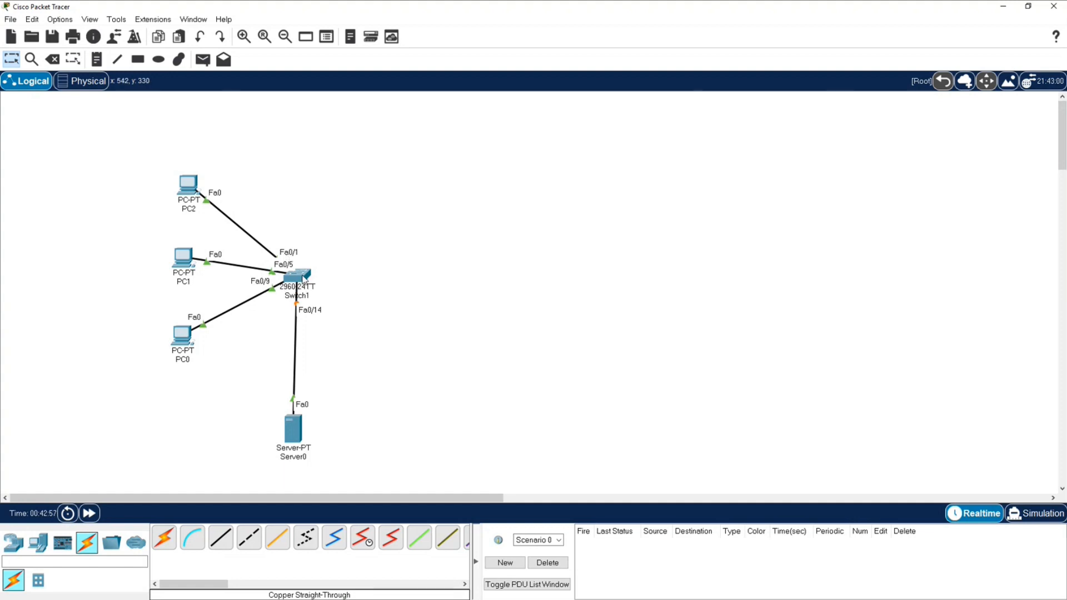
mouse_move(303, 279)
left_click(178, 344)
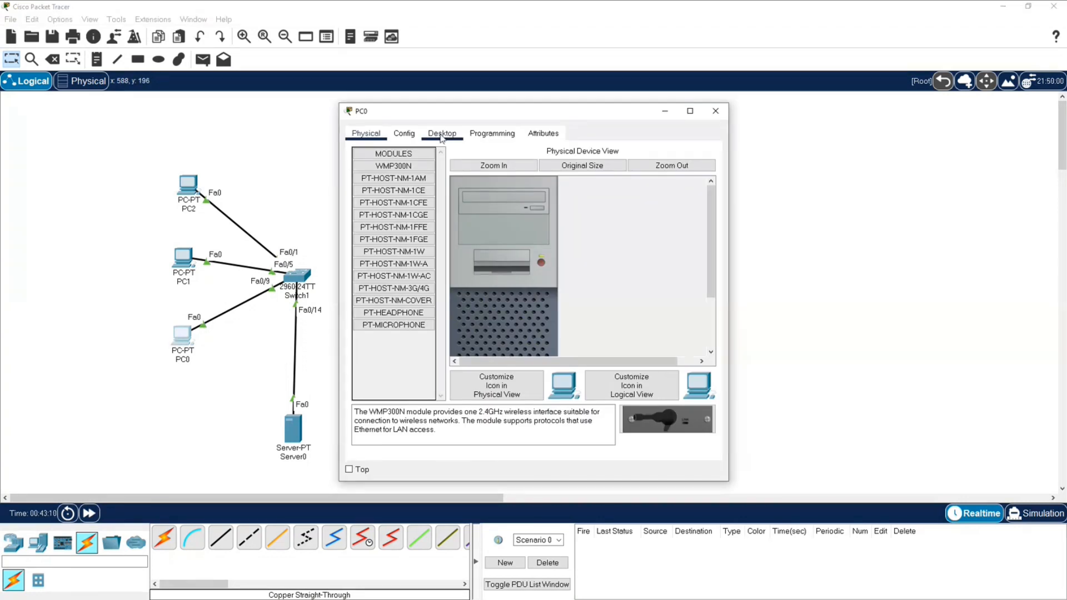
left_click(442, 136)
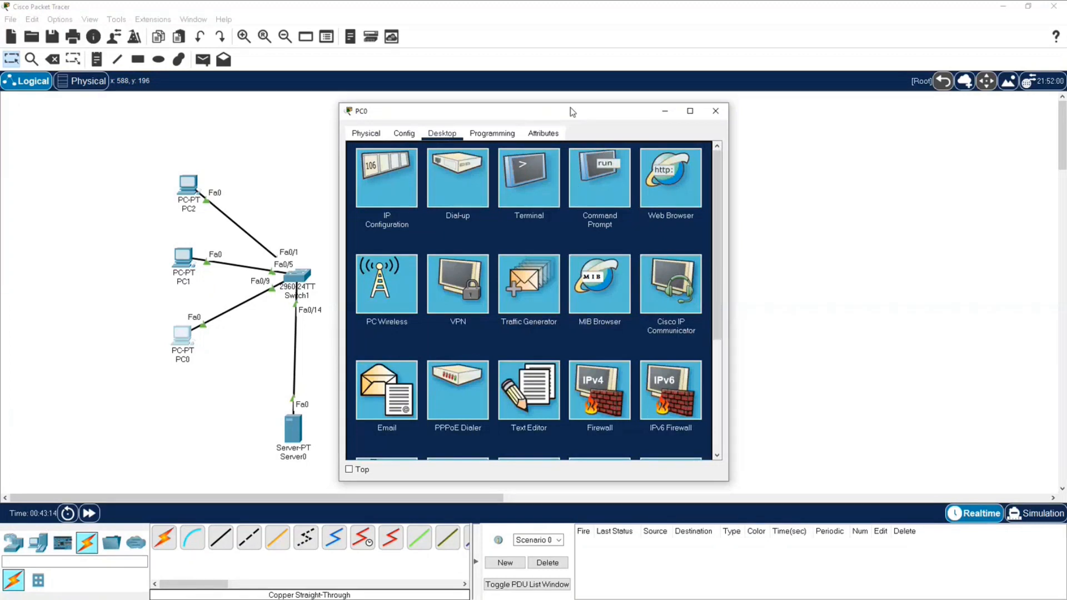
left_click_drag(539, 109, 695, 117)
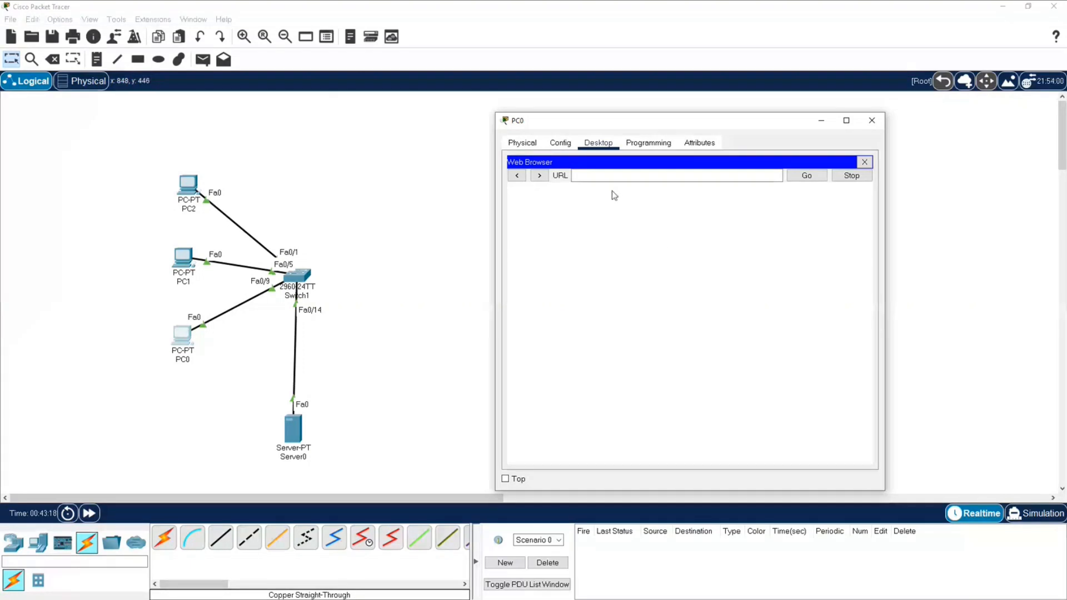
left_click(616, 176)
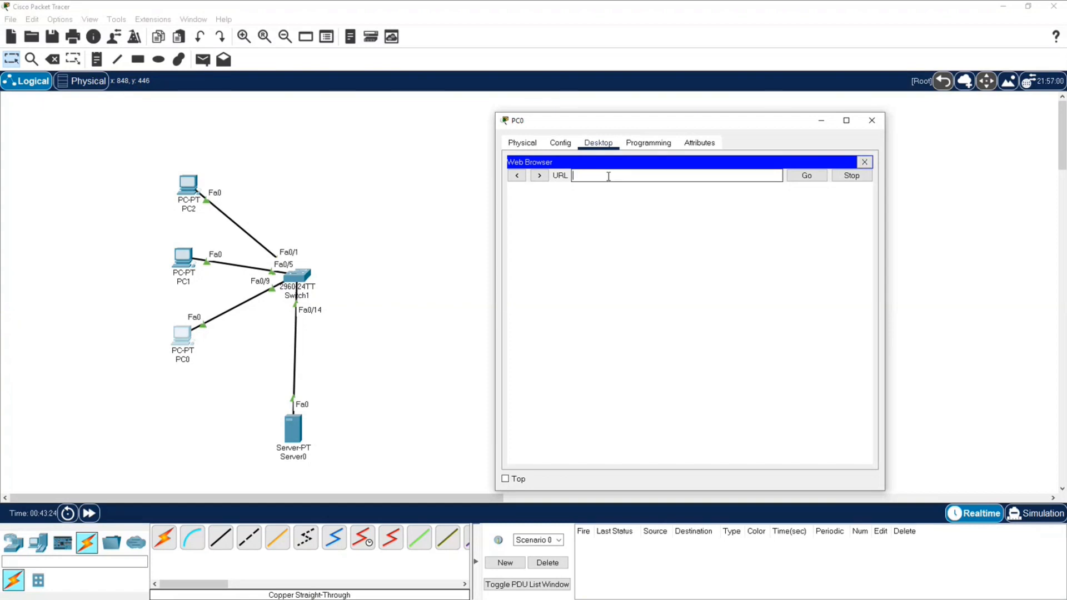
type("www.mabonque.com")
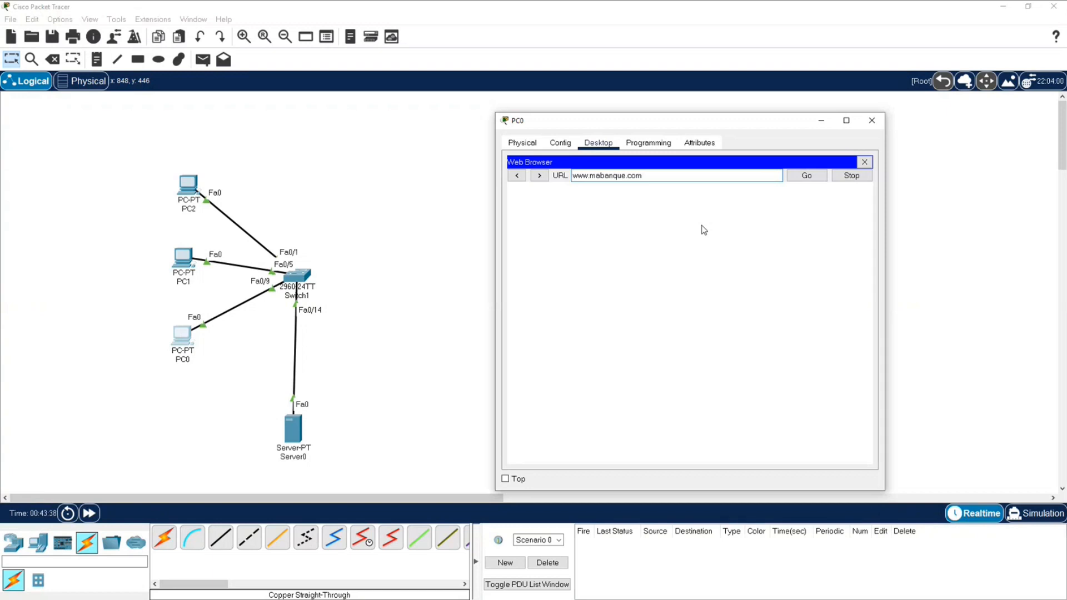
left_click(809, 178)
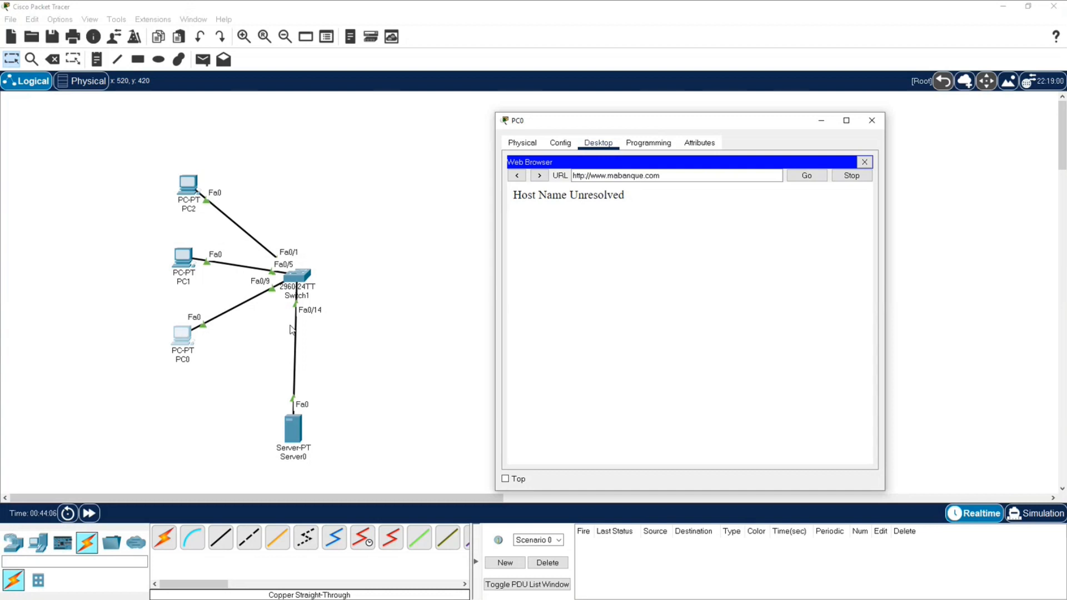
left_click(871, 122)
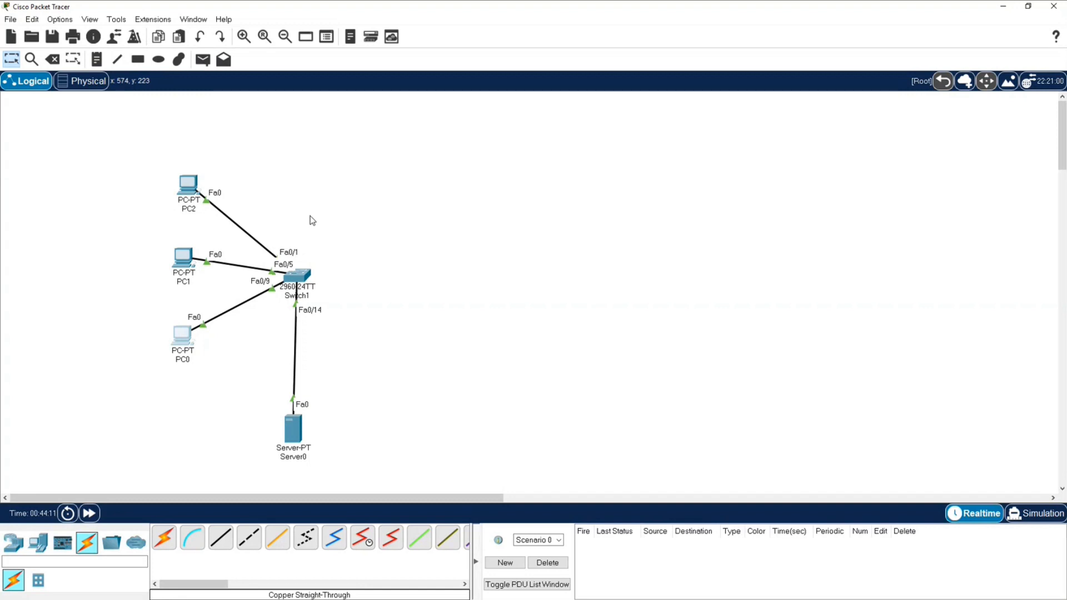
Step: Place a text note above PC2 reading "Adresse réseau :" with 10.0.0.0/8 as its first network address
left_click(101, 63)
left_click(161, 113)
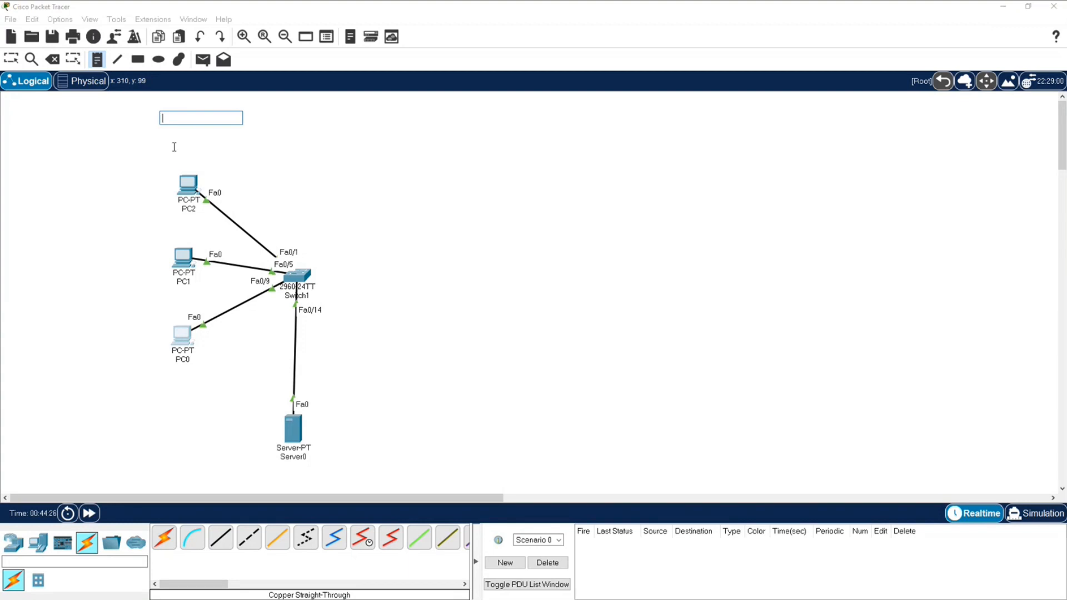
type("Adre")
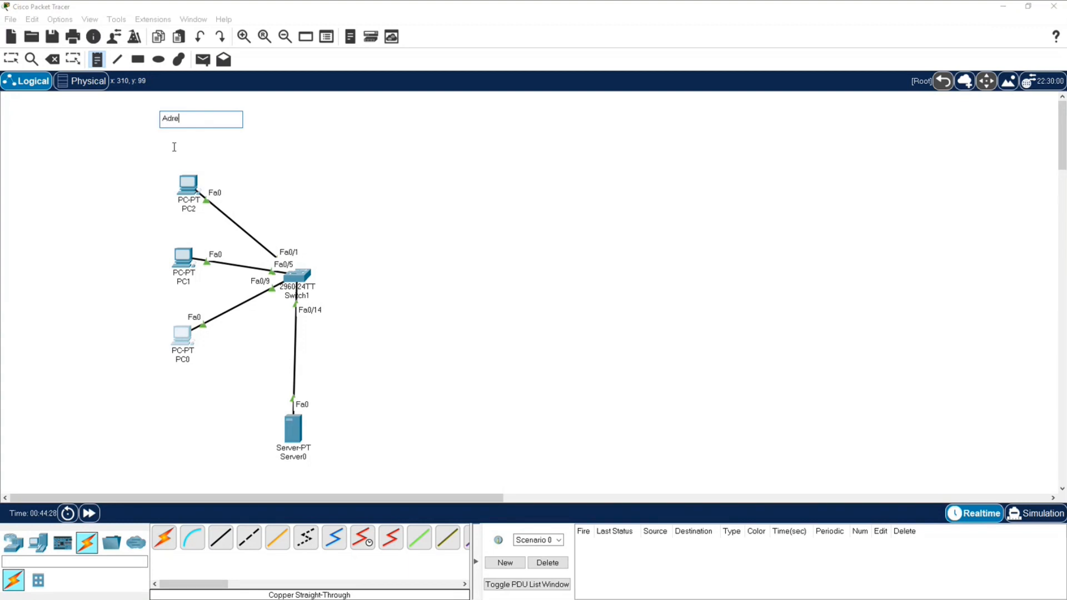
type("sse réseau")
type(".0.0.0.0")
type("/")
type("8")
key("Return")
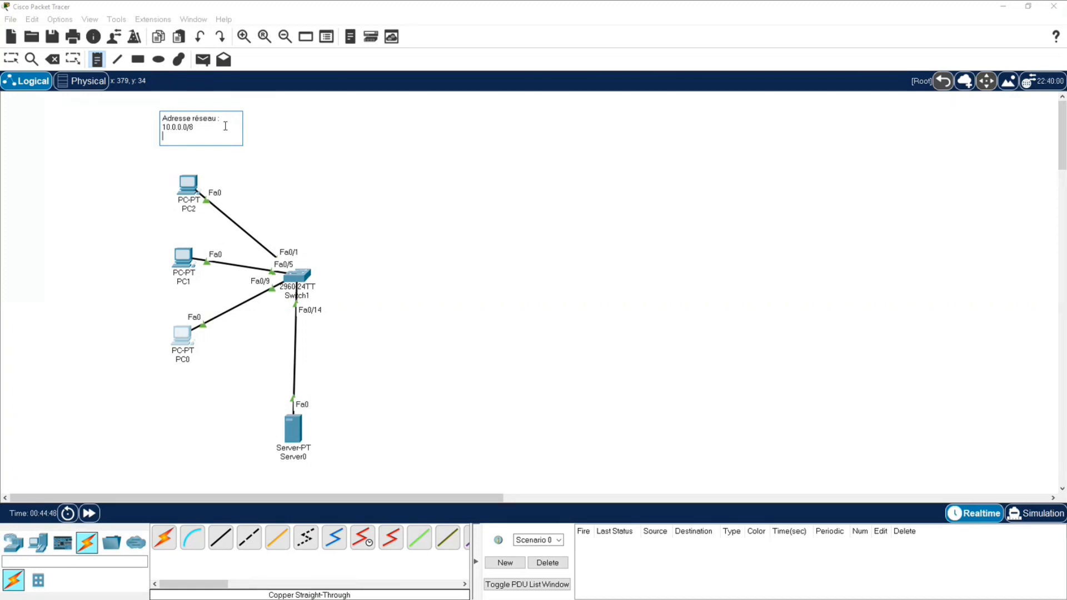
Step: List 172.16.0.0/16, 172.17.0.0/16, a dash line and 172.31.0.0/16 beneath 10.0.0.0/8 in the note
type("17")
type("2.1")
type("6.")
key("BackSpace")
type(".0.0/16")
key("Return")
type("172")
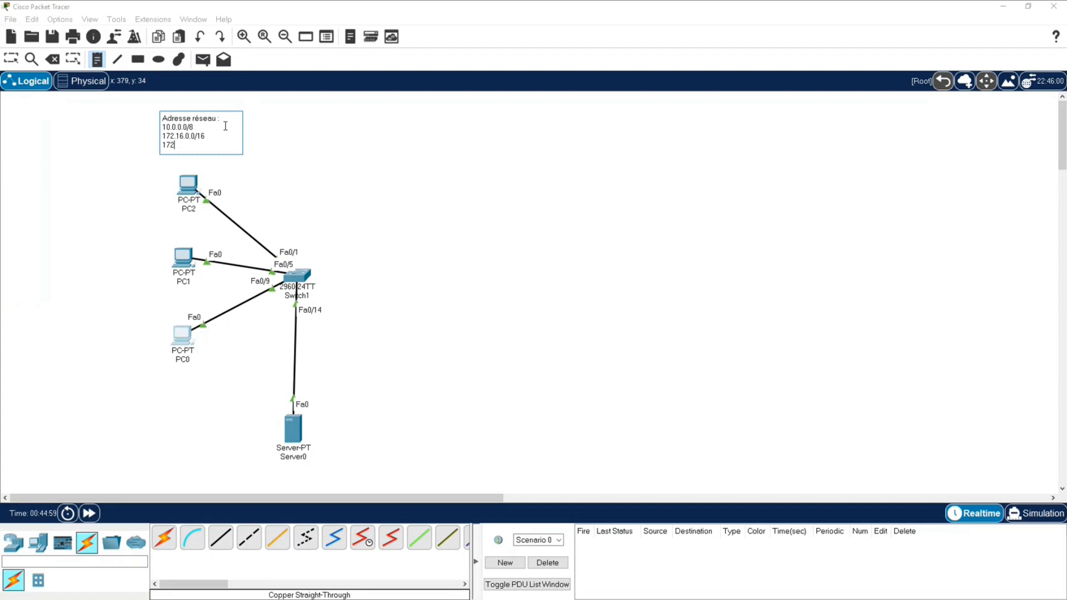
type(".17.0.0/16")
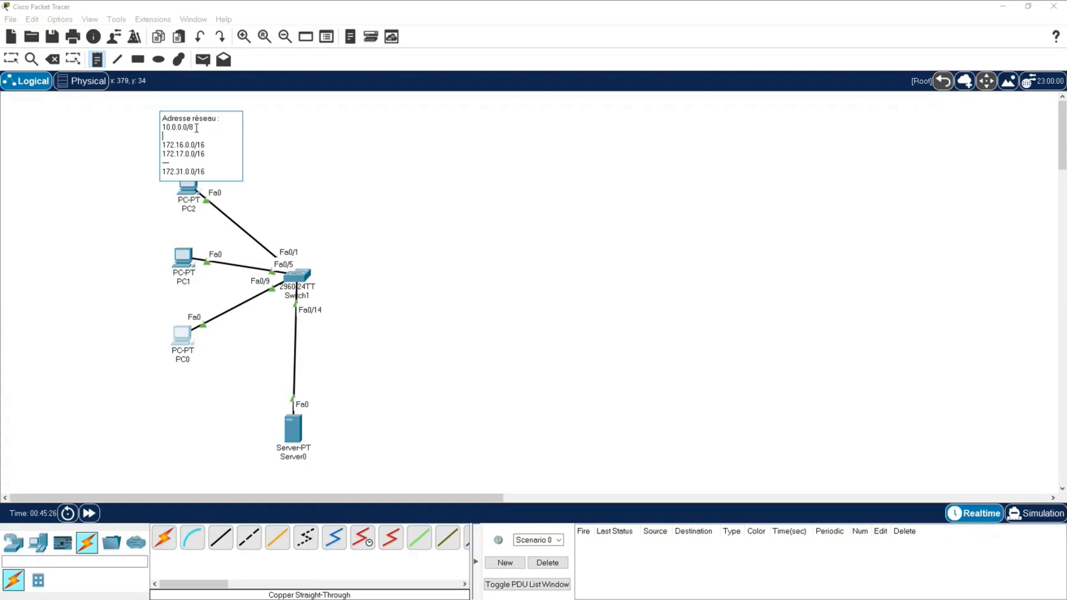
Step: Add a separator line "++++++++" between 10.0.0.0/8 and the 172.16.0.0/16 entry, and finish editing the note
type("++++++++")
left_click(207, 179)
left_click(228, 169)
left_click(407, 187)
Step: Leave text editing and move the network-address note away from PC2 to the empty far side of the workspace
left_click(208, 134)
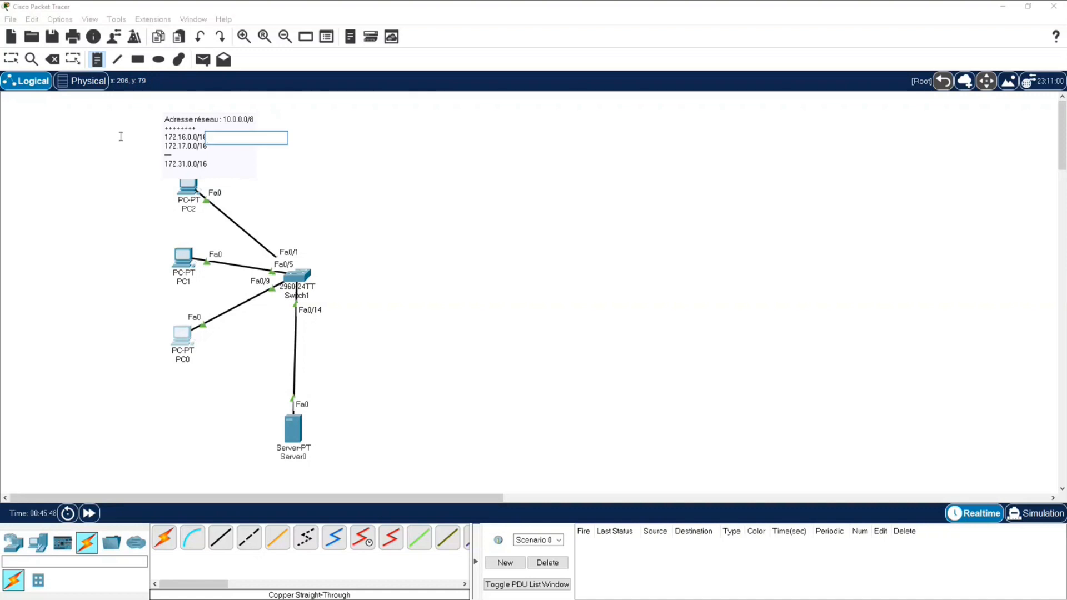
key("Escape")
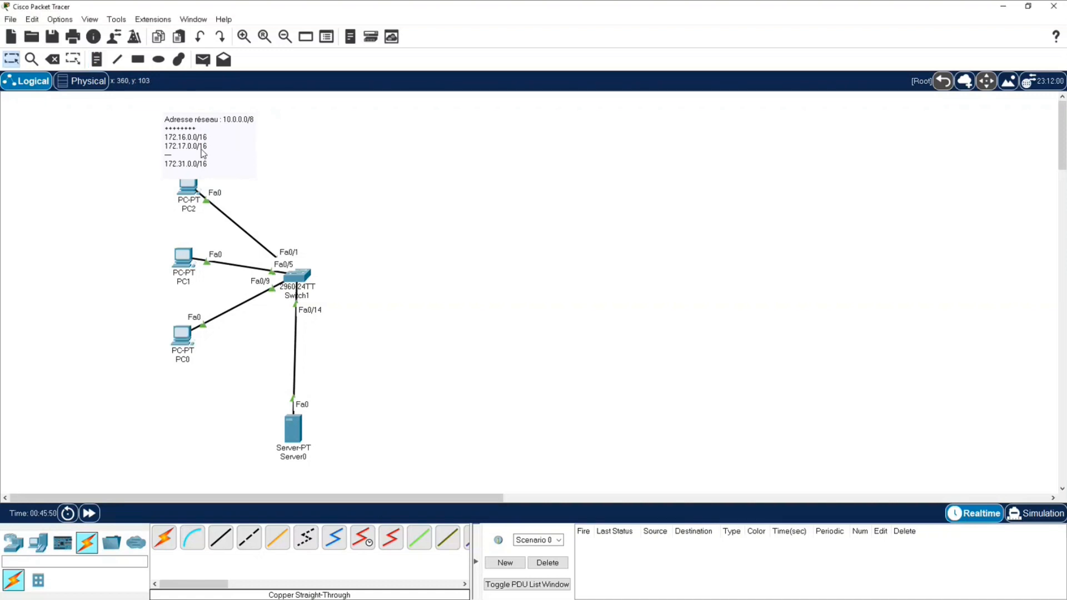
left_click_drag(194, 155, 842, 134)
Step: Add a separator line "+++++++++++" and the address 192.168.0.0/24 beneath 172.31.0.0/16 in the note
double_click(842, 135)
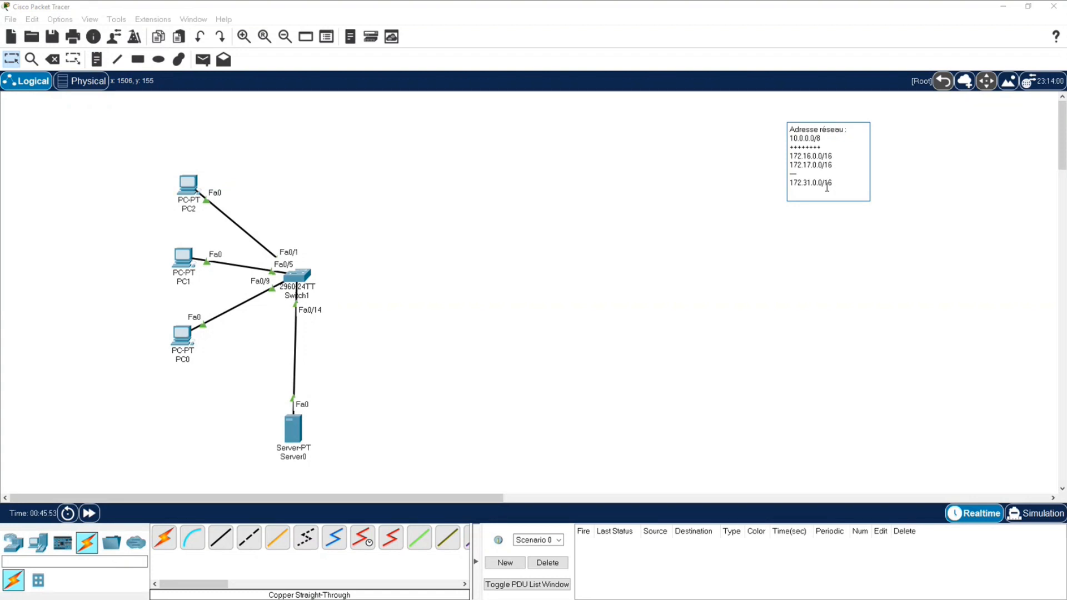
key("Return")
type("+++++++++++")
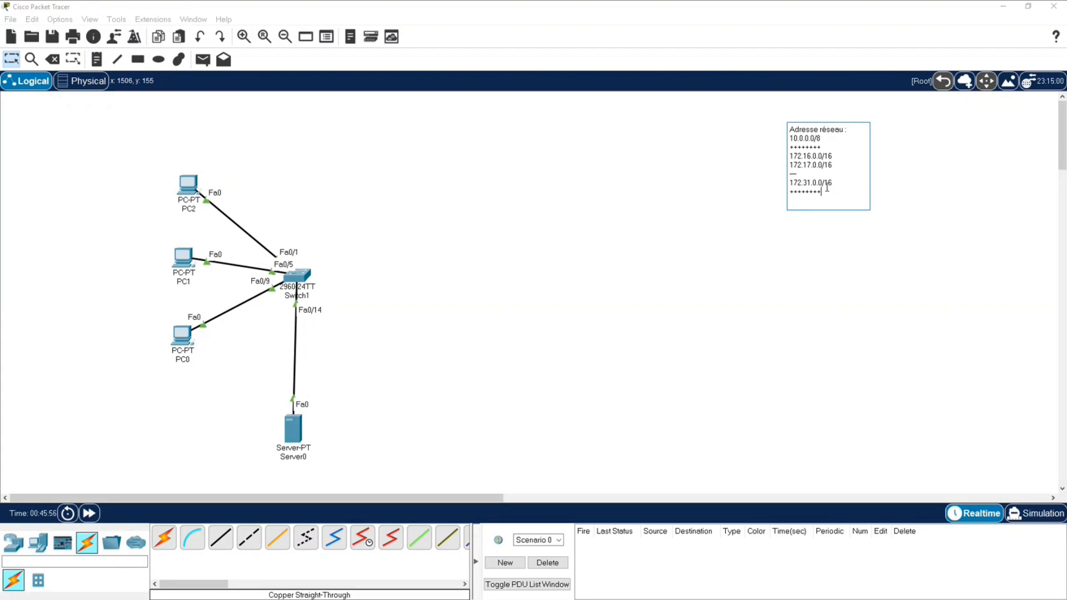
key("Return")
type("1921.168")
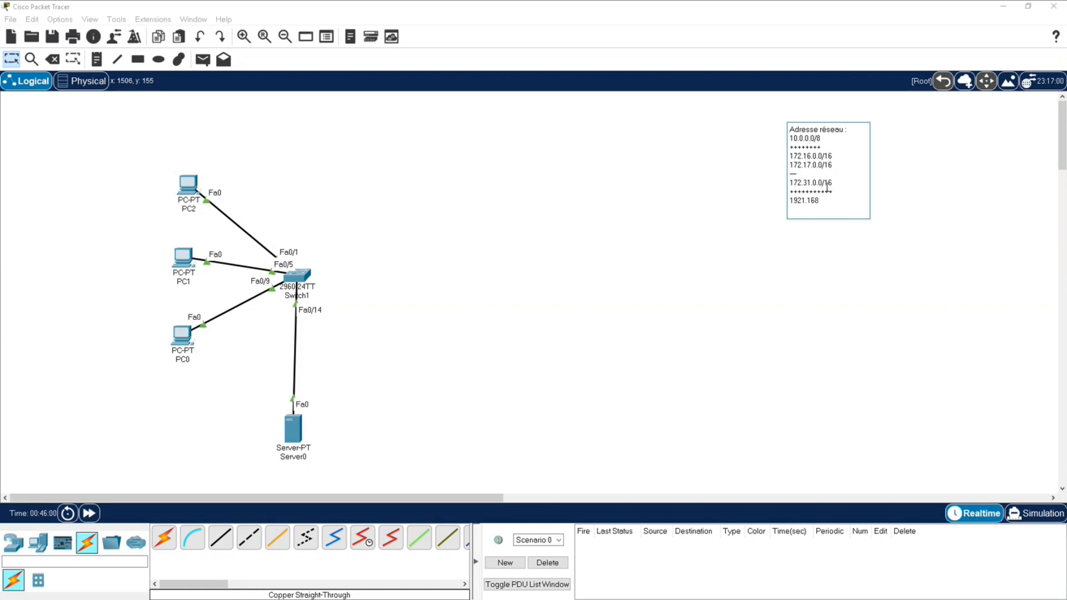
key("BackSpace")
key("BackSpace")
key("BackSpace")
key("BackSpace")
type(".168.0.0/24")
key("Return")
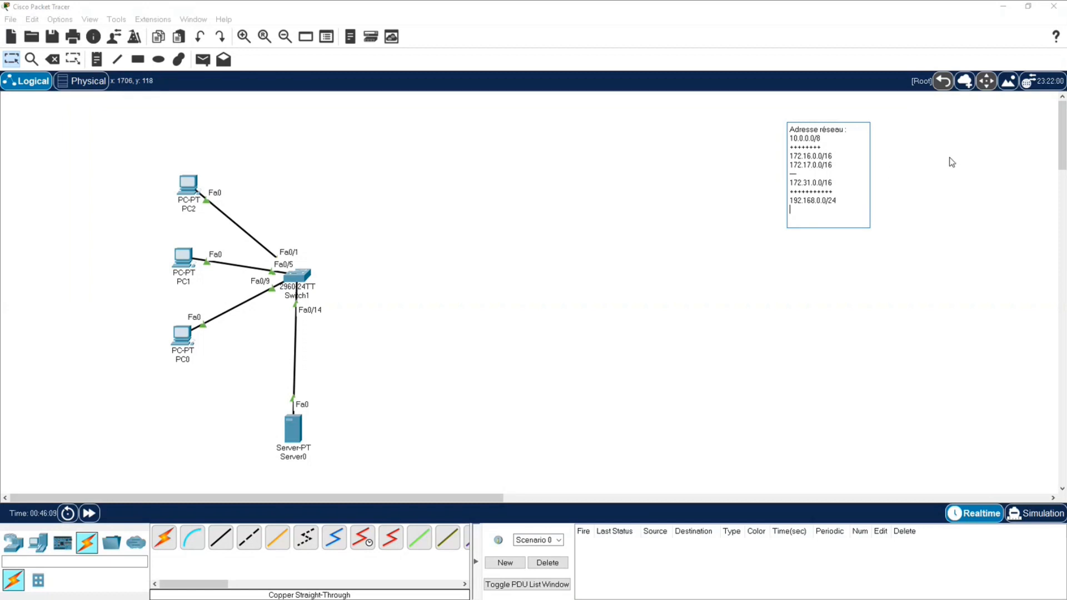
Step: List 192.168.1.0/24 and 192.168.2.0/24 beneath 192.168.0.0/24 in the note
type("192.168.")
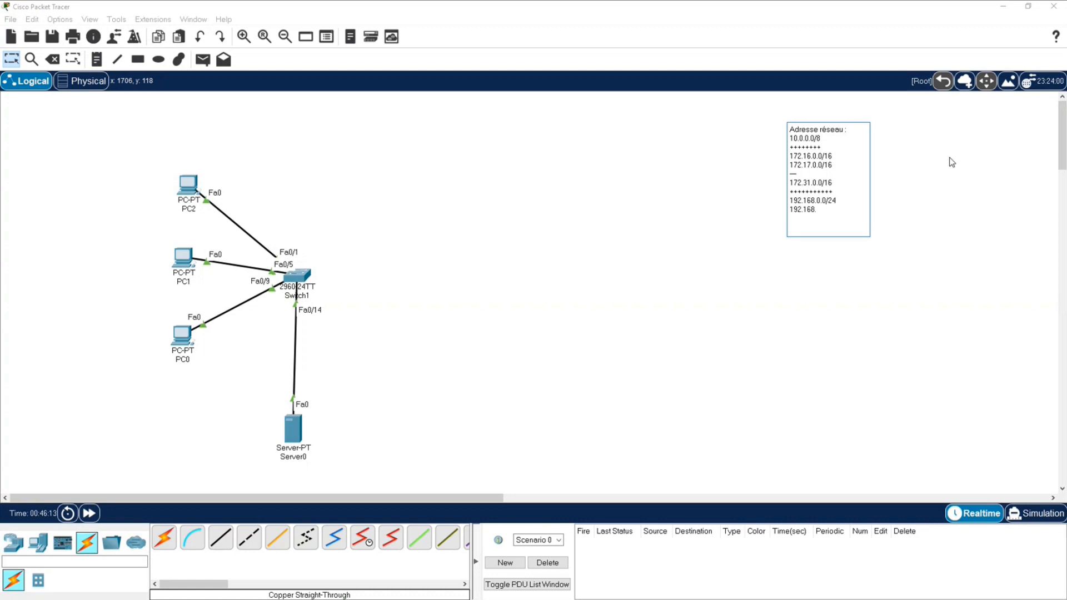
key("BackSpace")
type("1.0/")
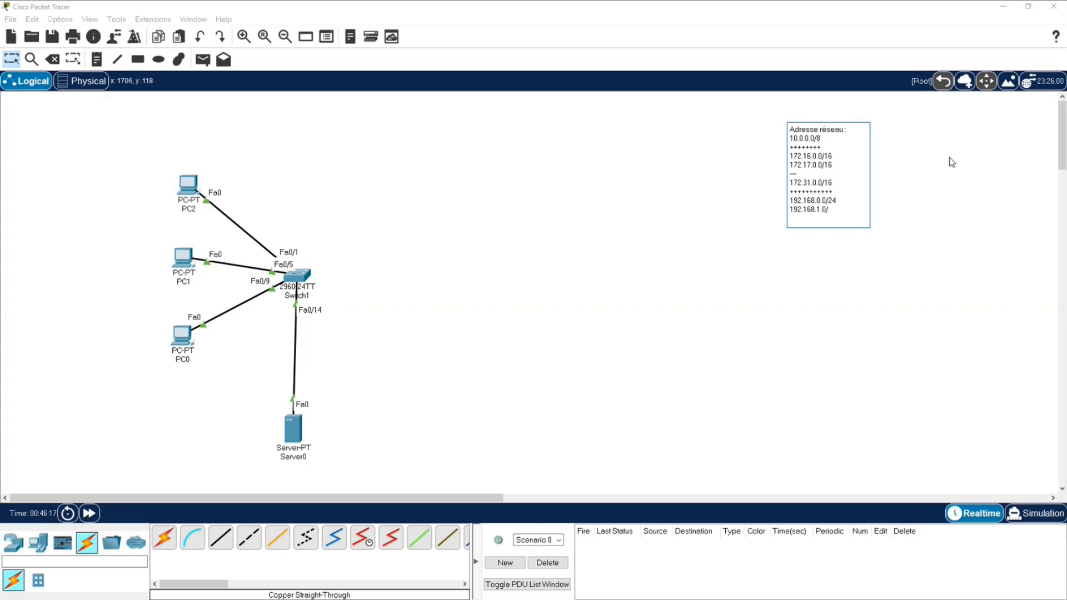
type("24")
key("Return")
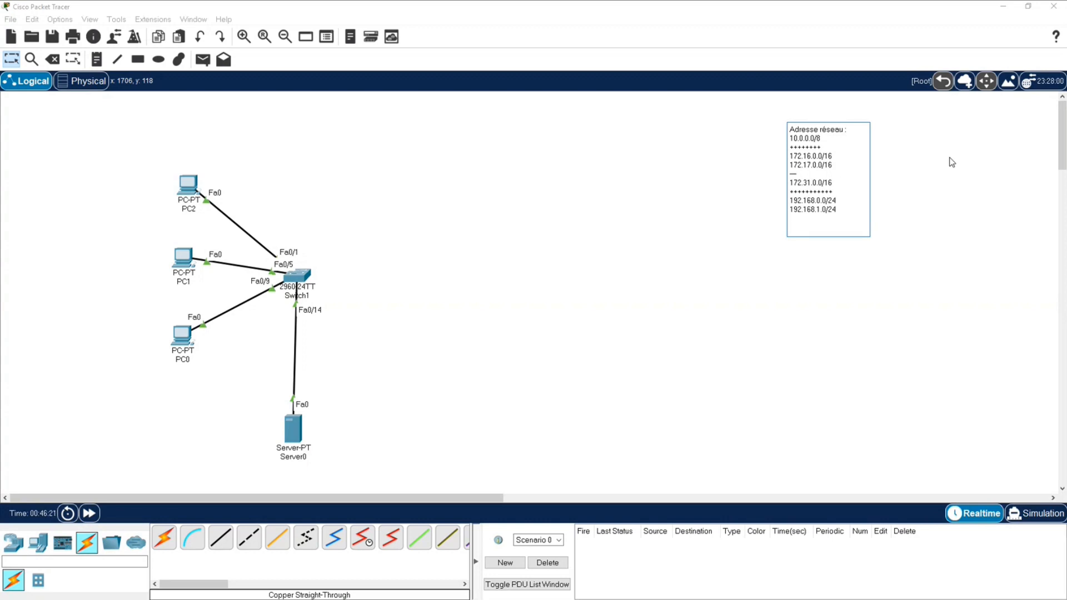
type("1952")
key("BackSpace")
type("2.168.2.0/24")
Step: Leave blank lines beneath 192.168.2.0/24 and add 192.168.255.0/24 as the note's last address
key("Return")
key("Return")
key("Return")
key("Return")
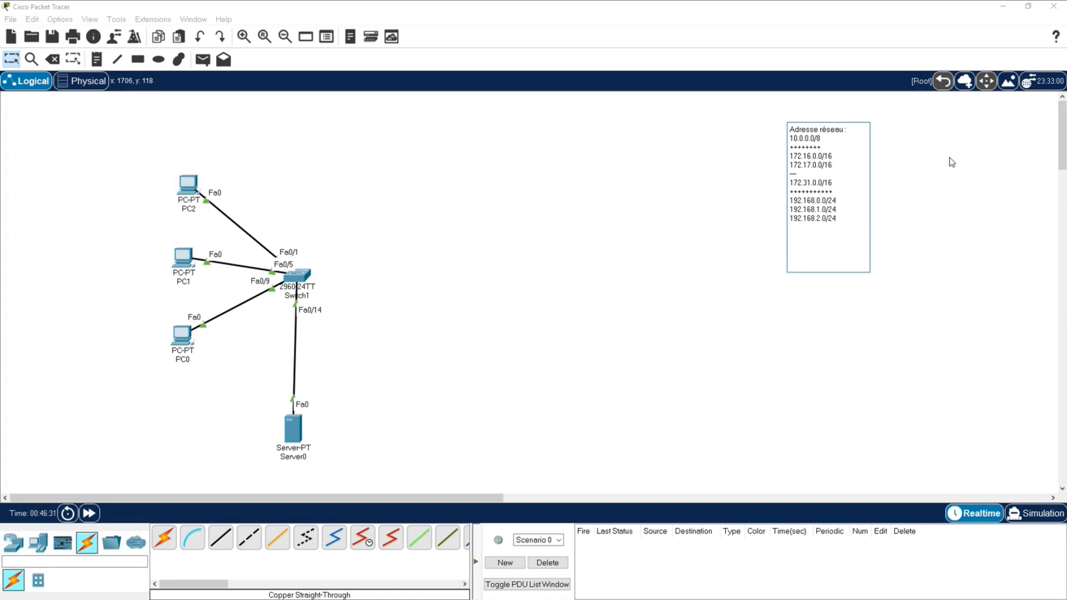
type("192.168.255.0/24")
left_click(963, 183)
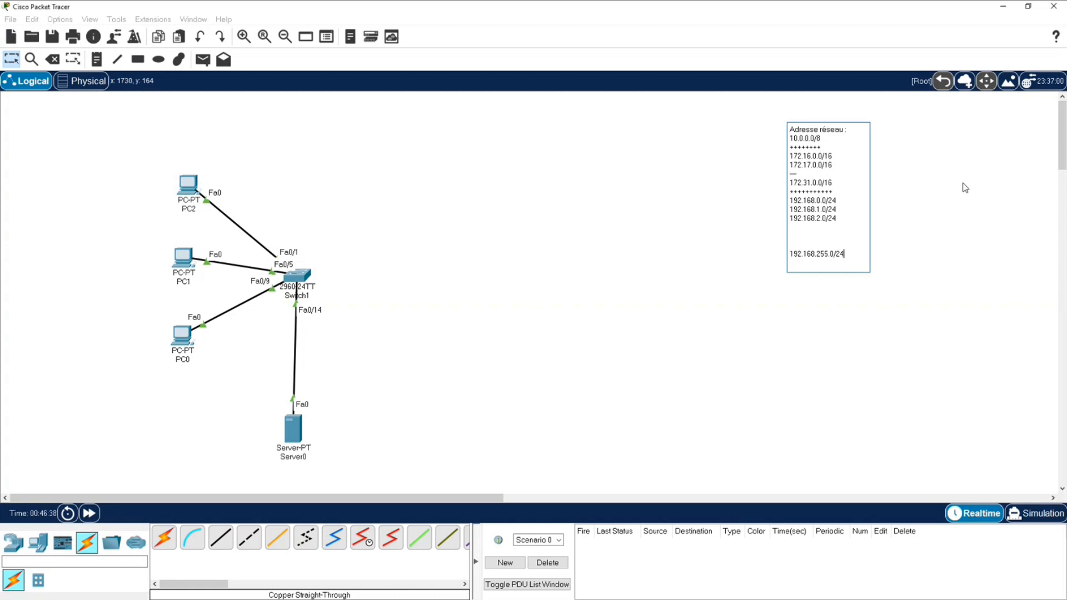
Step: Separate the note's address groups with blank lines around the plus-sign separators, and put a dash line before 192.168.255.0/24
left_click(834, 166)
left_click(817, 229)
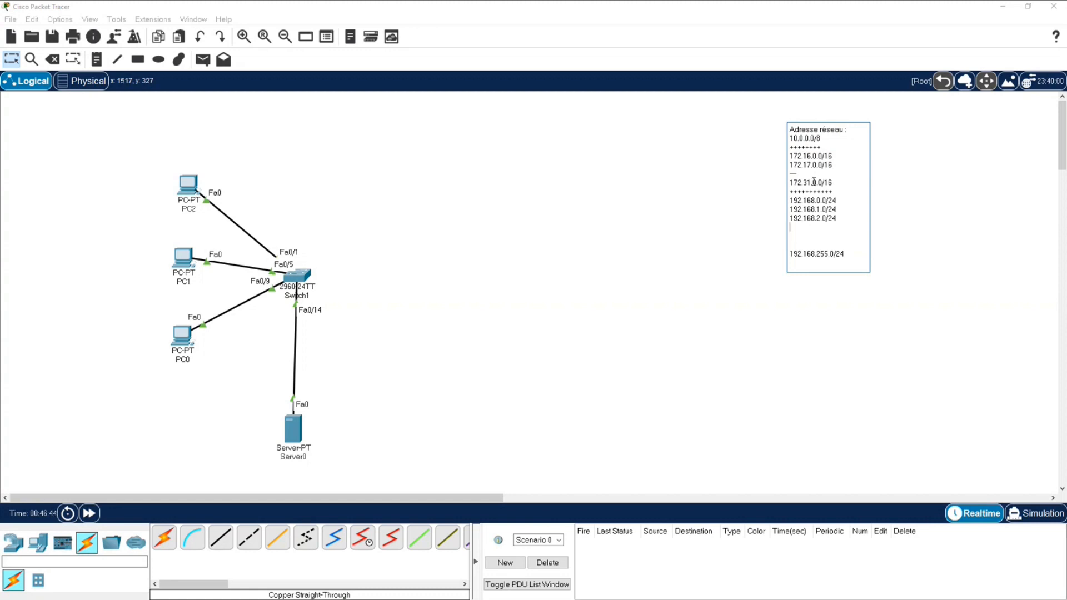
key("Up")
key("Up")
key("Up")
key("Up")
key("Return")
left_click(792, 210)
key("Return")
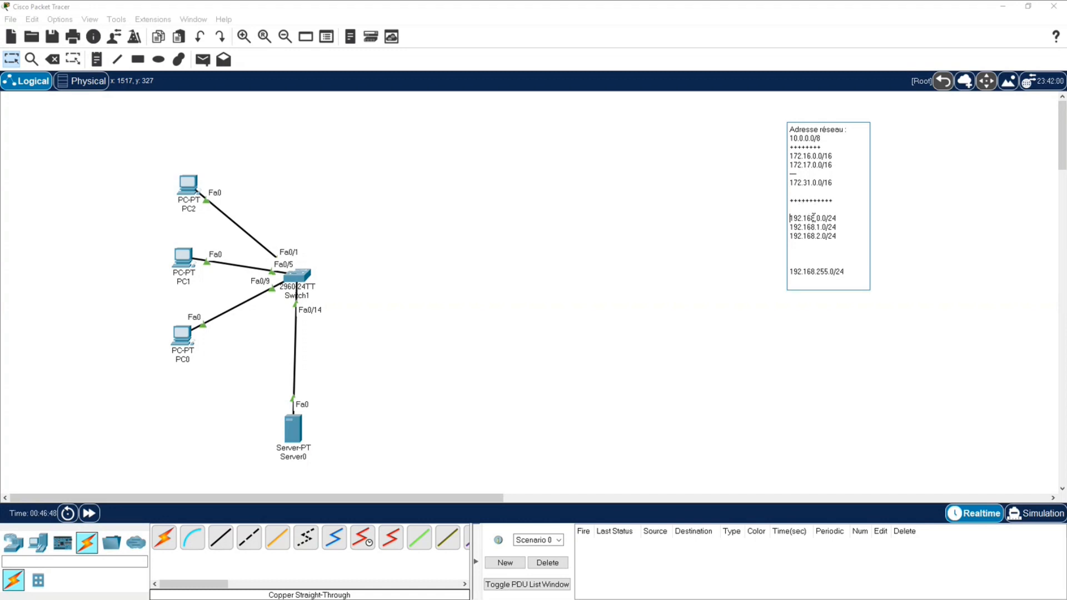
left_click(791, 156)
key("Return")
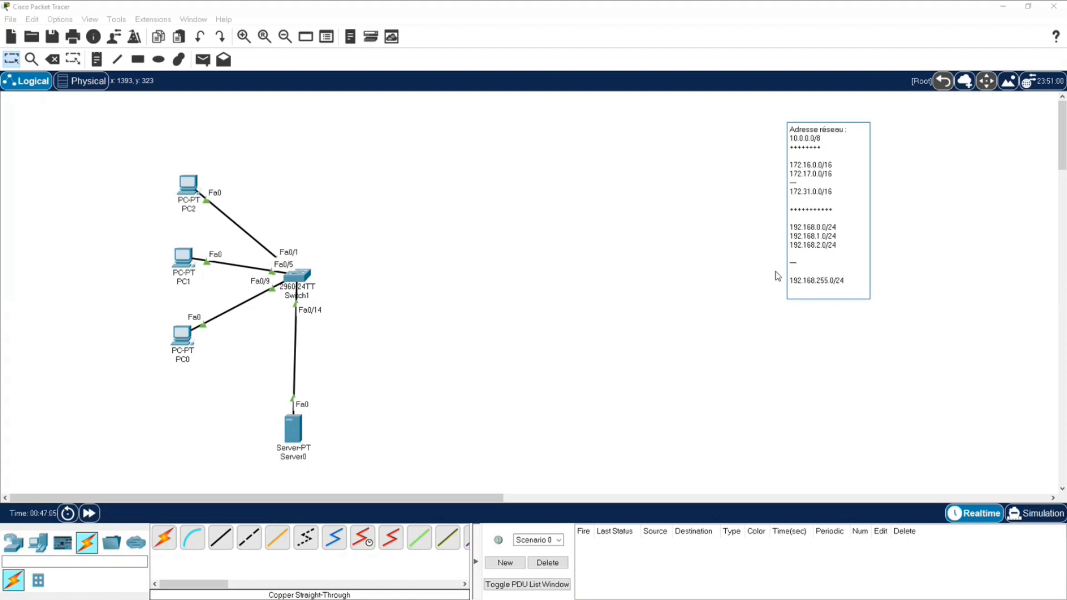
Step: Copy 192.168.1.0/24 from the address list into a new note above PC2 reading "Adresse réseau = 192.168.1.0/24"
triple_click(824, 236)
key("ctrl+c")
left_click(97, 60)
left_click(164, 122)
key("ctrl+v")
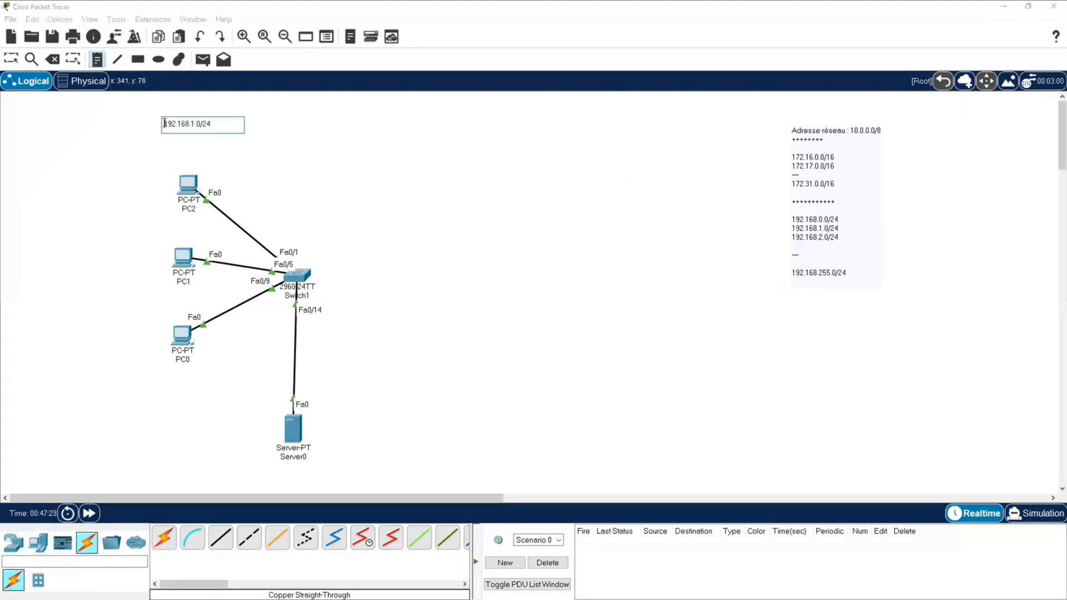
type("Adresse réseau")
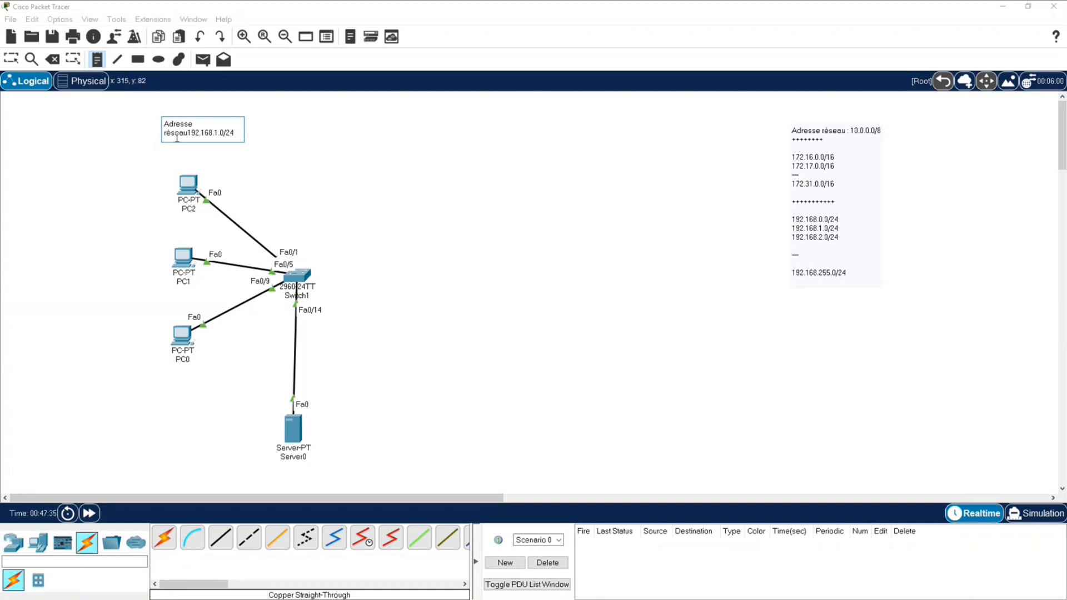
key("Return")
key("BackSpace")
type("=")
left_click(380, 195)
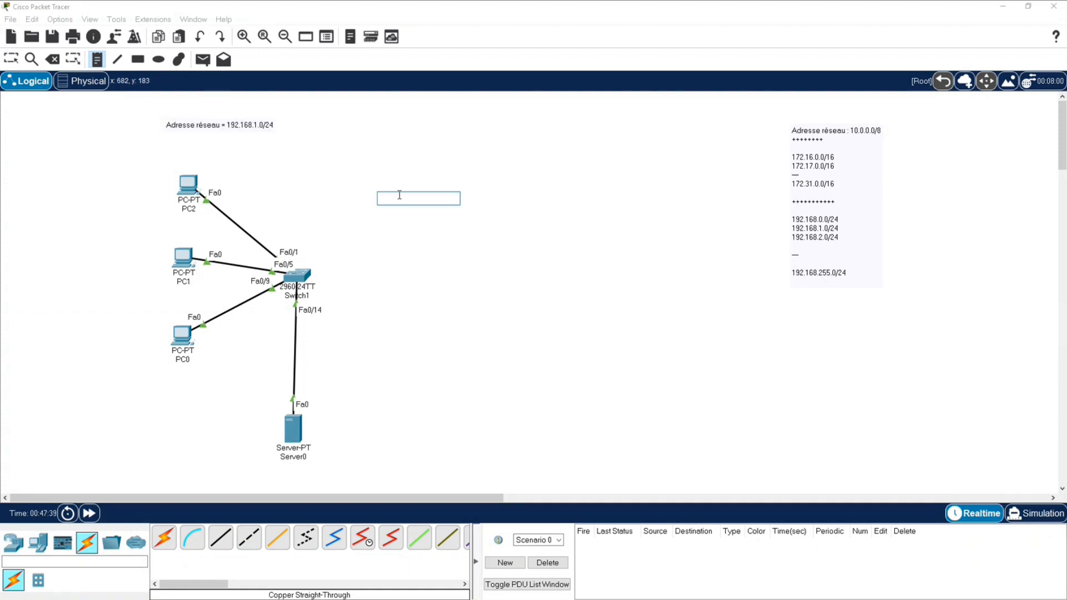
key("Escape")
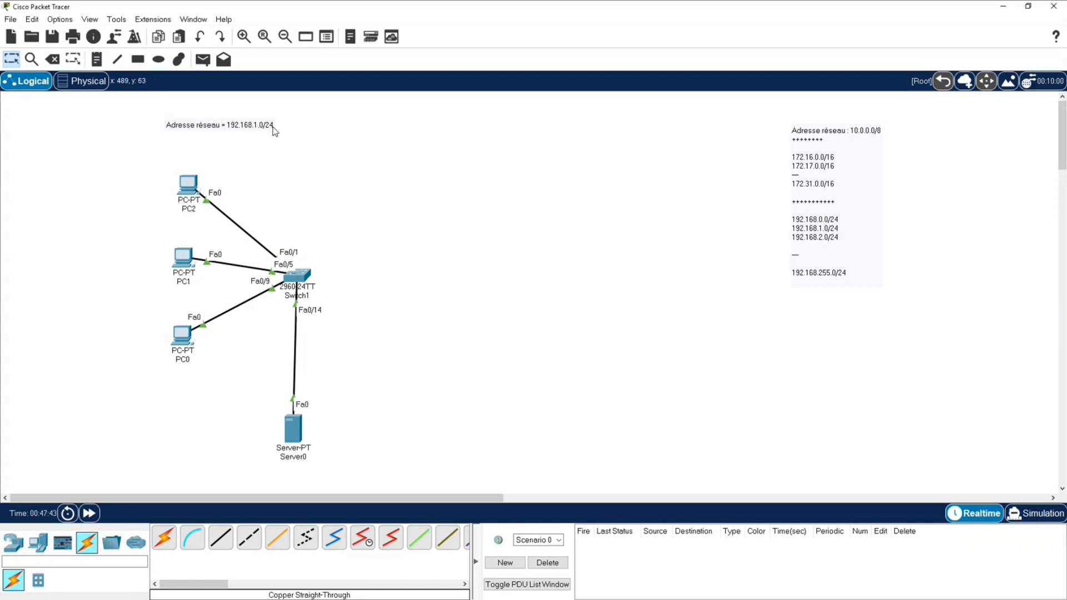
Step: Reposition the note above PC2 and change its text to "Adresse réseau IPV4 = 192.168.1.0/24"
left_click_drag(245, 127, 199, 132)
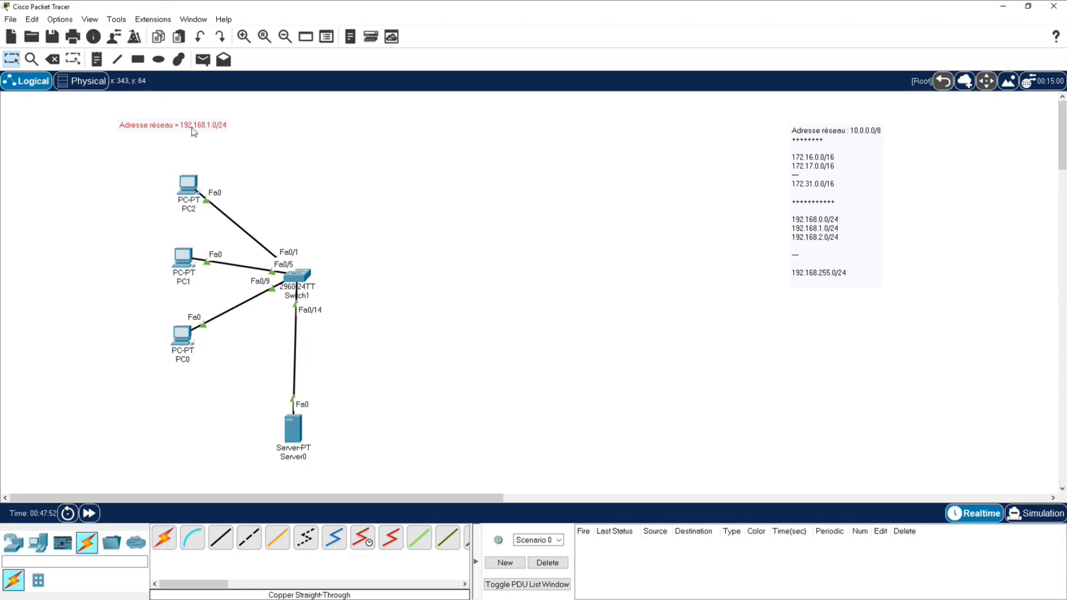
left_click_drag(195, 128, 218, 130)
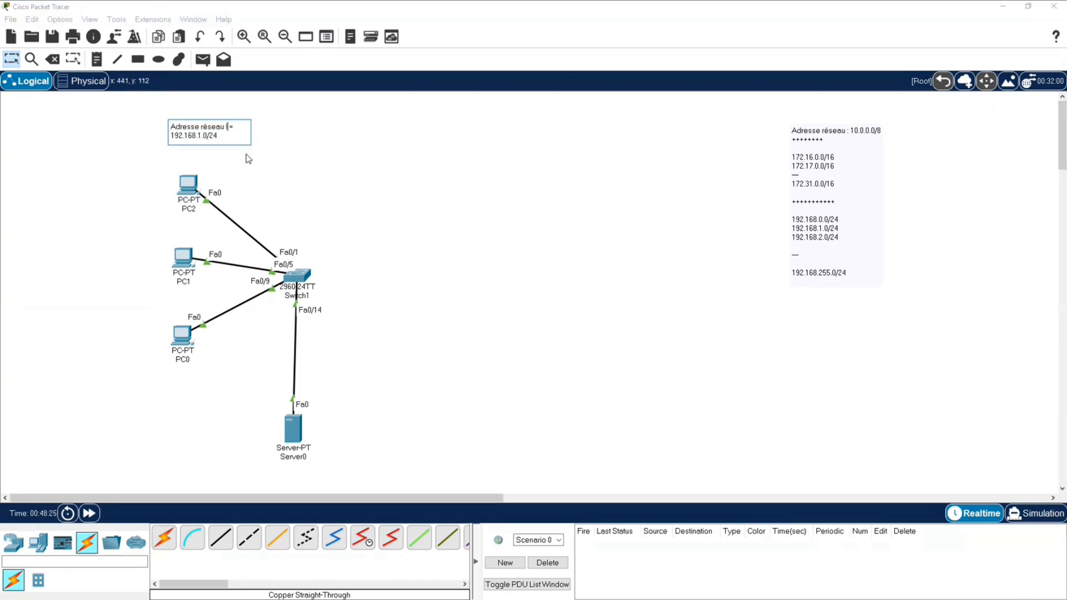
type("IPV 4")
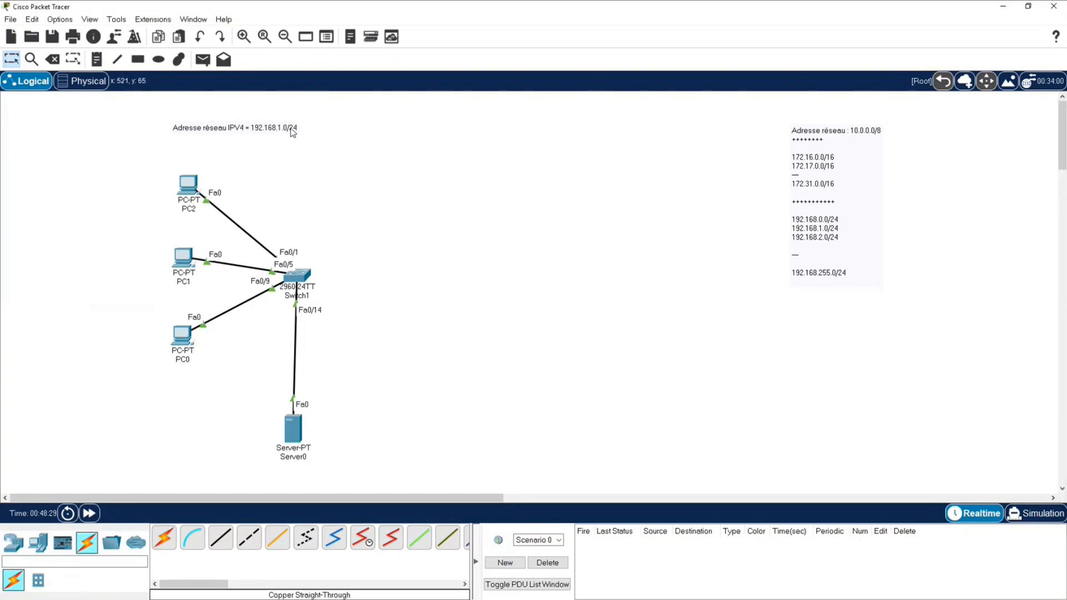
left_click(331, 177)
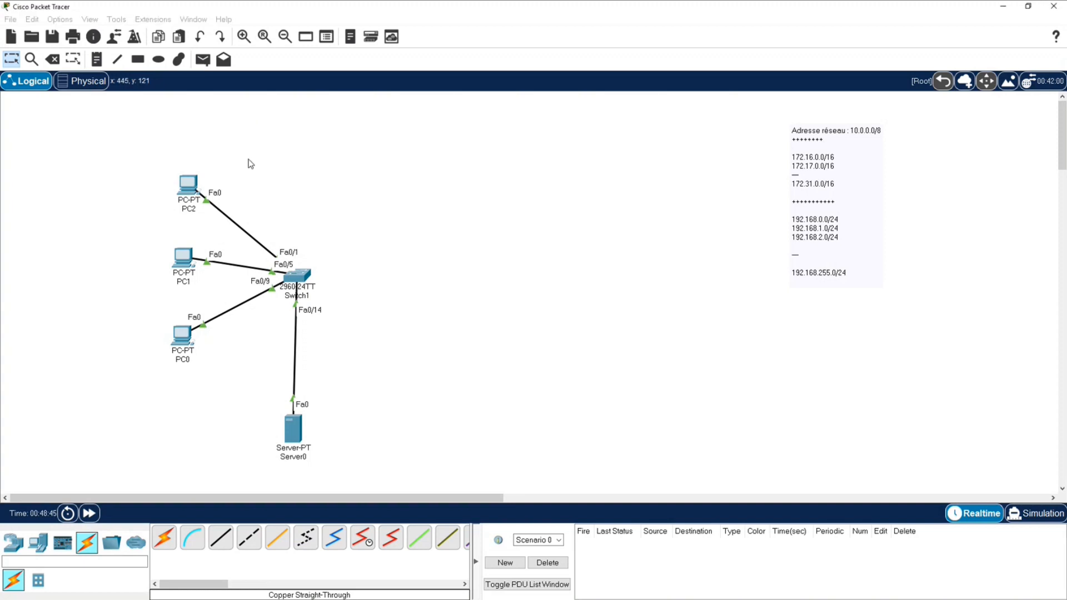
Step: Add a note reading "X.X.X.X/N" beneath the IPV4 network address note
left_click(98, 60)
left_click(233, 149)
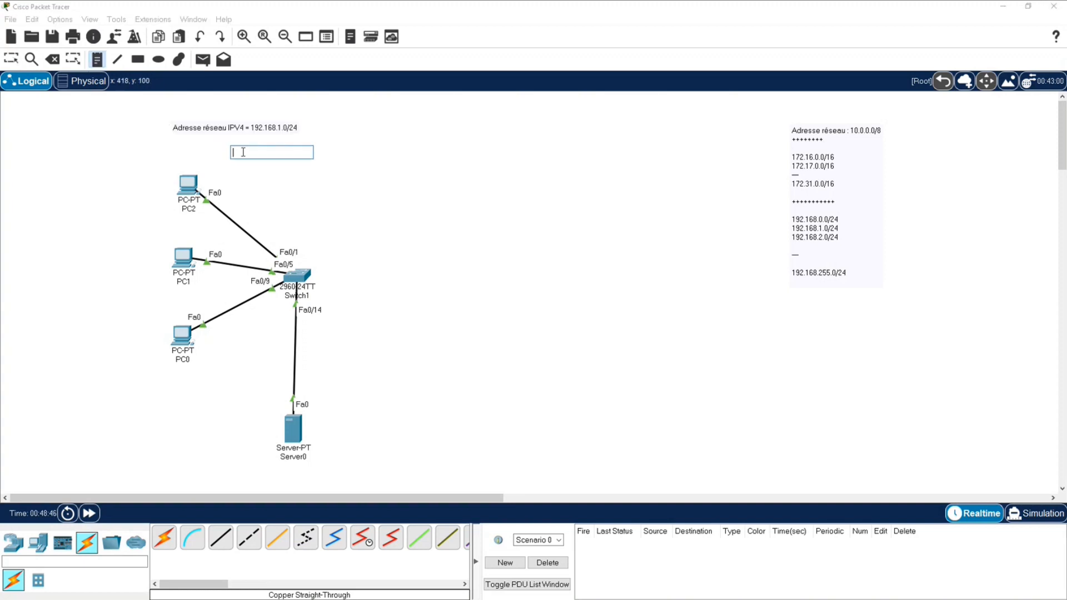
type("XXXX/Y")
left_click(446, 280)
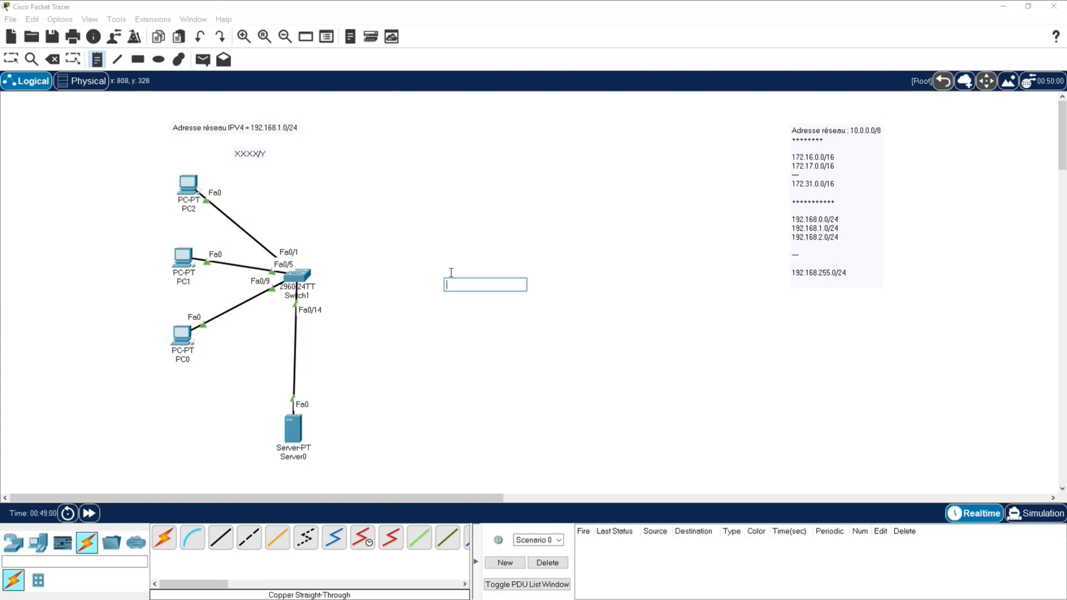
key("Escape")
left_click(262, 156)
double_click(264, 152)
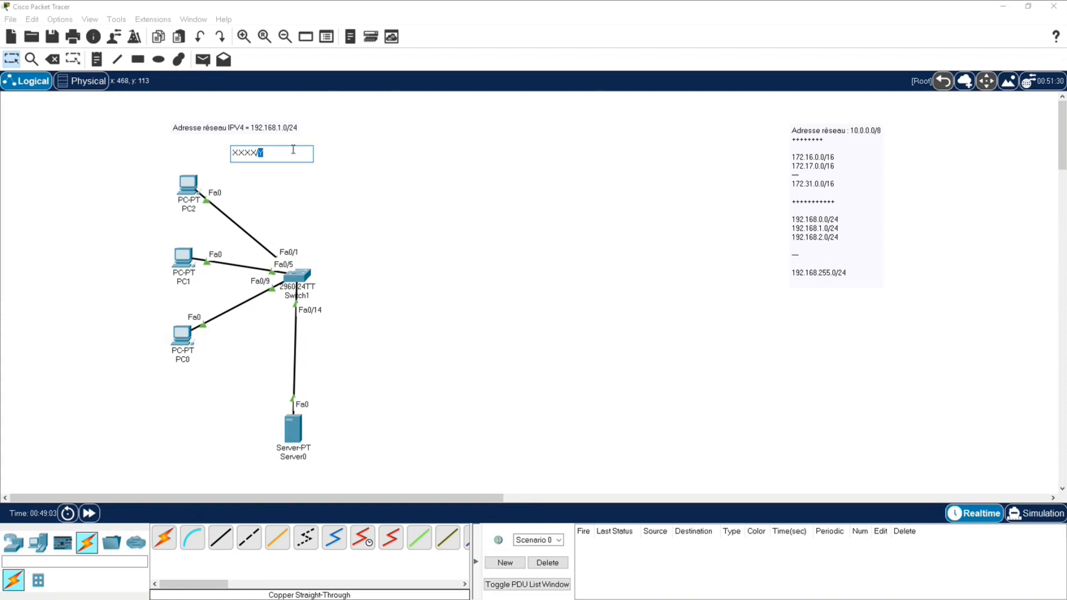
type("N")
left_click(257, 161)
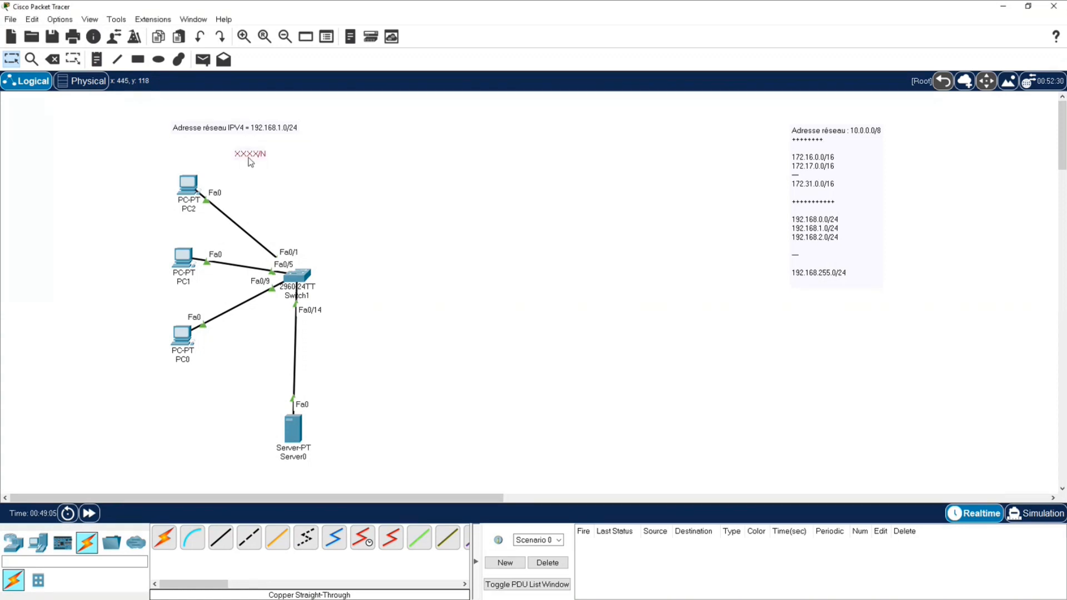
Step: Move the X.X.X.X/N note directly beneath the 192.168.1.0/24 address so the two line up
left_click_drag(249, 160, 279, 147)
double_click(263, 143)
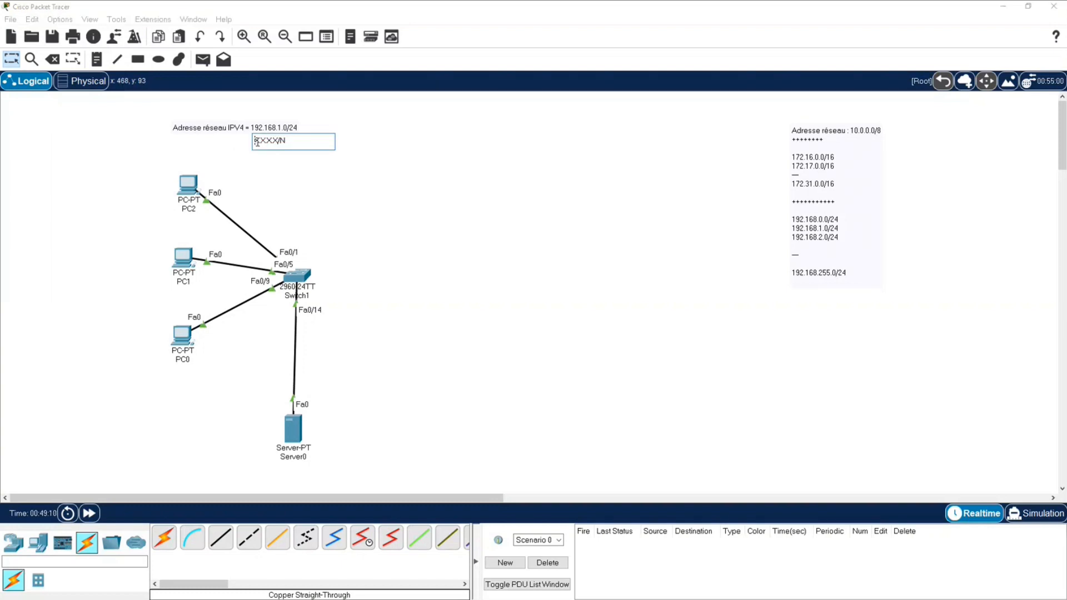
left_click_drag(259, 140, 253, 140)
left_click(319, 164)
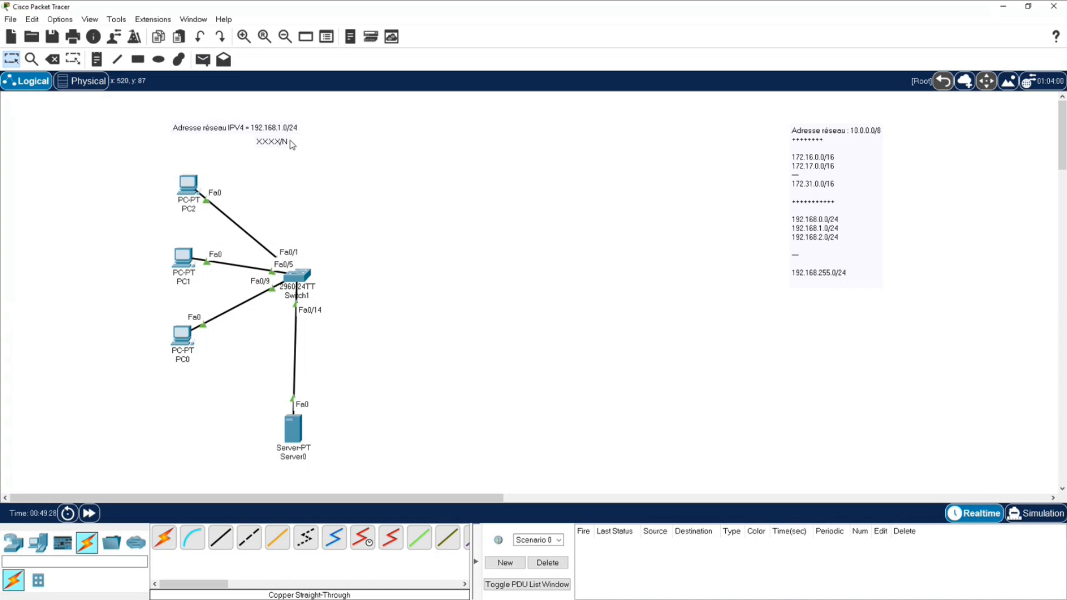
Step: Place a new note beneath X.X.X.X/N listing X=00000000 and X=00000001 on separate lines
left_click(96, 59)
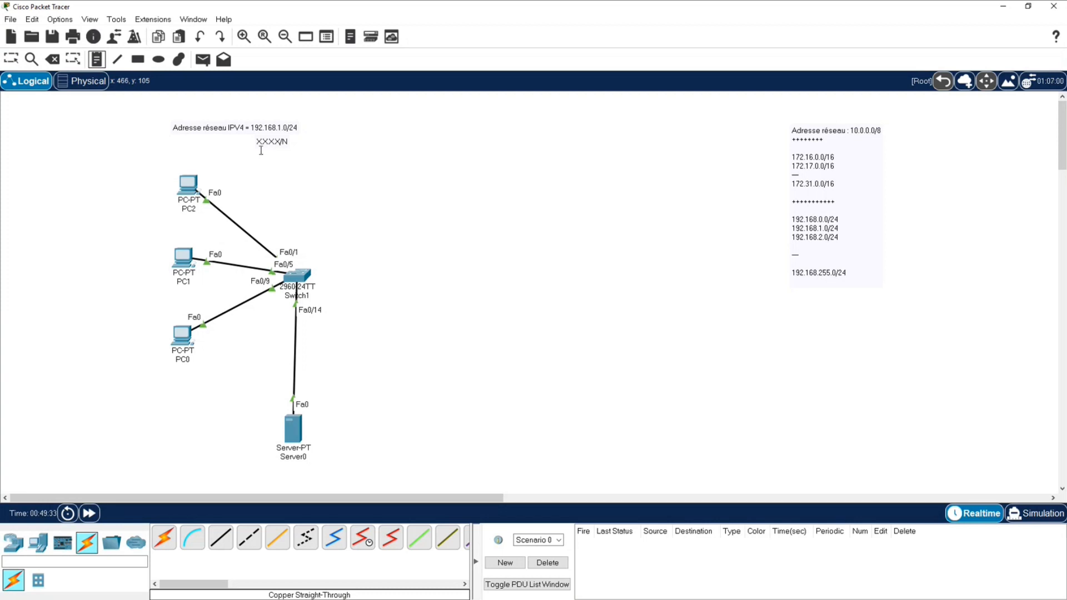
left_click(256, 154)
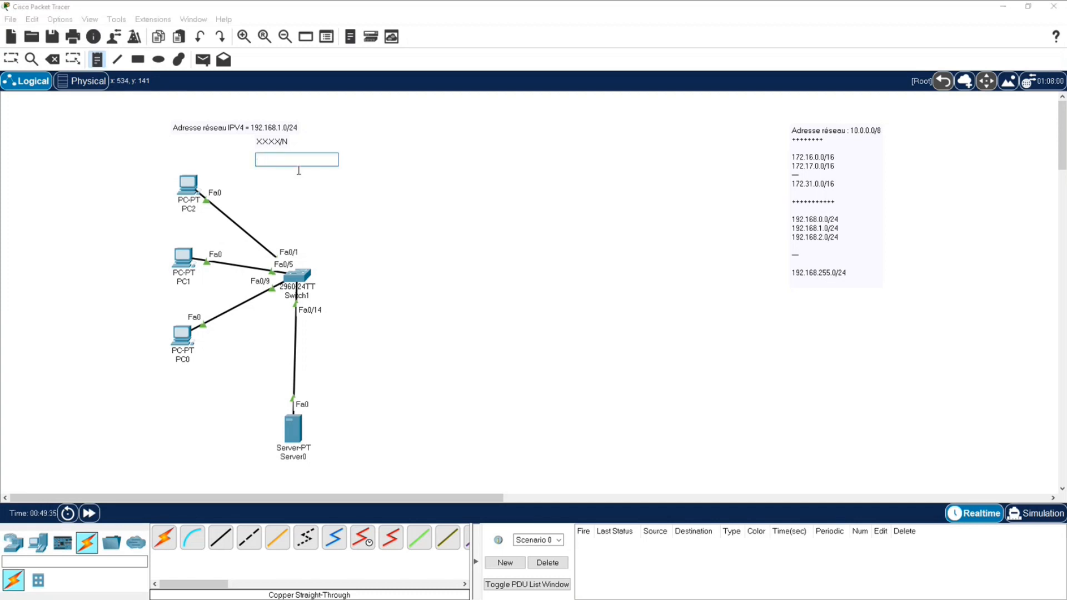
type("X=00000000")
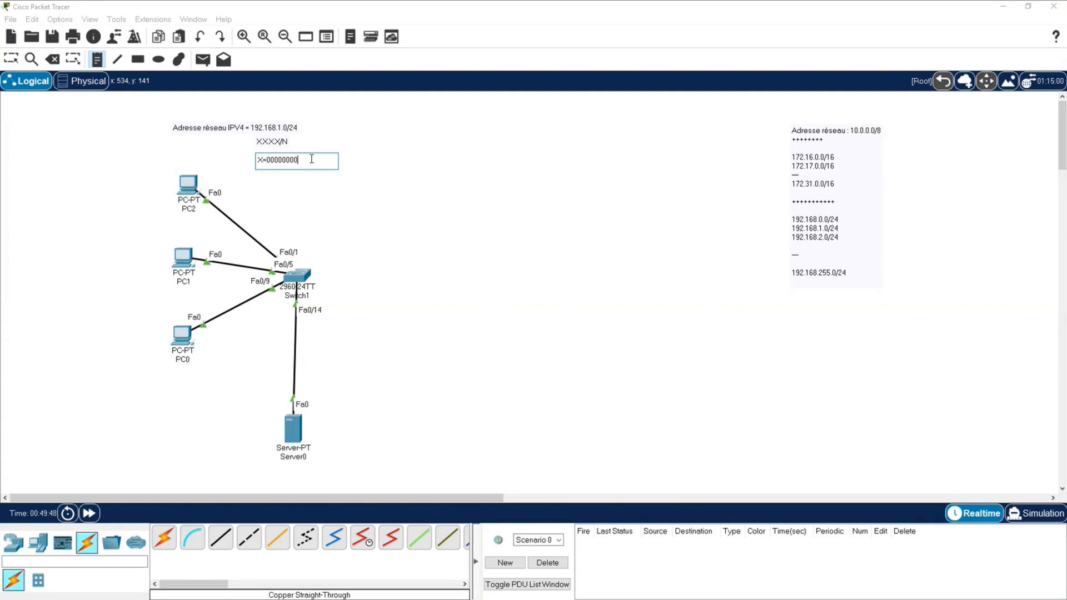
key("Return")
type("X=00000001")
Step: Leave blank lines beneath X=00000001, add X=11111111 as the last binary value, and finish editing the note
key("Return")
key("Return")
key("Return")
key("Return")
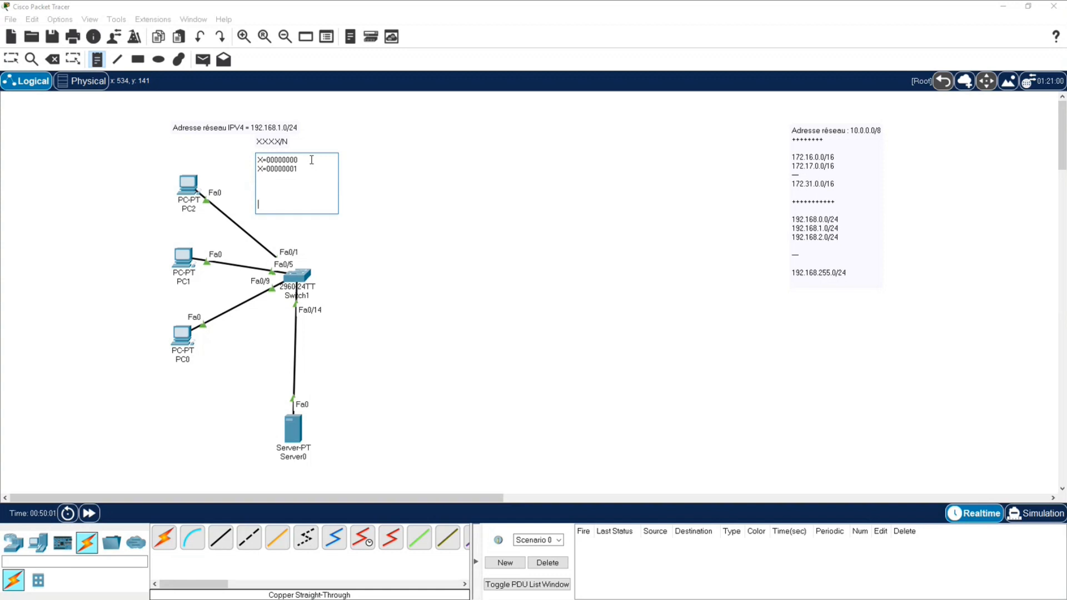
type("X")
type("=X")
type("11111")
key("Left")
key("Left")
key("Left")
key("Left")
key("BackSpace")
key("Right")
key("Right")
key("Right")
key("Right")
key("Right")
type("111")
mouse_move(284, 205)
left_mouse_down()
mouse_move(257, 204)
mouse_move(268, 205)
left_mouse_up()
left_click(527, 206)
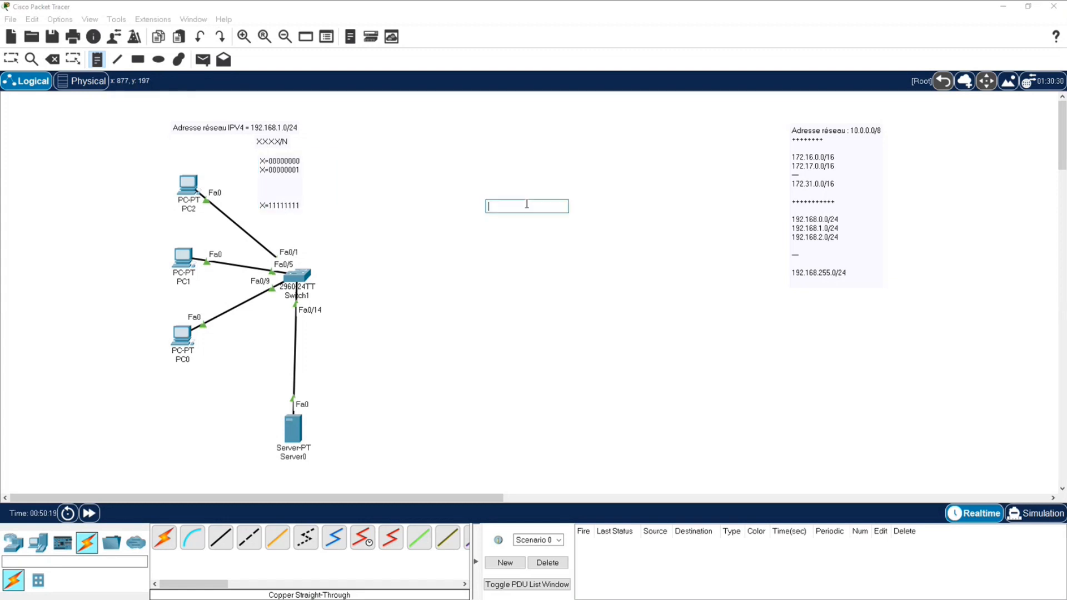
Step: Zoom in on the workspace to enlarge the address and binary-value notes
left_click(243, 37)
scroll(398, 235, "up", 1)
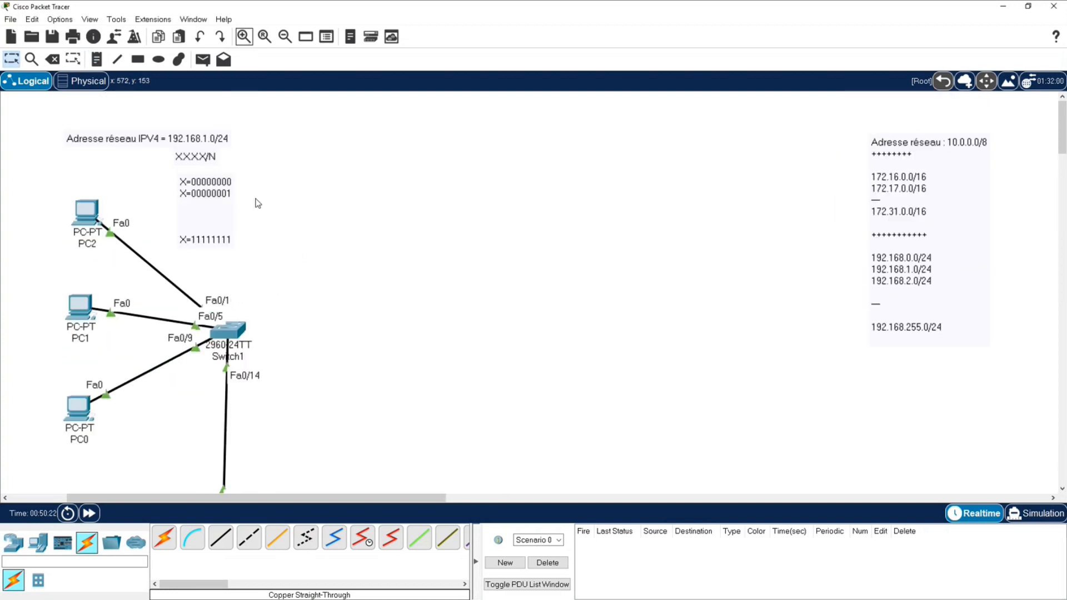
left_click(244, 38)
left_click(243, 37)
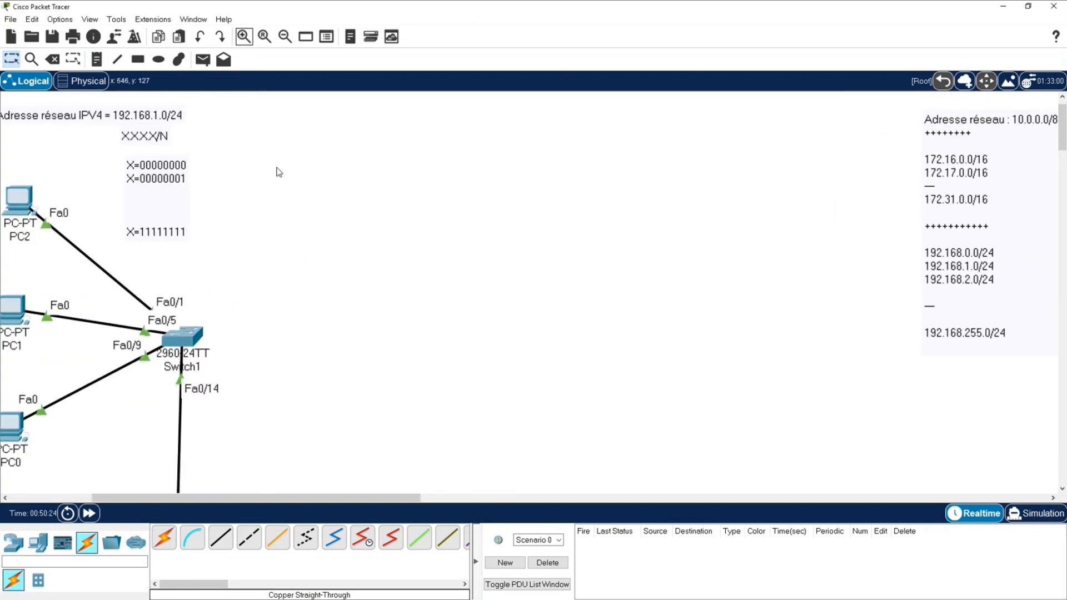
Step: Move the binary-values note up beside the network address note, clear of the PC2 cable
scroll(283, 184, "up", 1)
left_click_drag(262, 498, 202, 498)
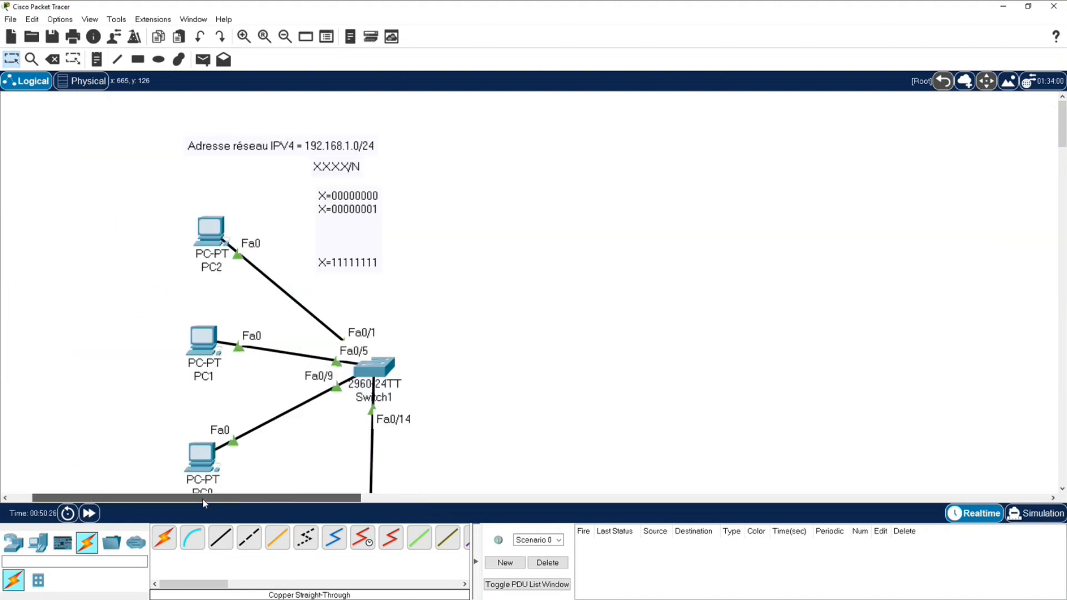
left_click_drag(353, 214, 454, 147)
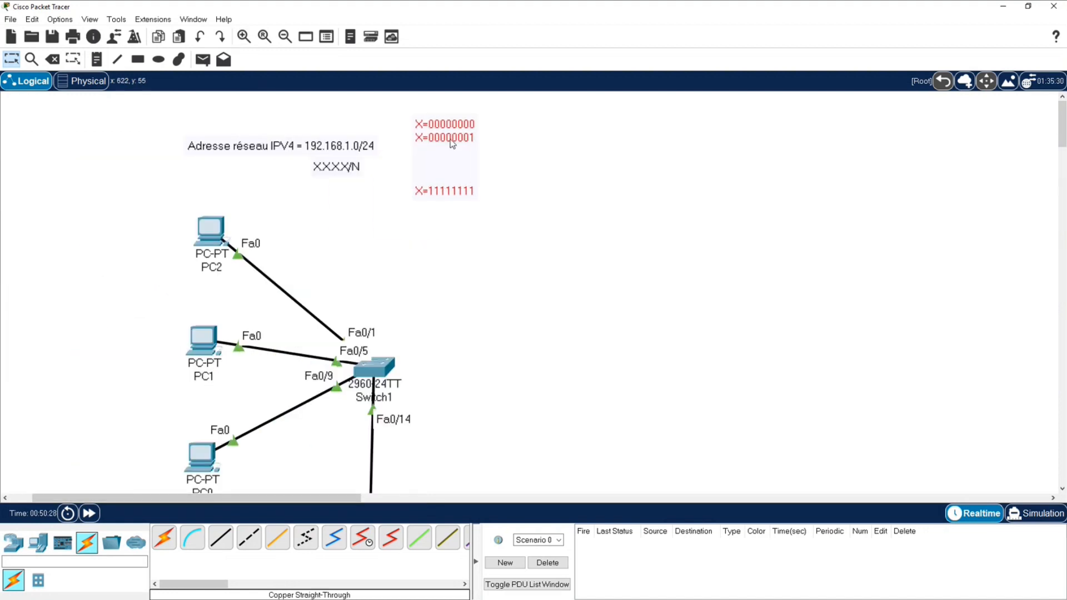
Step: Add decimal equivalents to the binary-values note: = 0 after 00000000, = 1 after 00000001 and = 255 after 11111111
double_click(479, 136)
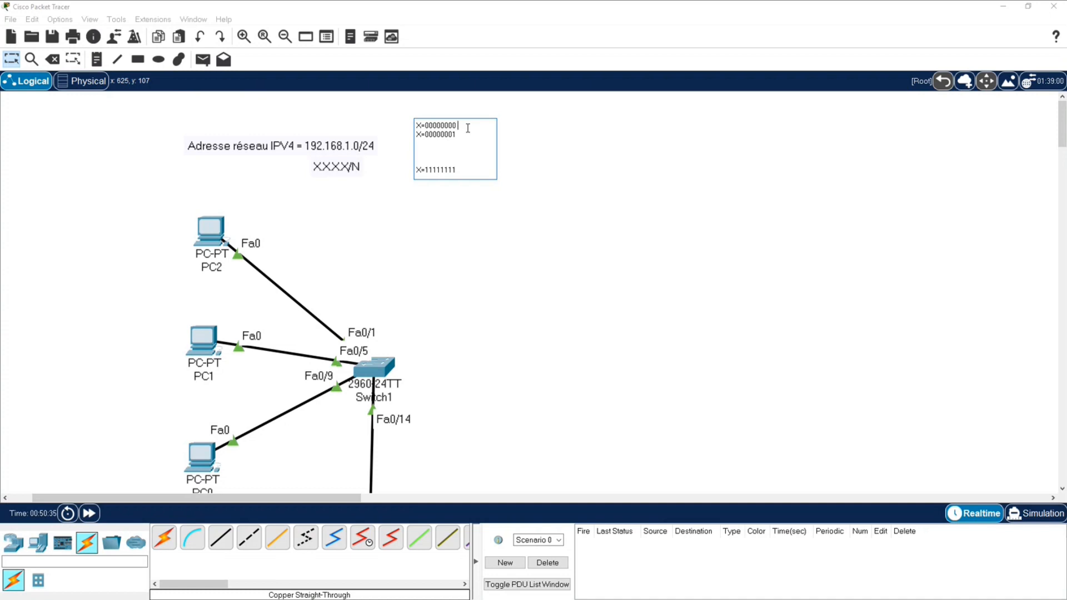
type("=")
left_click_drag(457, 126, 427, 122)
left_click(477, 127)
type("0 1")
key("Down")
key("End")
type("= 2555")
key("BackSpace")
left_click(522, 193)
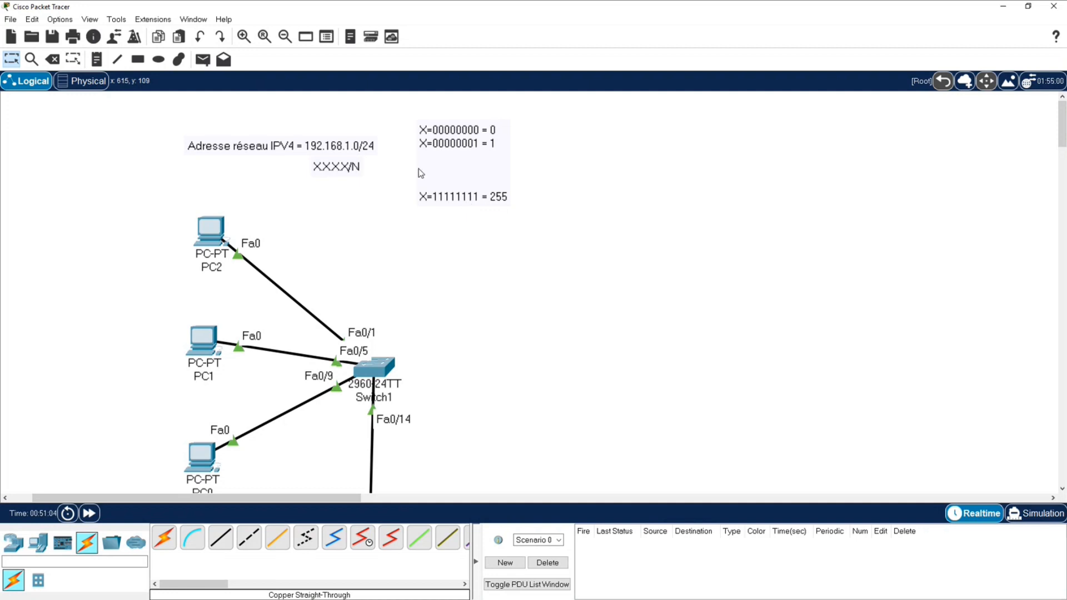
Step: Shift the network address note and the X.X.X.X/N note away from the binary values, keeping X.X.X.X/N beneath the address
left_click_drag(342, 152, 308, 142)
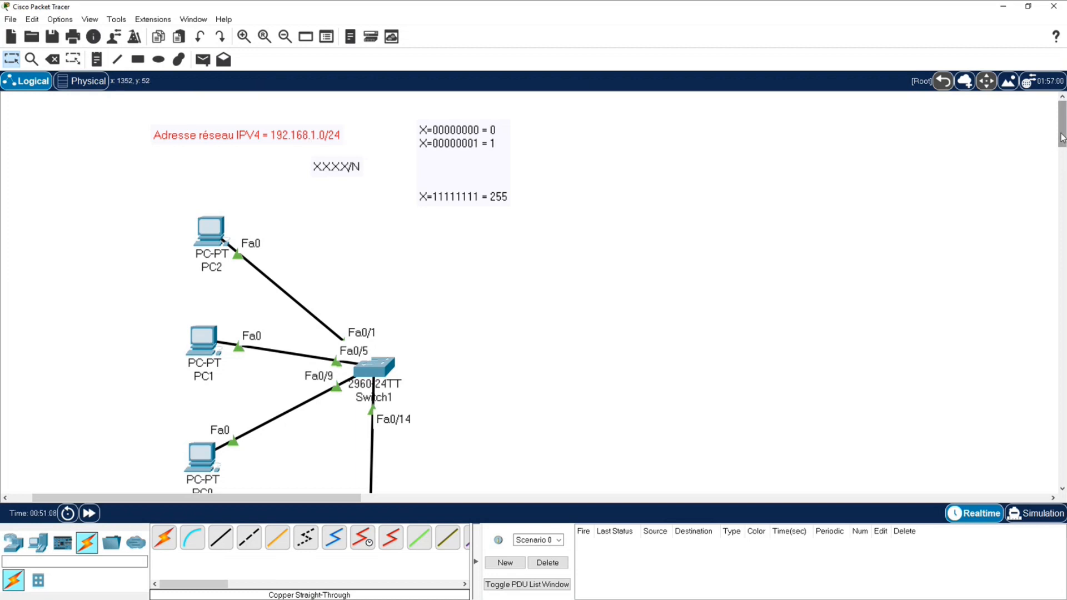
left_click_drag(1061, 134, 1062, 135)
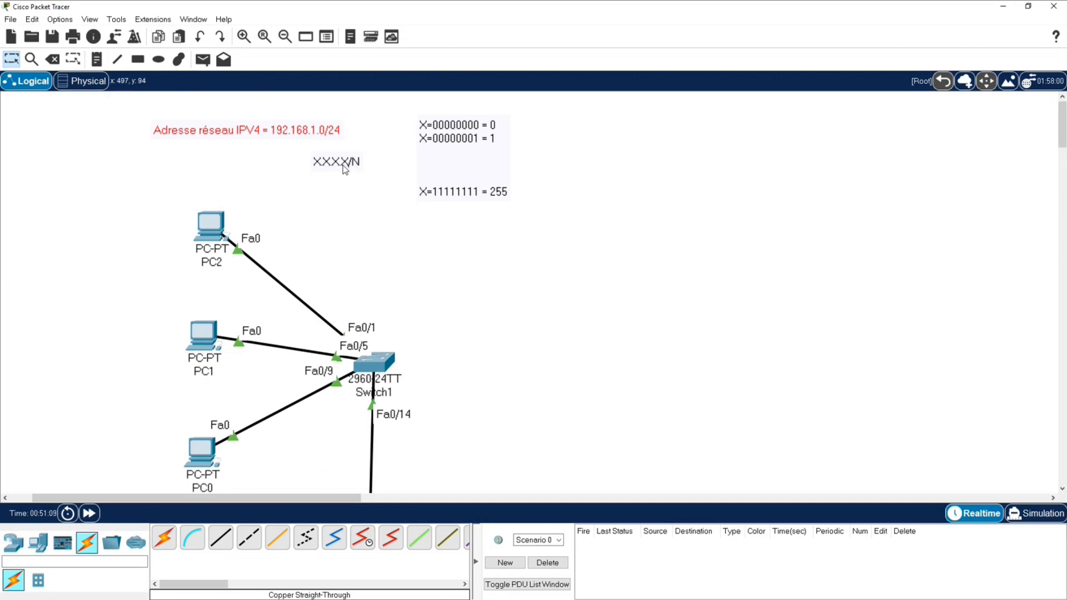
left_click_drag(345, 169, 296, 173)
left_click_drag(268, 137, 266, 144)
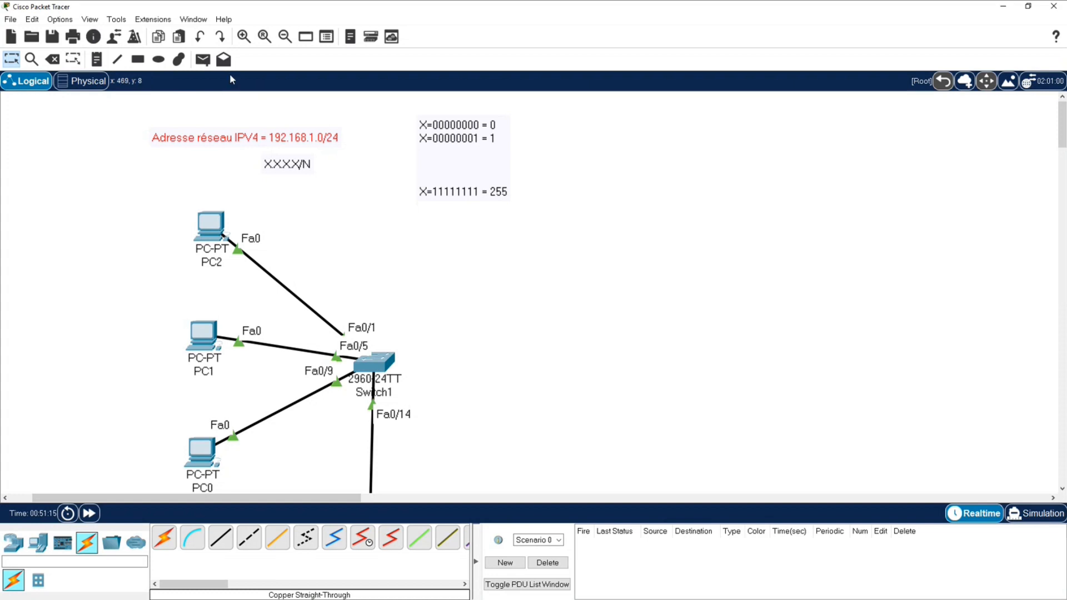
Step: Place a note reading "Adresse Hote/Machine IP :" beside PC2 and move it clear of the PC's icon
left_click(97, 59)
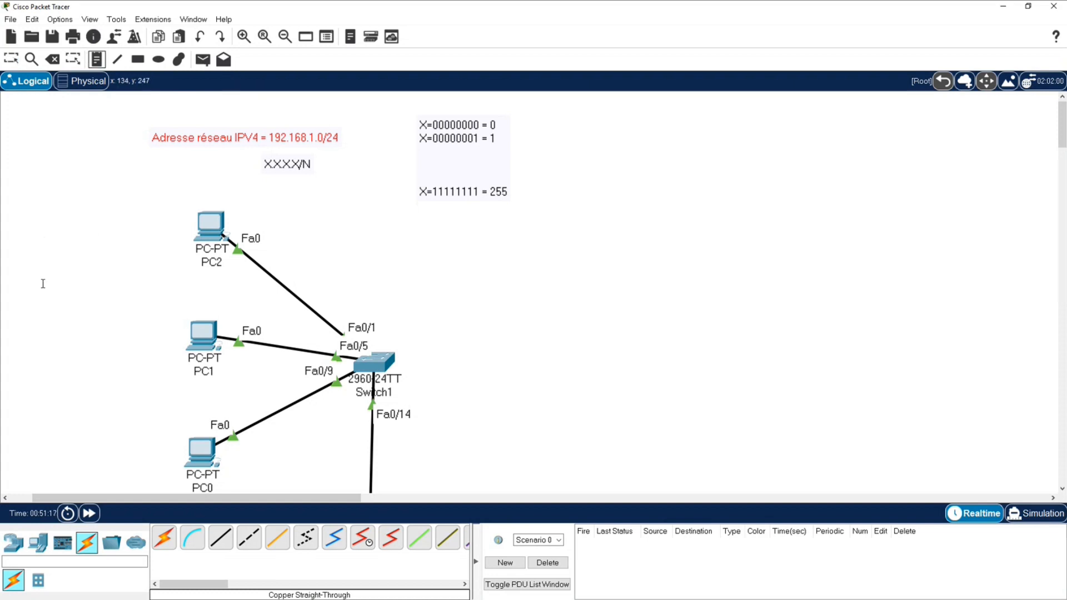
left_click(58, 215)
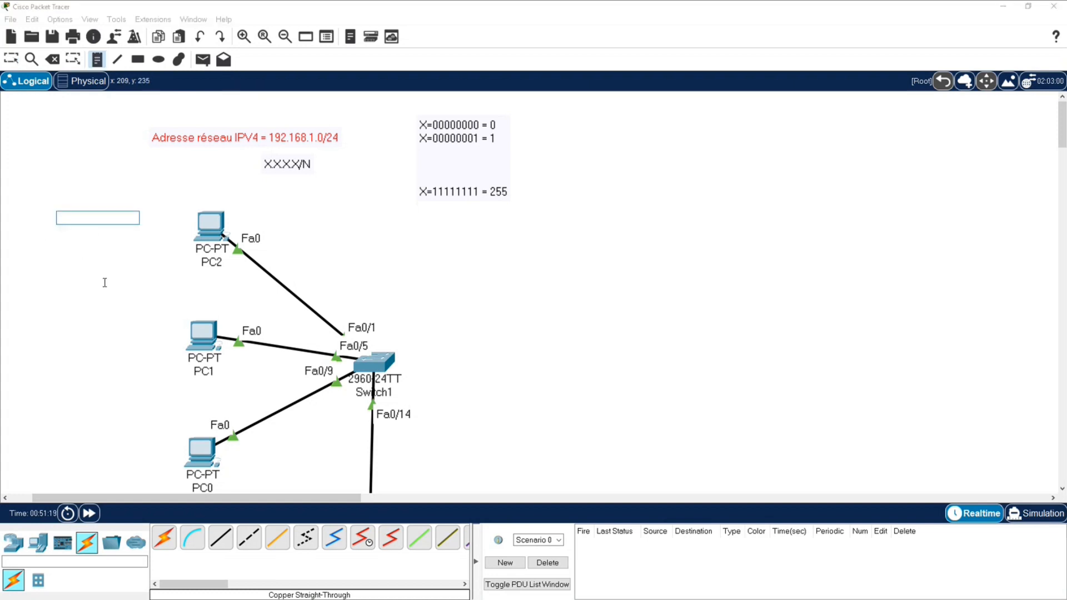
type("Adresse IP :")
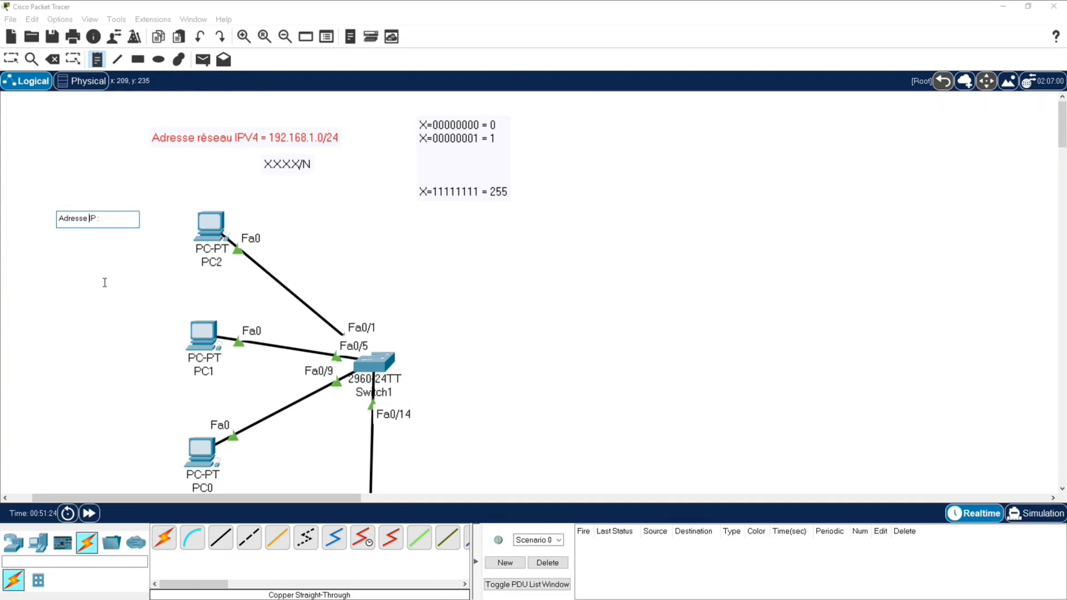
key("Left")
type("Hote /Machin")
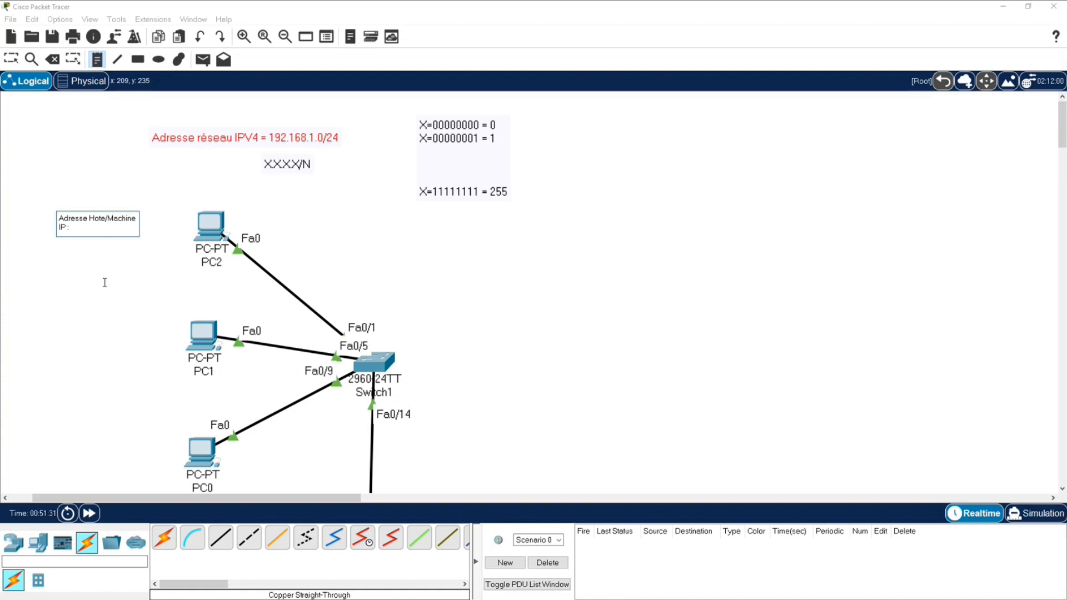
left_click(92, 354)
key("Escape")
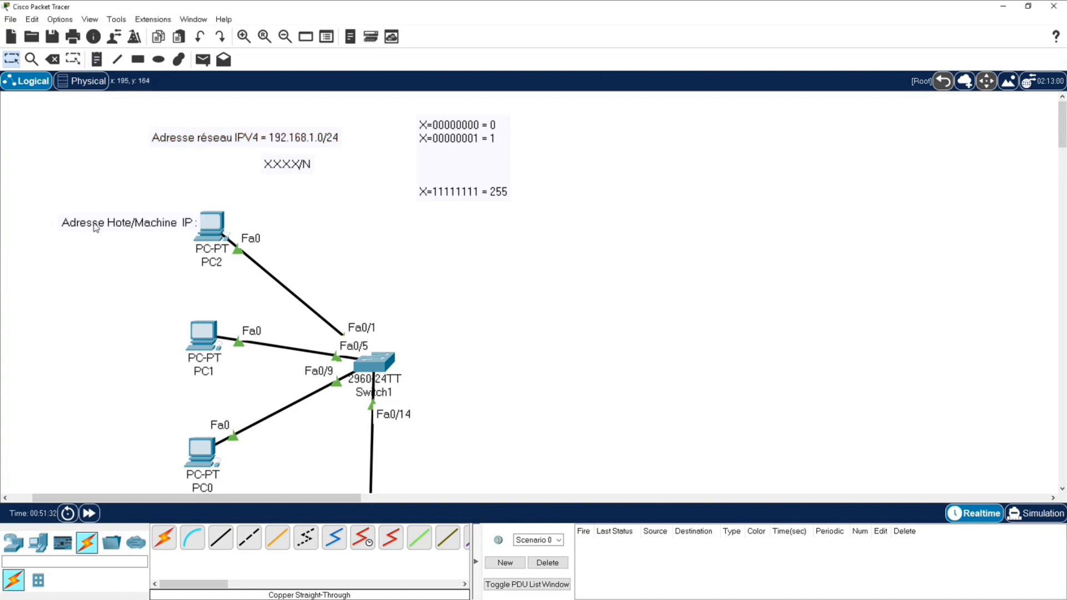
left_click_drag(95, 228, 61, 219)
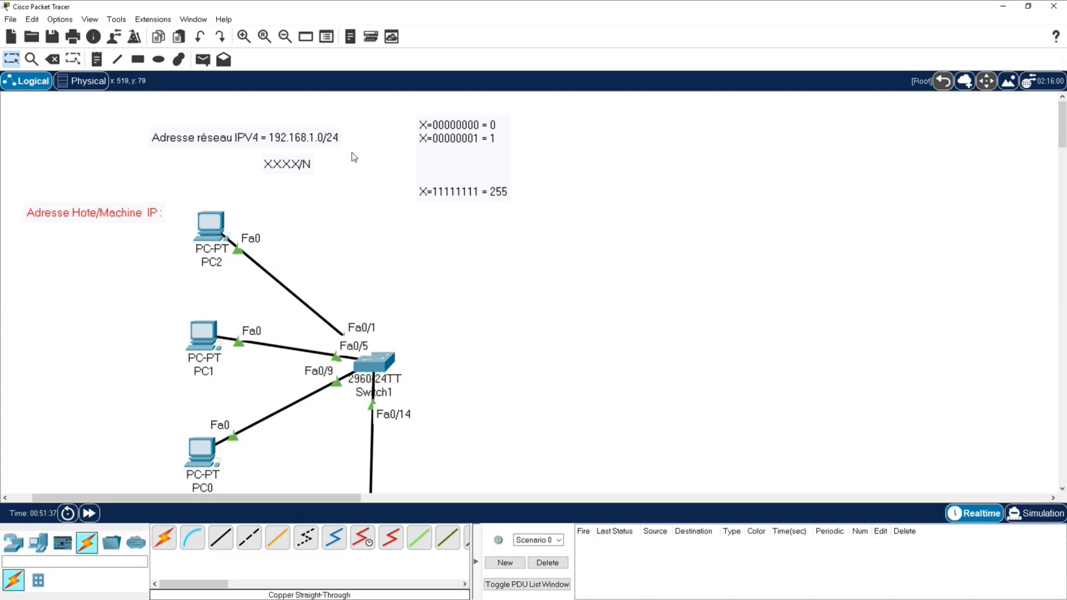
Step: Place a new note beside the binary values reading "/N = /24" with "Adress IPv4 = 32 bit" on the line below
left_click(306, 167)
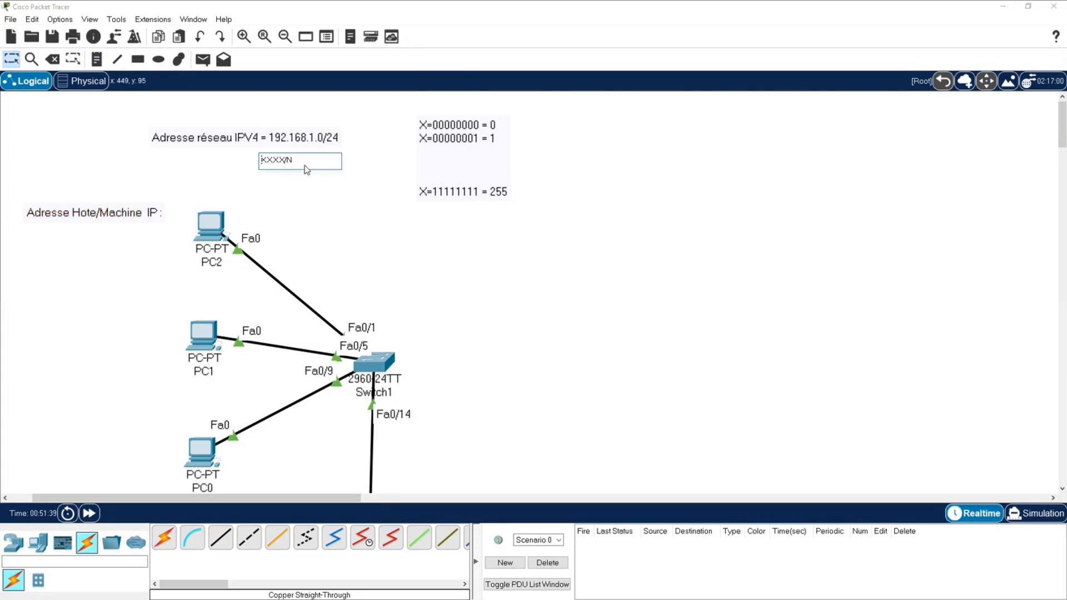
left_click_drag(288, 160, 300, 161)
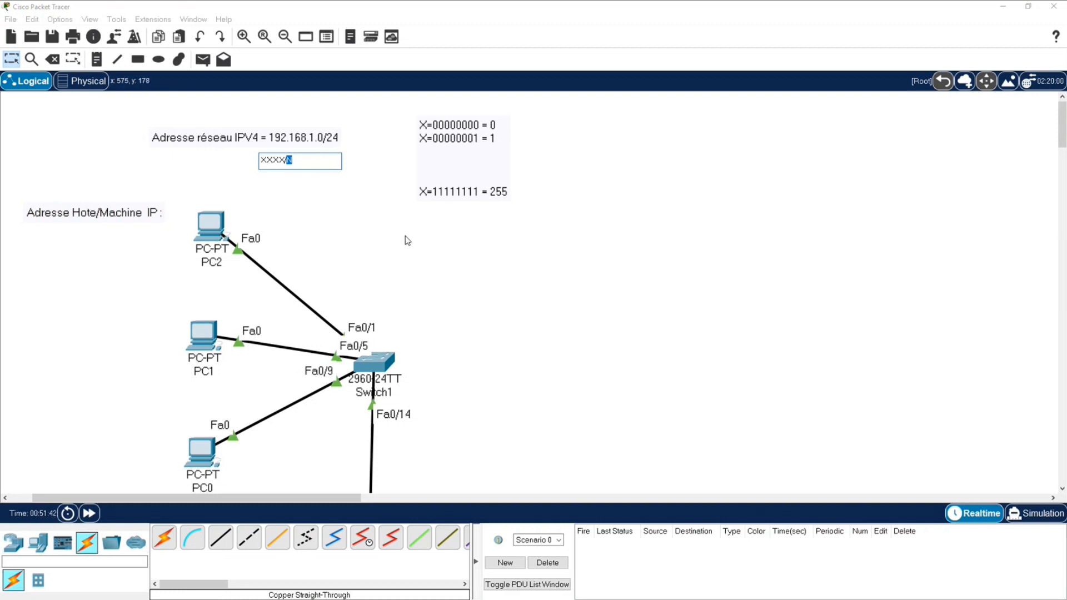
left_click(97, 59)
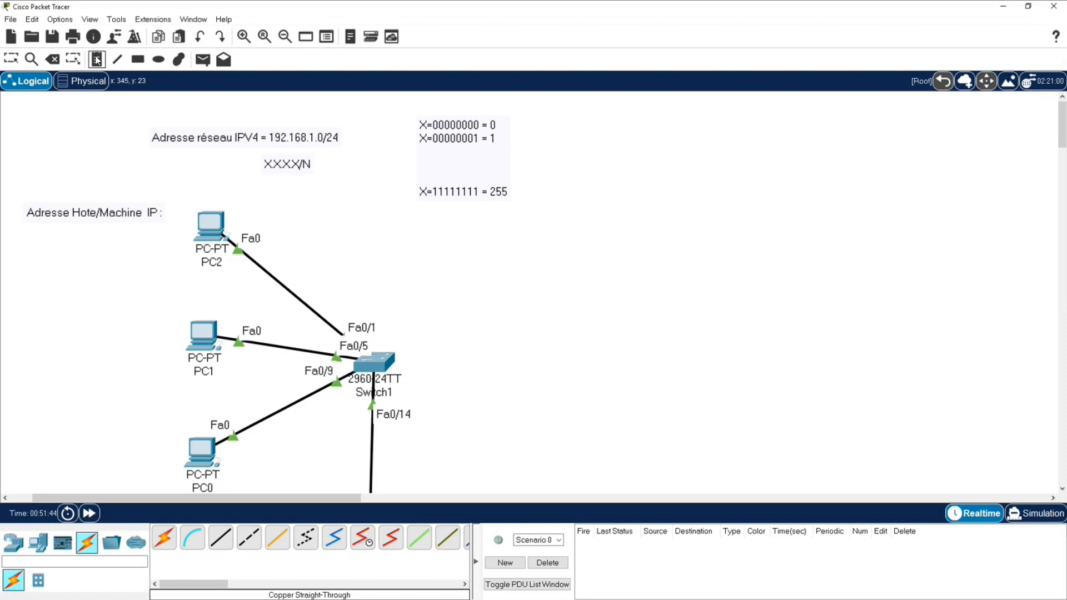
left_click(561, 125)
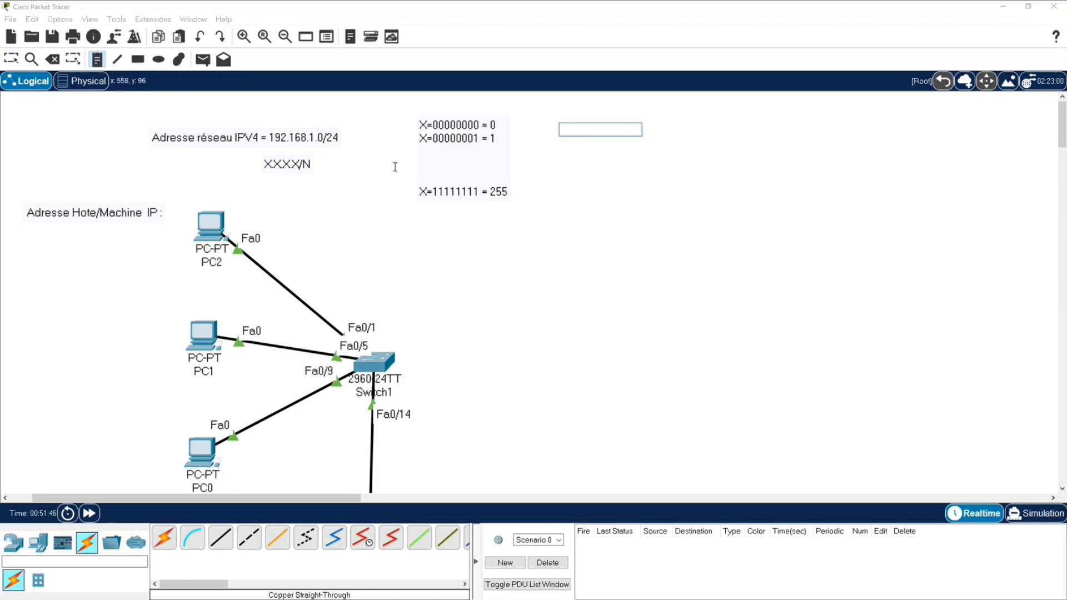
type("/N = /24")
key("Return")
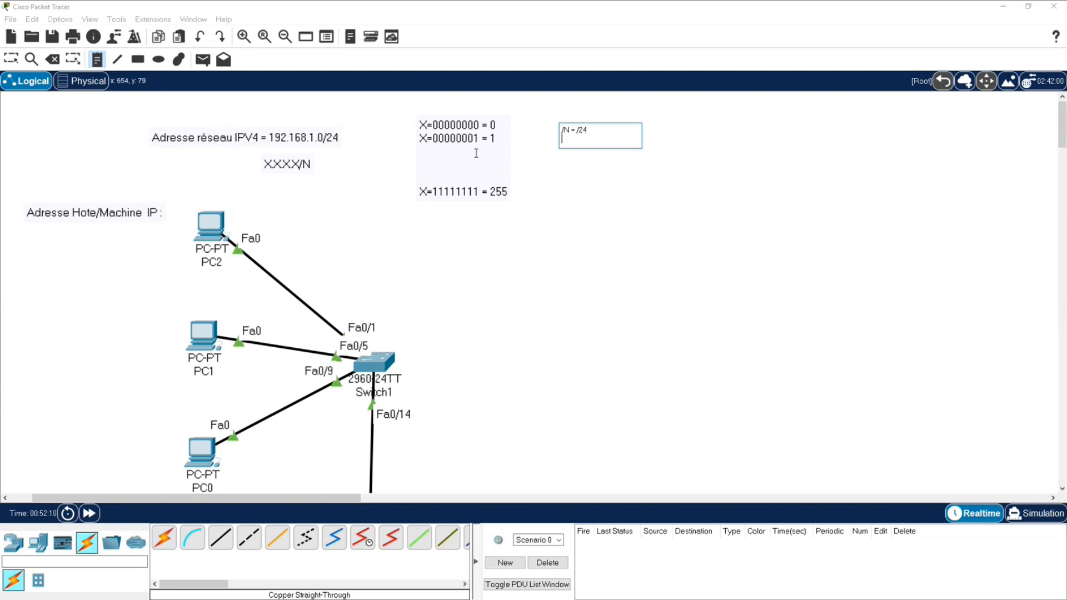
type("32")
type(" bi")
type("Adress")
type("IPv4 =")
key("Escape")
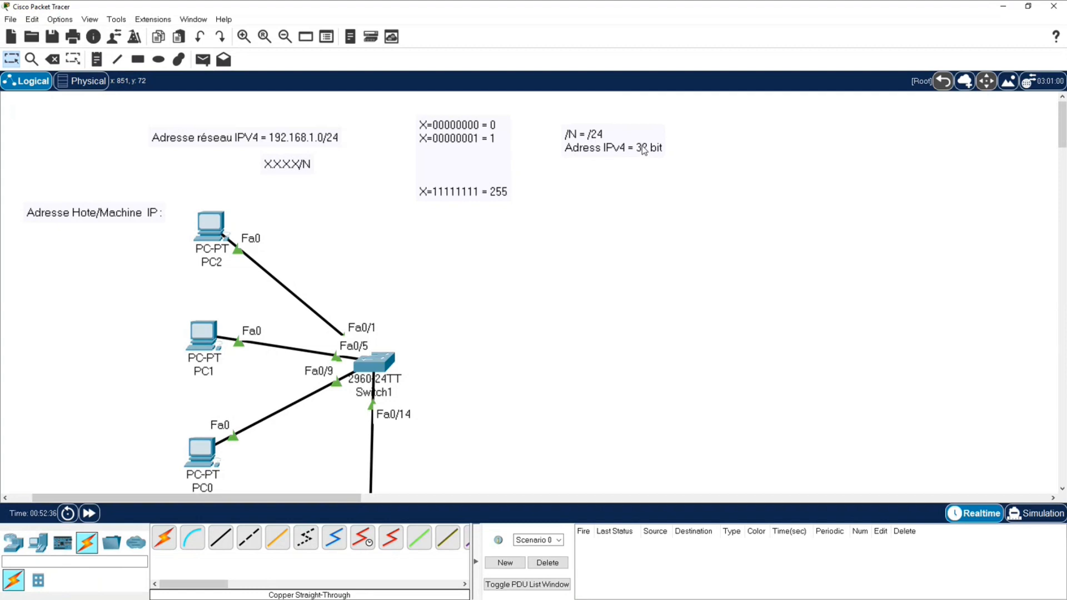
Step: Add 11111111.11111111.11111111.00000000 below a blank line in the /N = /24 note and nudge the note slightly upward
double_click(618, 133)
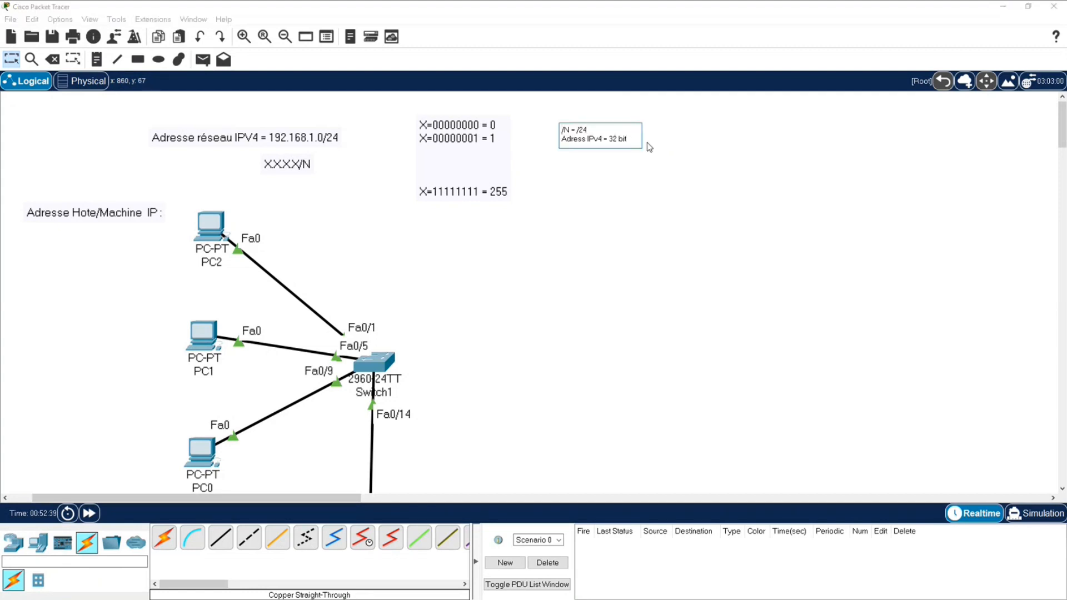
key("Return")
key("Return")
type("11111111.")
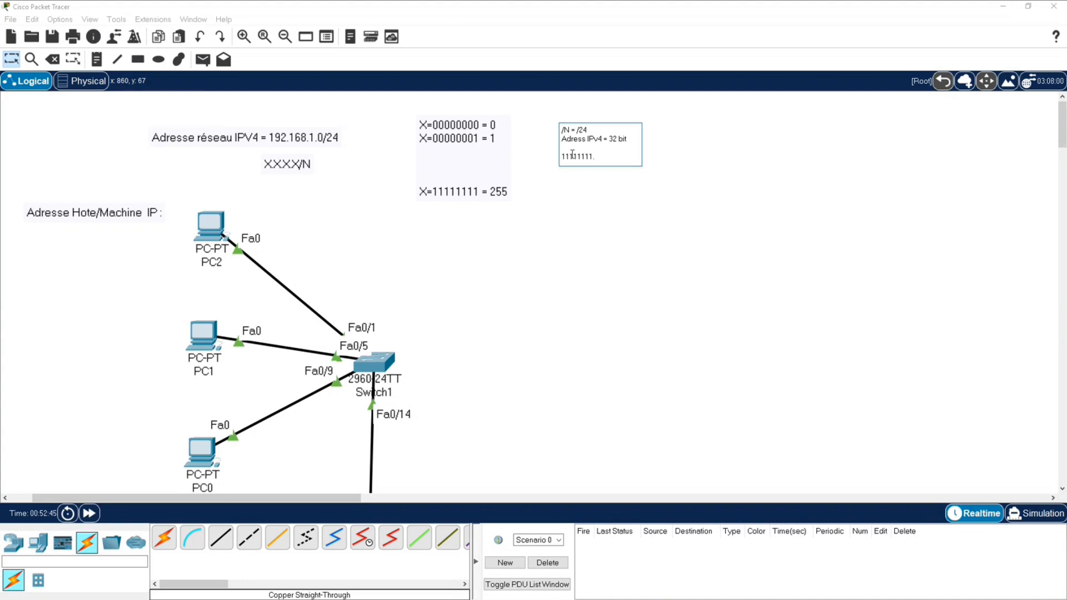
left_click_drag(594, 156, 562, 156)
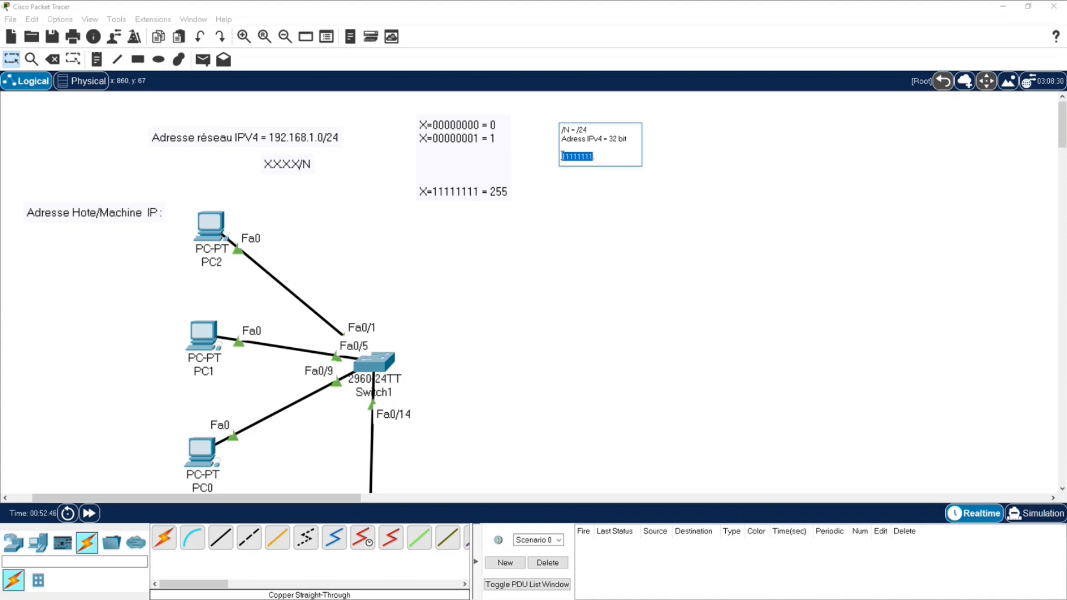
left_click(605, 158)
type(".11111111.11111111")
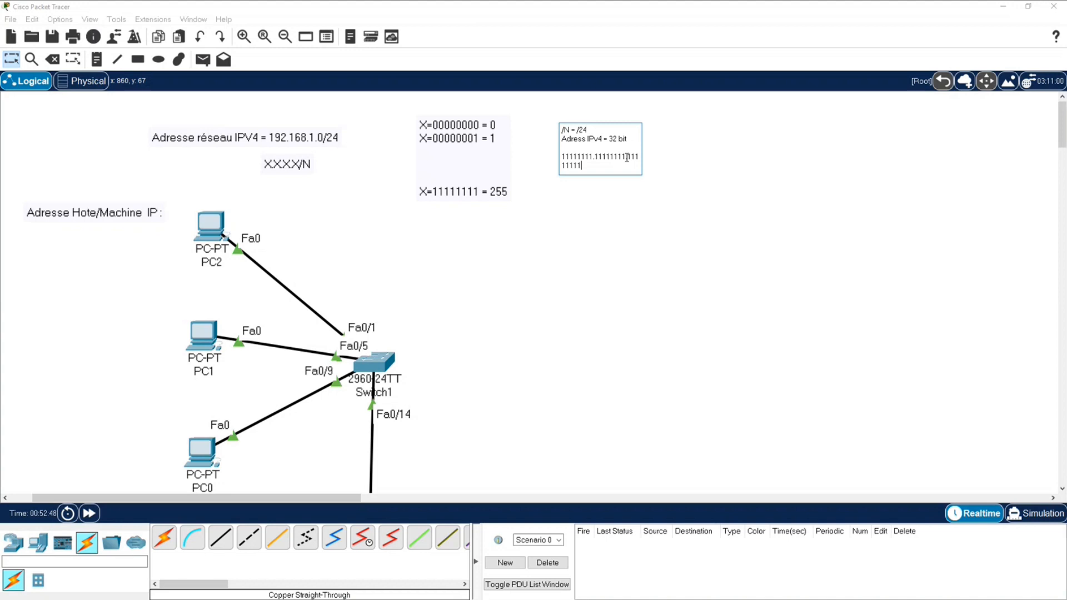
type(".00000000")
left_click(862, 225)
left_click_drag(618, 171, 616, 164)
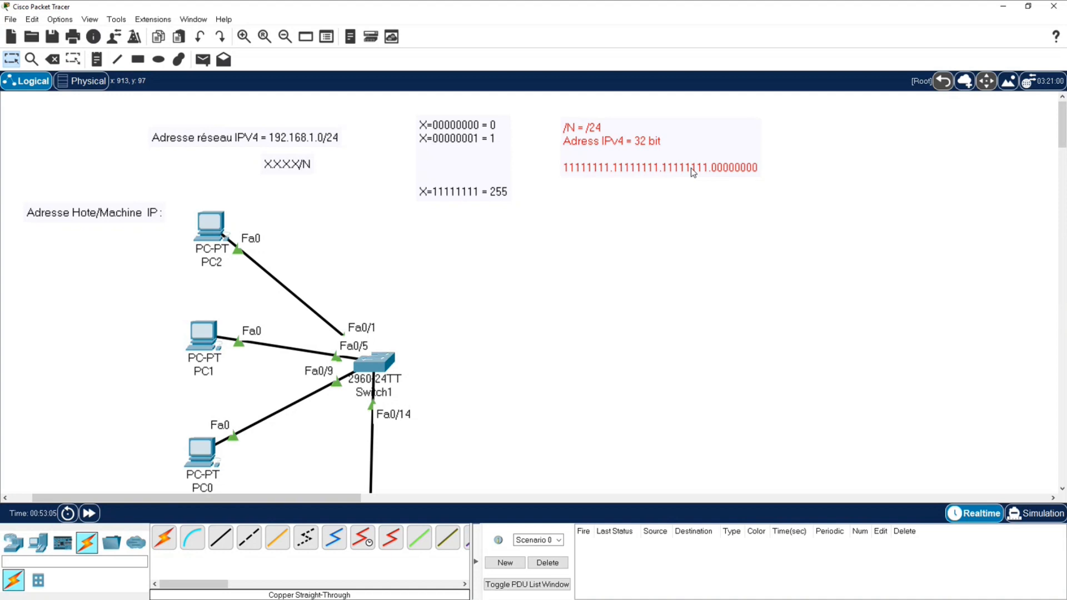
Step: Add the decimal mask 255.255.255.0 on a new line beneath the binary mask
double_click(746, 170)
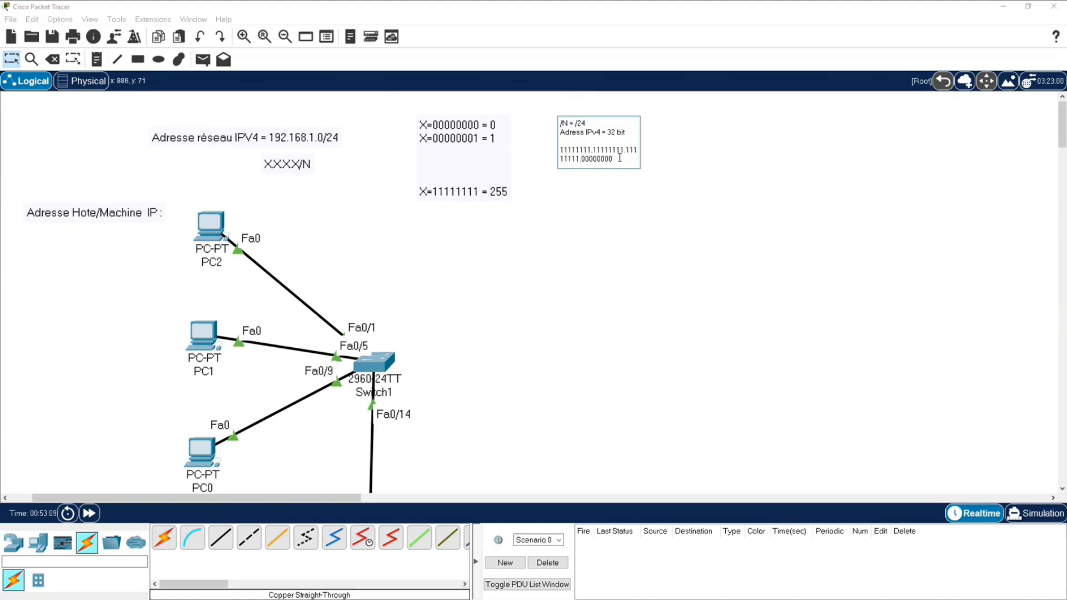
key("Return")
type("255")
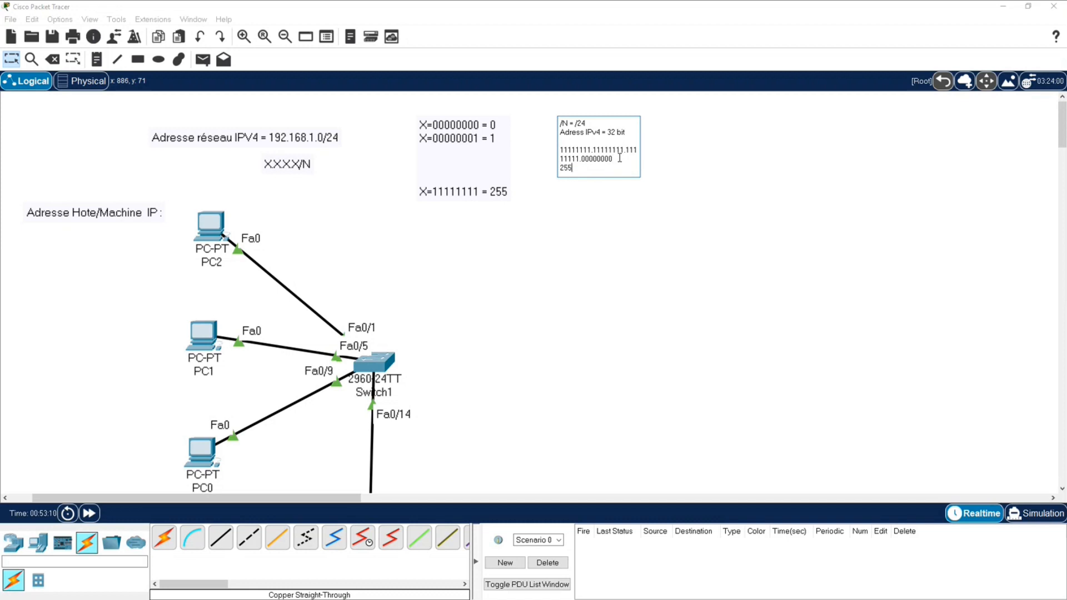
type(".255.255.0")
left_click(716, 249)
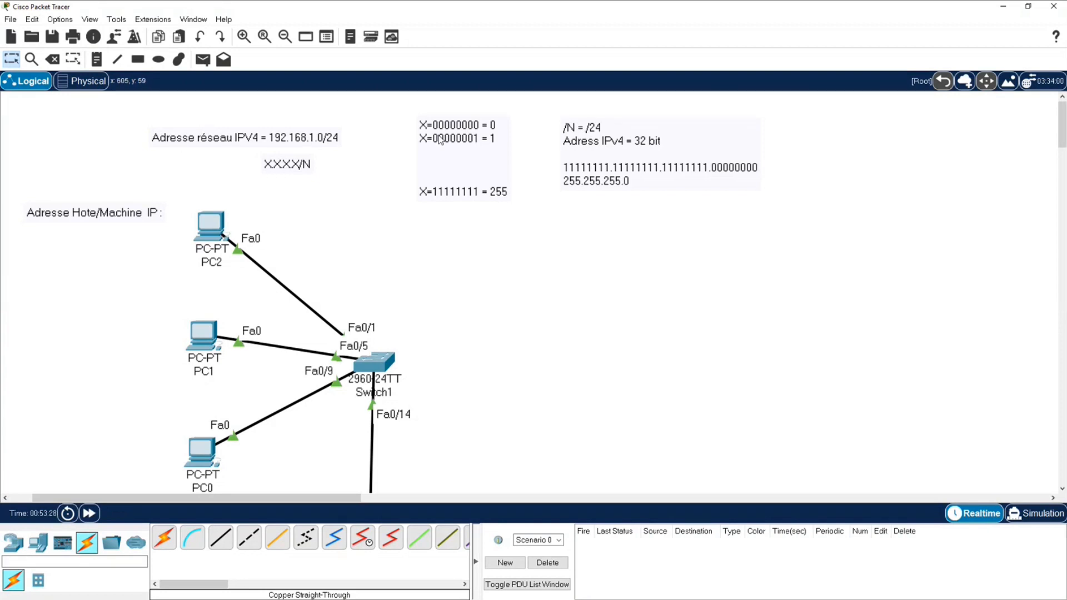
Step: Append "= Masque du réseau" to the /N = /24 line of the note
double_click(606, 134)
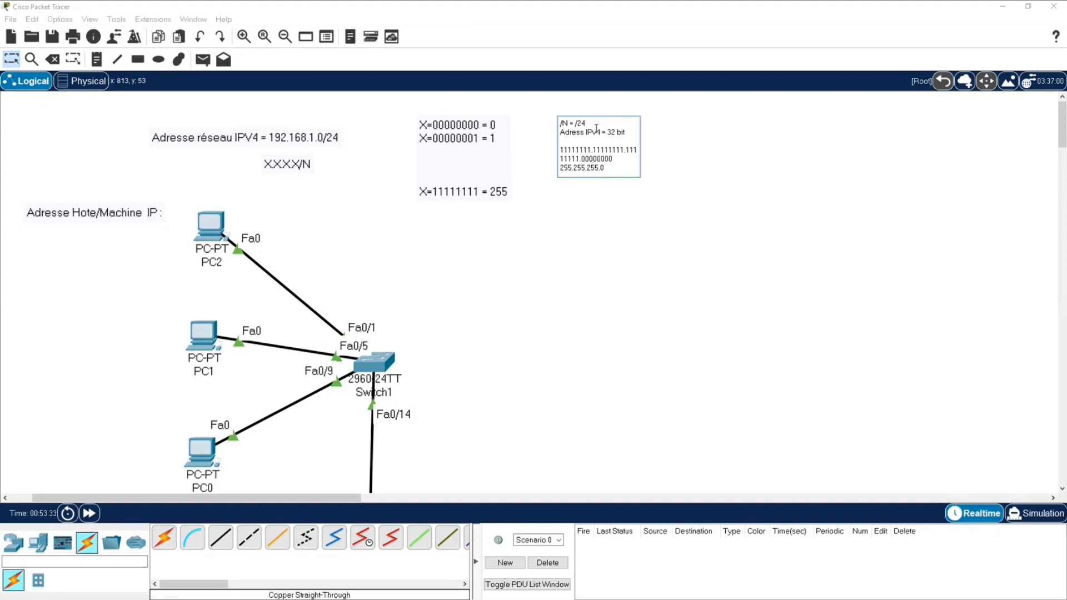
type("= Masque du réseau")
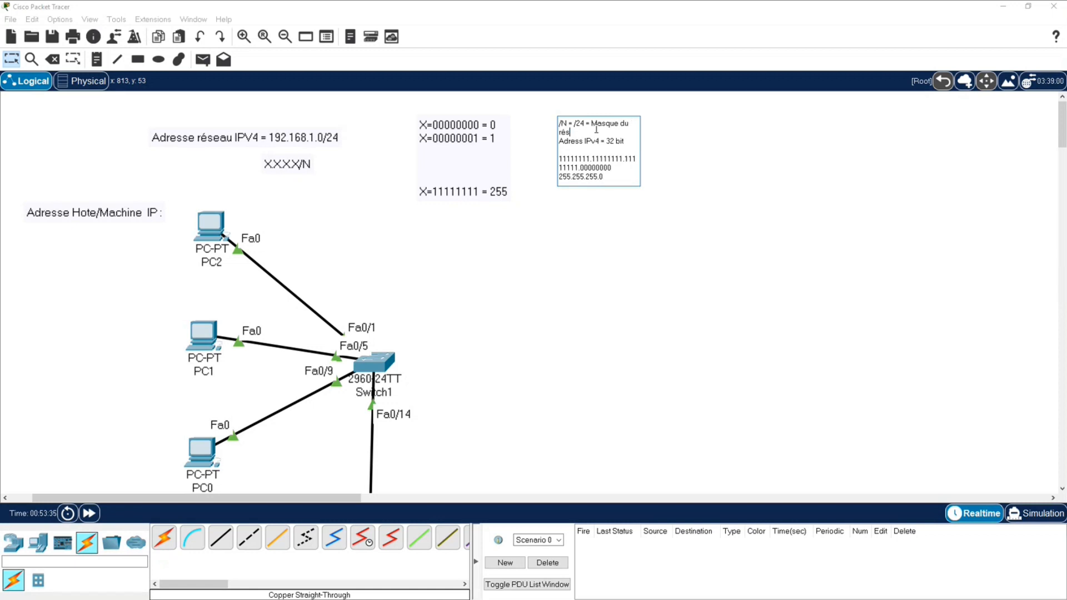
left_click(809, 205)
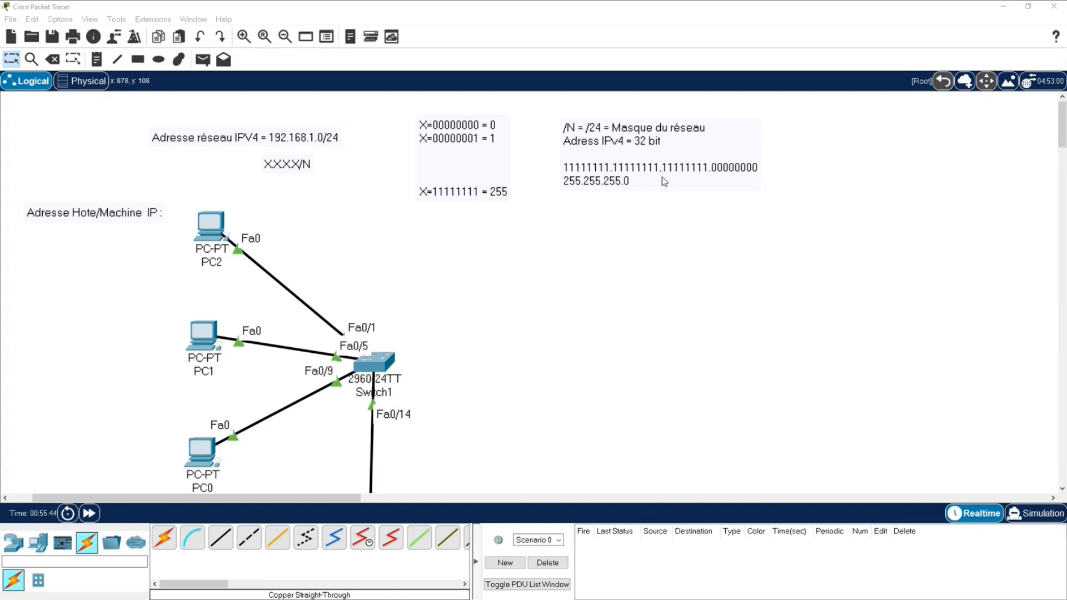
Step: Add the network address 192.168.1.0 on a new line beneath 255.255.255.0 in the mask note
double_click(644, 182)
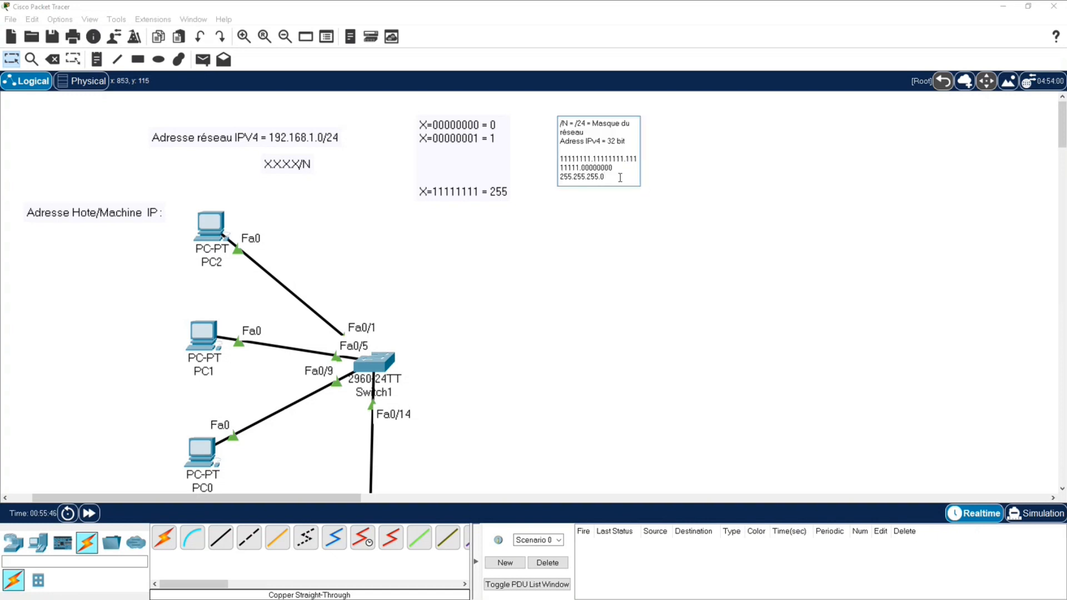
key("Return")
type("192.168.10.0")
left_click(565, 208)
left_click(605, 193)
left_click(592, 221)
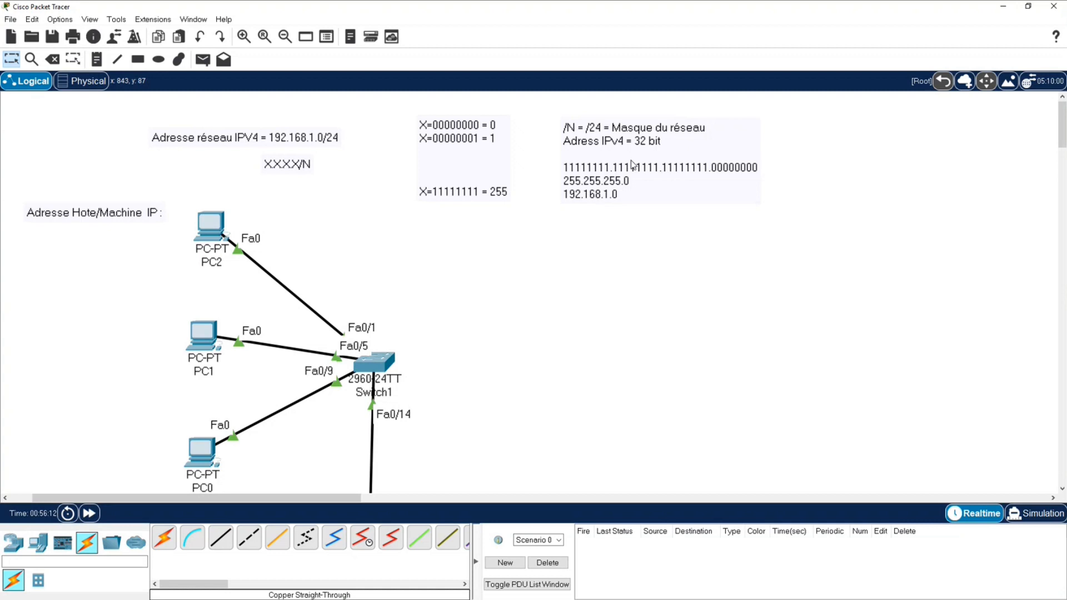
Step: Add 192.168.1 at the end of the mask note, separated from 192.168.1.0 by a blank line
double_click(625, 193)
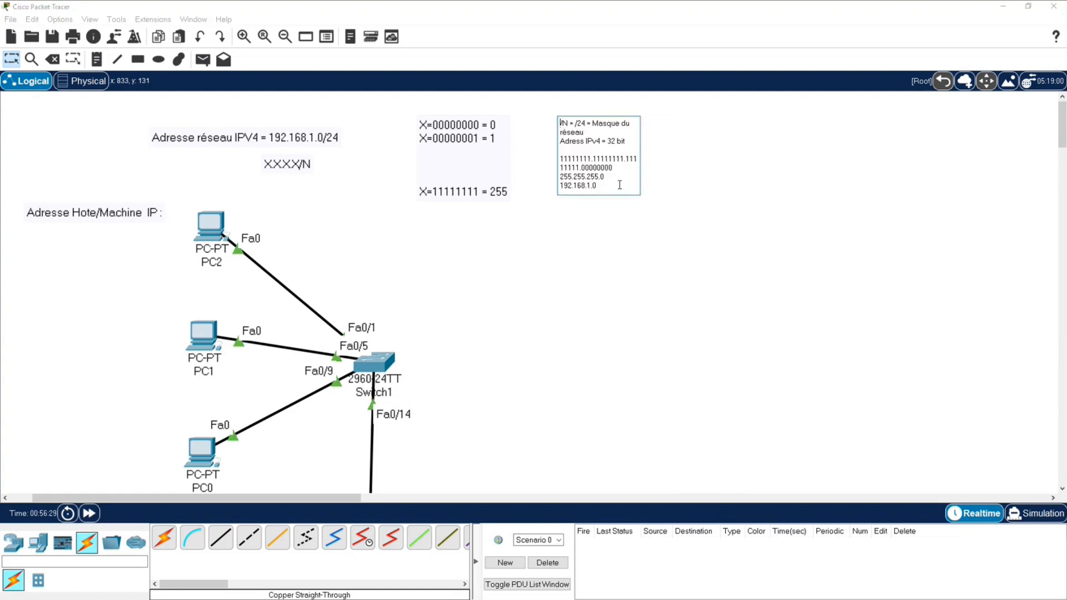
key("Return")
key("Return")
type("192")
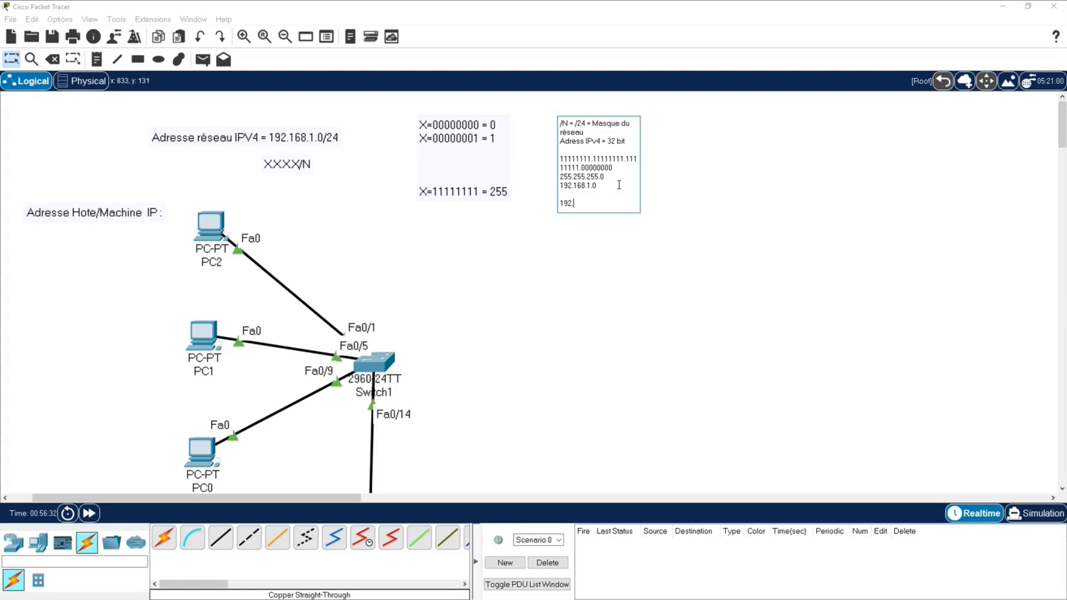
type(".168.1")
Step: Insert the heading "Partier réseau :" on its own line above the 192.168.1 entry
key("Left")
key("Left")
key("Left")
key("Left")
key("Left")
key("Left")
key("Left")
key("Left")
key("Left")
key("Left")
type("Partier réseaux")
key("BackSpace")
type(":")
key("Return")
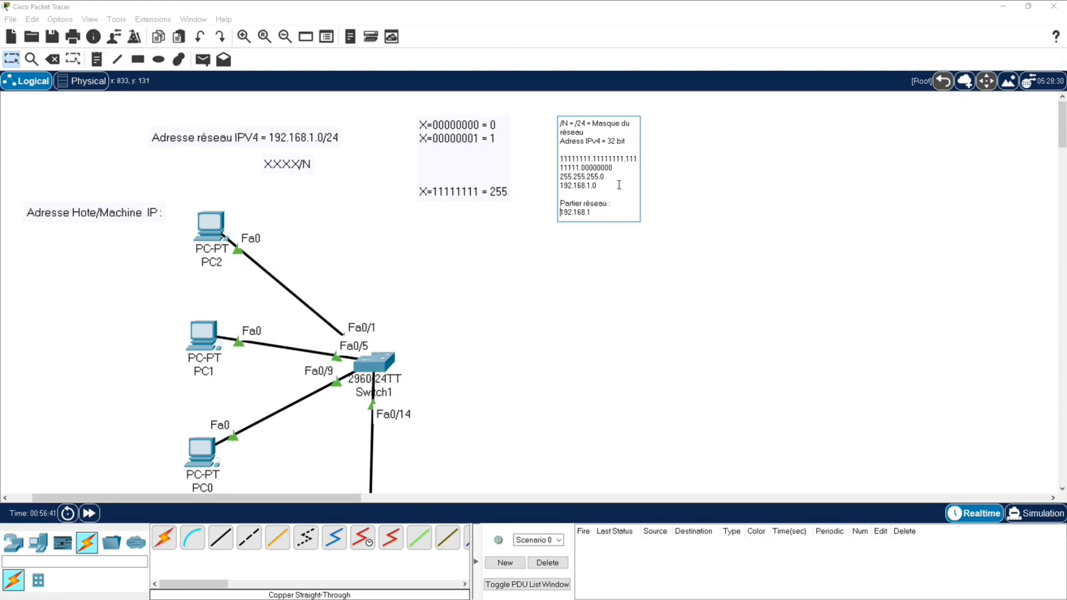
Step: Correct the heading in the mask note to "Partie réseau :" and join it with 192.168.1 on one line
left_click(582, 204)
key("BackSpace")
left_click(922, 310)
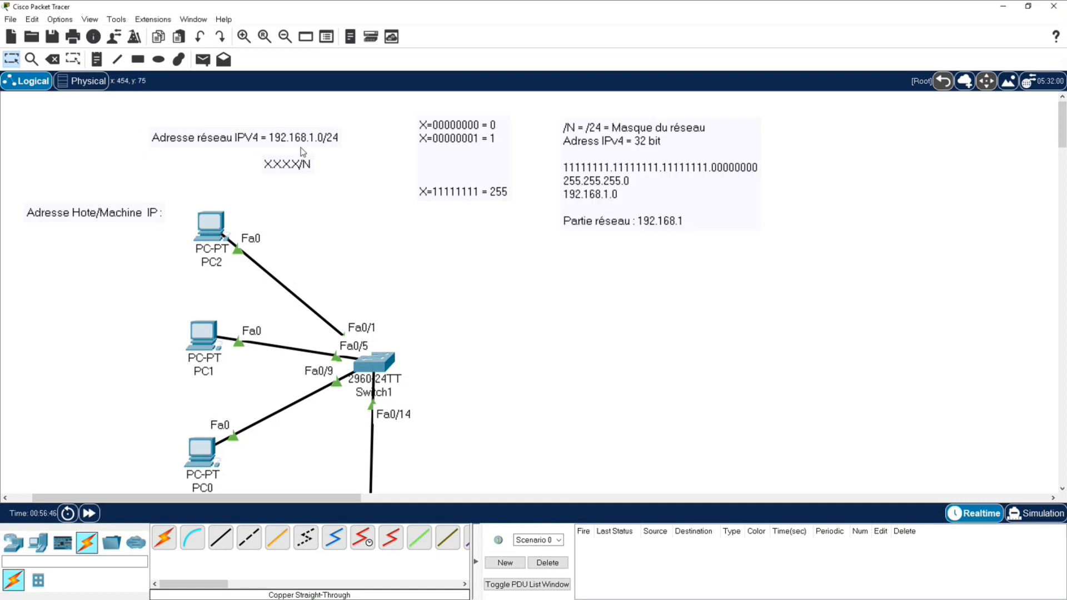
left_click(96, 60)
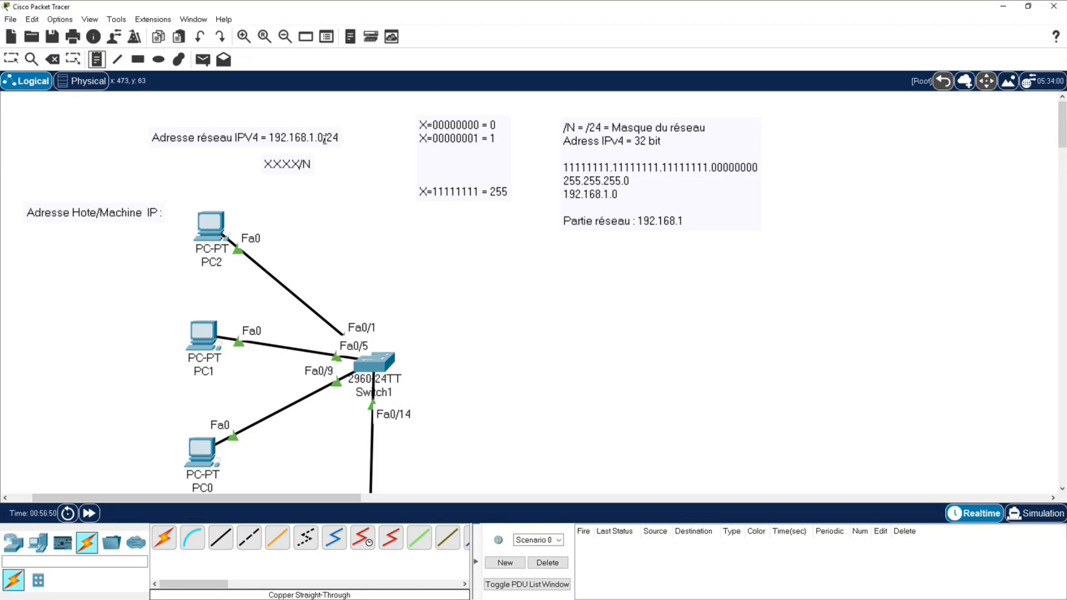
left_click(126, 242)
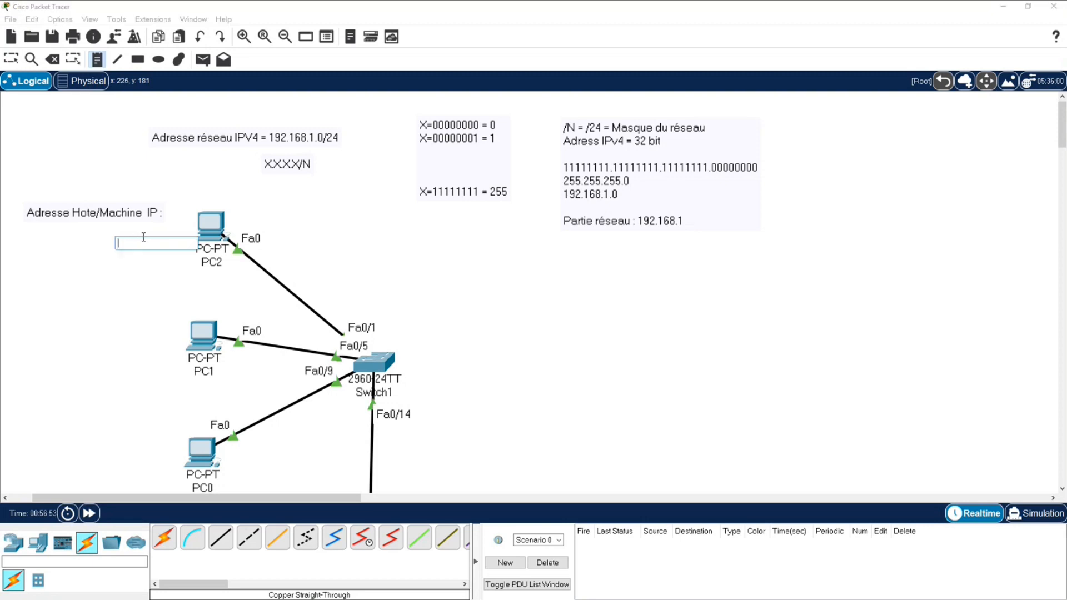
key("Escape")
double_click(136, 212)
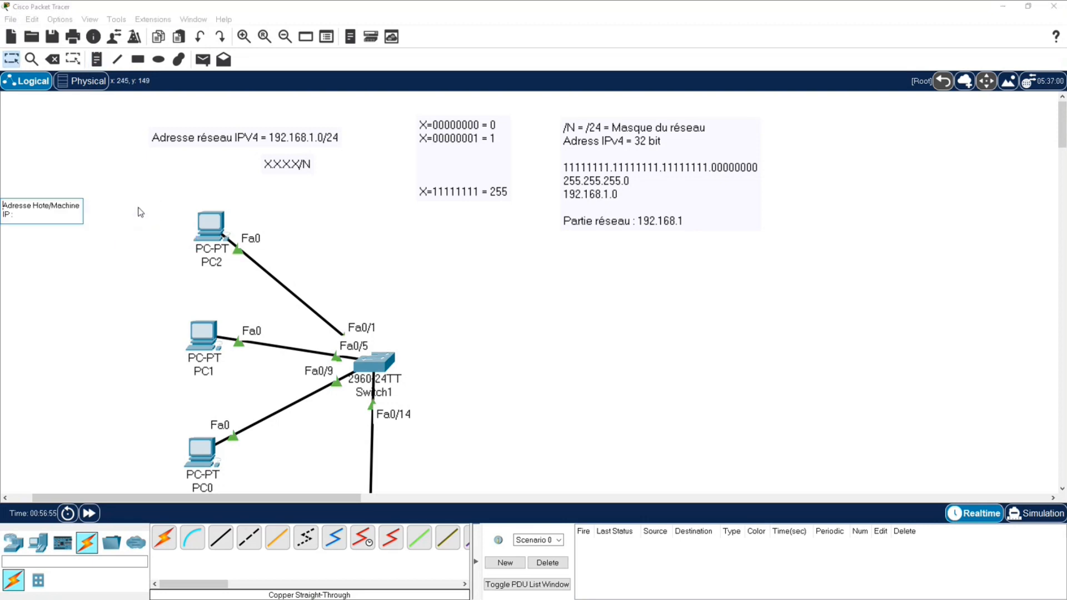
left_click(81, 256)
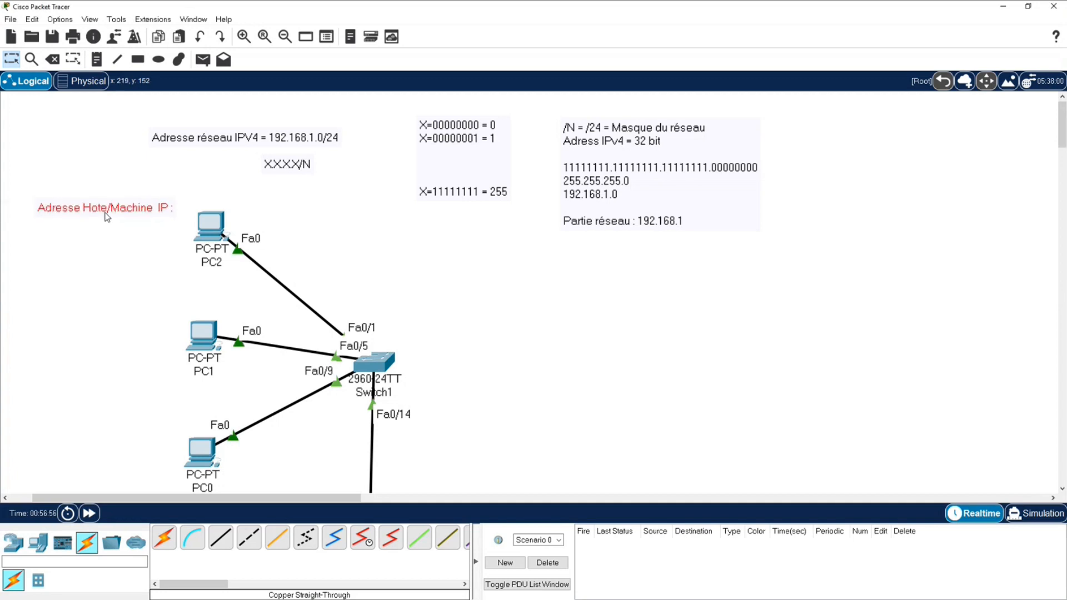
Step: Add 192.168.1. on a second line of the "Adresse Hote/Machine IP :" note beside PC2 and copy the note's full text
double_click(105, 212)
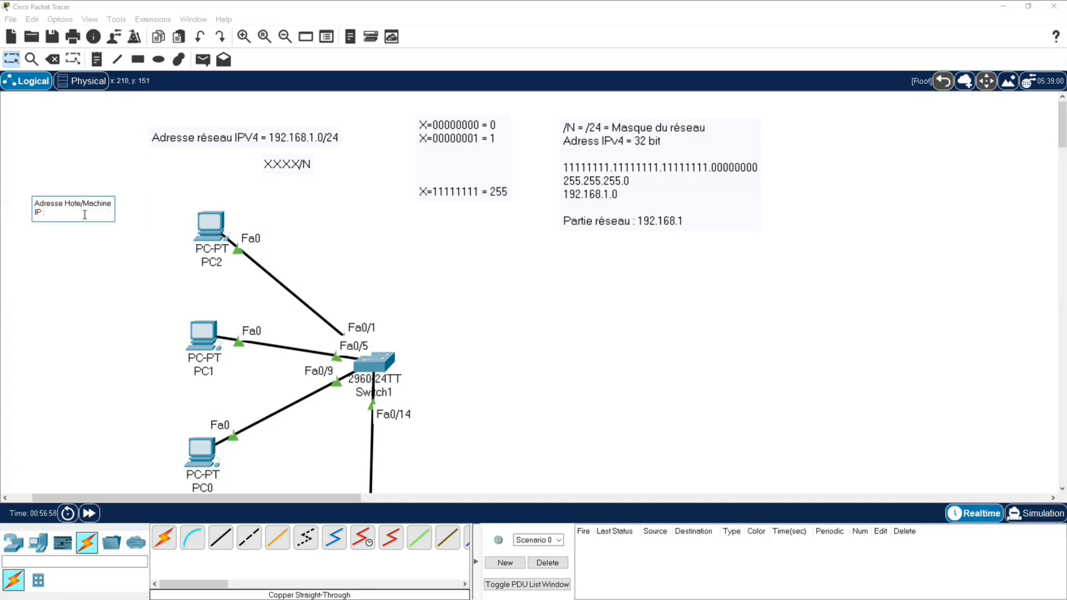
key("Return")
type("192.168.12")
key("BackSpace")
type(".")
key("ctrl+a")
key("ctrl+c")
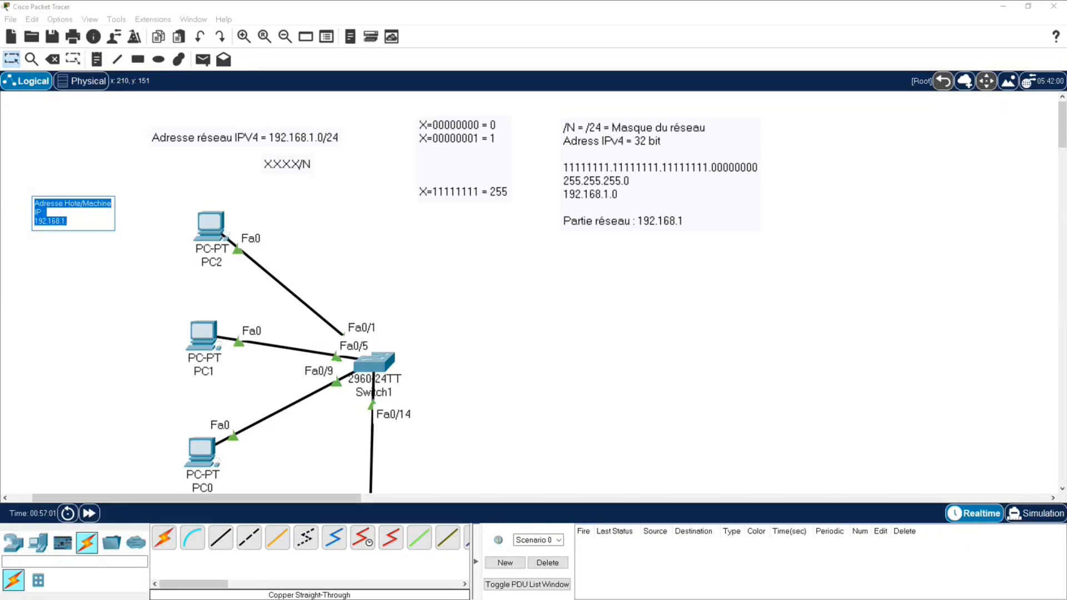
left_click(91, 336)
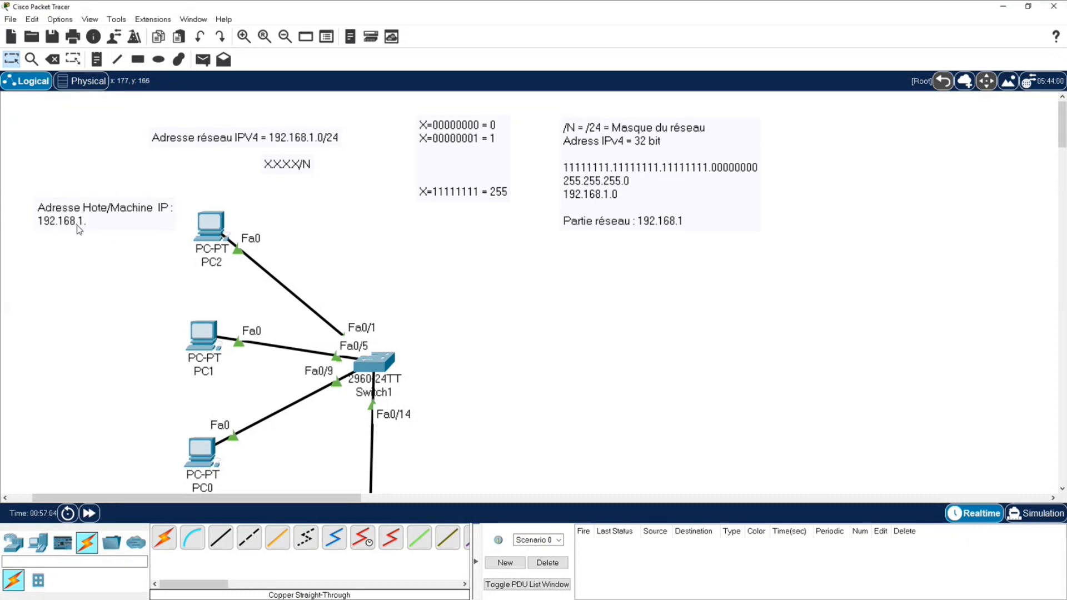
Step: Place a note beside PC1 and another beside PC0, each containing the copied host address text
key("n")
left_click(90, 336)
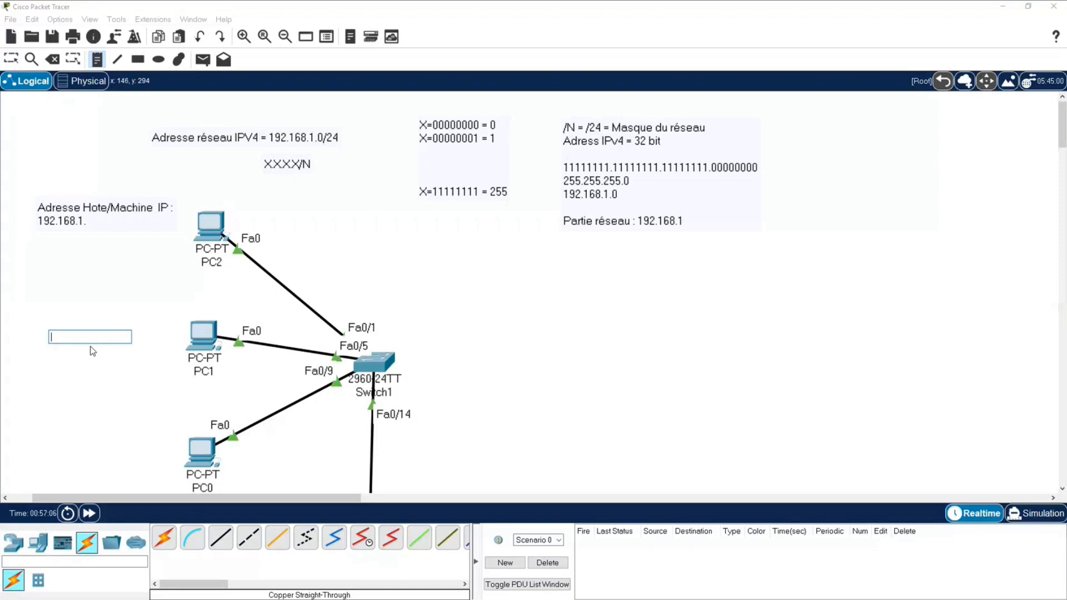
key("ctrl+v")
left_click(168, 430)
scroll(250, 278, "down", 3)
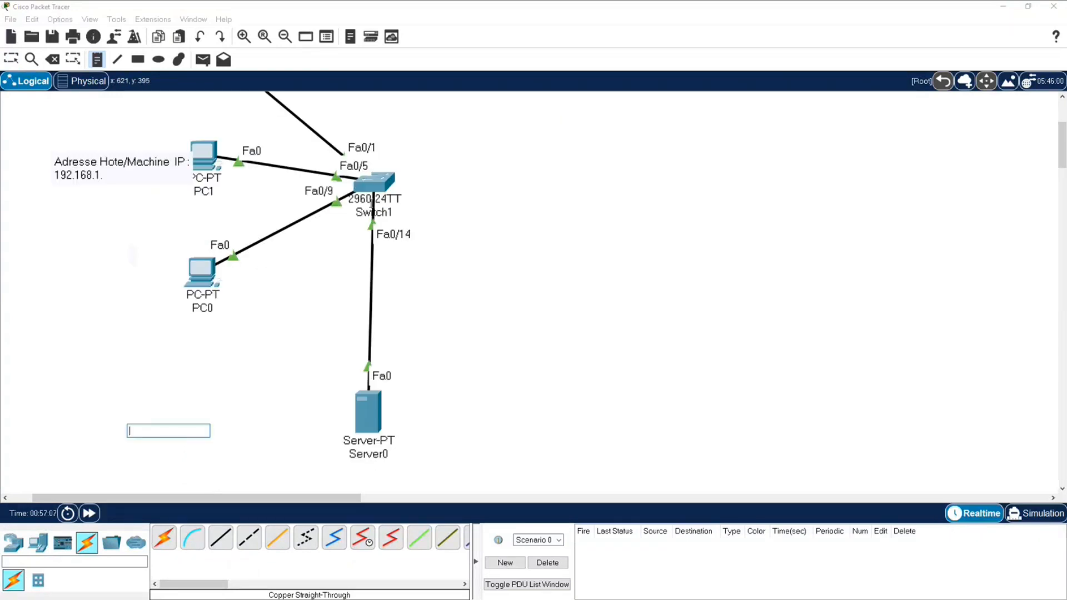
scroll(298, 207, "up", 2)
left_click(100, 390)
key("ctrl+v")
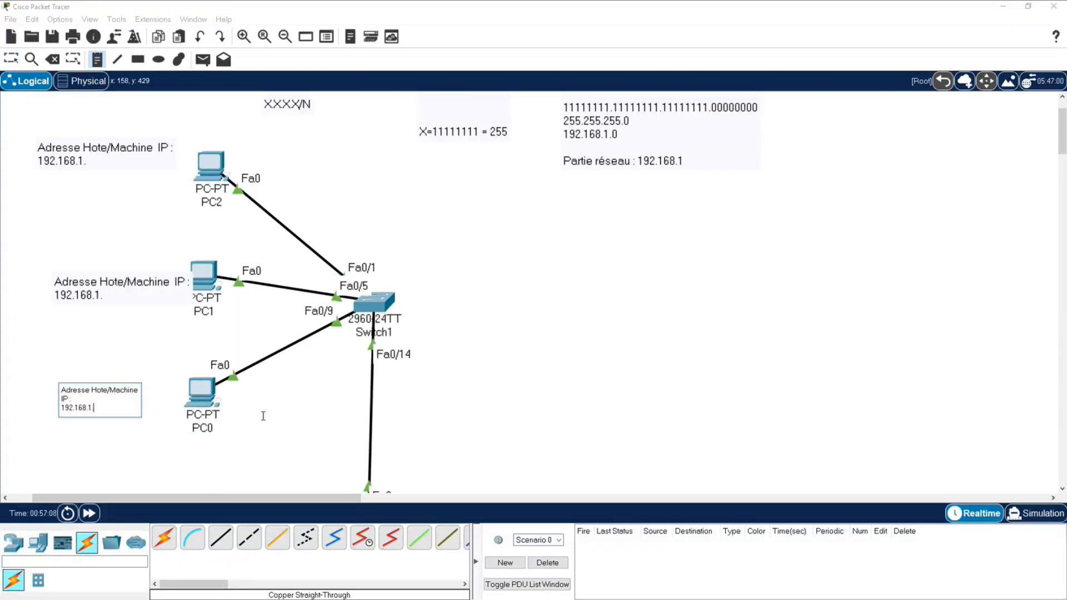
Step: Place a note with the copied host address text beside Server0 and shift it clear of the server icon
scroll(278, 384, "down", 3)
left_click(287, 346)
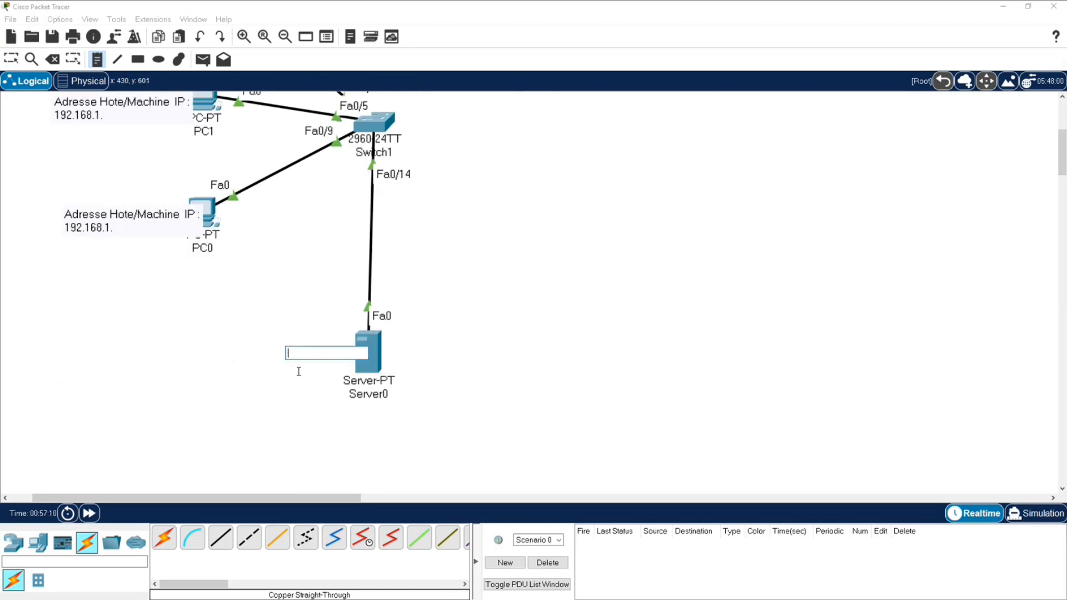
left_click(246, 334)
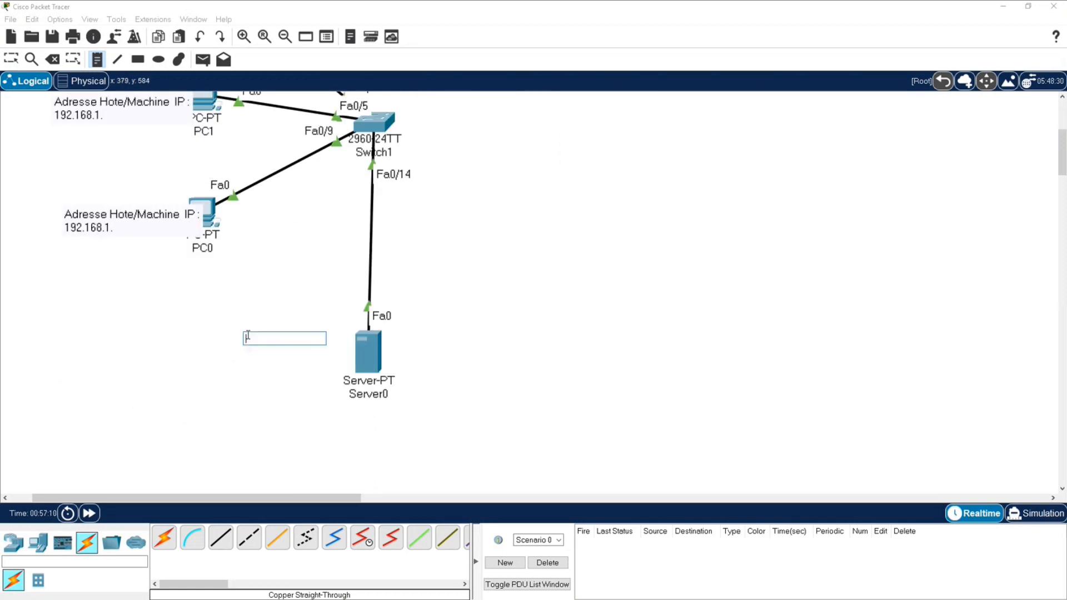
key("ctrl+v")
left_click(493, 332)
key("Escape")
left_click_drag(291, 356, 265, 349)
Step: Move PC1's host address note clear of its icon and shift PC2's note closer to PC2
scroll(186, 281, "up", 5)
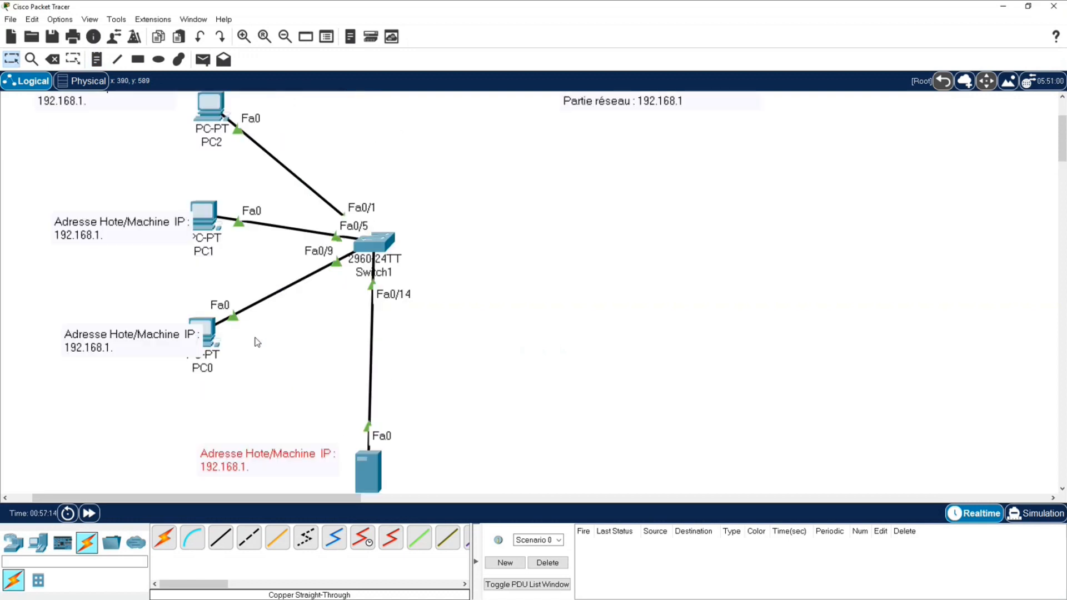
left_click_drag(187, 280, 114, 267)
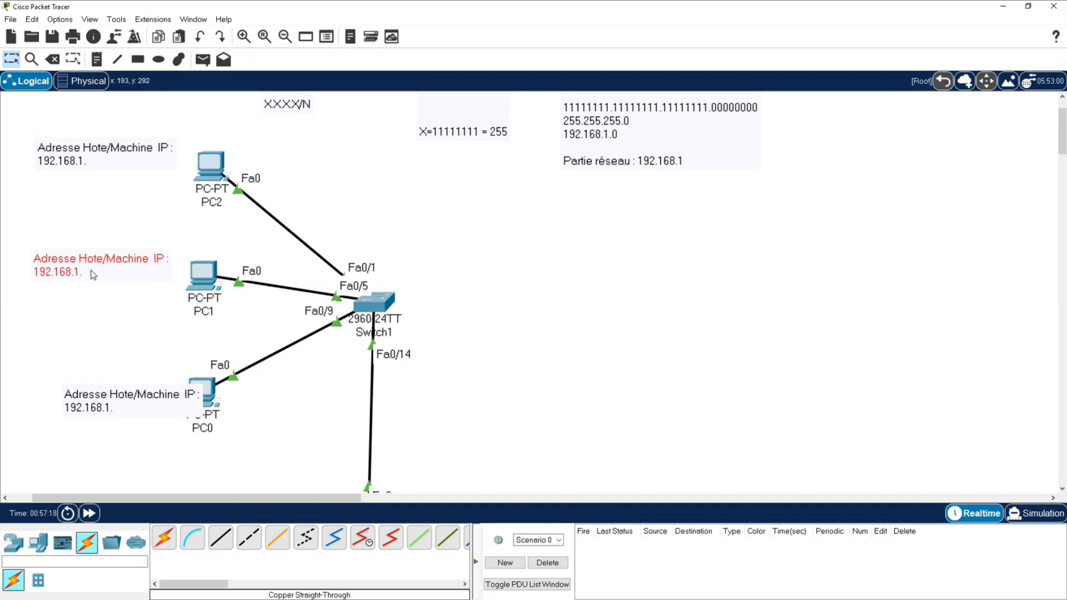
left_click(114, 162)
left_click_drag(114, 162, 125, 172)
scroll(227, 207, "up", 2)
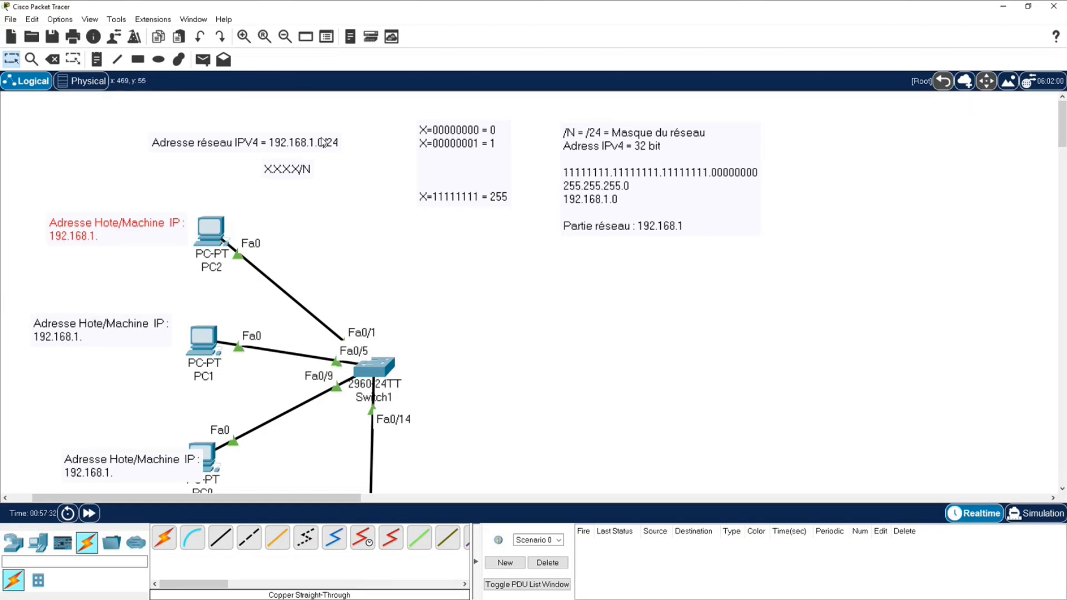
Step: Add the line "Partie Hote : 0] — [ 255" beneath the network portion in the mask note
double_click(104, 244)
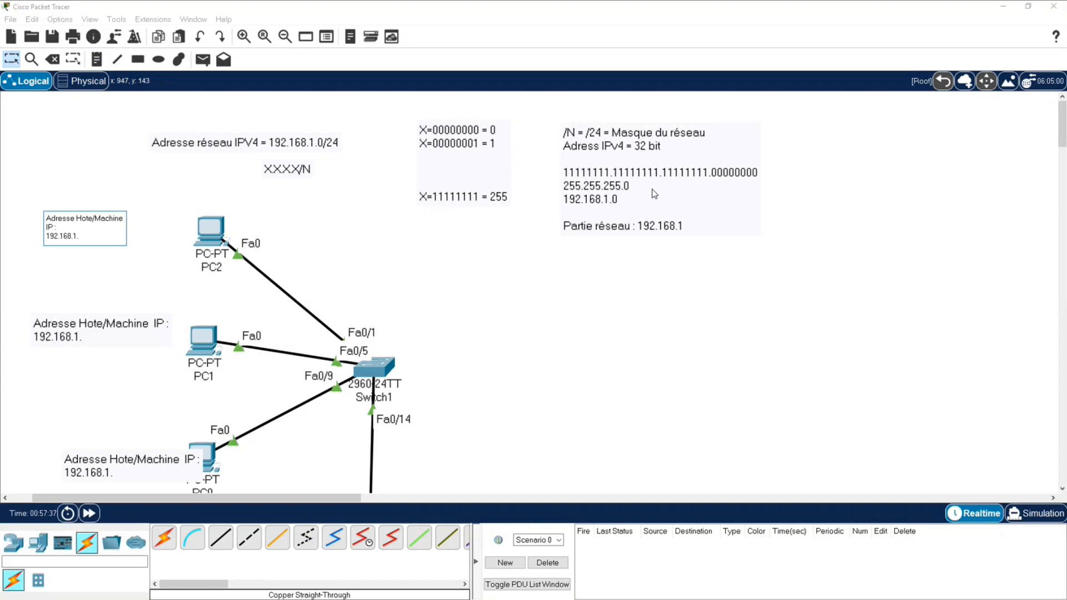
double_click(611, 216)
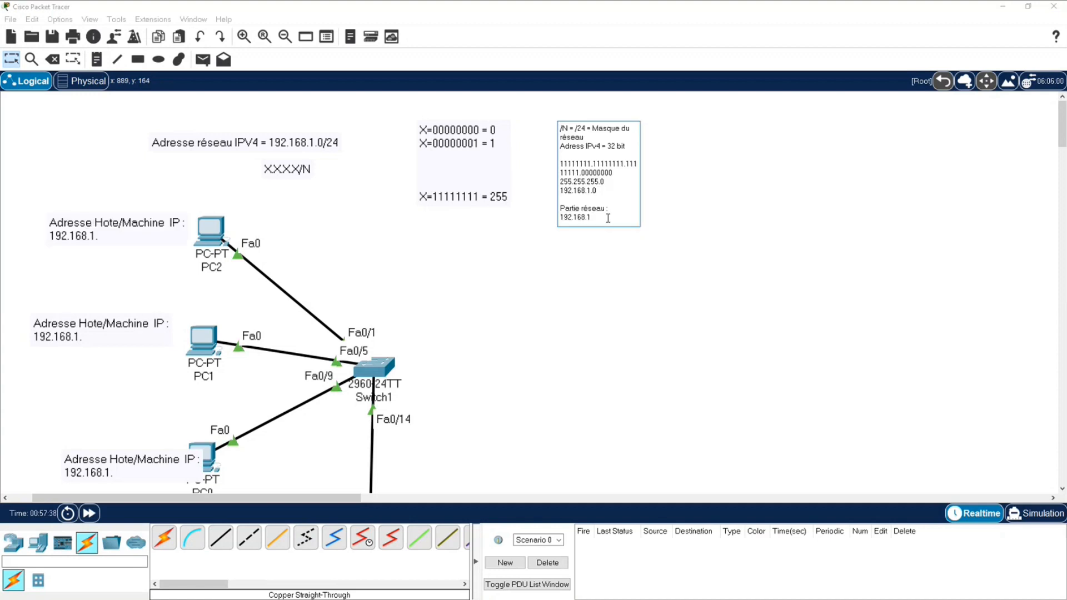
key("Return")
type("Partie Hote : 0")
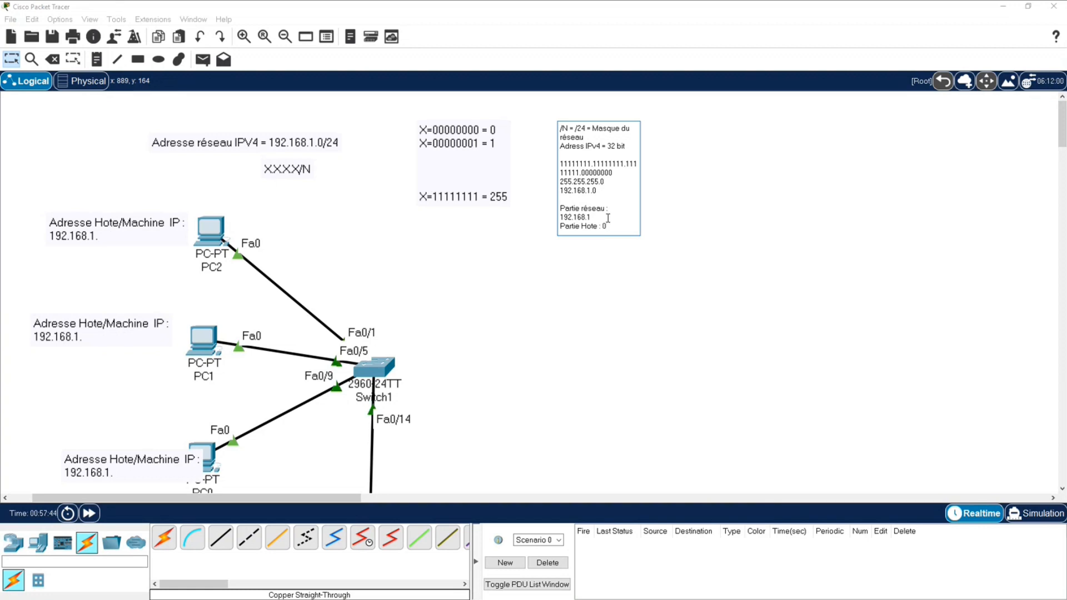
type(" --")
type(" 2555")
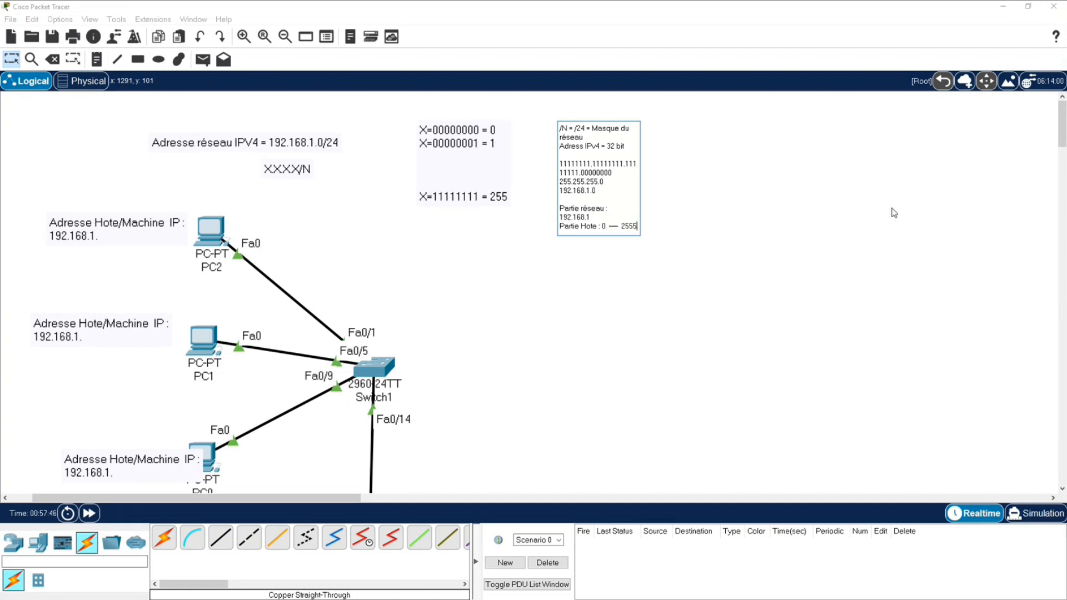
key("BackSpace")
left_click(911, 227)
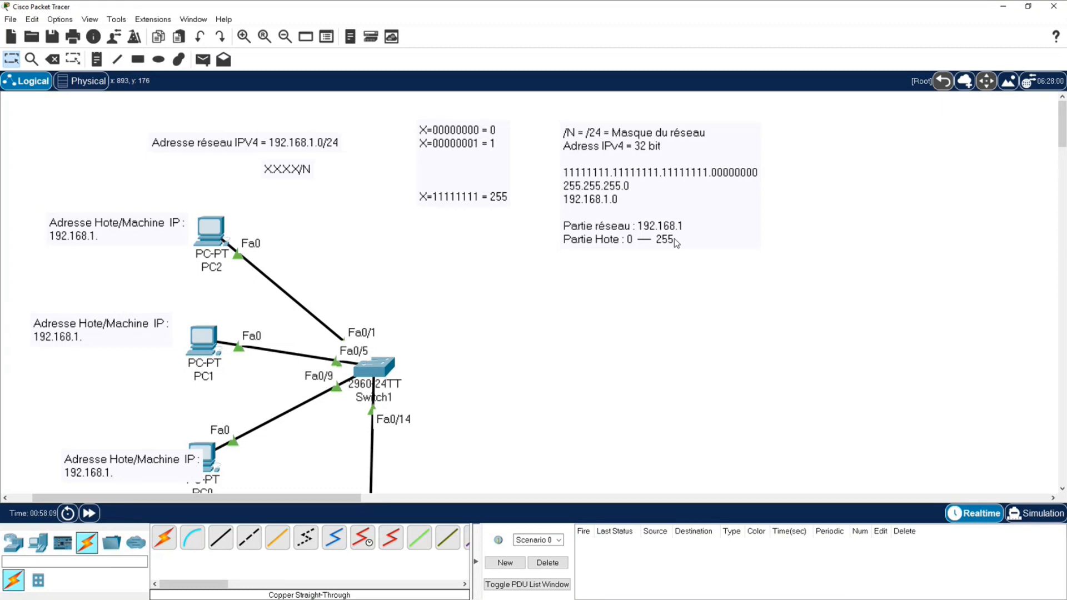
double_click(635, 240)
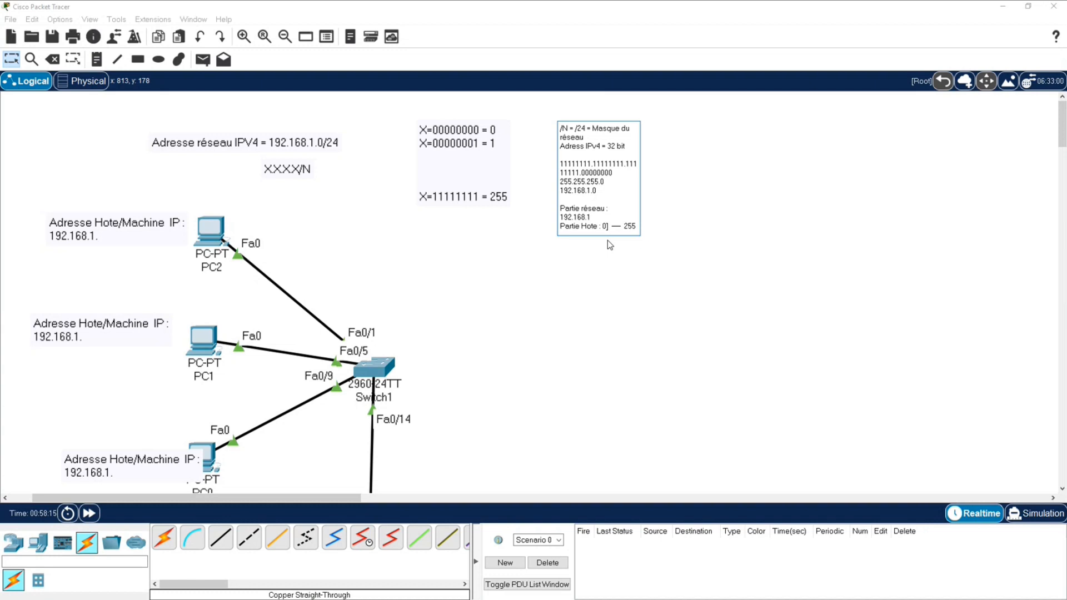
left_click(944, 327)
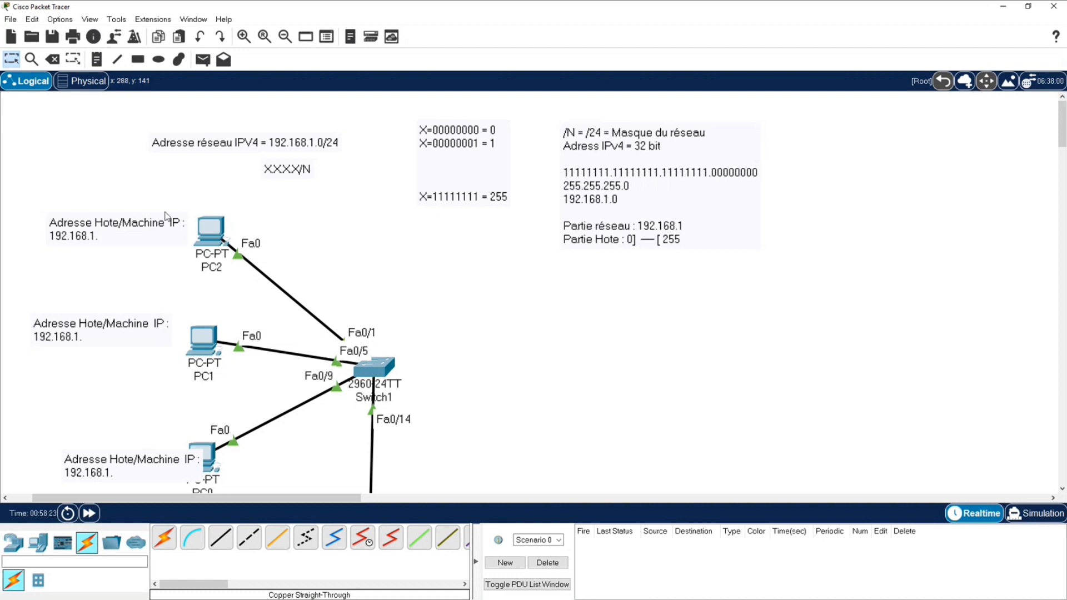
Step: Complete the host addresses in the notes as 192.168.1.1 for PC2 and 192.168.1.50 for PC1
double_click(100, 236)
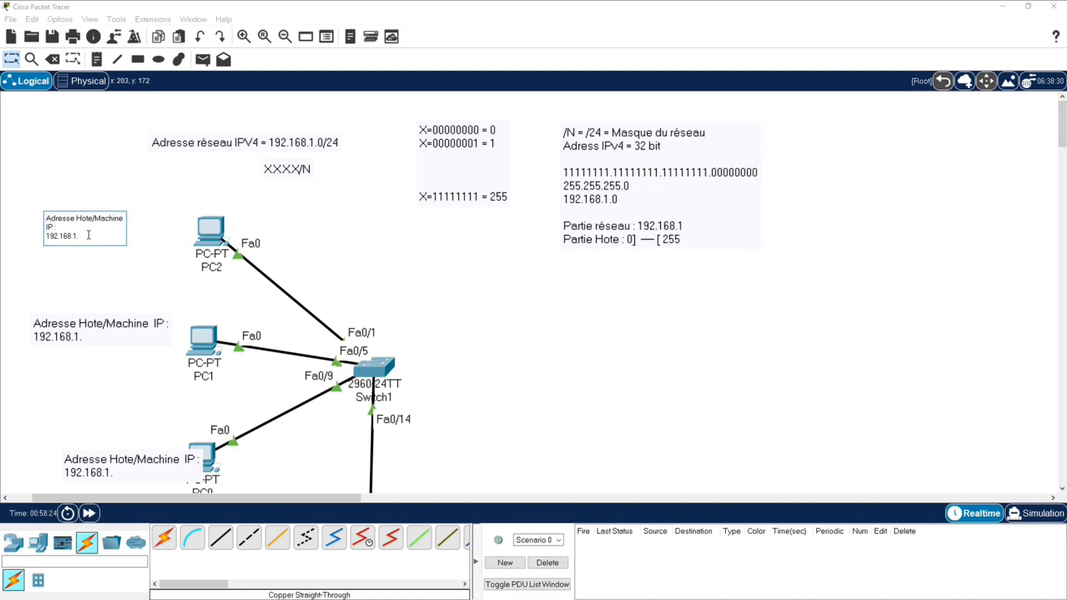
type("1")
double_click(77, 335)
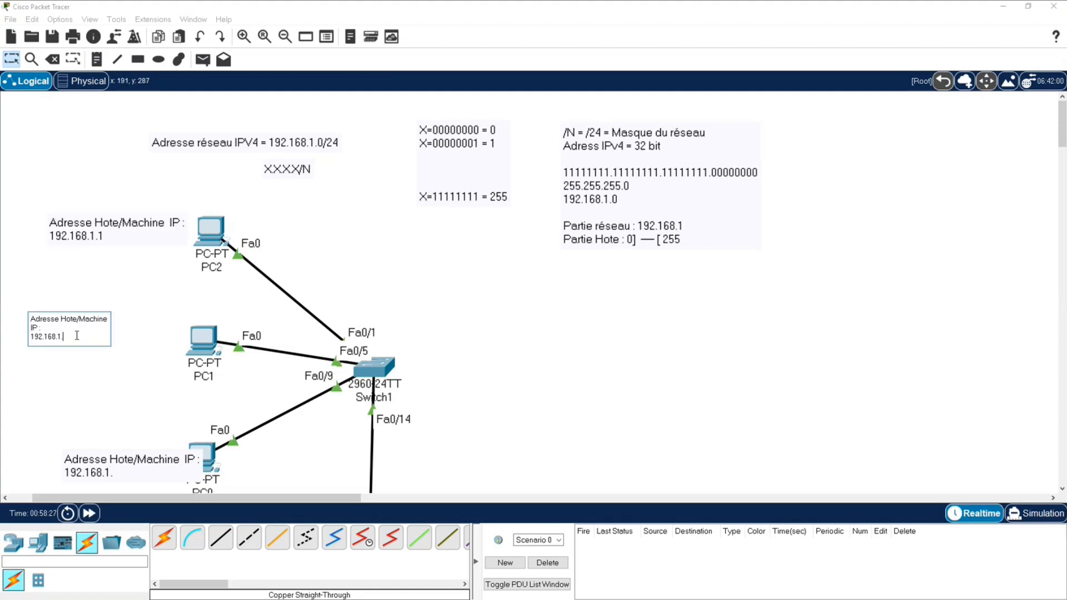
type("50")
left_click(148, 338)
Step: Complete the host addresses in the notes as 192.168.1.125 for PC0 and 192.168.1.148 for Server0
scroll(147, 338, "down", 2)
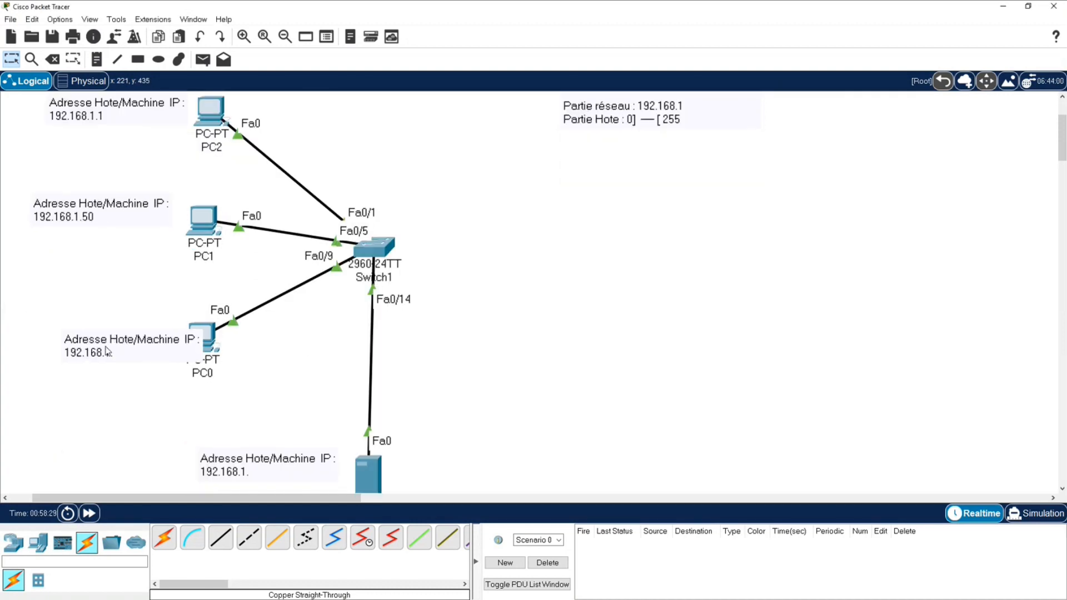
double_click(118, 352)
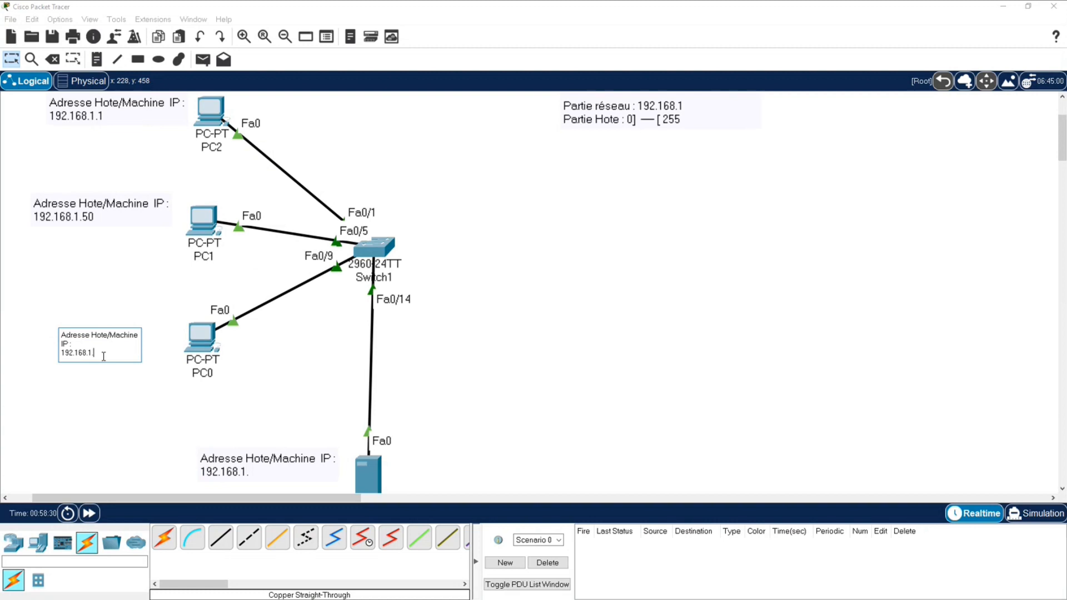
type("125")
left_click(606, 356)
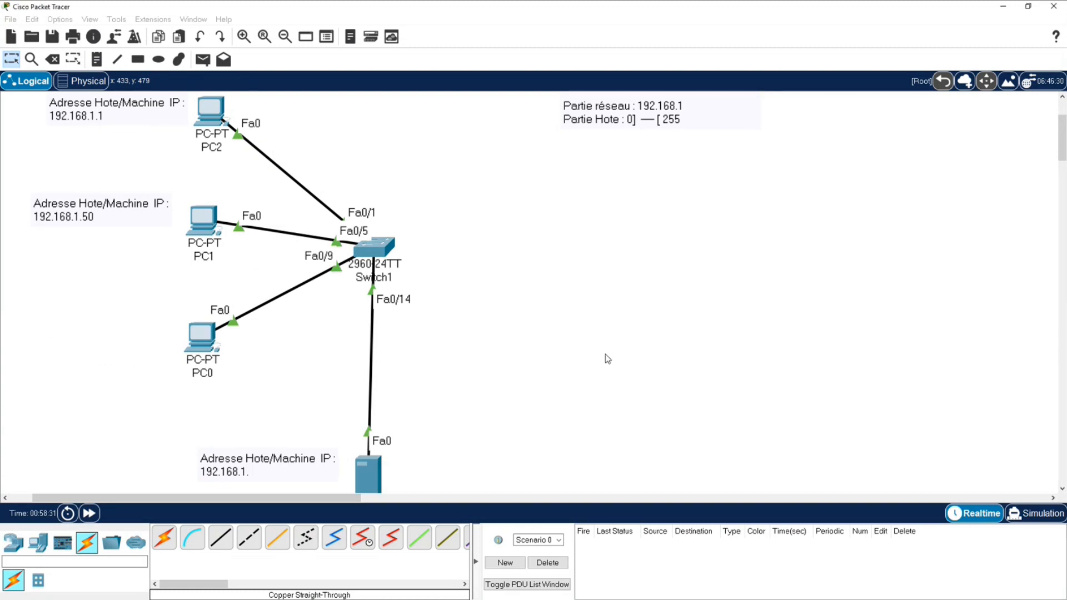
scroll(608, 359, "down", 3)
double_click(240, 351)
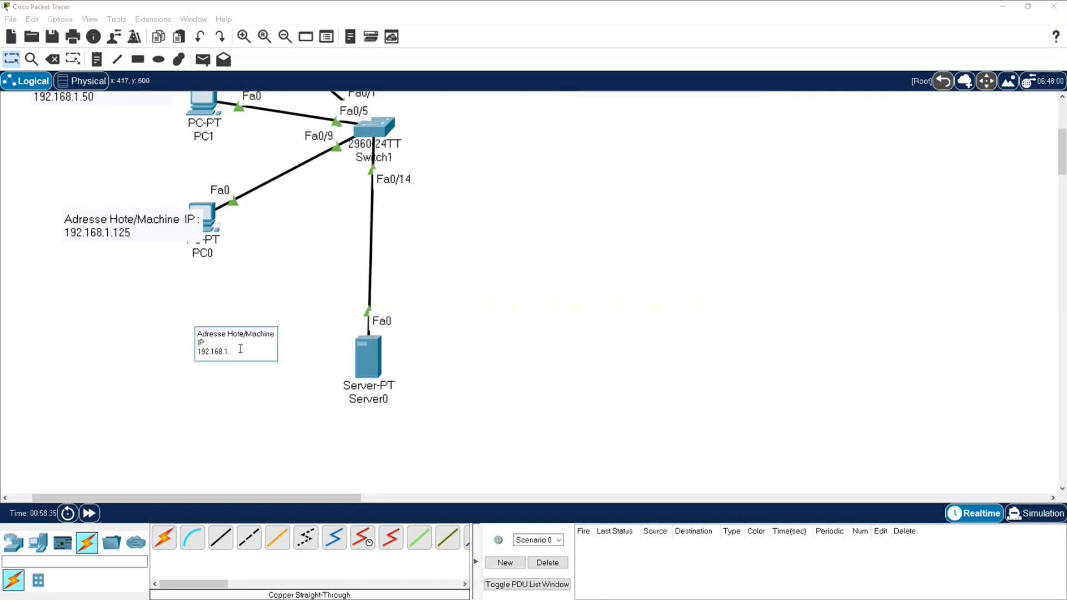
type("148")
left_click(499, 345)
scroll(499, 341, "up", 3)
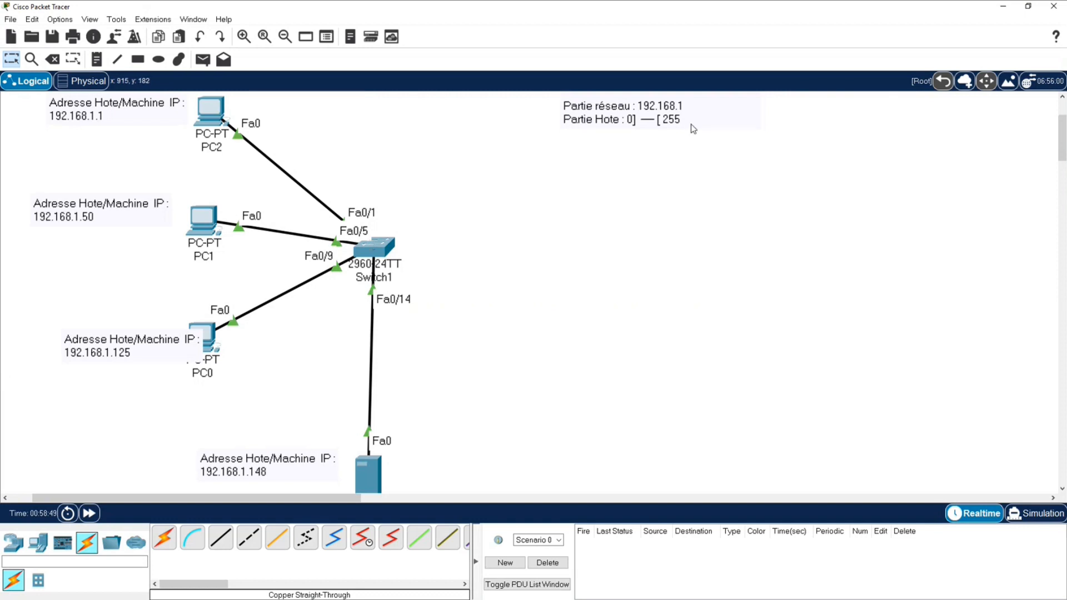
scroll(685, 128, "up", 3)
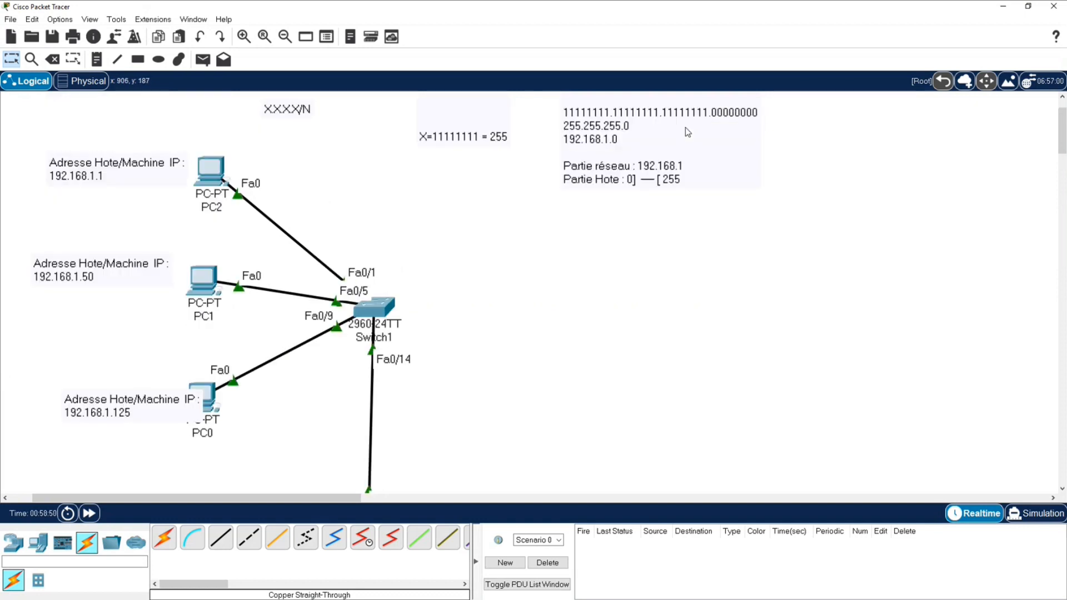
scroll(636, 214, "up", 3)
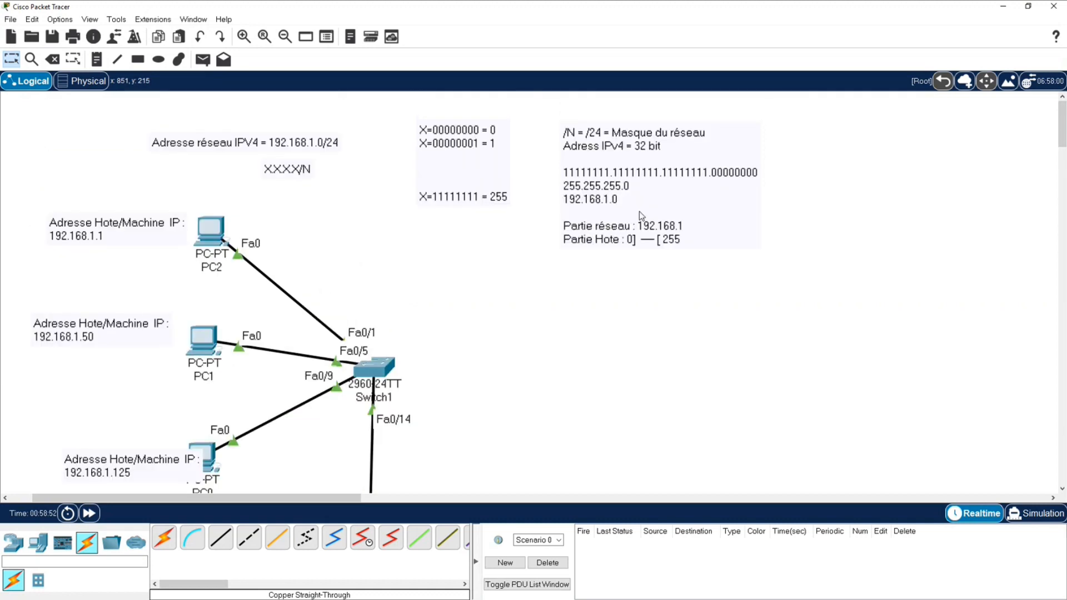
left_click(631, 243)
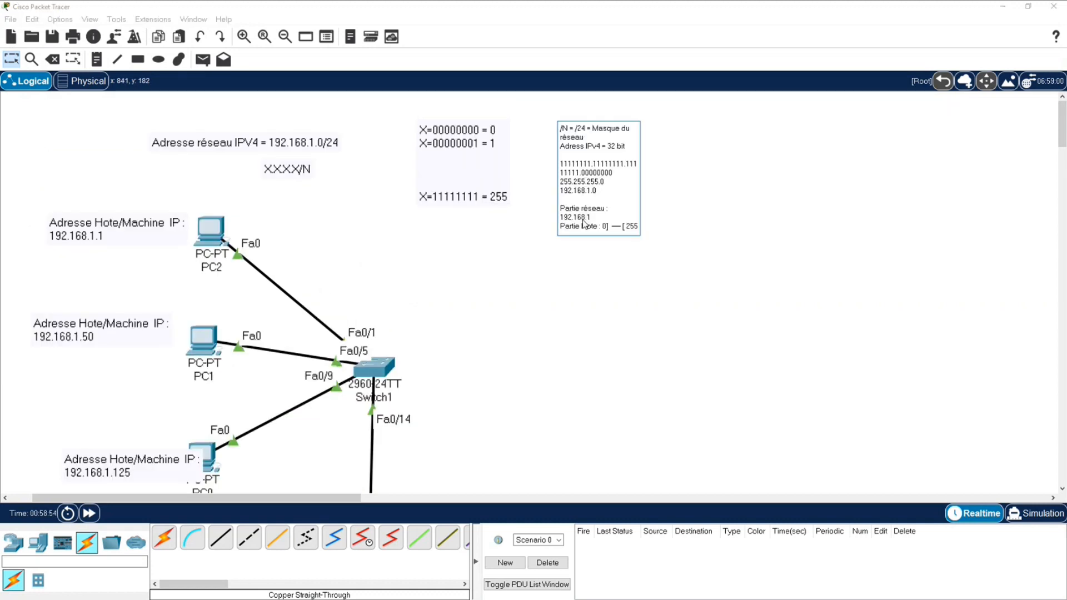
left_click_drag(609, 227, 602, 226)
left_click(590, 299)
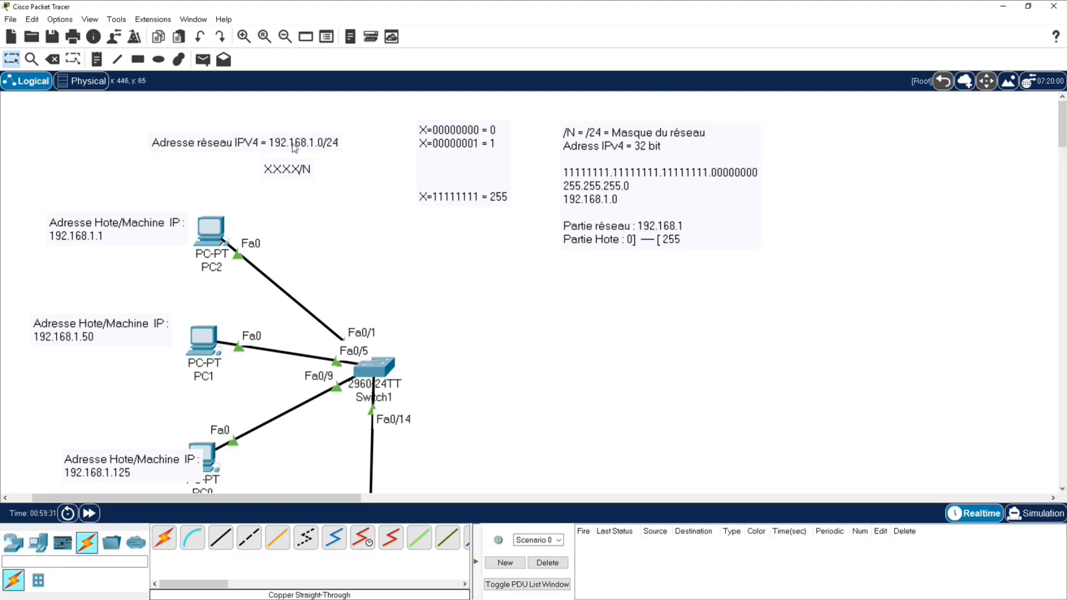
Step: Place a new note beneath the mask note and start it with the line "Adresse réseau : 192.168.1.0"
double_click(679, 242)
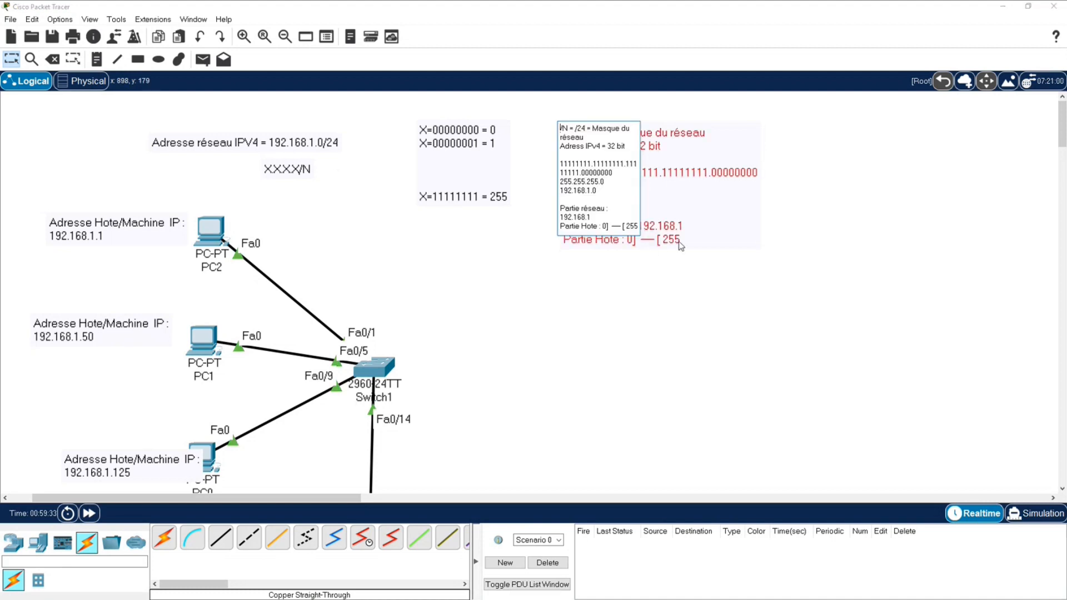
left_click(613, 281)
key("n")
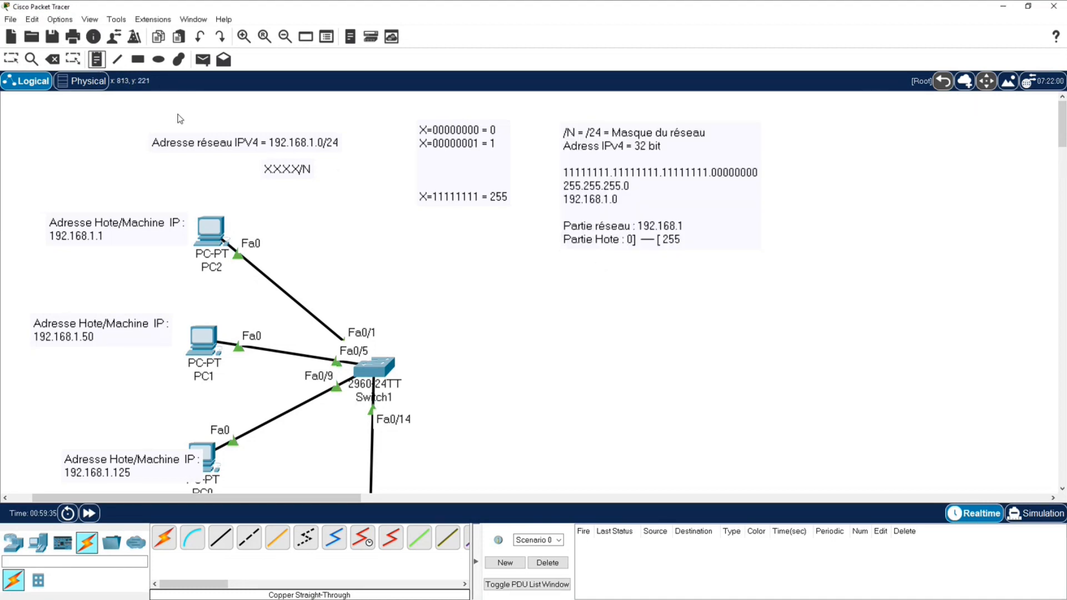
left_click(550, 282)
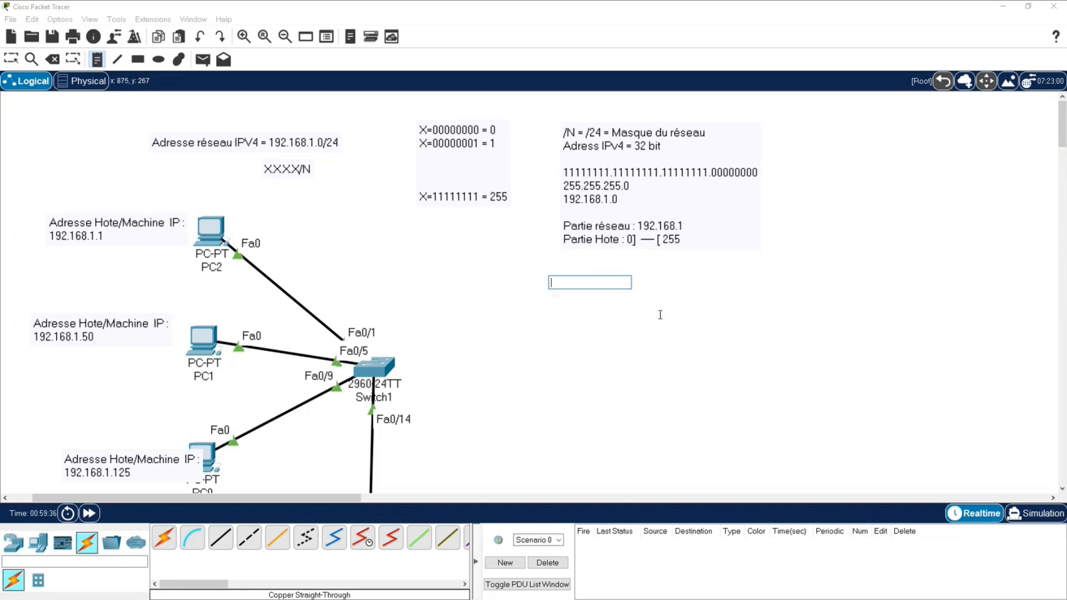
type("Adresse rés")
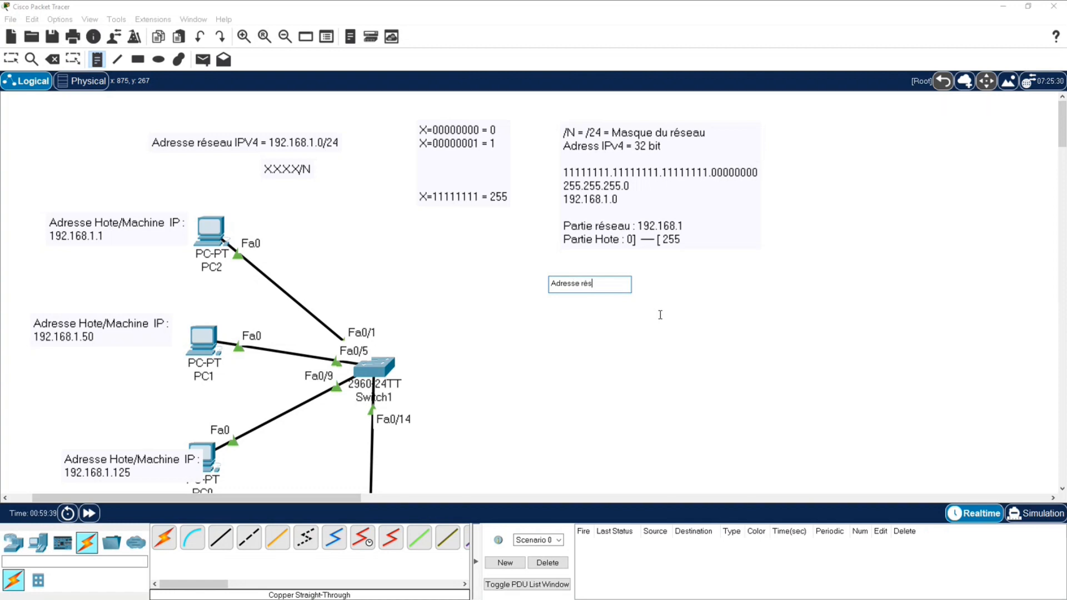
type("eau : 192.16")
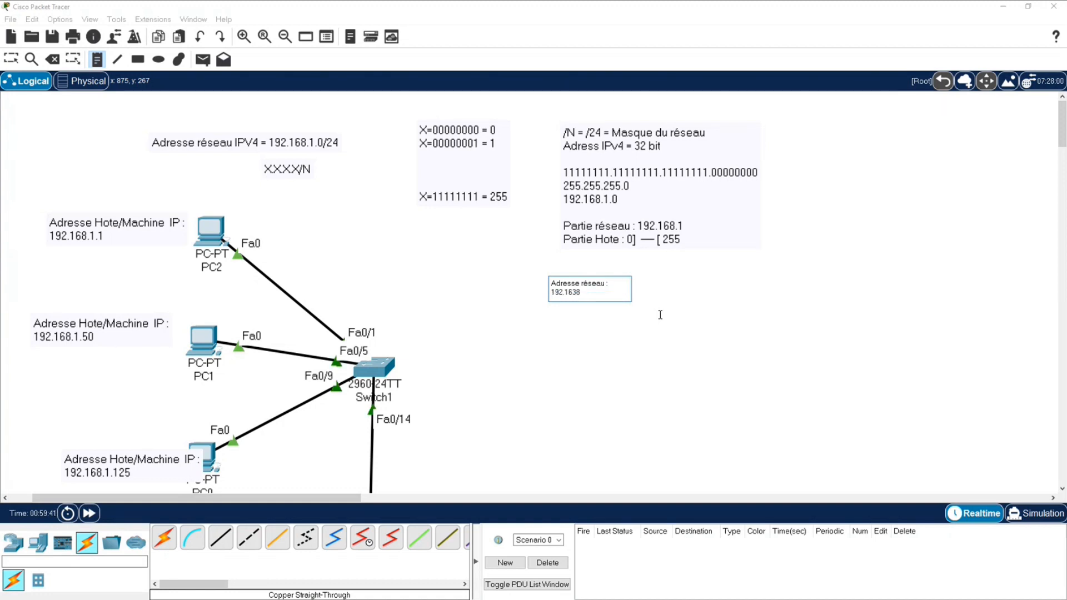
type("8.1.0")
key("Return")
key("Return")
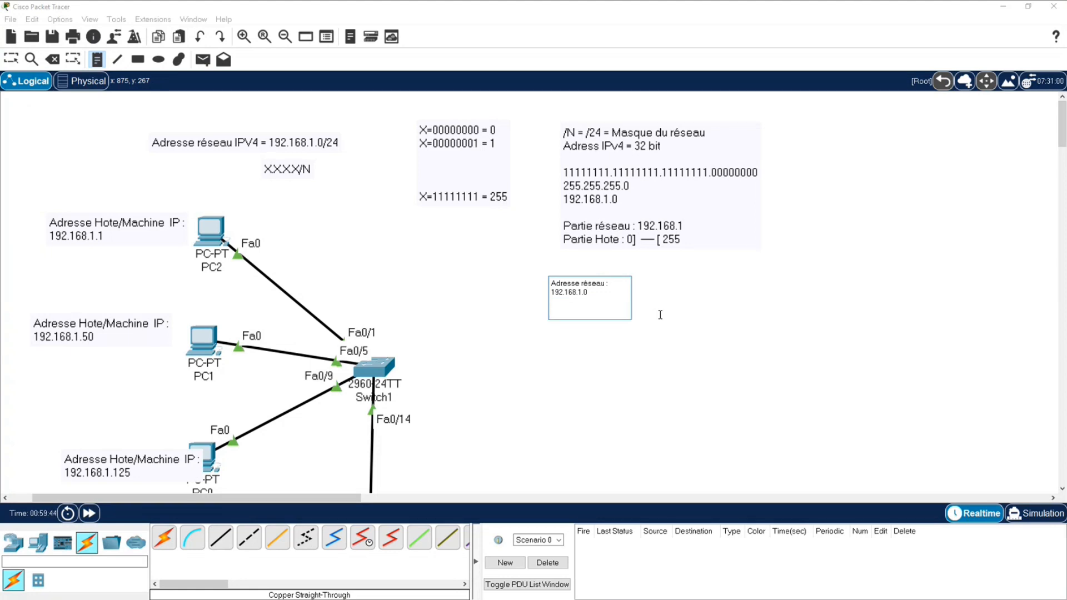
Step: Add the line "Adresse diffusion : 192.168.1.255" to the new note and move the note slightly closer to the mask note
type("Adresse diffus")
type("ion : ")
type("1")
type("92.168")
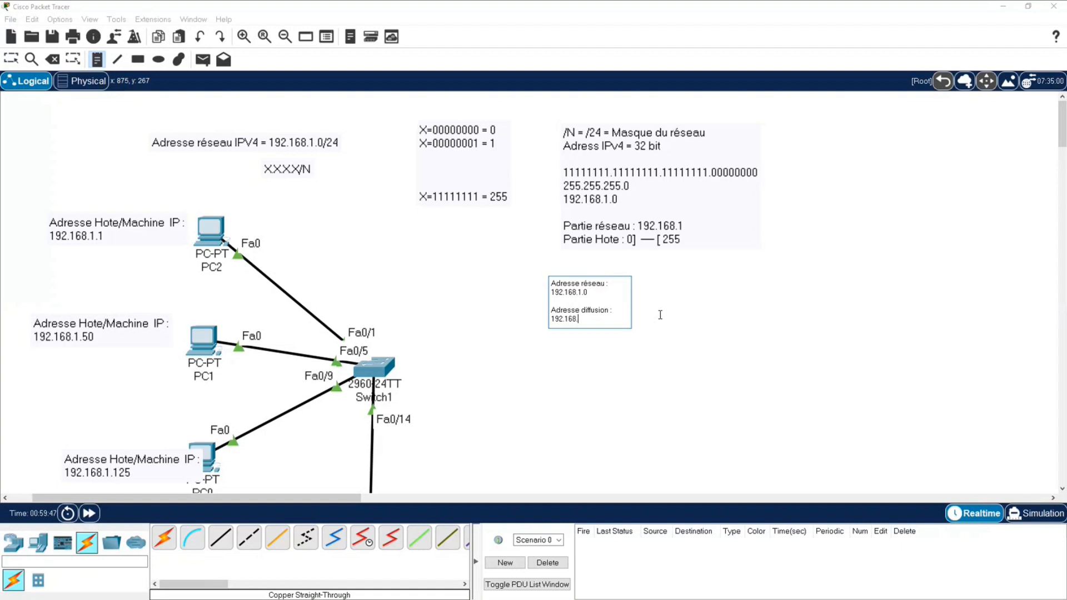
type(".1.255")
left_click(720, 313)
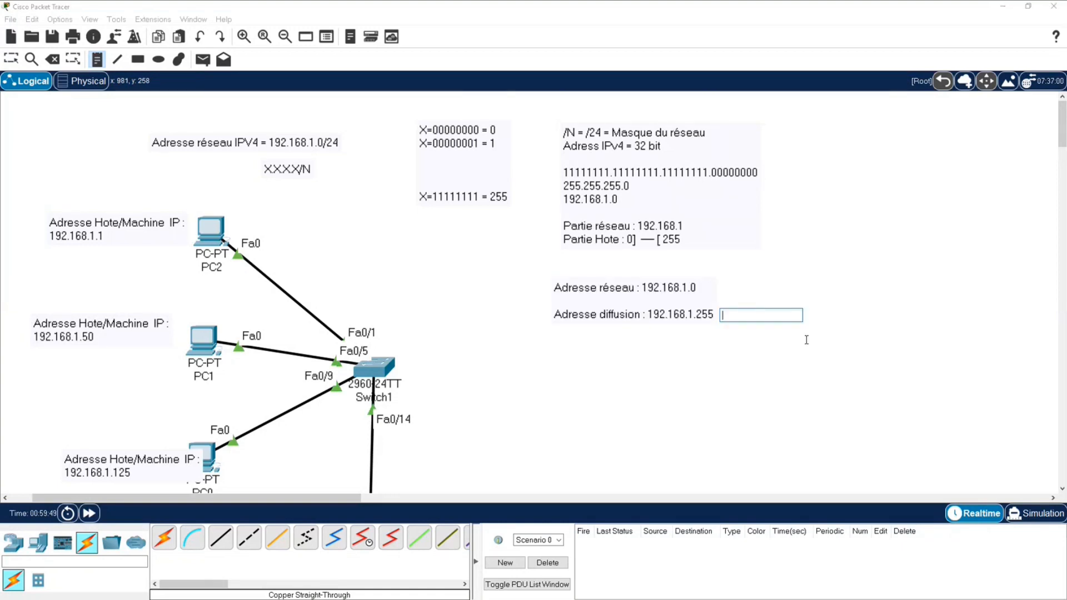
key("Escape")
left_click_drag(625, 291, 628, 278)
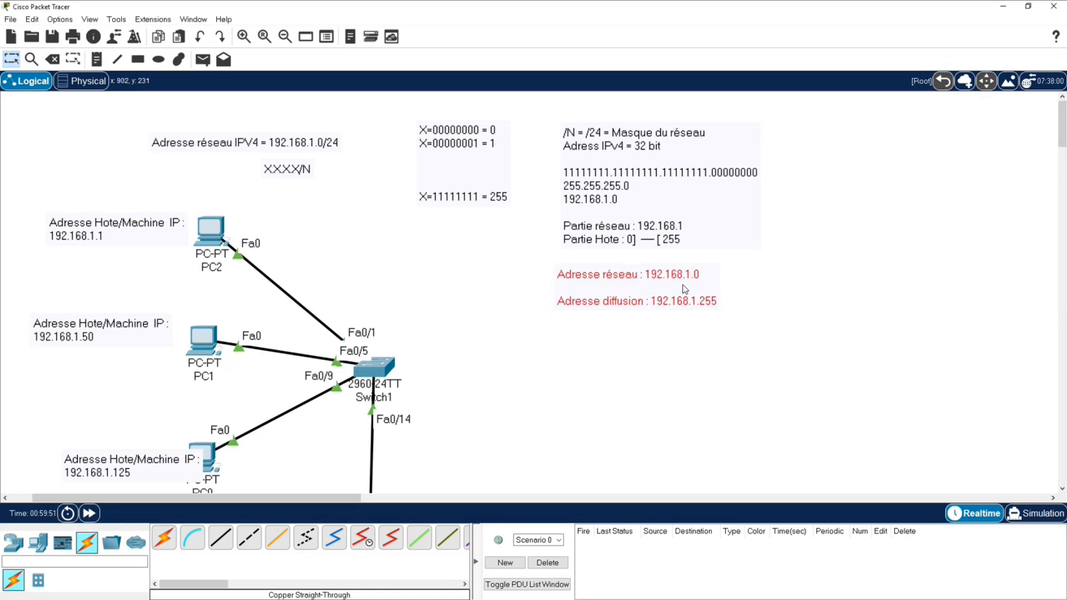
Step: Insert "Adresses Machines" with a dash line above and below it, between the network and broadcast addresses in the note
double_click(698, 279)
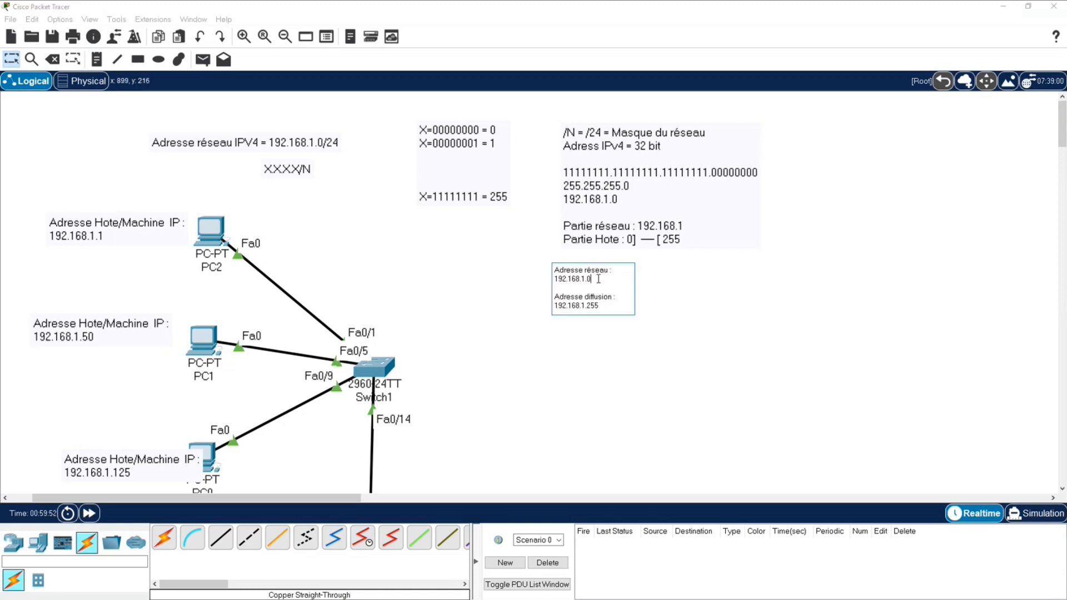
key("Return")
key("Return")
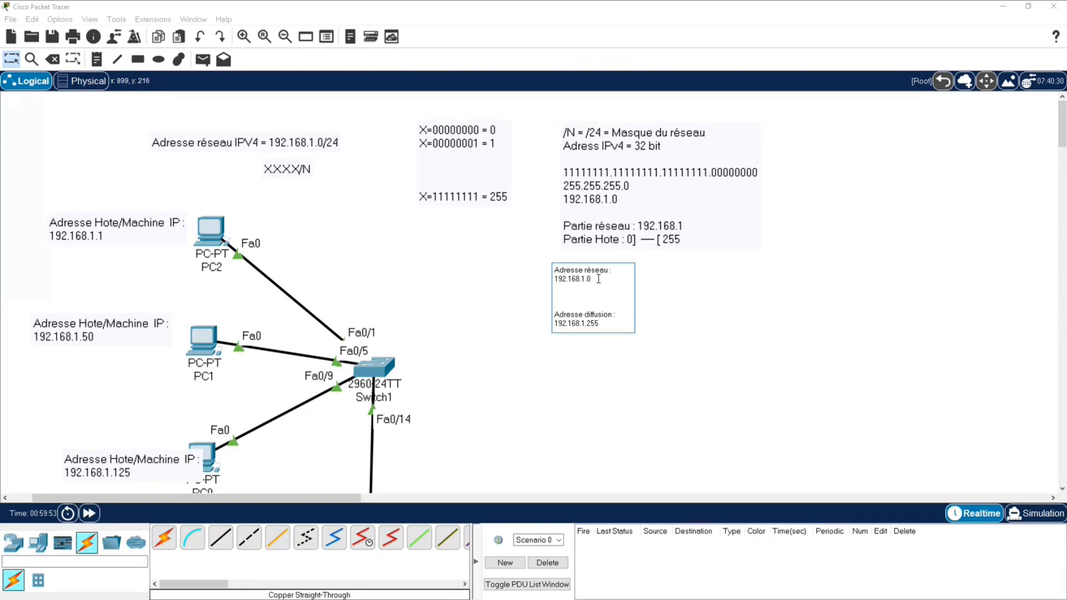
type("_")
key("Return")
key("Return")
key("Return")
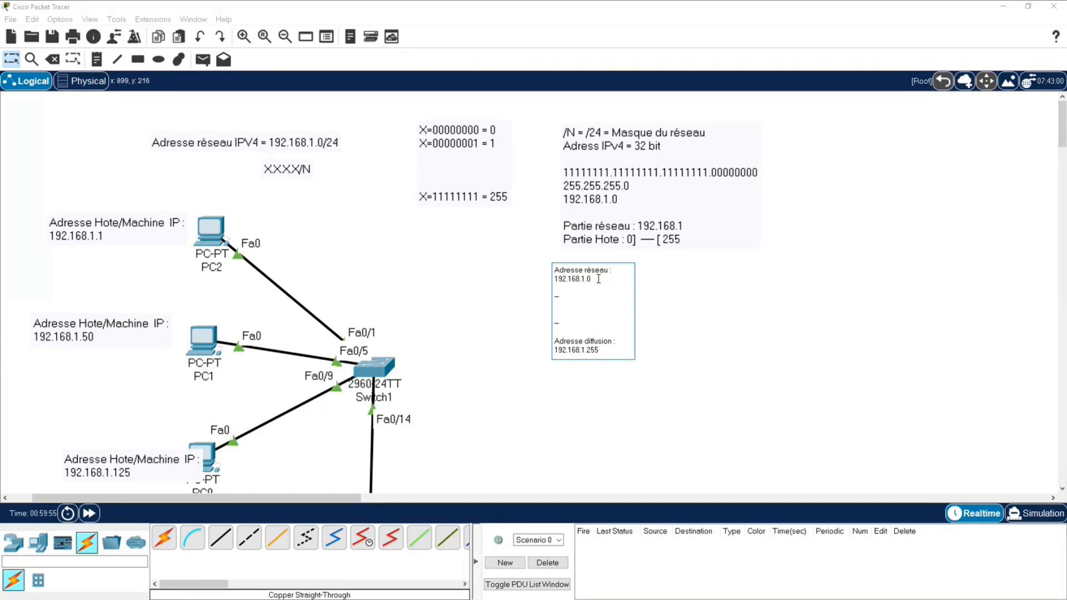
type("Adresses Machines")
left_click(685, 308)
left_click(634, 327)
left_click(898, 380)
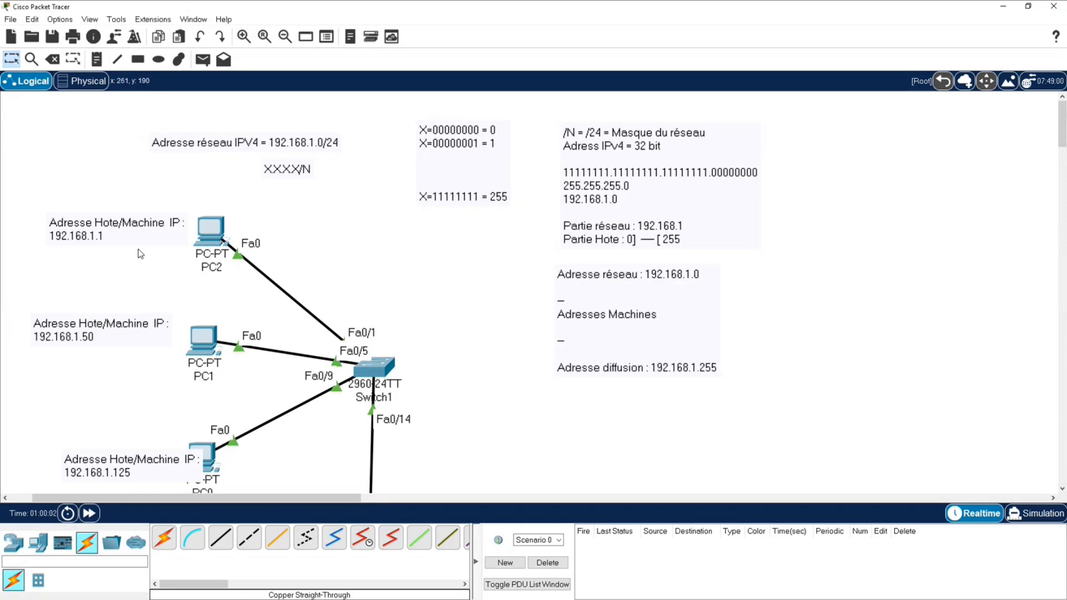
scroll(621, 322, "down", 2)
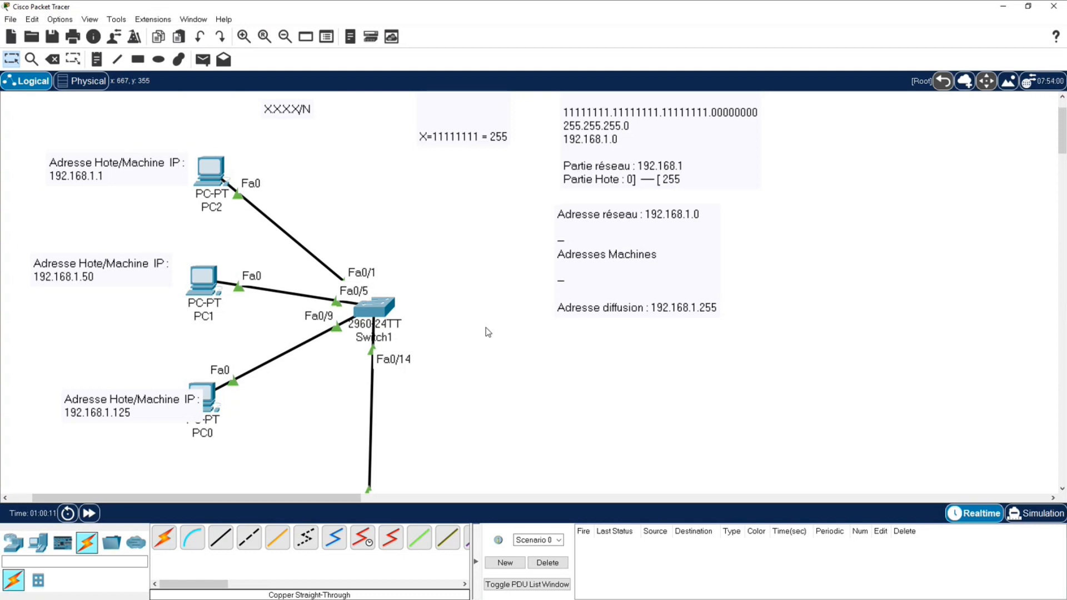
scroll(495, 334, "up", 2)
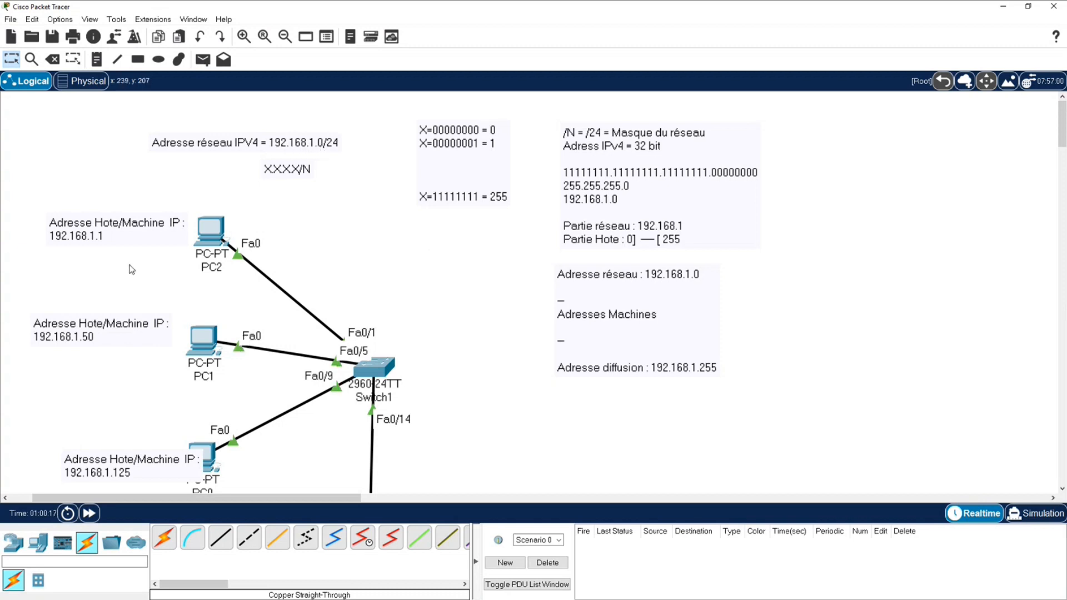
scroll(130, 278, "down", 2)
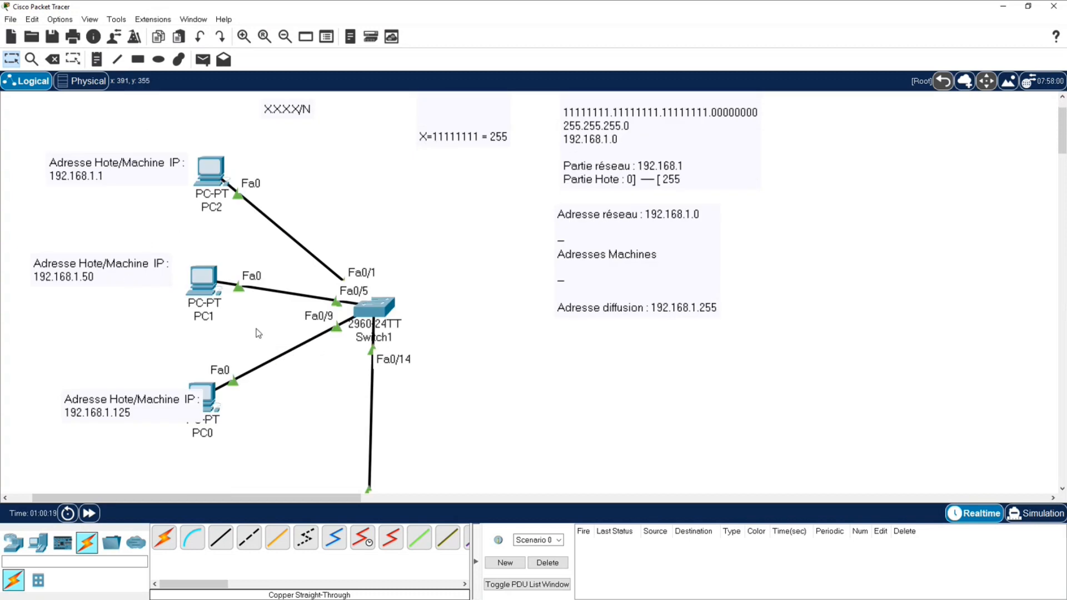
scroll(259, 337, "down", 2)
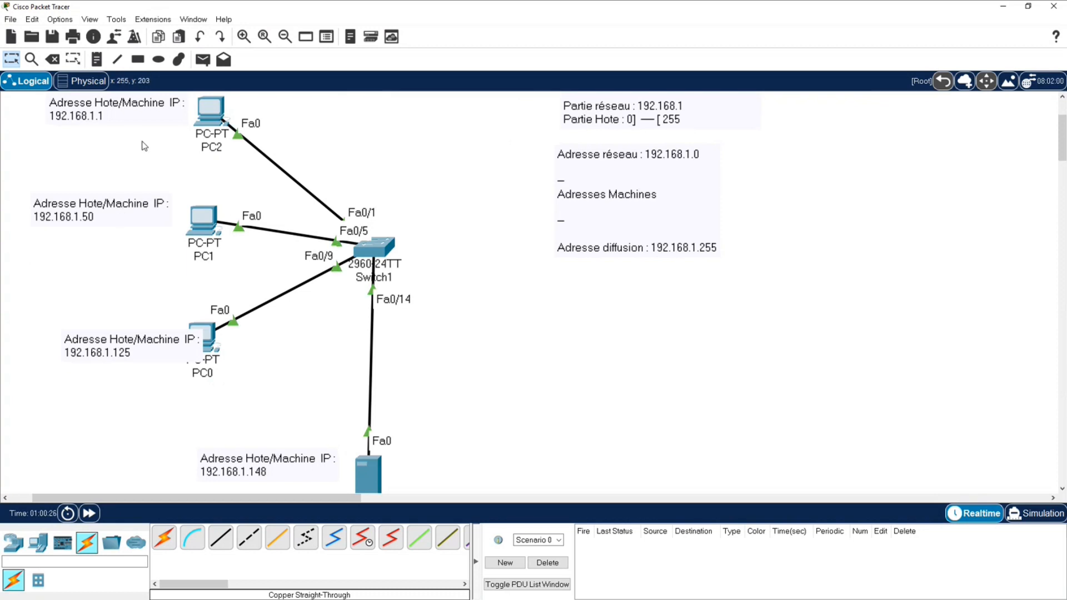
Step: Add the mask 255.255.255.0 beneath the host address in PC2's note and copy that mask
scroll(146, 147, "up", 3)
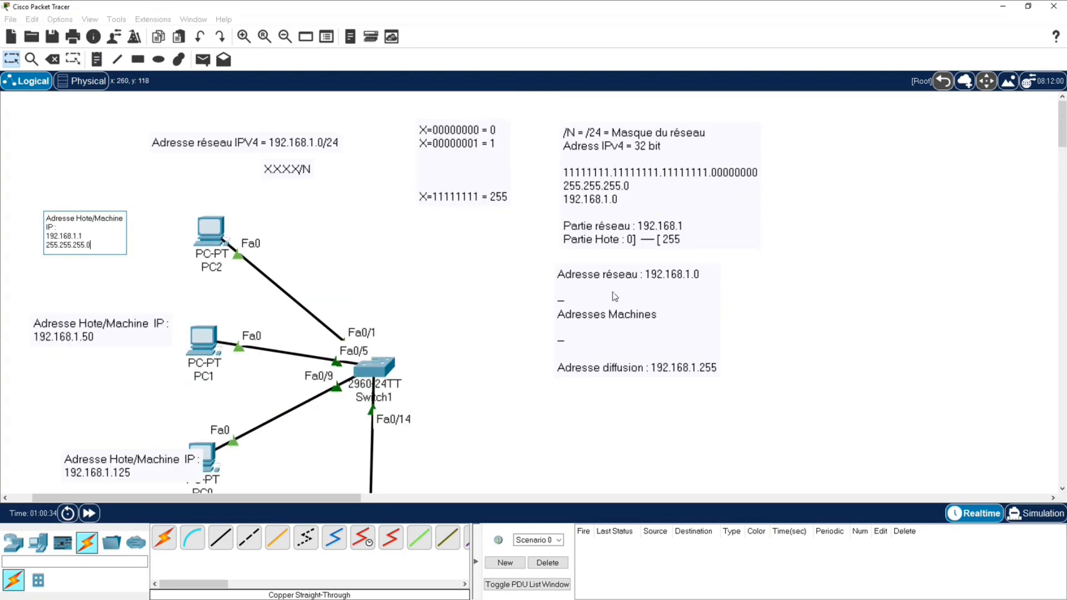
left_click(869, 224)
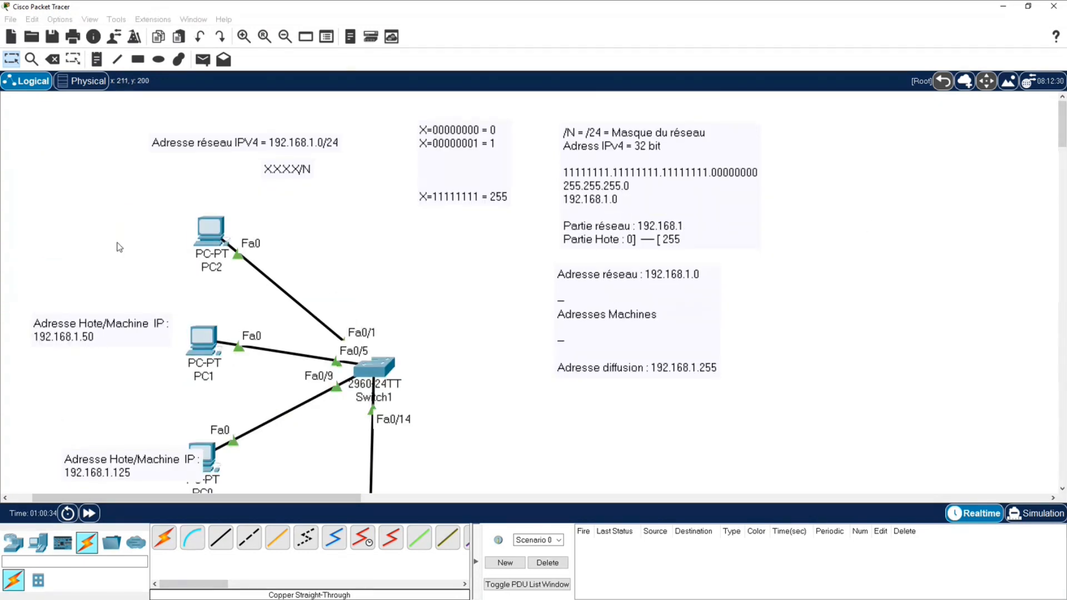
left_click(119, 246)
left_click_drag(102, 242, 24, 245)
key("ctrl+c")
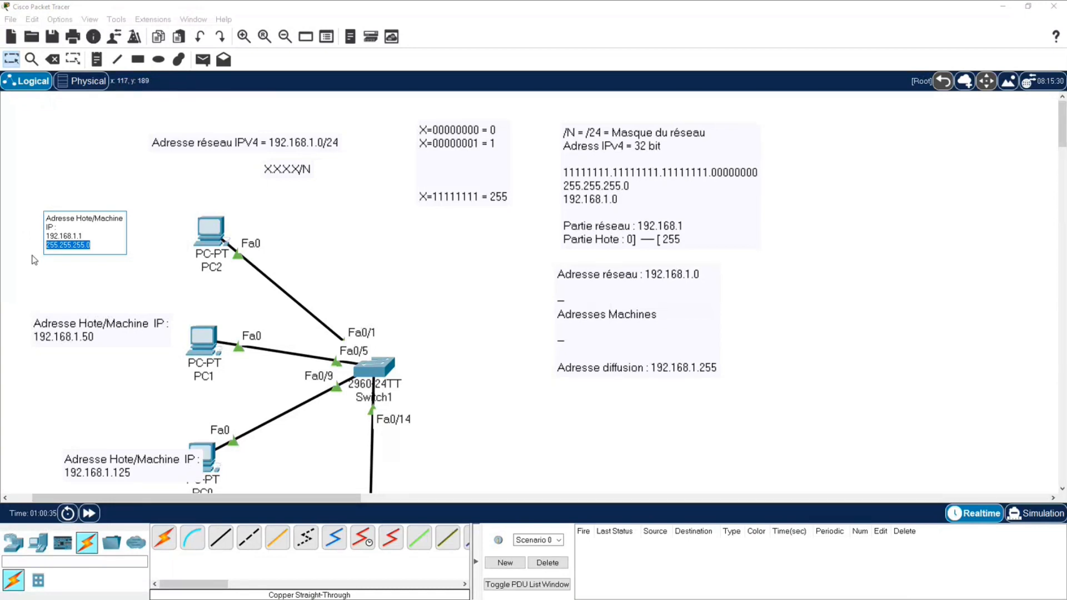
Step: Paste the mask 255.255.255.0 on a new line beneath the host addresses in PC1's and PC0's notes
left_click(106, 336)
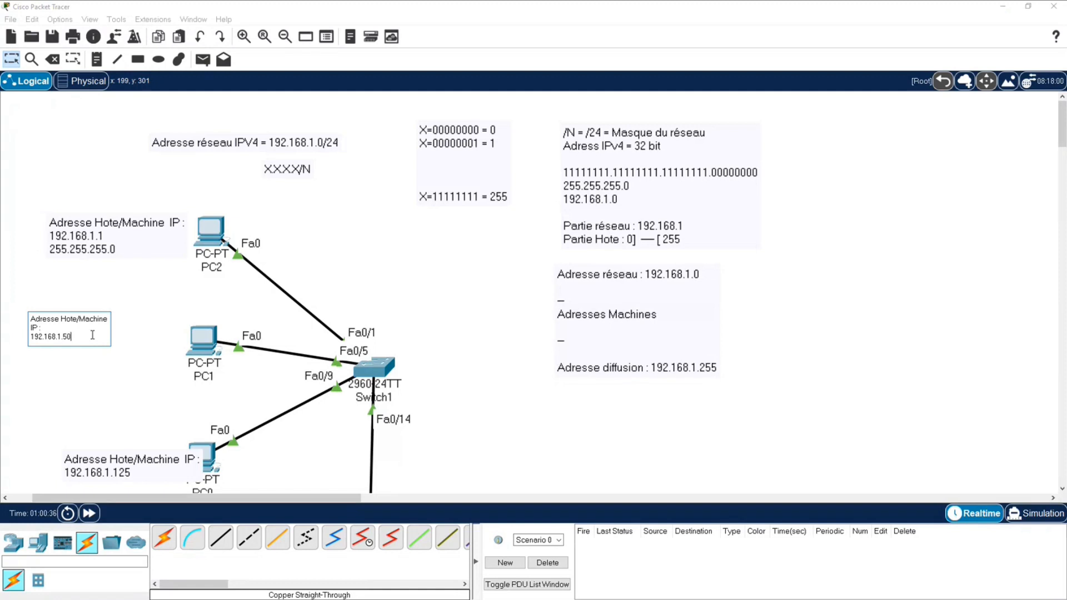
key("Return")
key("ctrl+v")
scroll(162, 356, "down", 3)
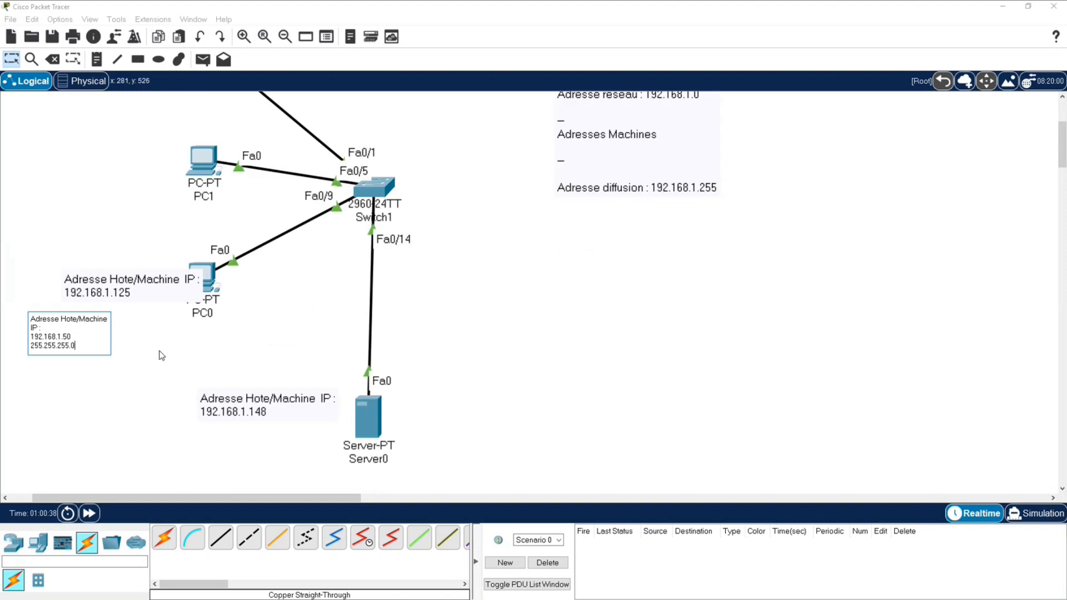
left_click(163, 288)
double_click(163, 288)
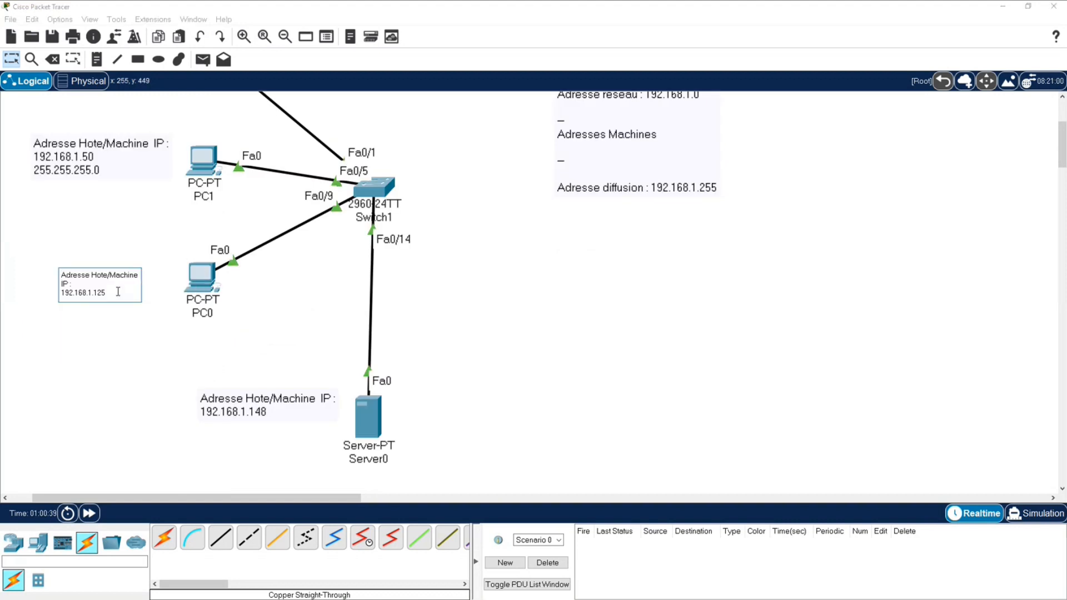
key("Return")
key("ctrl+v")
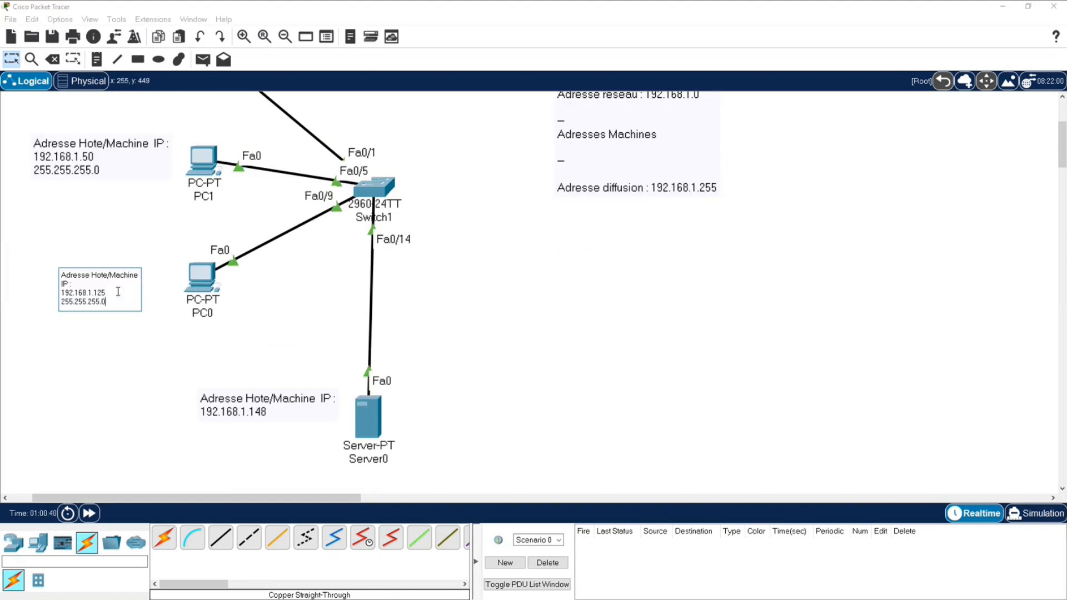
Step: Paste the mask 255.255.255.0 on a new line beneath the host address in Server0's note
left_click(279, 421)
double_click(261, 413)
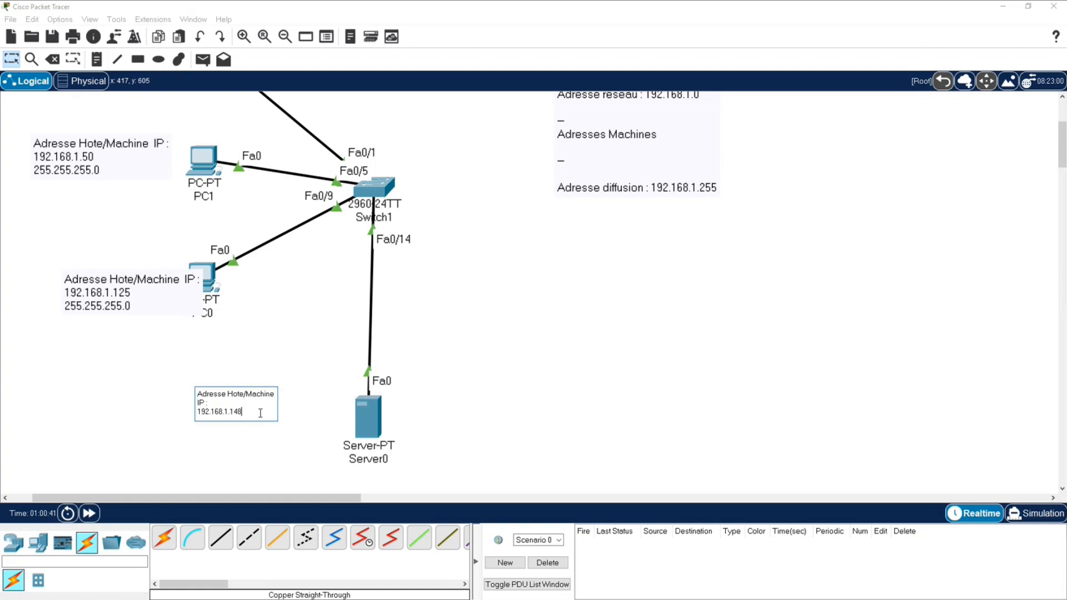
key("Return")
key("ctrl+v")
left_click(435, 409)
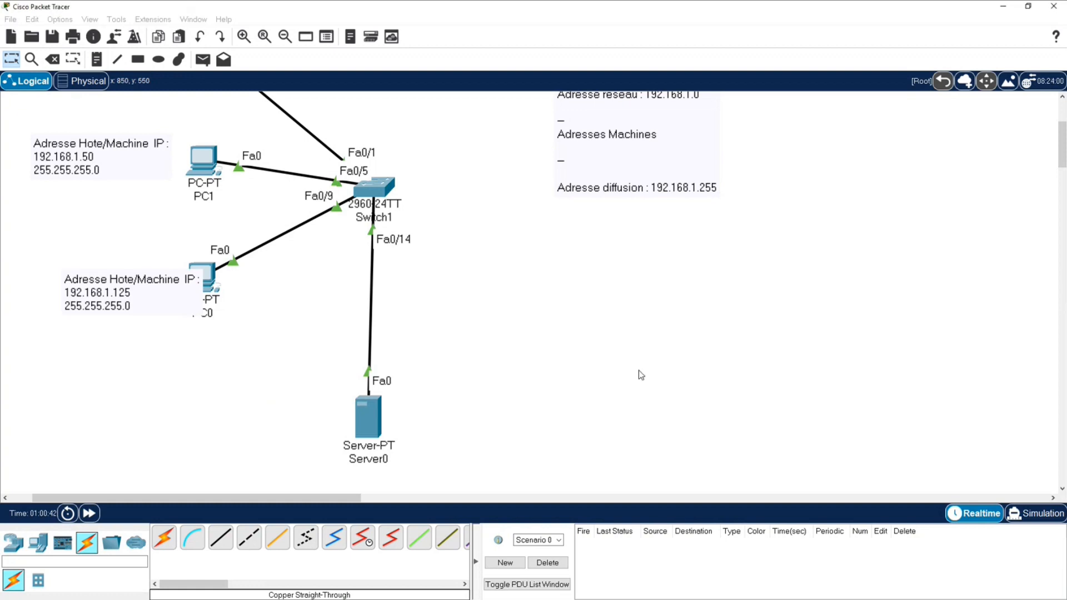
Step: Open PC2's desktop IP Configuration and move its window clear of the devices and their address notes
scroll(642, 368, "up", 3)
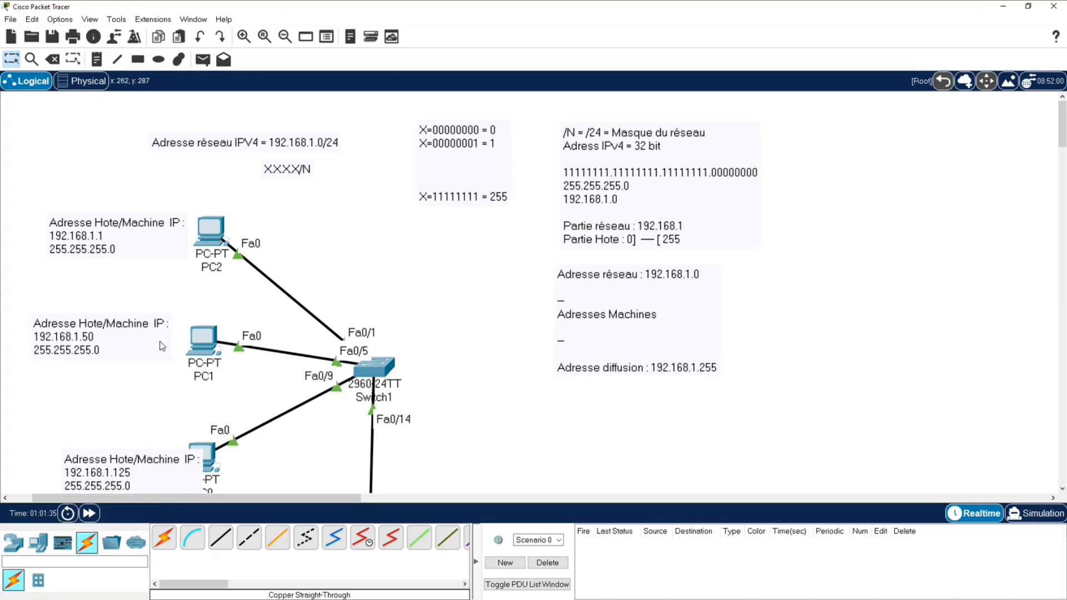
scroll(161, 346, "down", 1)
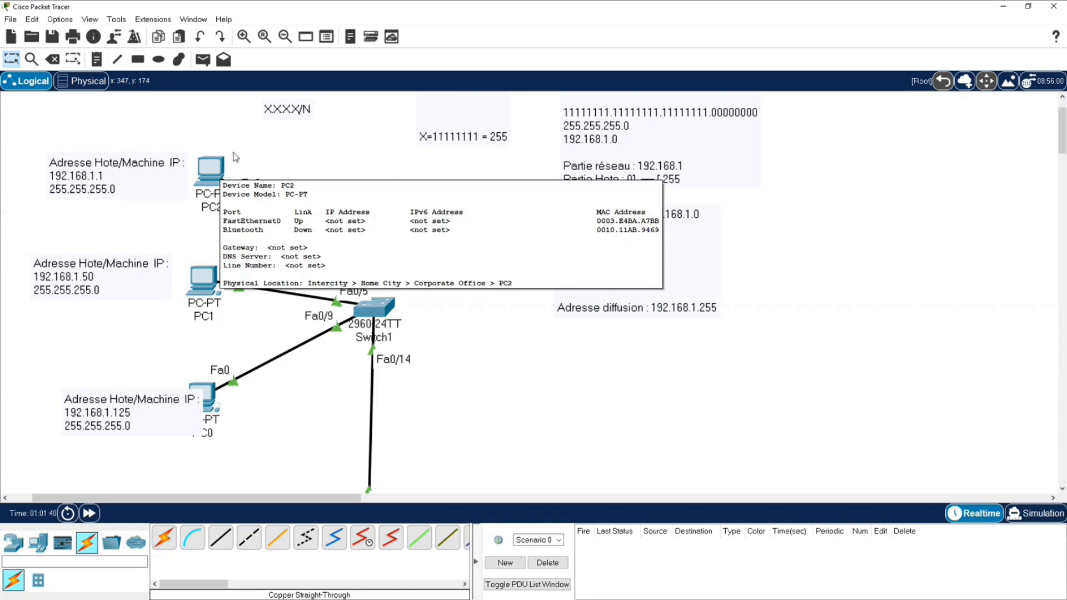
left_click(212, 180)
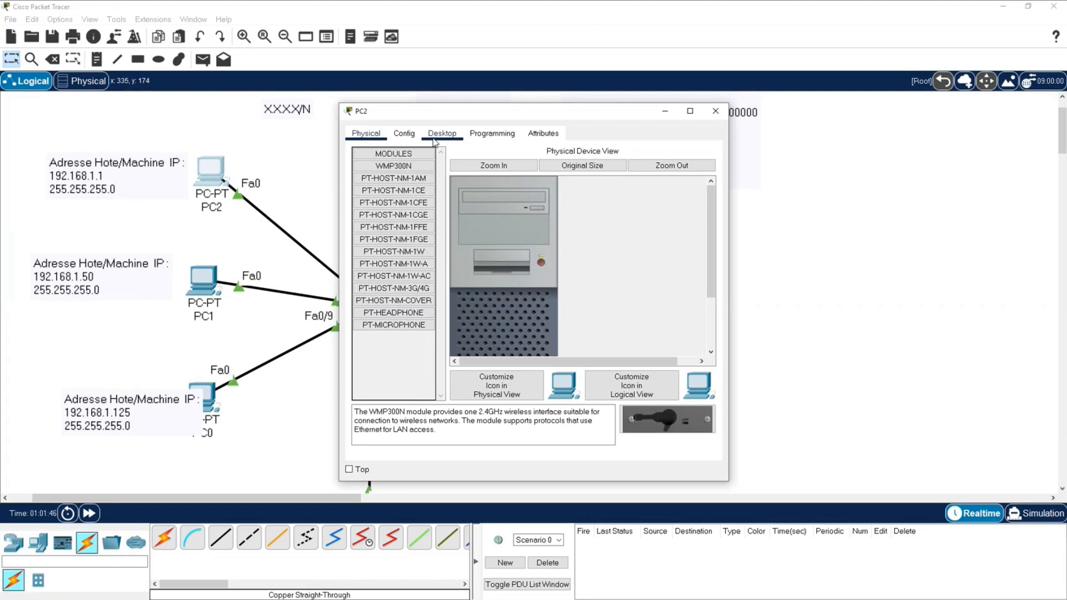
left_click(441, 139)
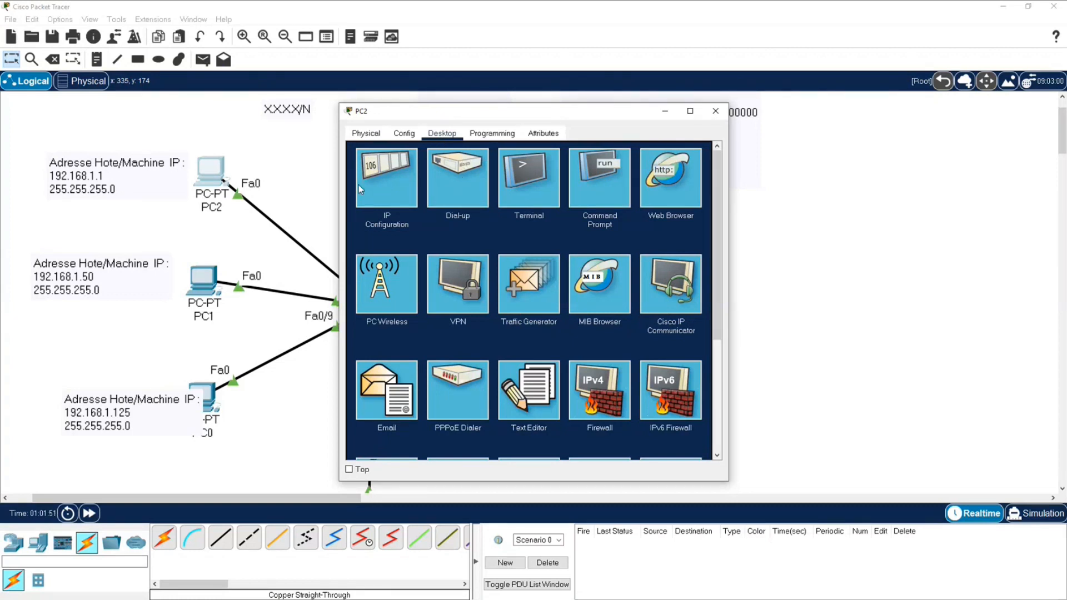
left_click(386, 193)
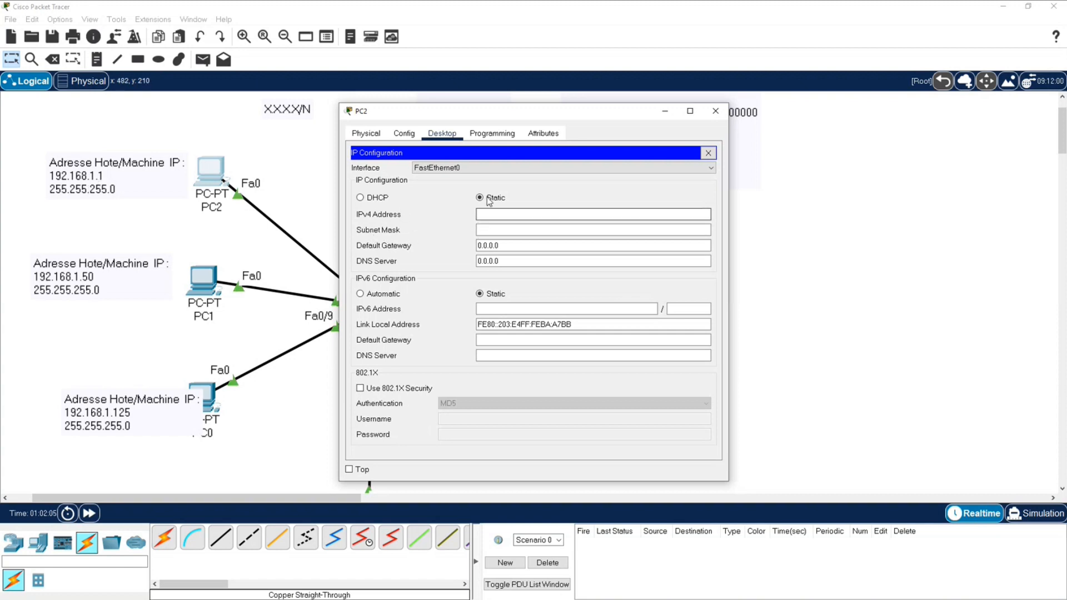
left_click_drag(504, 113, 705, 169)
Step: Set PC2's static IPv4 address to 192.168.1.1 and fill in the subnet mask 255.255.255.0
left_click(698, 261)
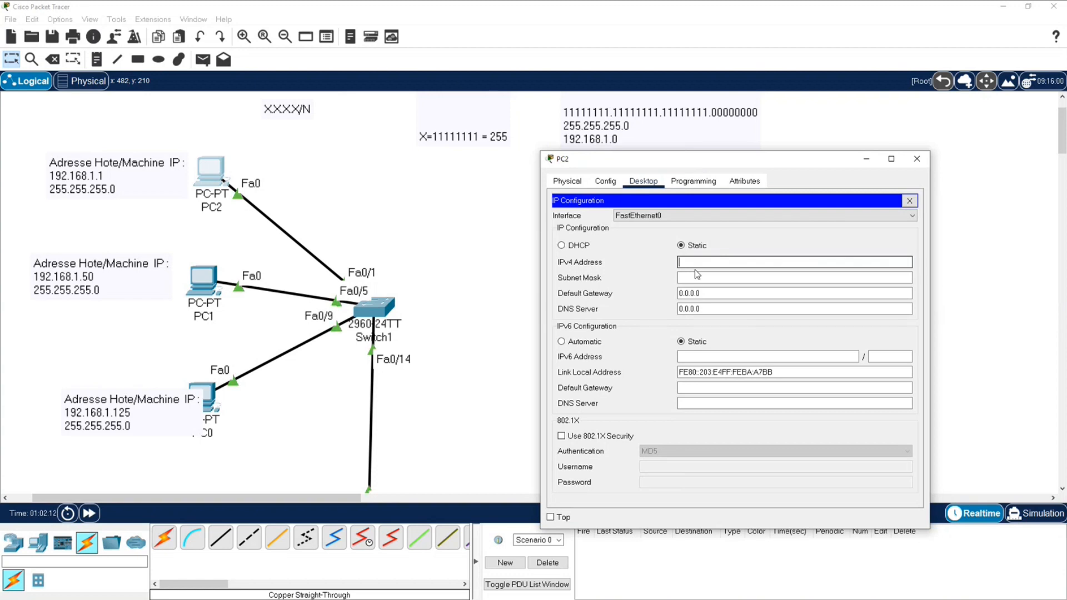
scroll(484, 184, "up", 3)
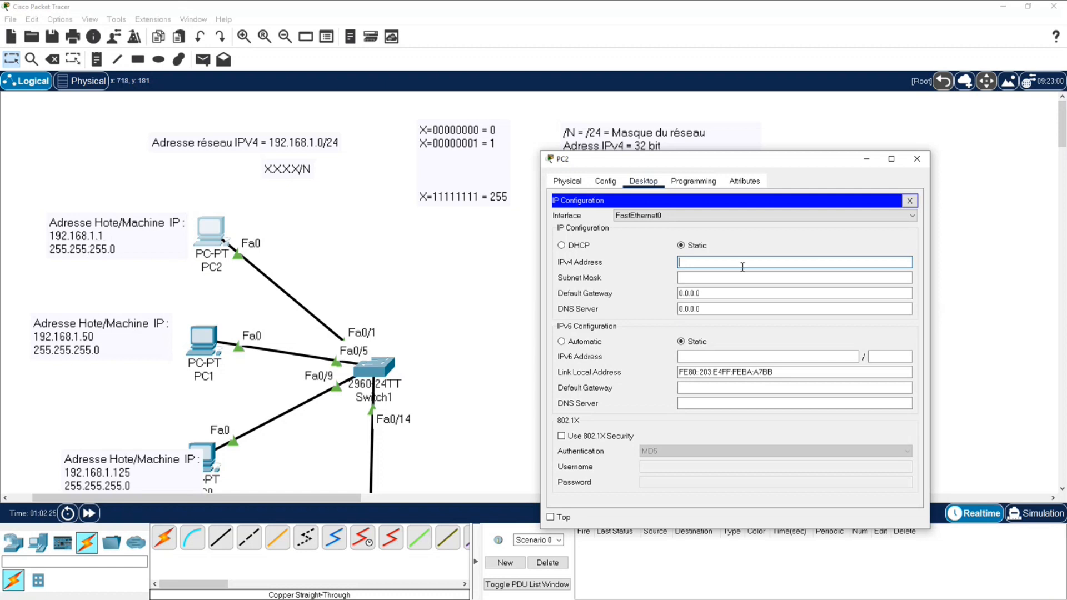
type("1")
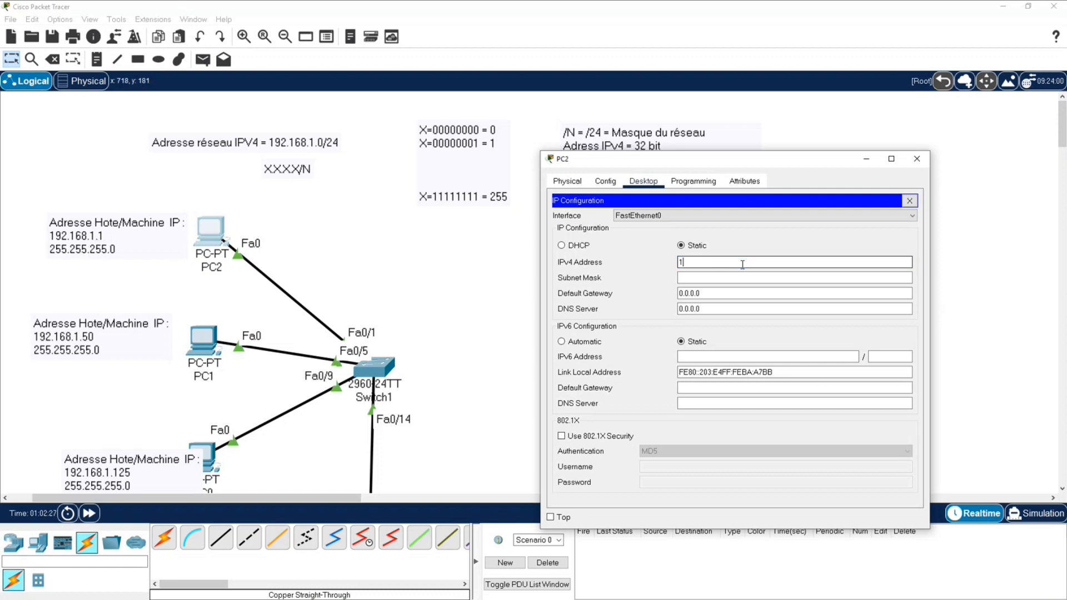
type("92.168.1.")
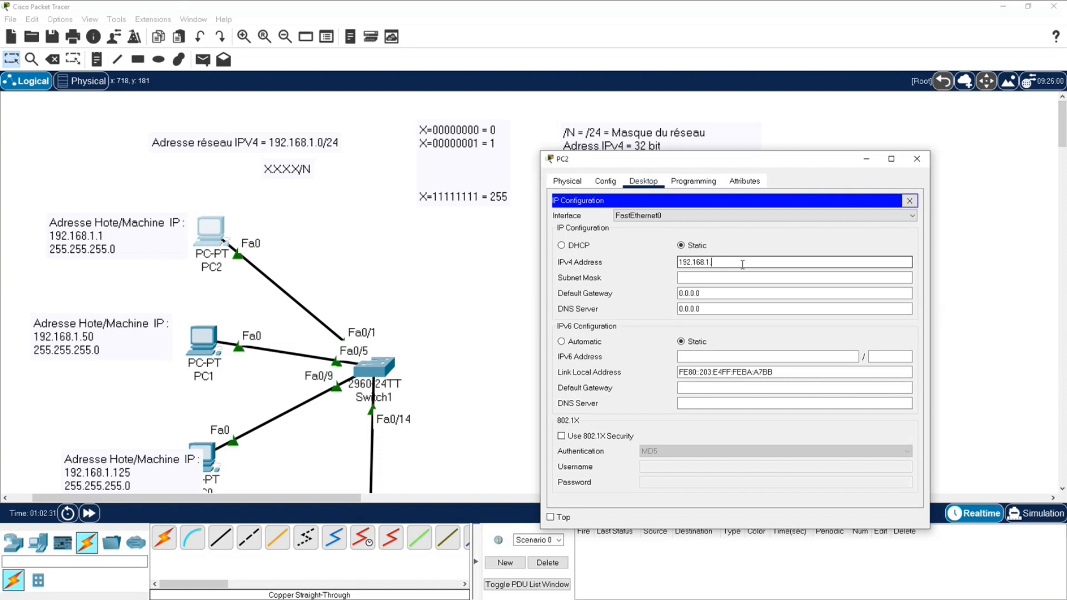
type("1")
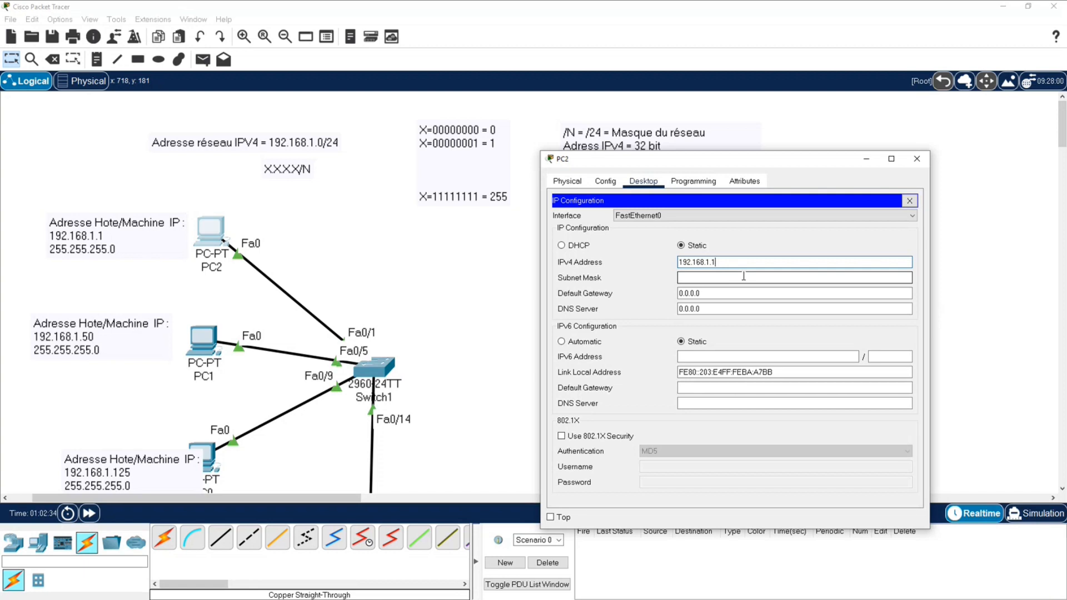
left_click(744, 276)
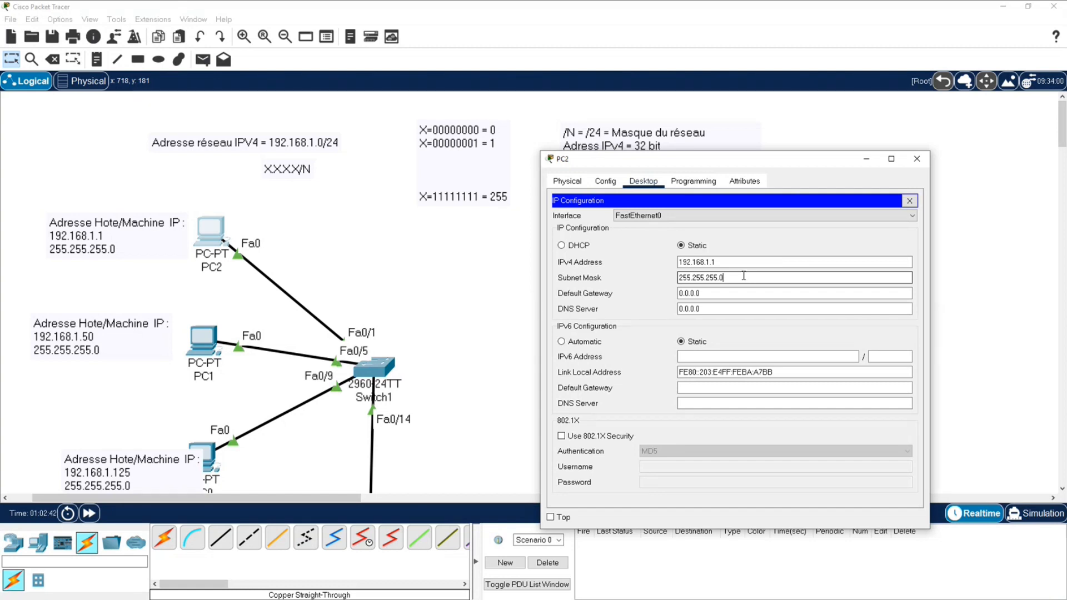
Step: Examine PC2's IPv4 address and subnet mask, moving the window to compare the mask with the /24 mask note on the workspace
left_click(688, 262)
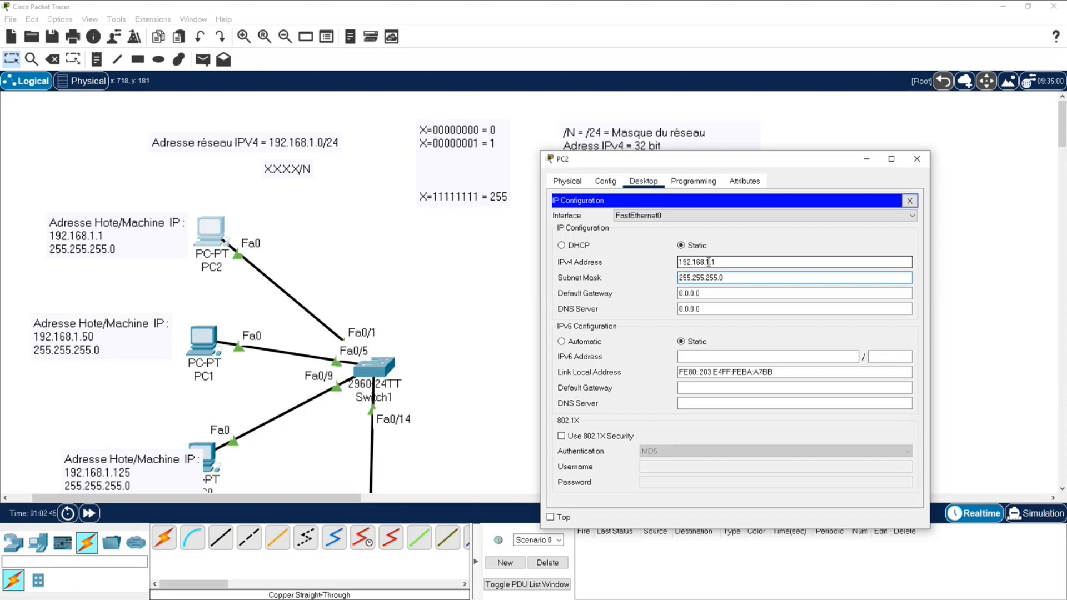
double_click(721, 278)
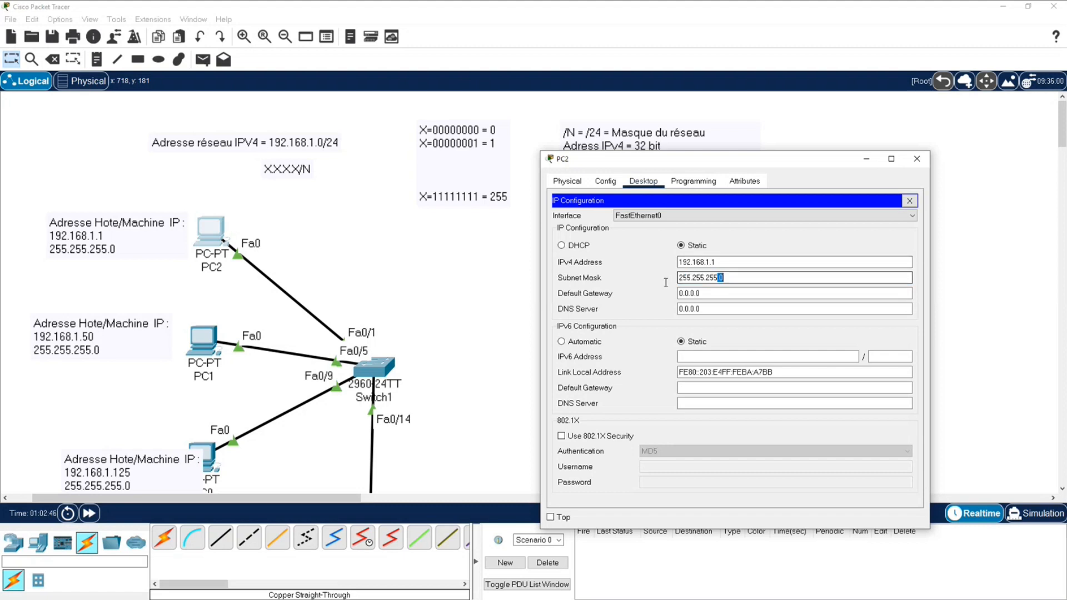
left_click(719, 276)
key("shift+Home")
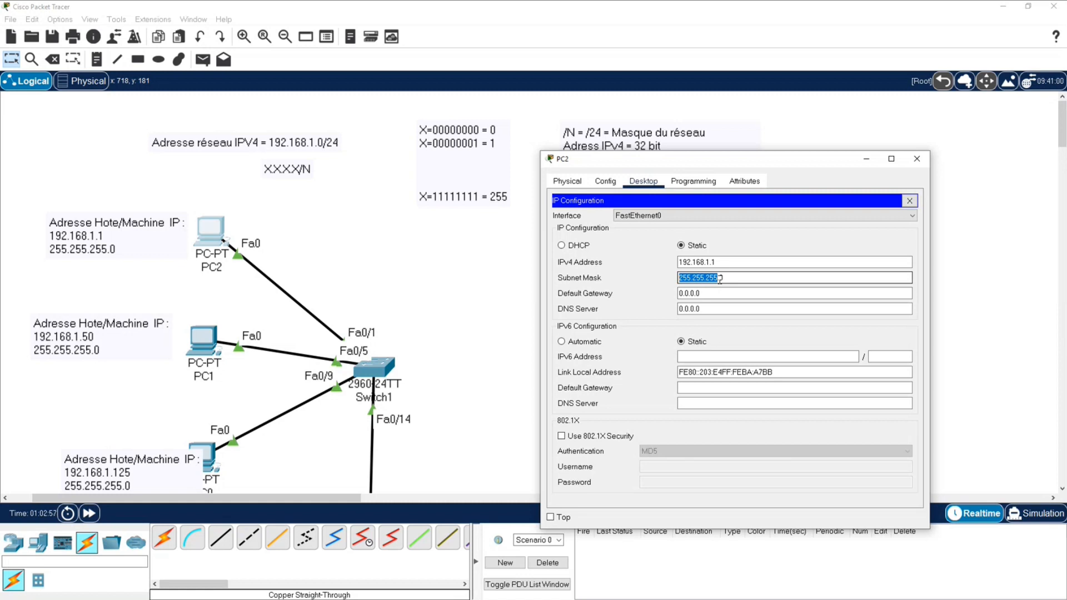
left_click(724, 262)
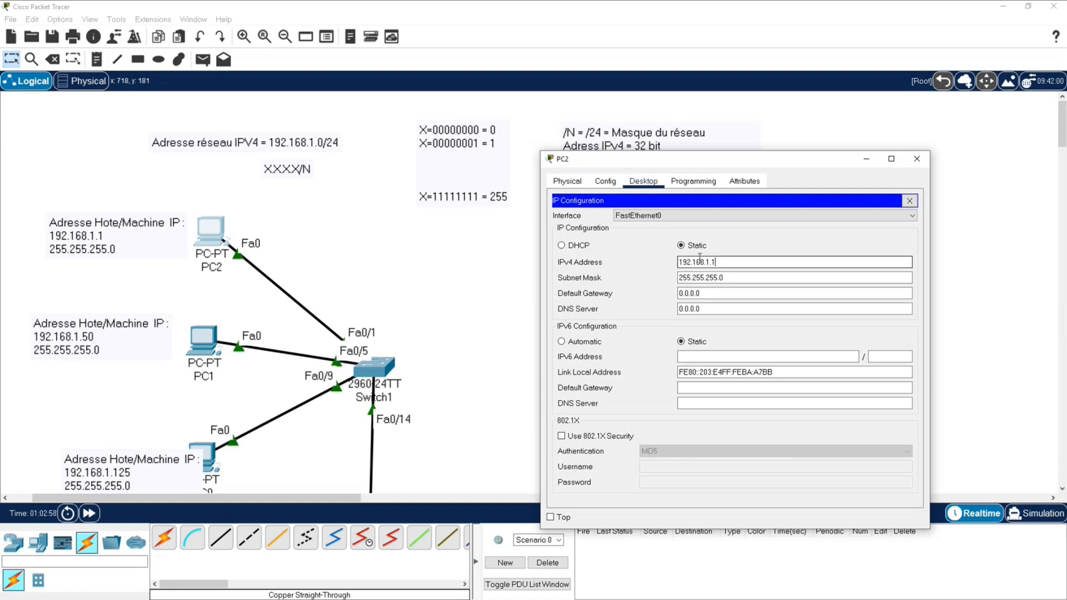
left_click_drag(722, 262, 661, 258)
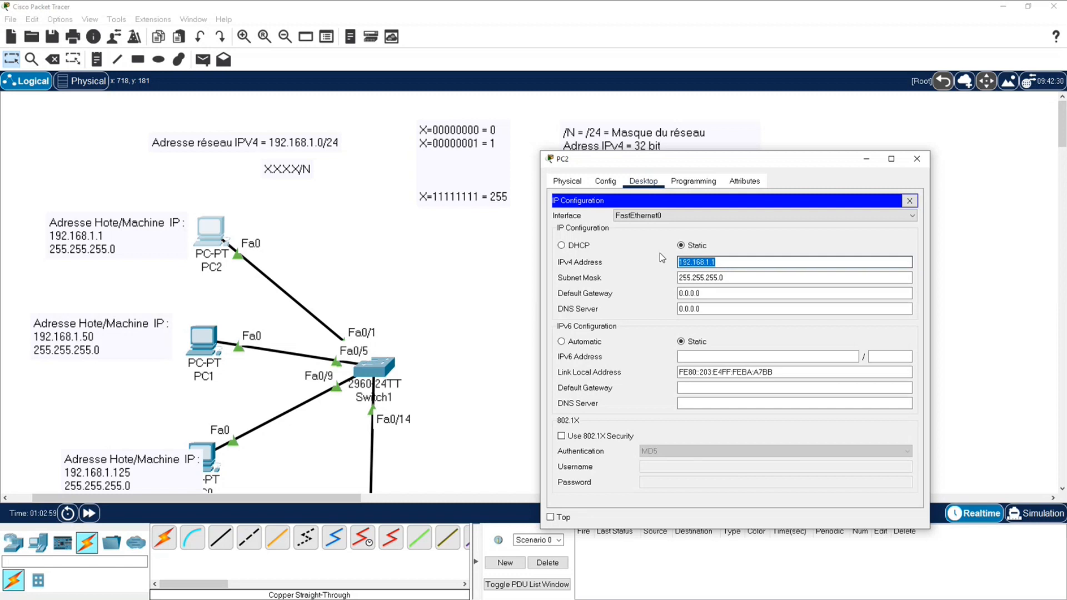
left_click(702, 278)
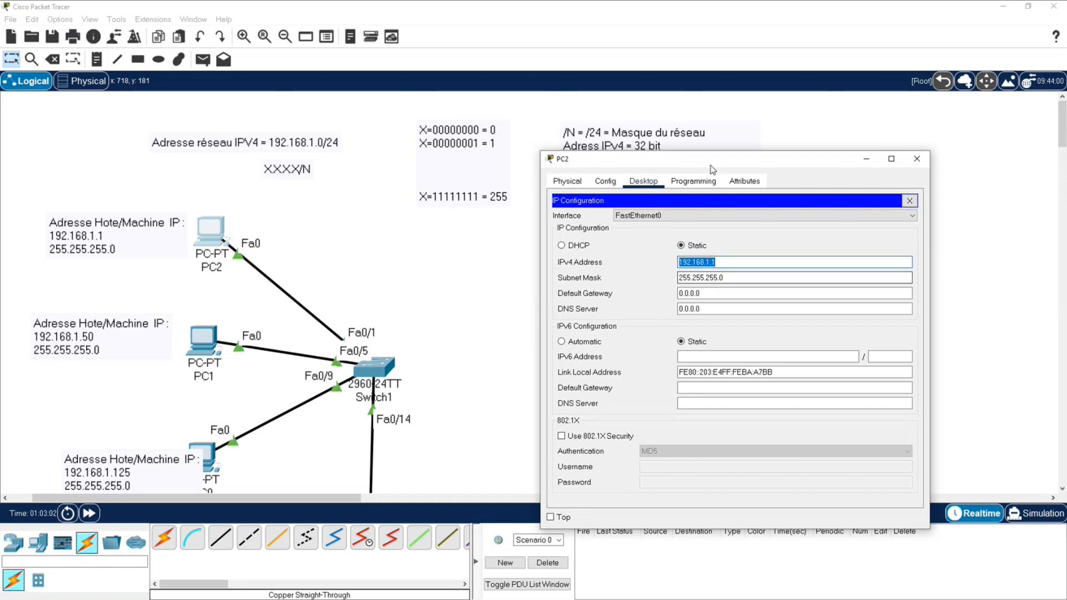
left_click_drag(710, 162, 669, 205)
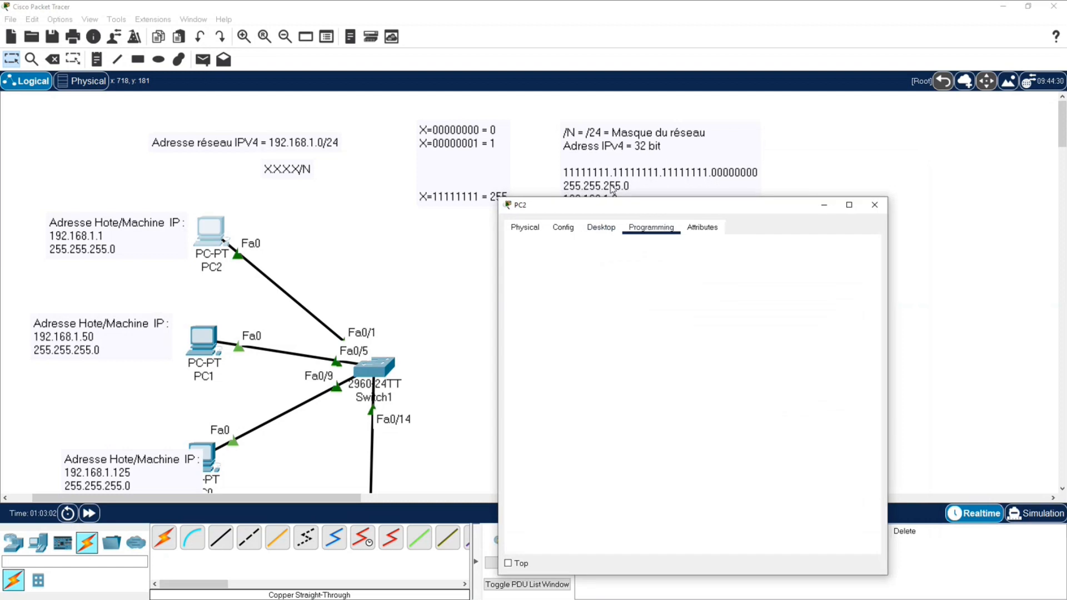
left_click(601, 227)
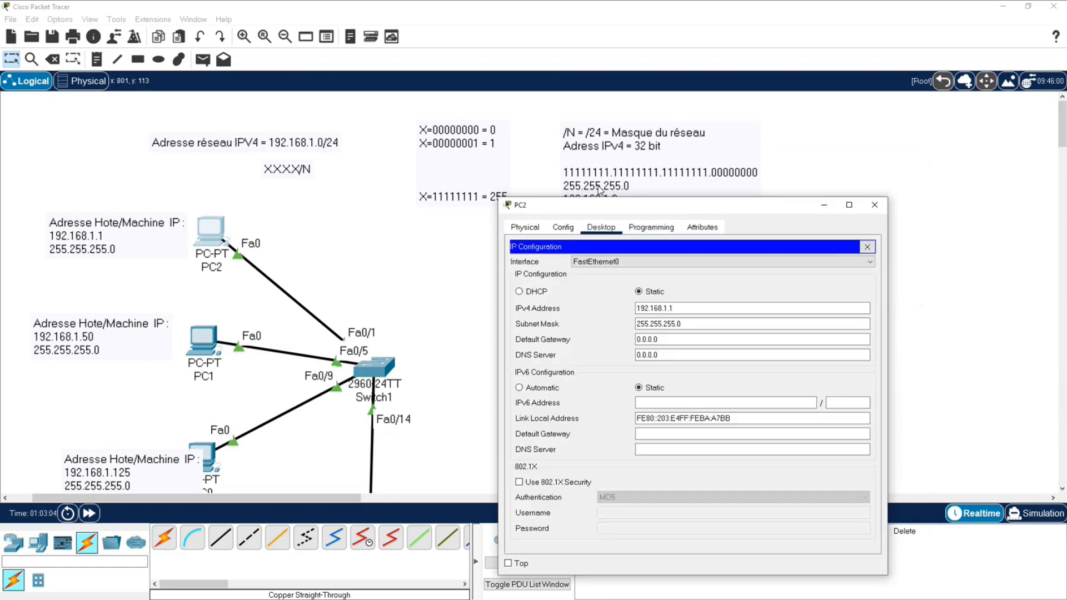
left_click_drag(691, 324, 642, 326)
left_click(635, 326)
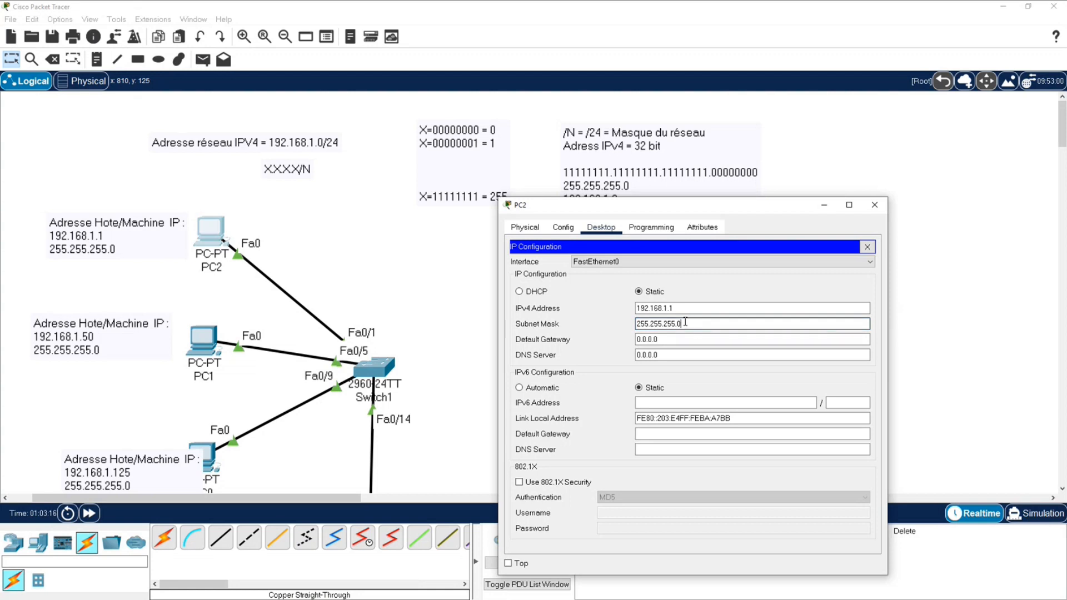
Step: Configure PC1 with the static IPv4 address 192.168.1.50 and subnet mask 255.255.255.0, and close its window
left_click(200, 341)
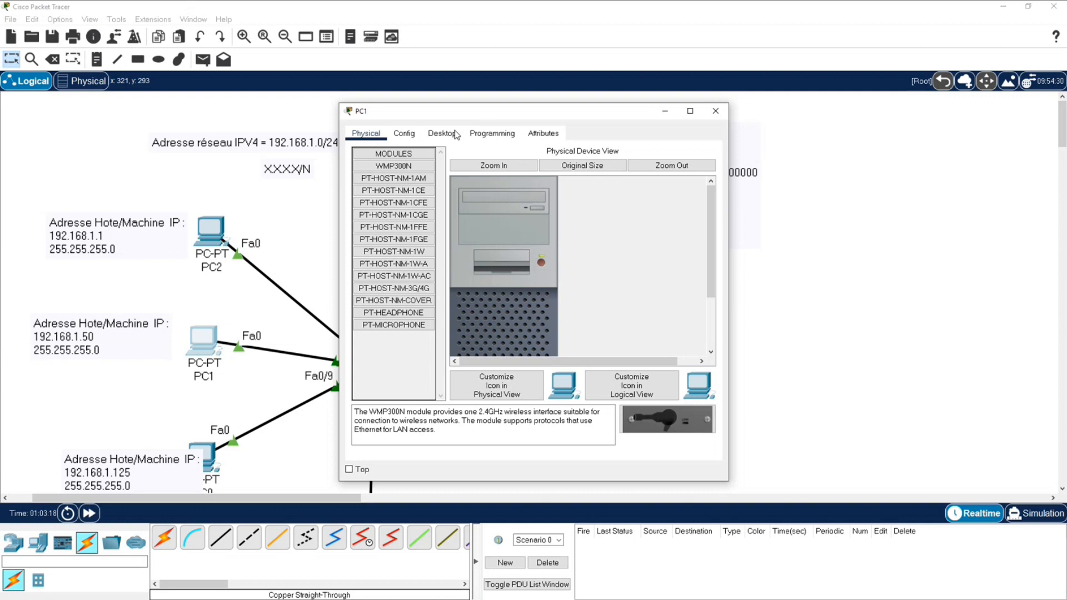
left_click(454, 135)
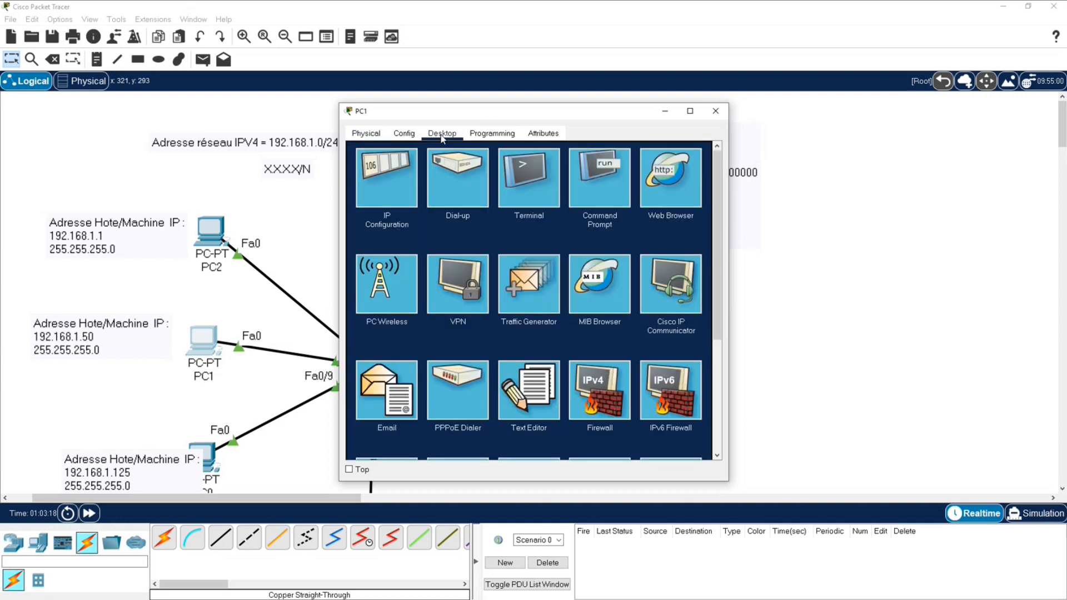
left_click(383, 175)
left_click(484, 212)
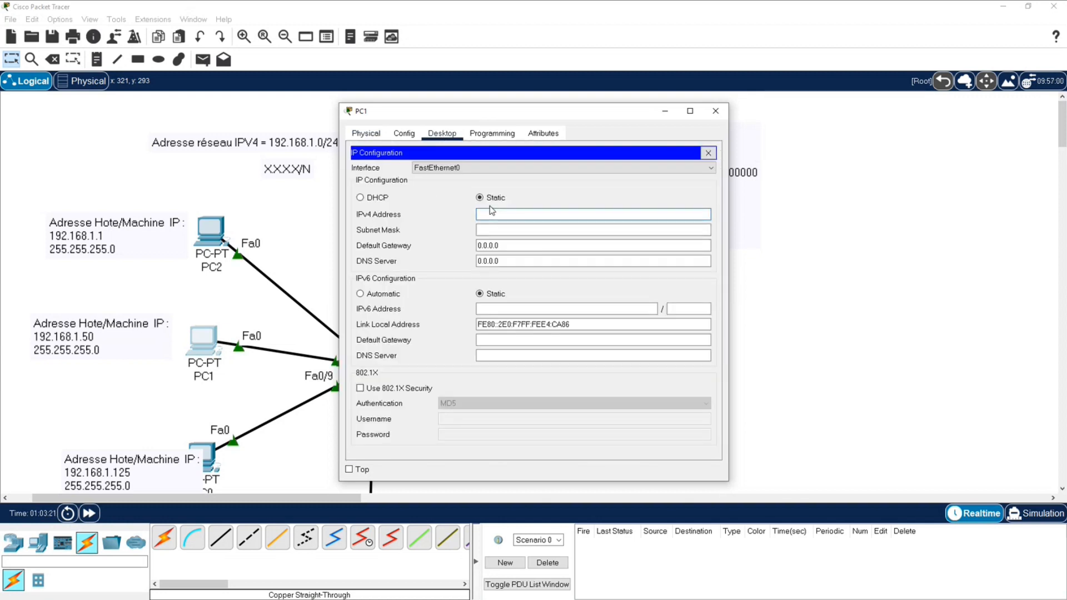
type("192.168.1")
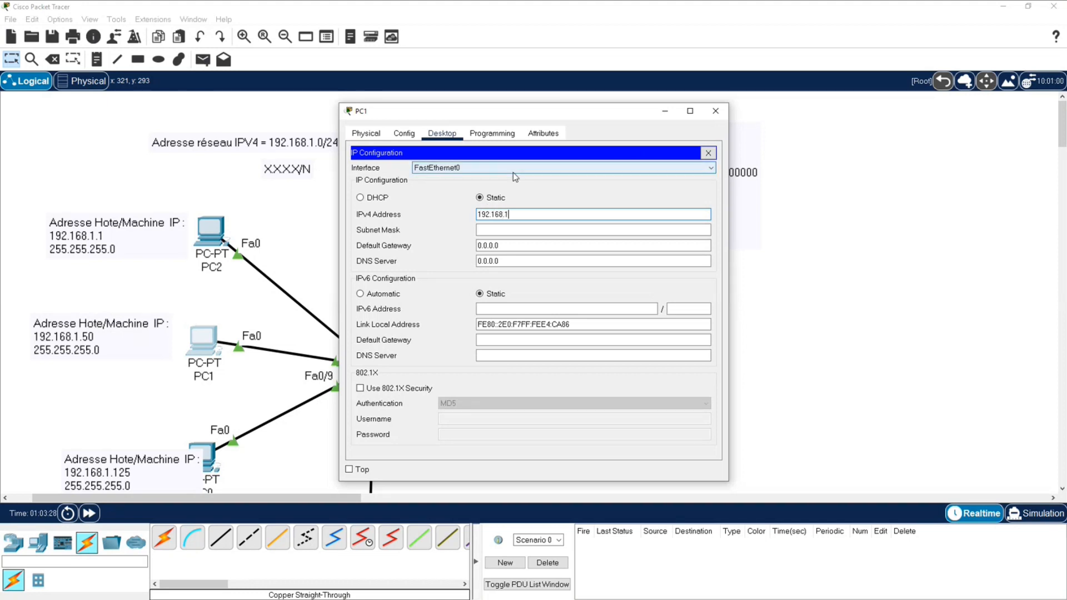
type(".50")
left_click(526, 232)
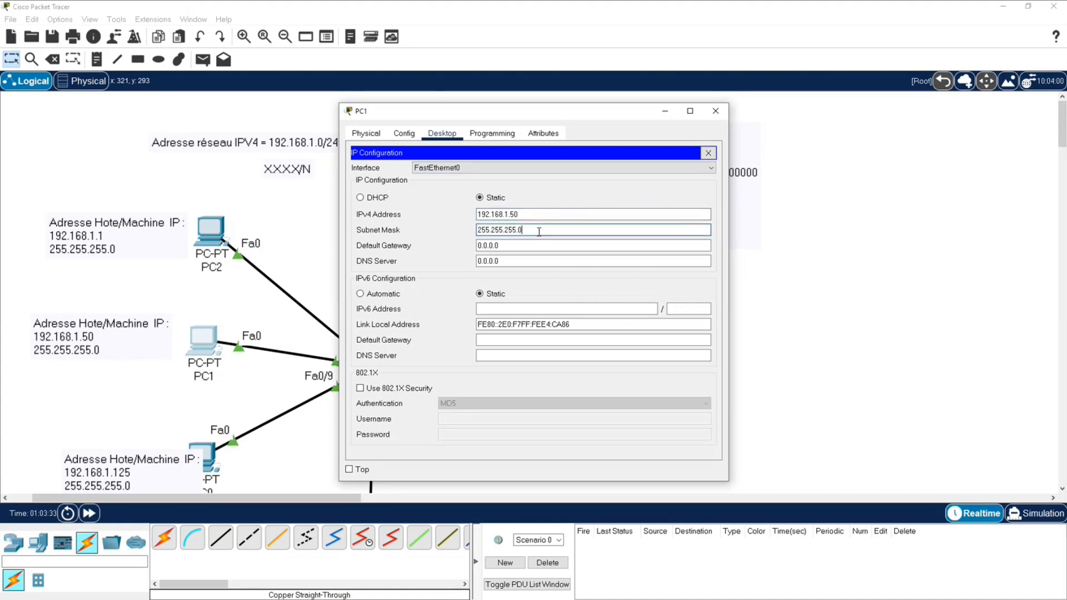
double_click(528, 234)
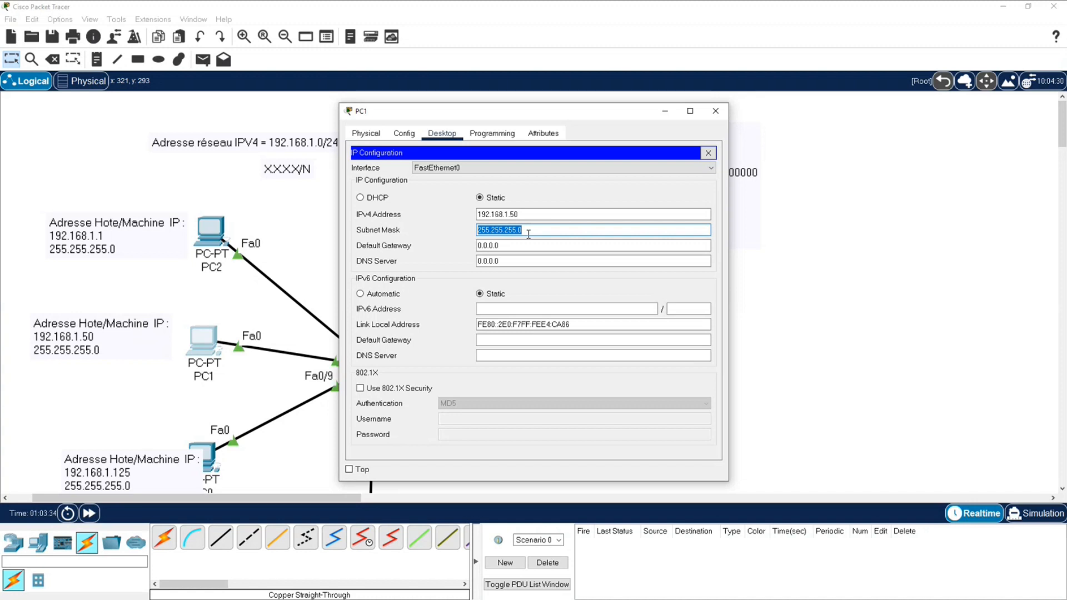
left_click(715, 113)
Step: Configure PC0 with the static IPv4 address 192.168.1.125 and subnet mask 255.255.255.0, and close its window
scroll(216, 435, "down", 3)
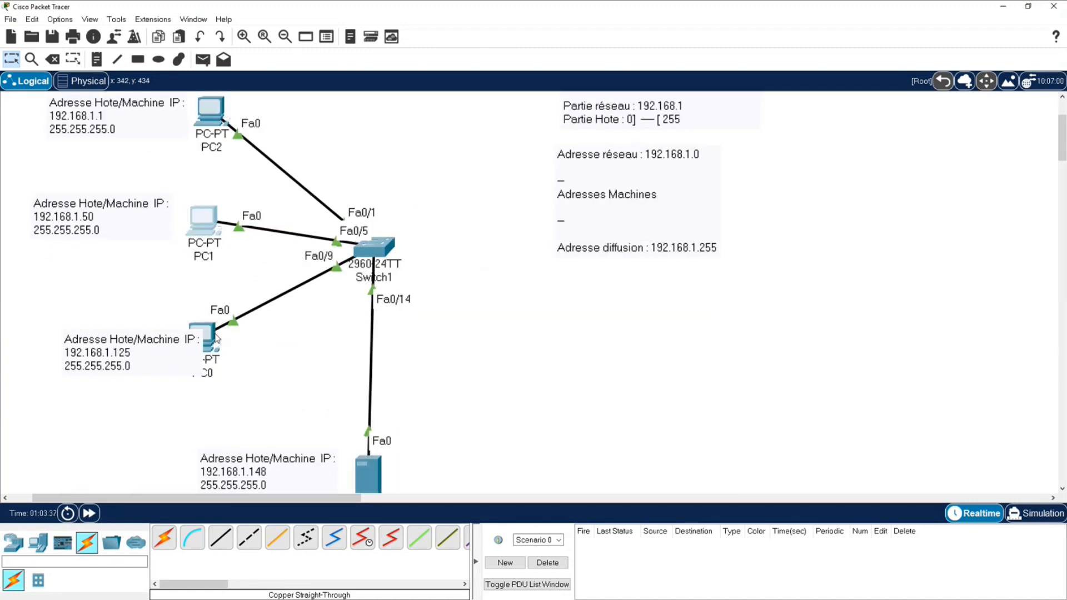
left_click(211, 341)
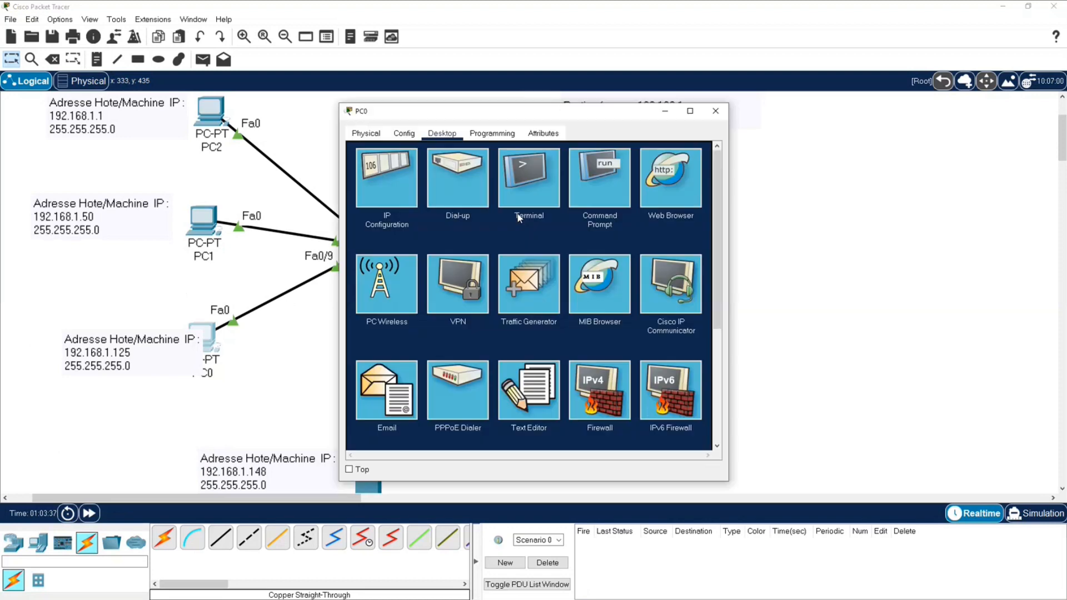
left_click(396, 179)
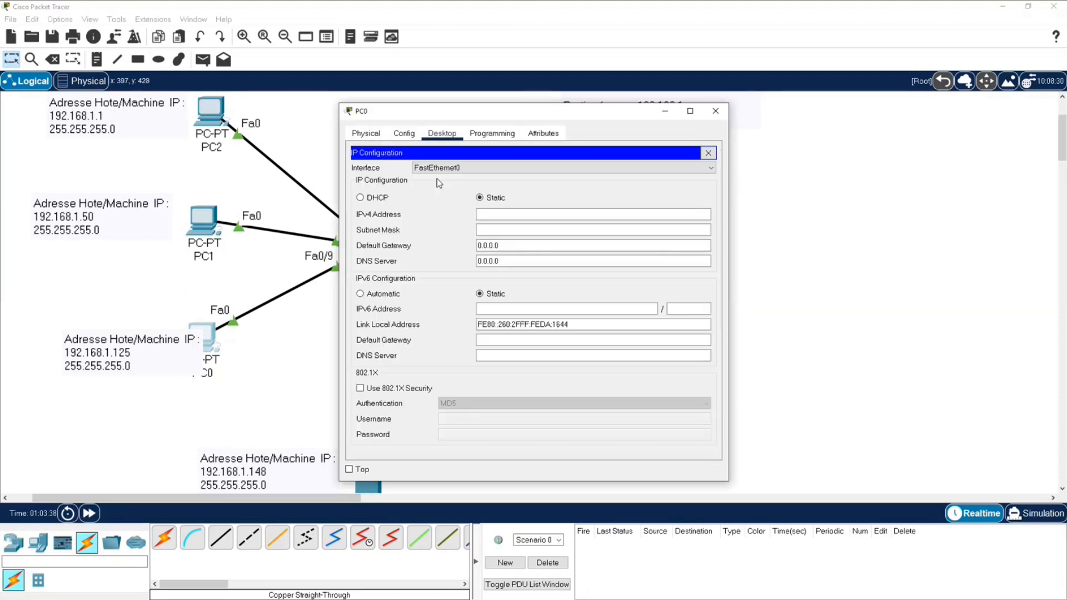
left_click(510, 214)
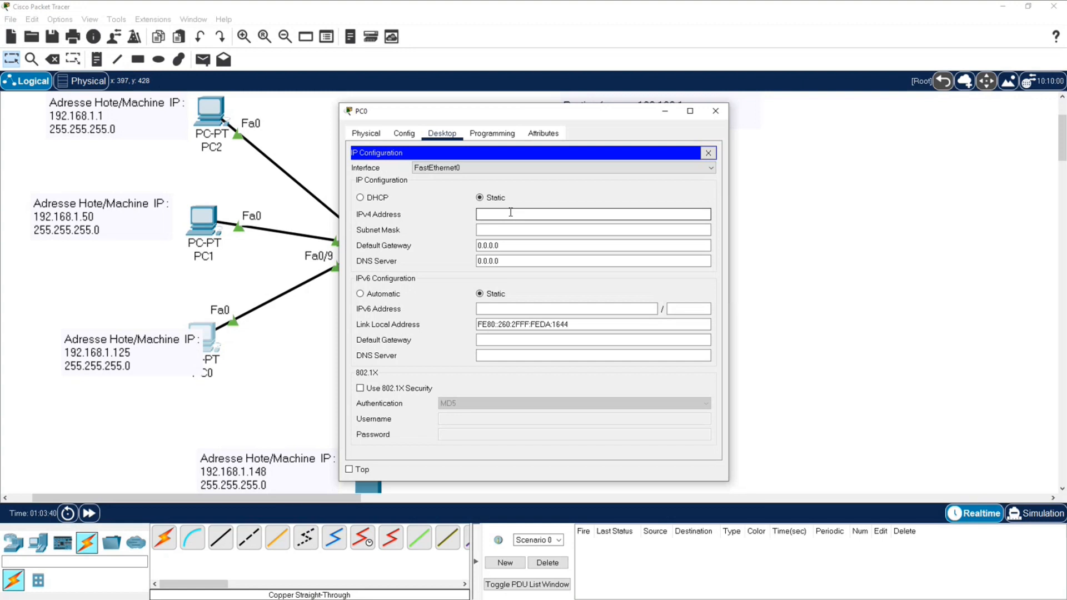
type("192.168.1.125")
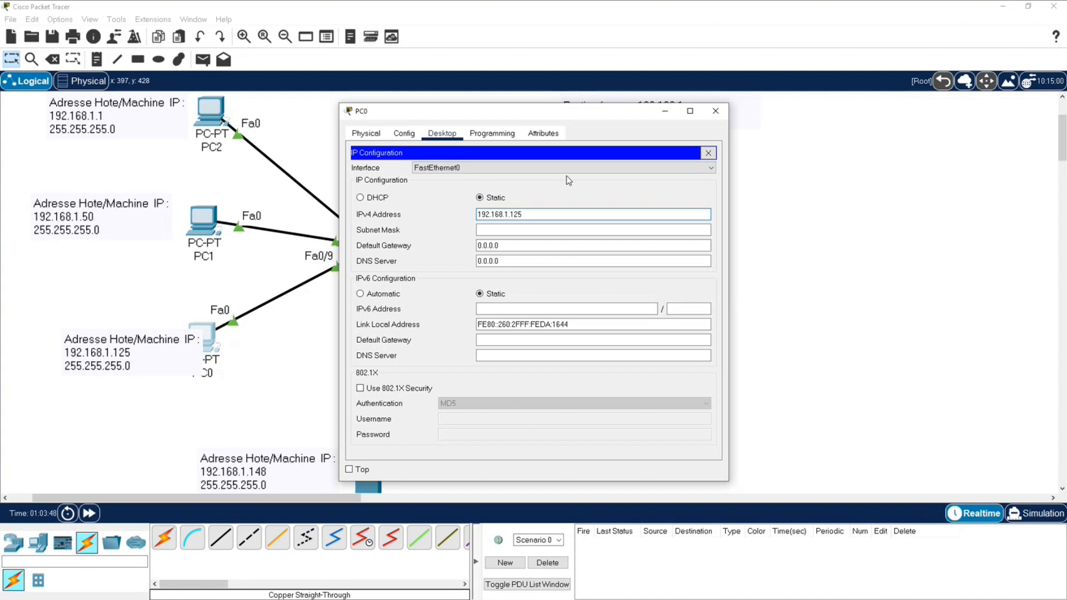
left_click(545, 230)
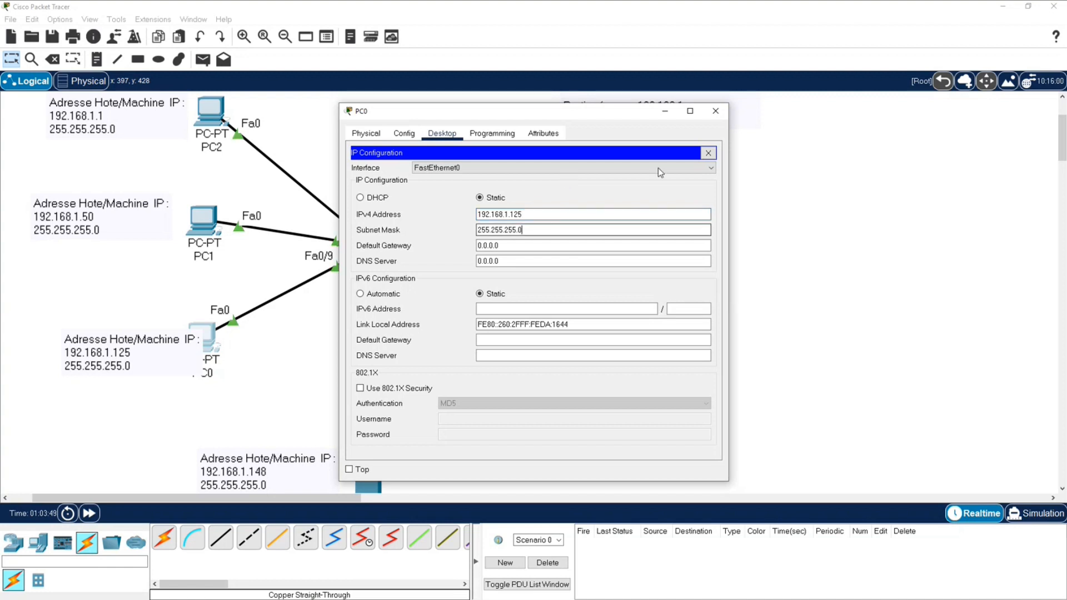
left_click(716, 111)
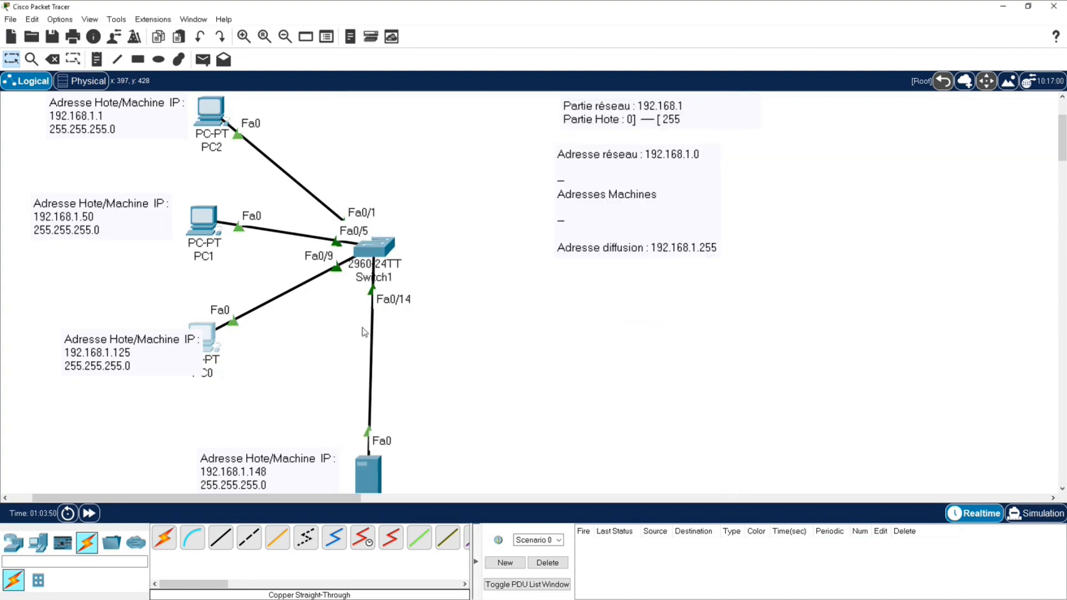
Step: Configure Server0 with the static IPv4 address 192.168.1.148 and subnet mask 255.255.255.0, keeping its window clear of the address note
scroll(389, 345, "down", 3)
left_click(367, 364)
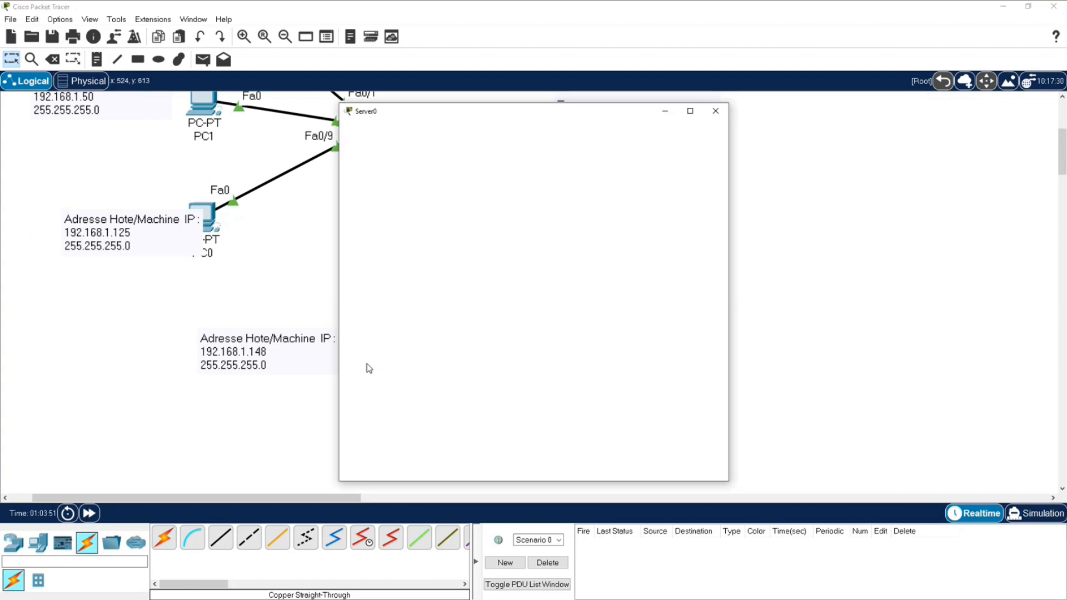
left_click_drag(507, 114, 641, 120)
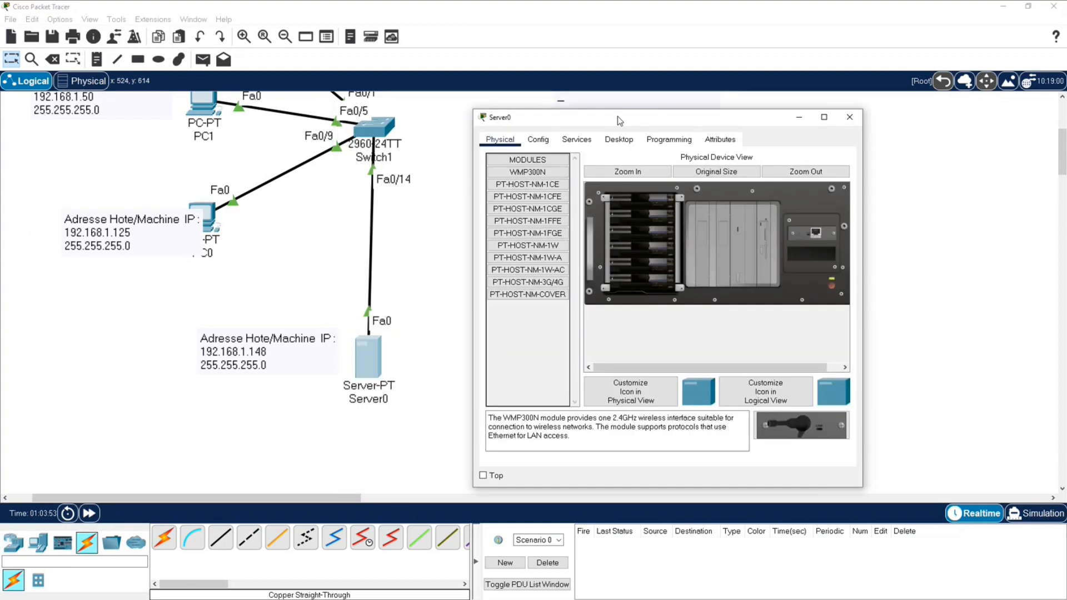
scroll(423, 249, "up", 2)
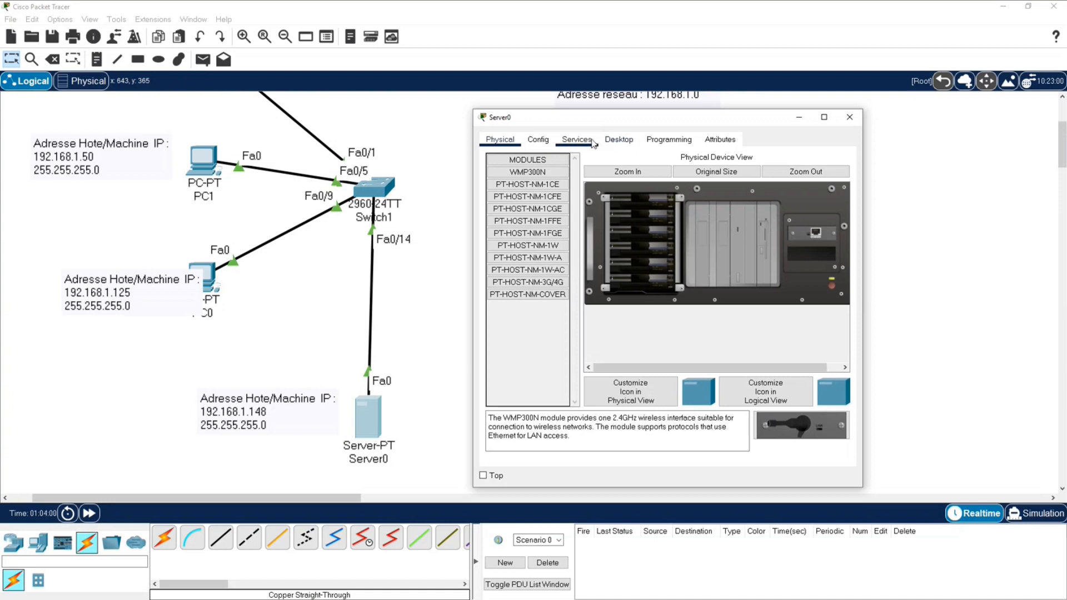
left_click(619, 140)
left_click(528, 198)
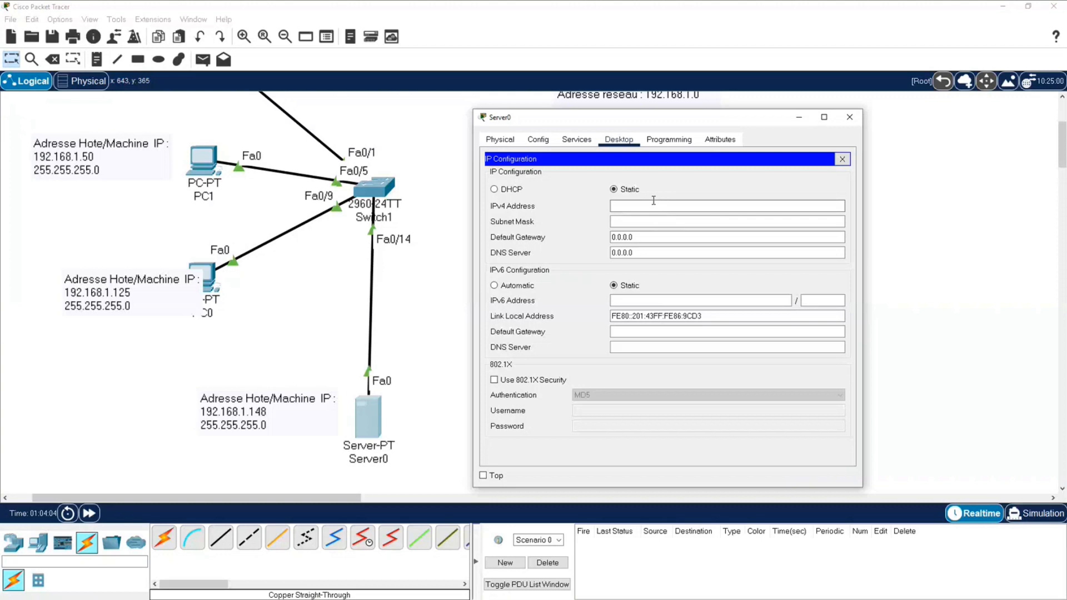
left_click(636, 205)
type("1")
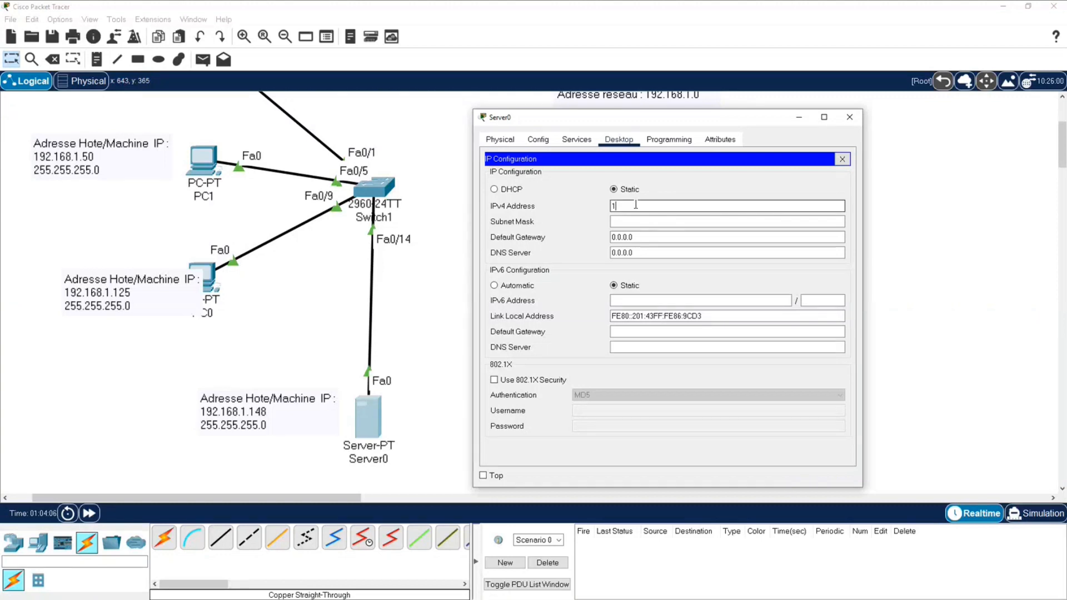
type("92.168")
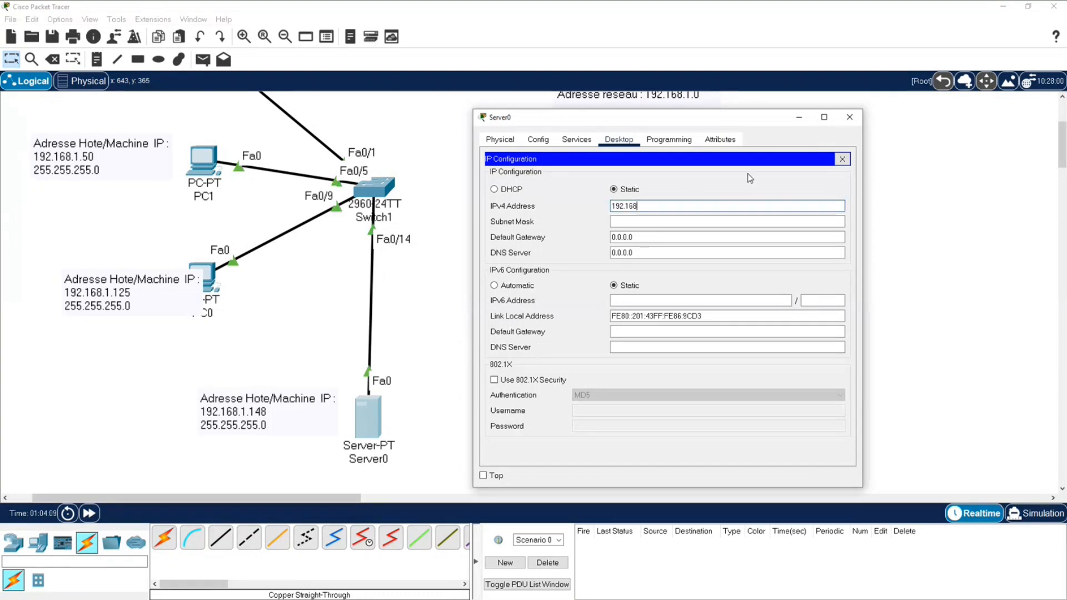
type(".1.148")
left_click(692, 220)
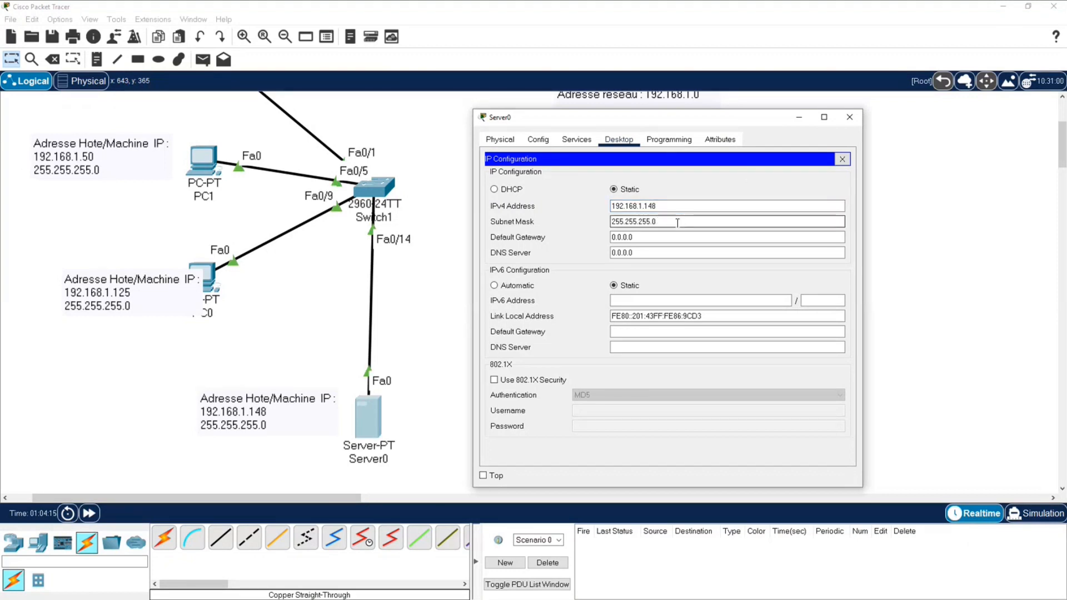
Step: Close Server0's window and move the 192.168.1.125 address note clear of the PC0 icon, in line with the PC1 note
left_click(849, 116)
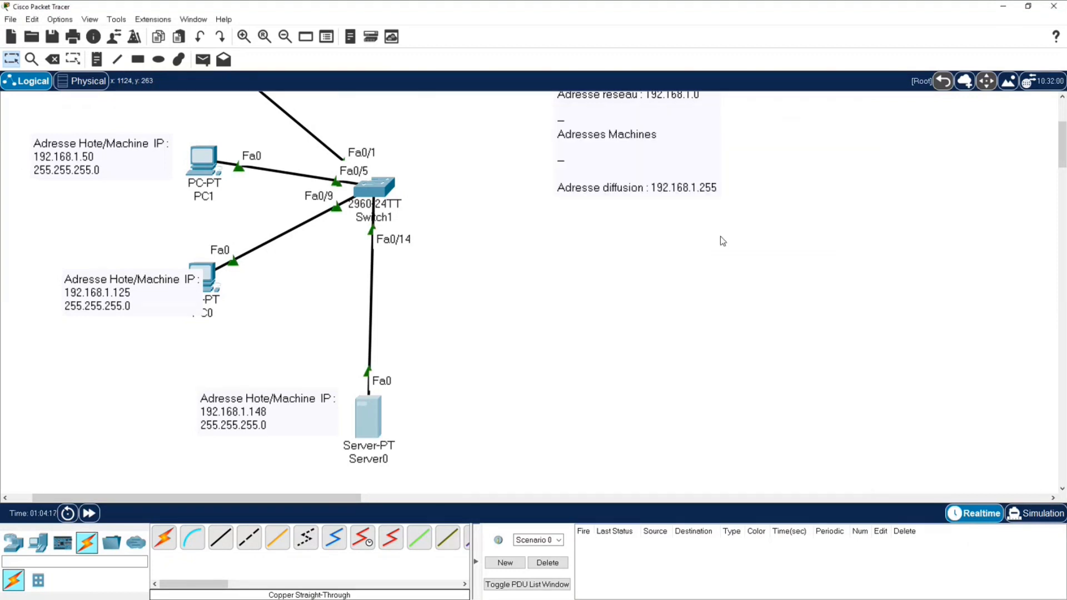
scroll(612, 251, "up", 3)
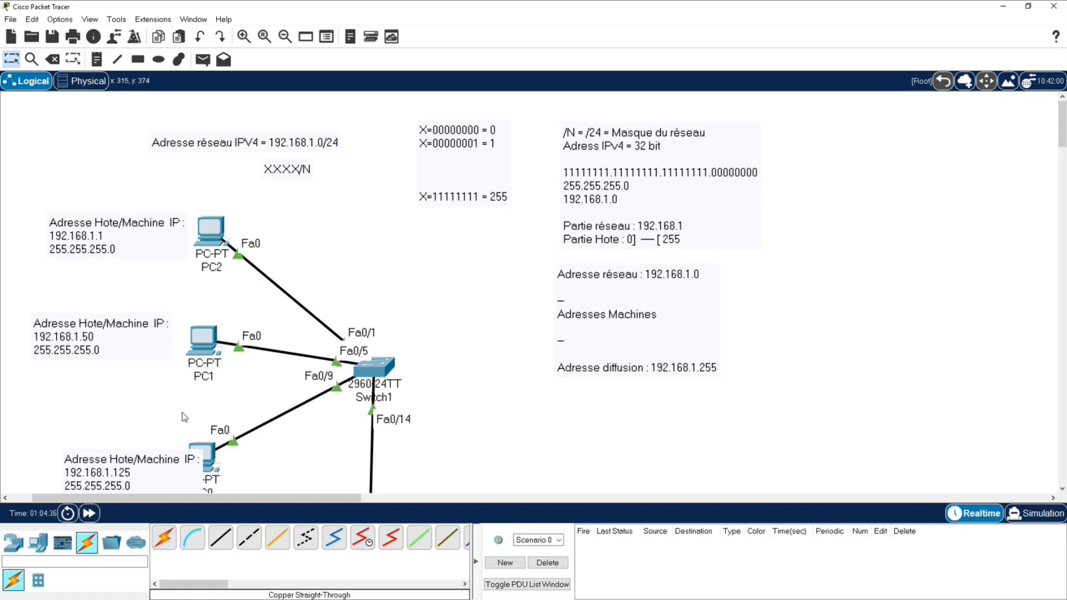
left_click_drag(142, 469, 110, 452)
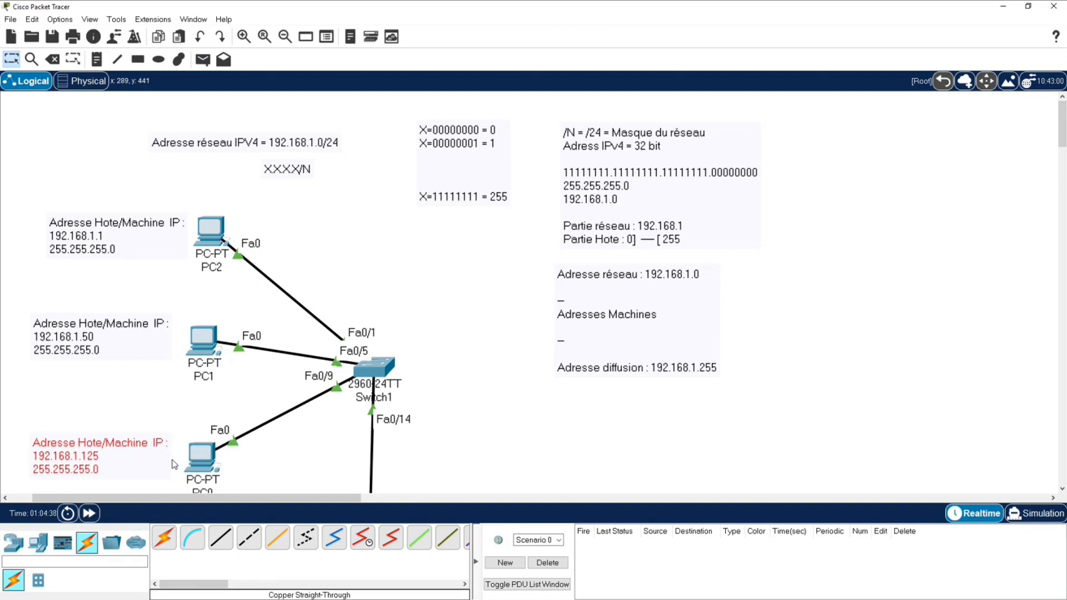
left_click(672, 433)
scroll(691, 425, "down", 3)
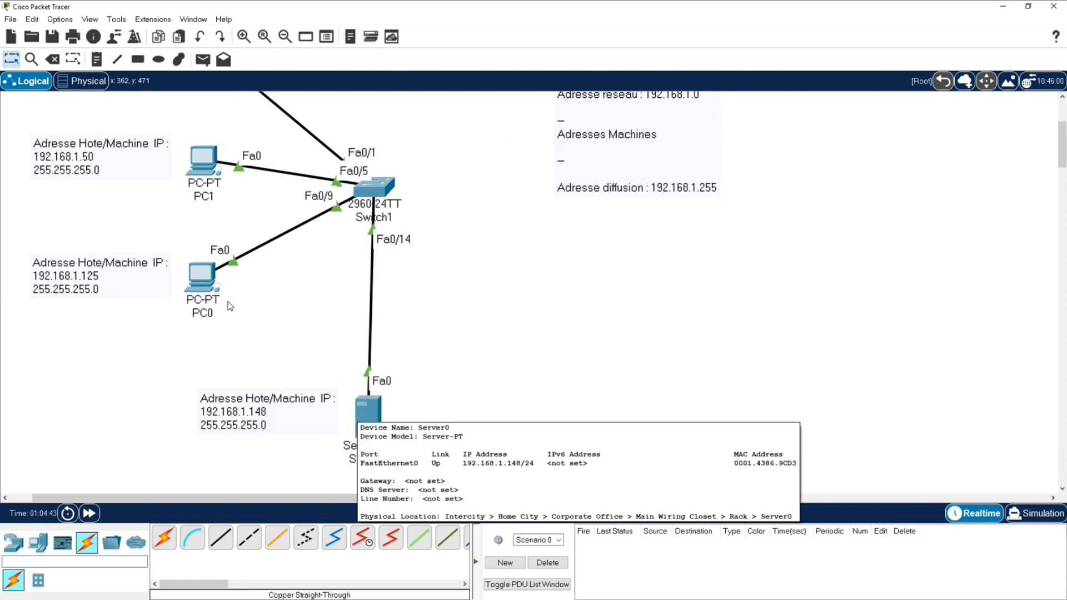
left_click(202, 286)
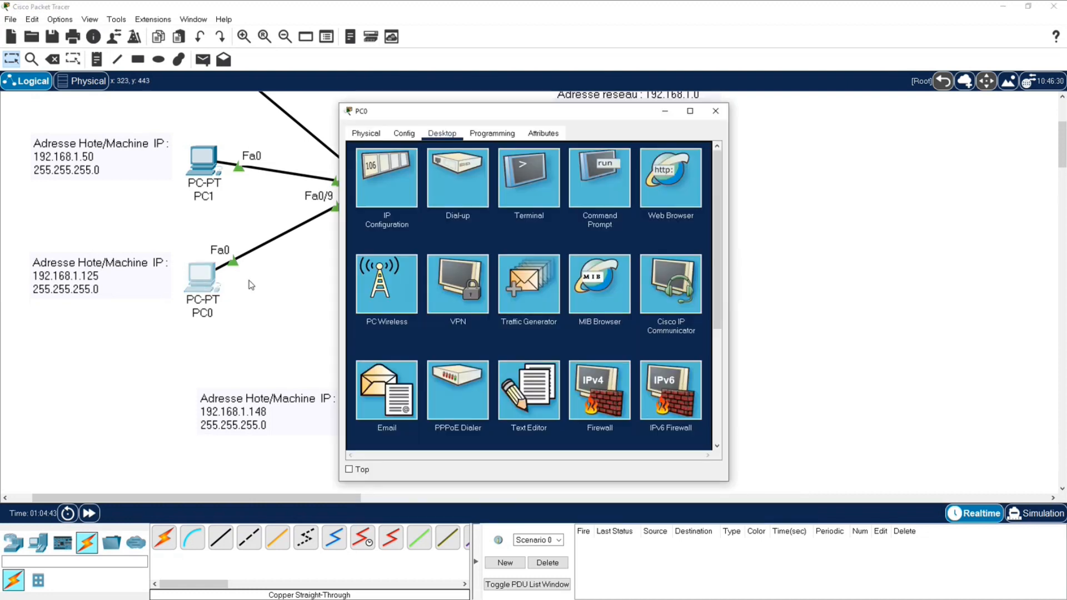
left_click(671, 178)
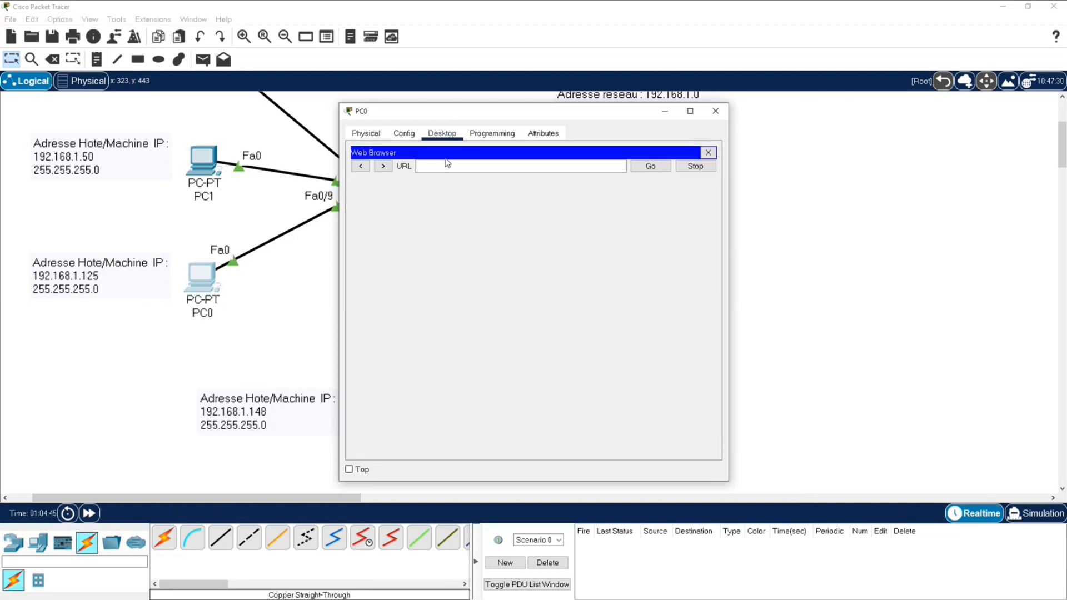
left_click(435, 170)
type("ww")
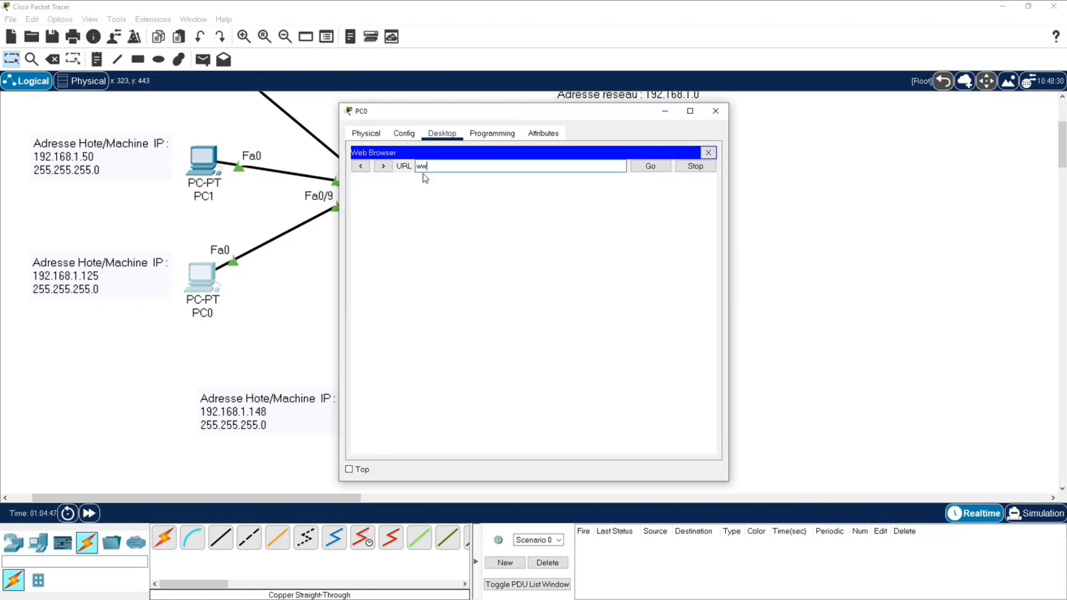
type("w.ma")
key("BackSpace")
type("banque.com")
left_click(650, 166)
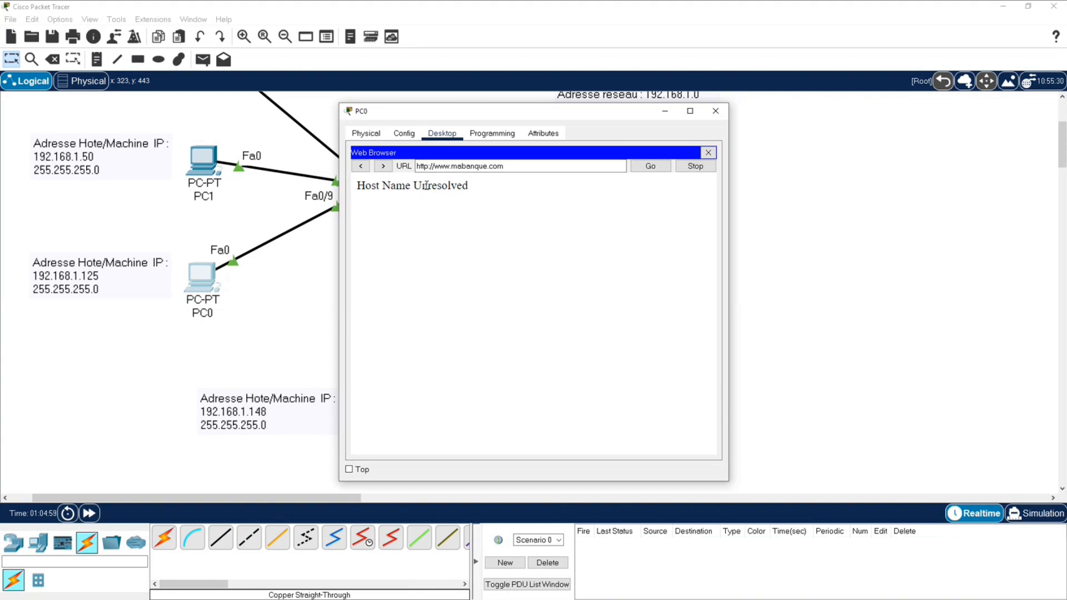
left_click_drag(448, 115, 671, 155)
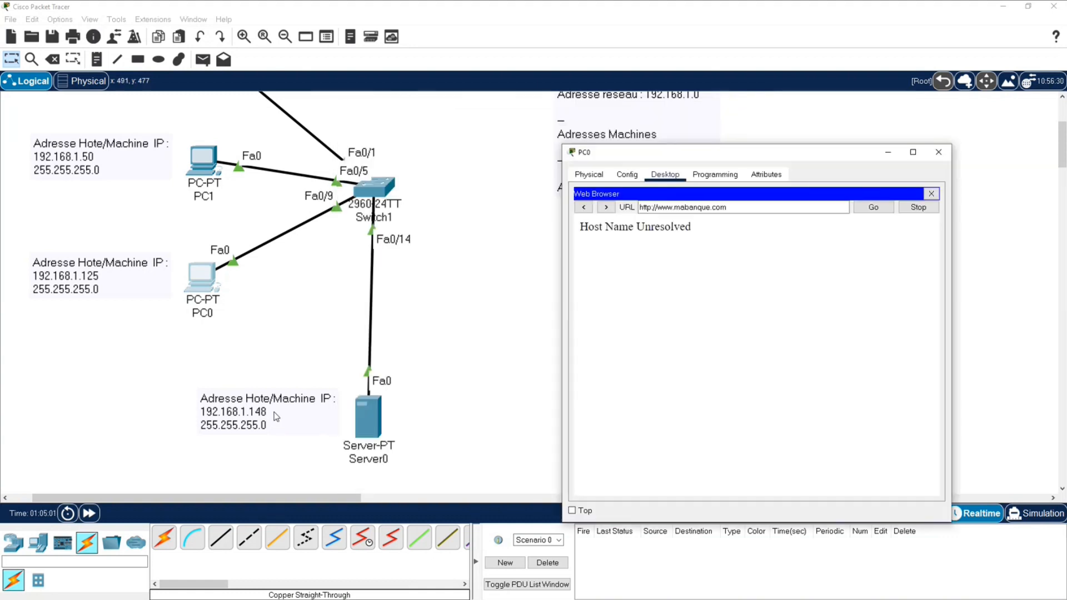
Step: Examine Server0's available services and its HTTP settings, and close the window
left_click(369, 418)
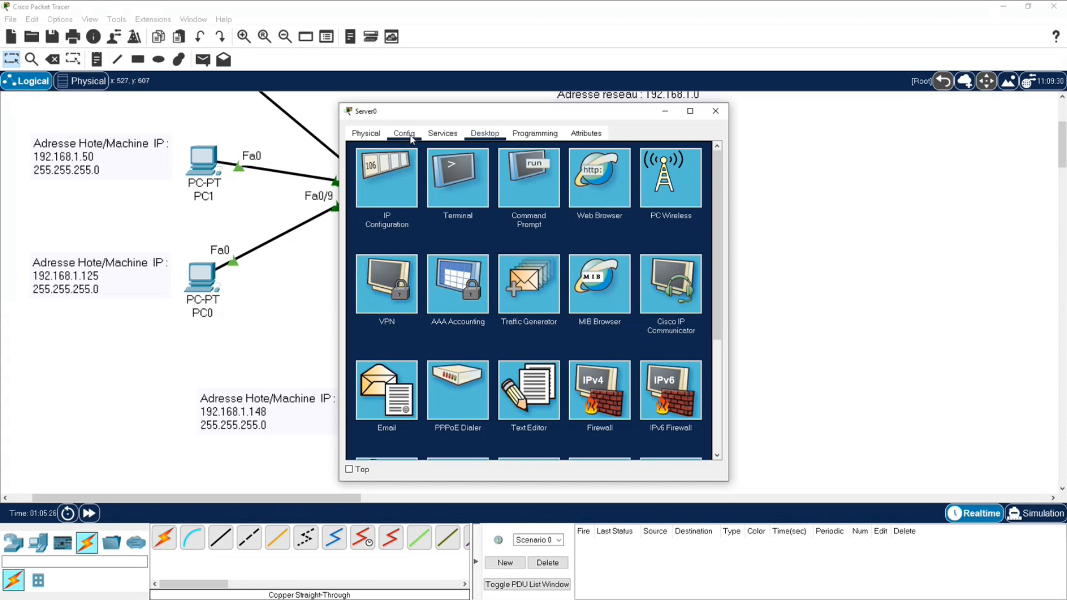
left_click(448, 135)
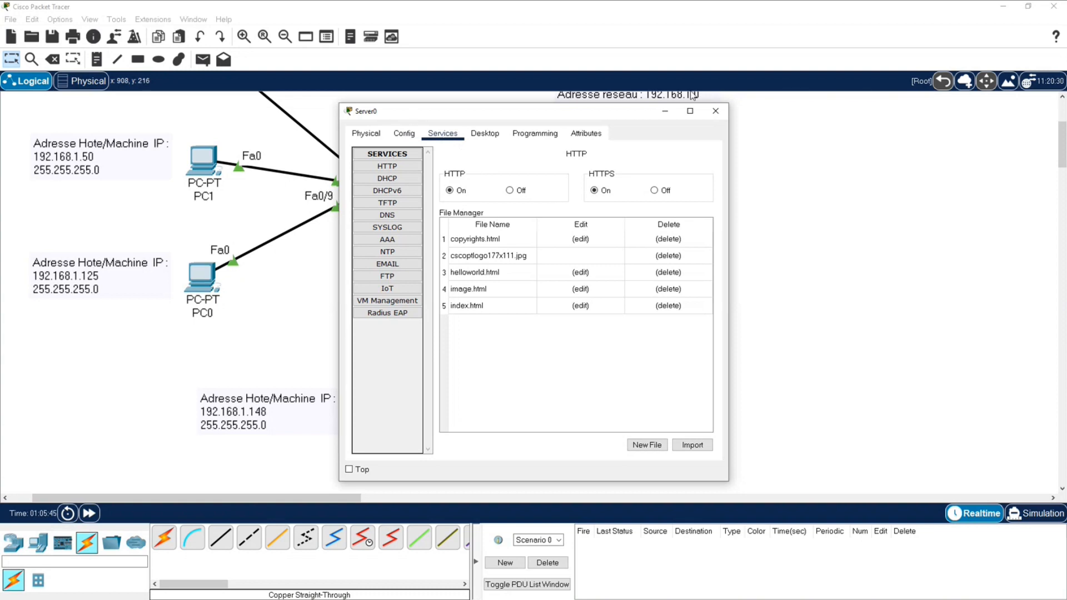
left_click(715, 110)
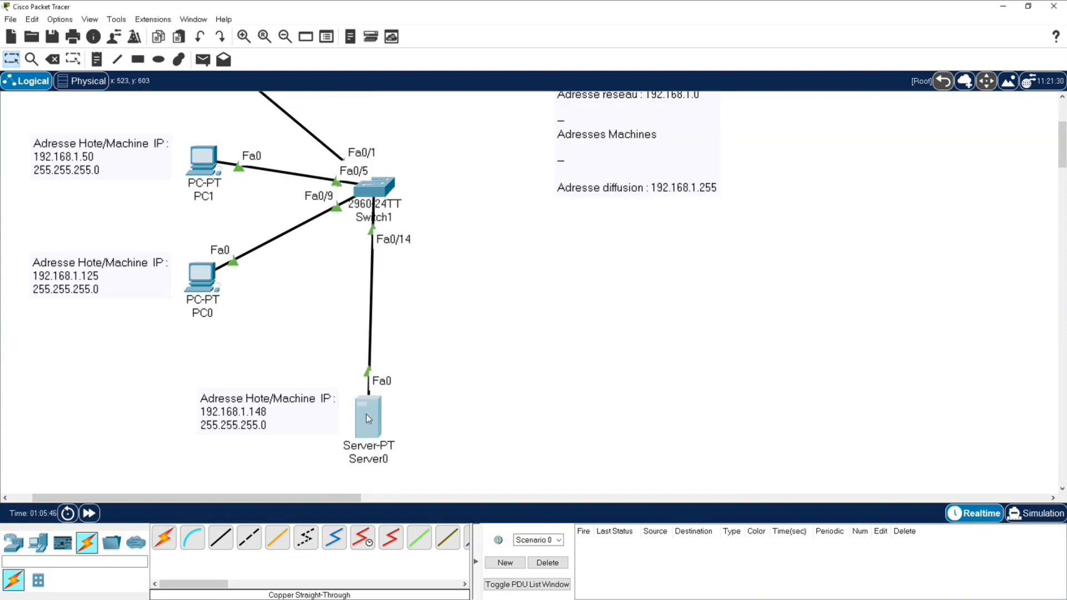
Step: Open index.html for editing in Server0's HTTP service, keeping the window clear of the network diagram
left_click(366, 415)
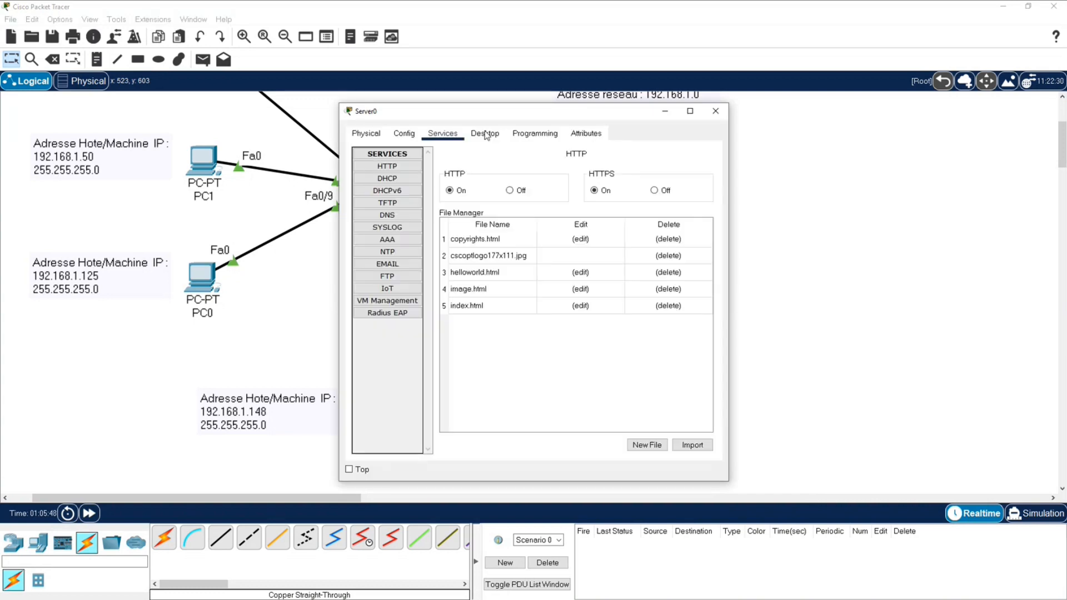
left_click_drag(448, 115, 636, 116)
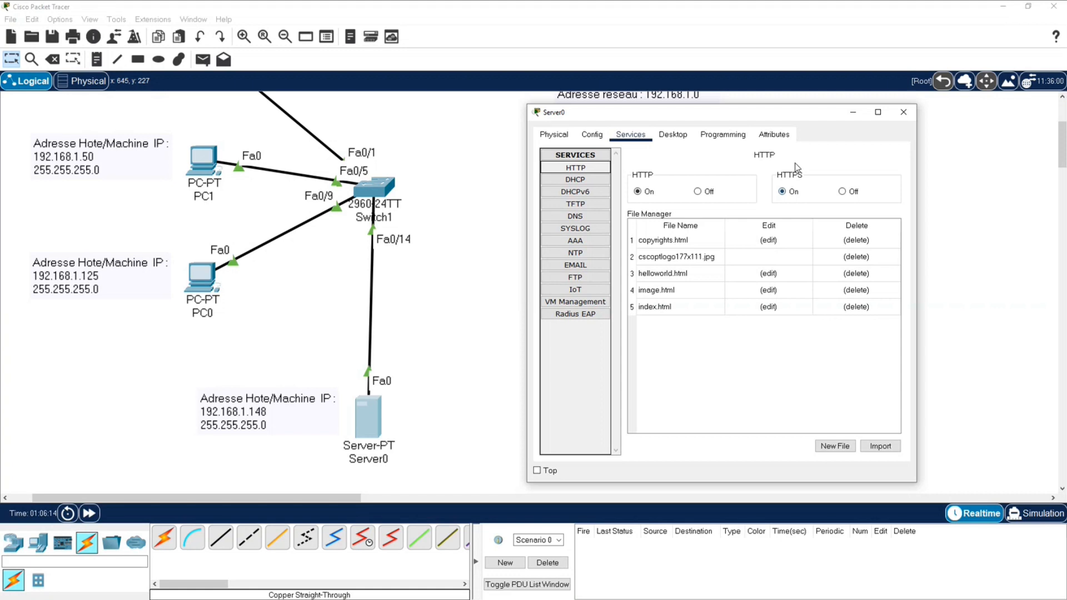
left_click(656, 306)
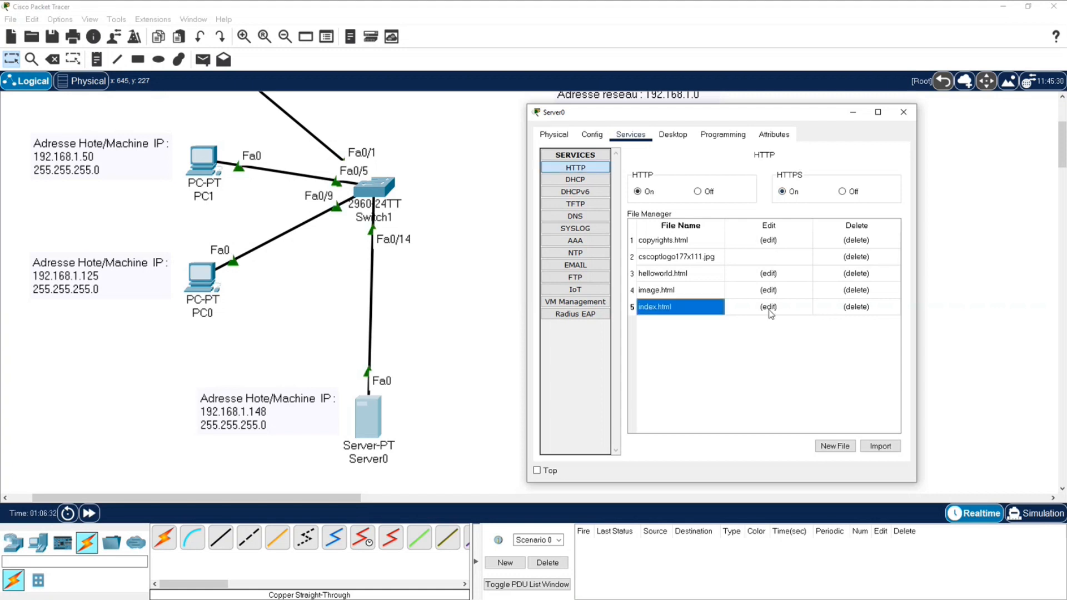
left_click(770, 311)
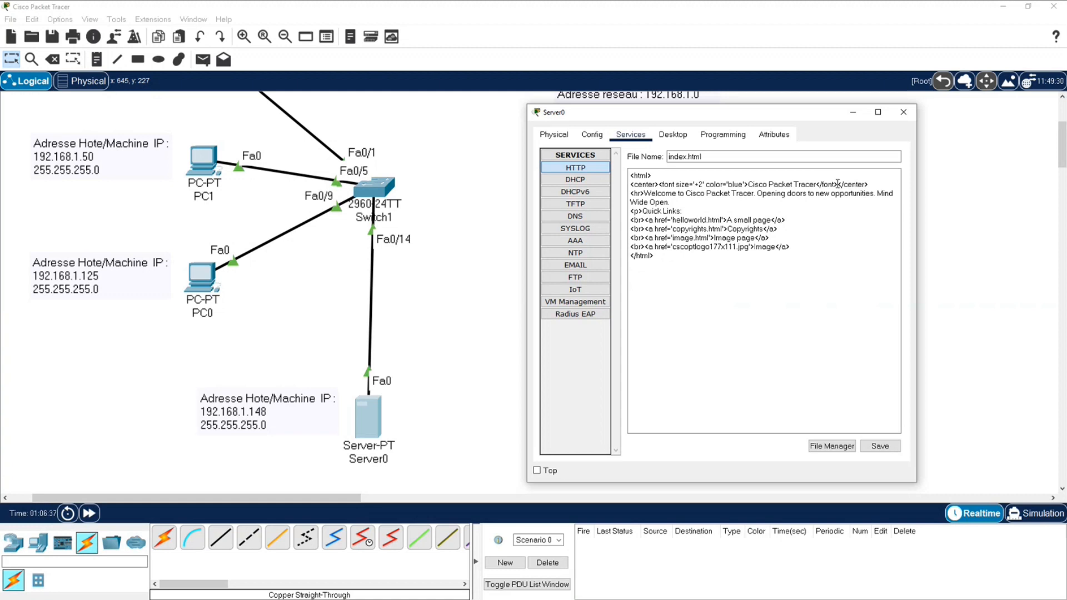
Step: Replace the blue heading text in index.html with "2023-02-21 Formation Cisco pour les agents"
left_click_drag(817, 185, 749, 185)
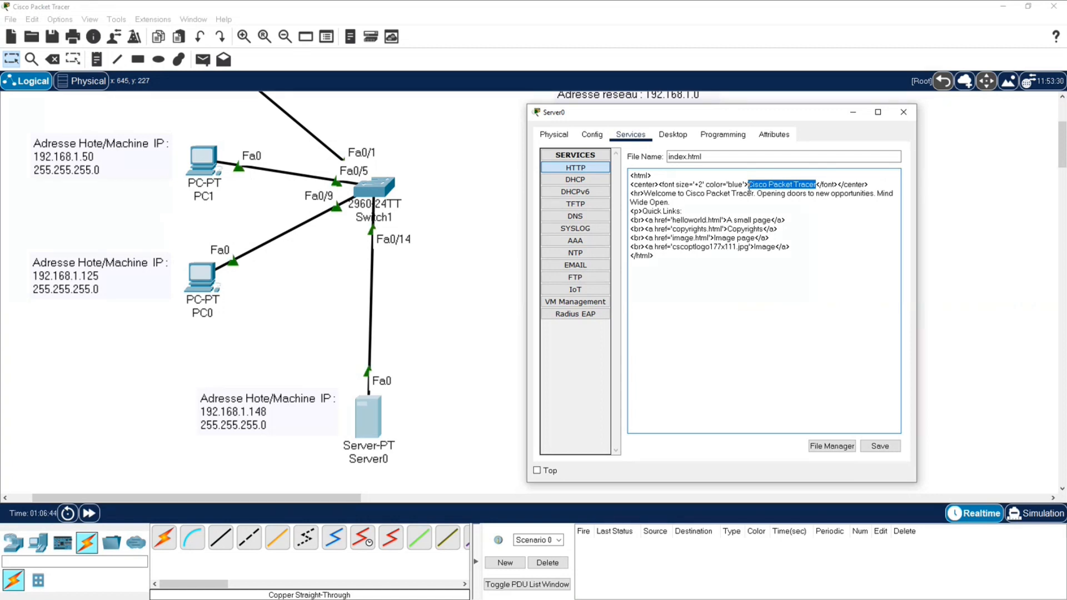
type("20")
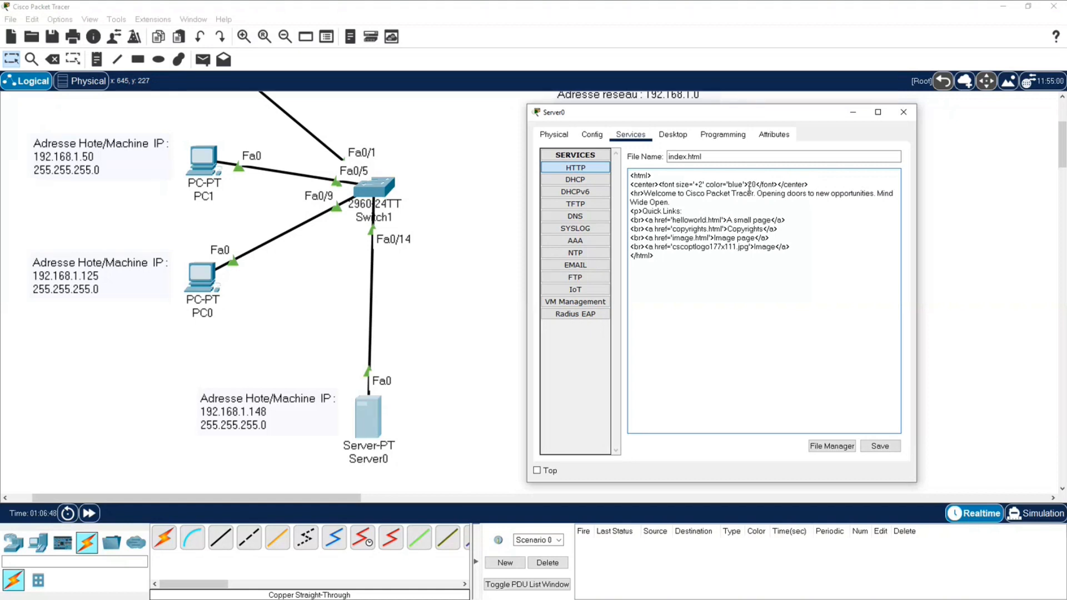
type("23-")
type("02-21 Formation Cisco pour les ag")
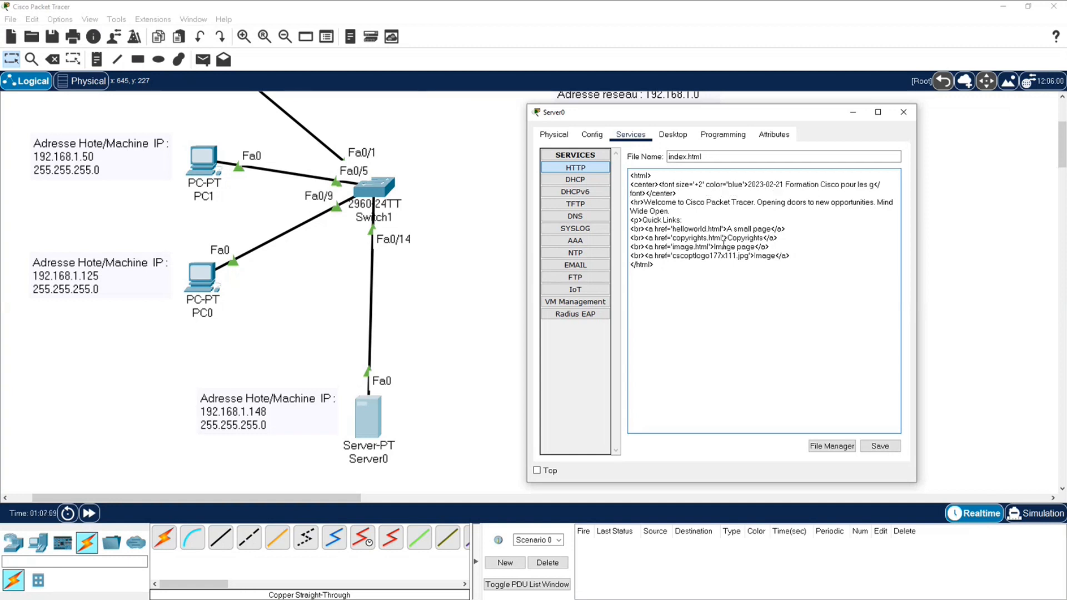
type("ent")
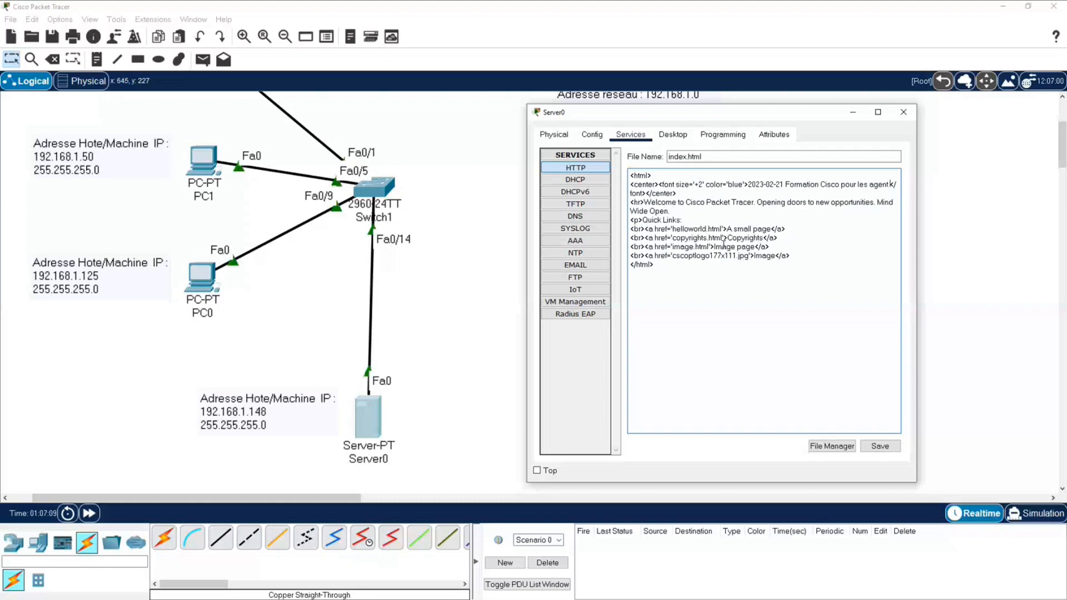
type("s")
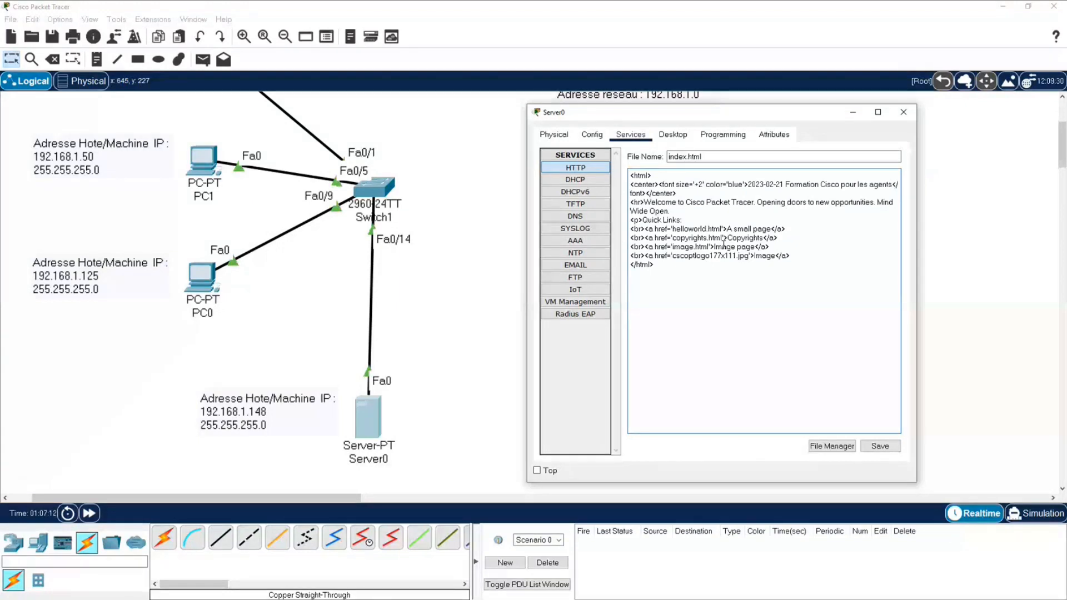
Step: Replace the welcome text after the hr tag with "Web Site de transactions" and save index.html, accepting the overwrite
left_click_drag(670, 210, 662, 203)
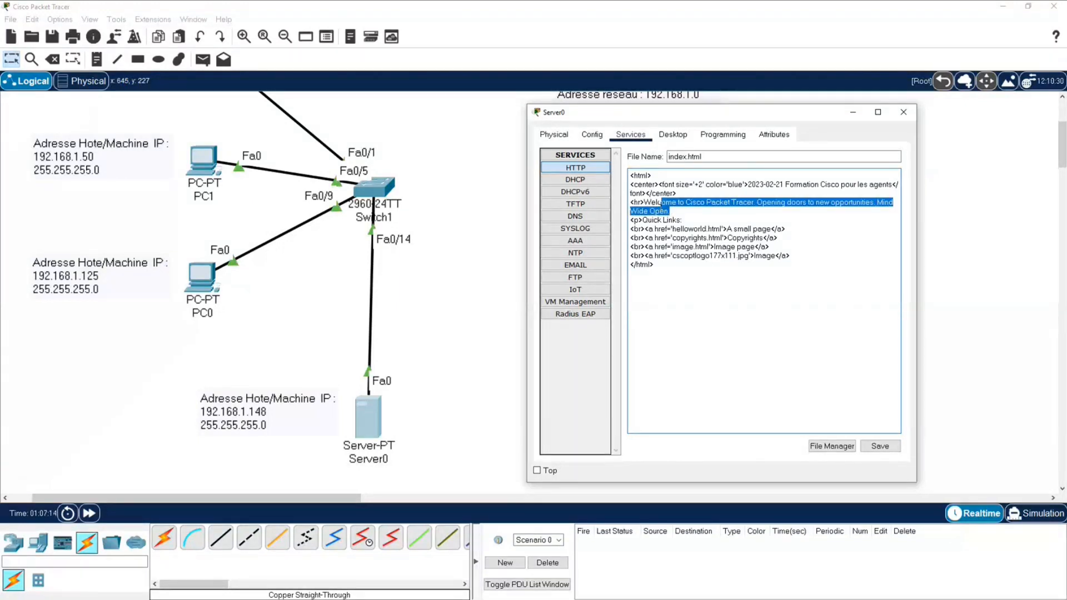
key("BackSpace")
key("BackSpace")
key("BackSpace")
key("BackSpace")
key("BackSpace")
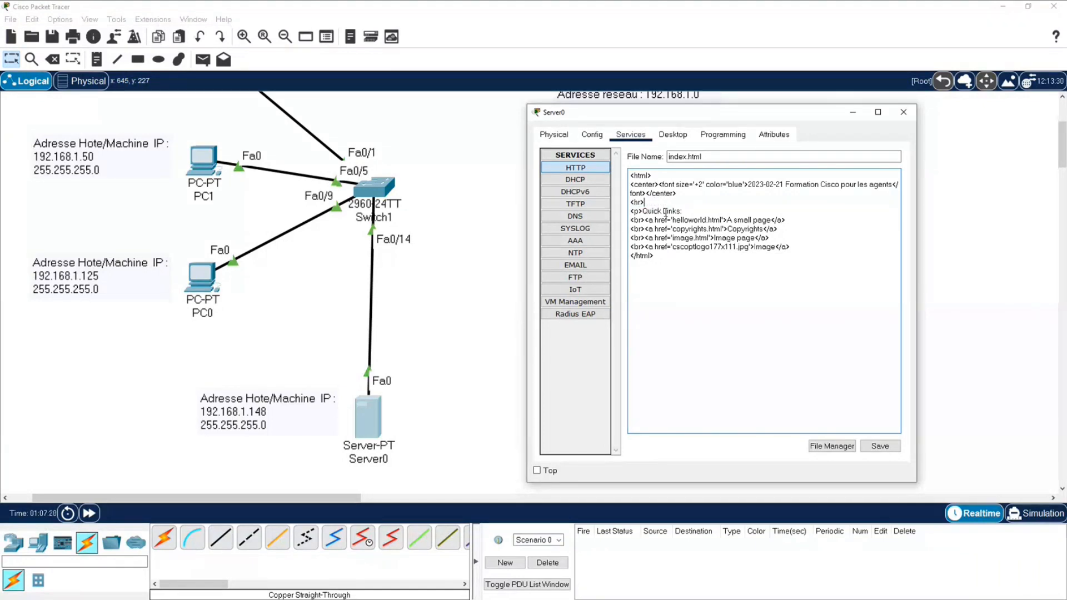
type("Web Site de tra")
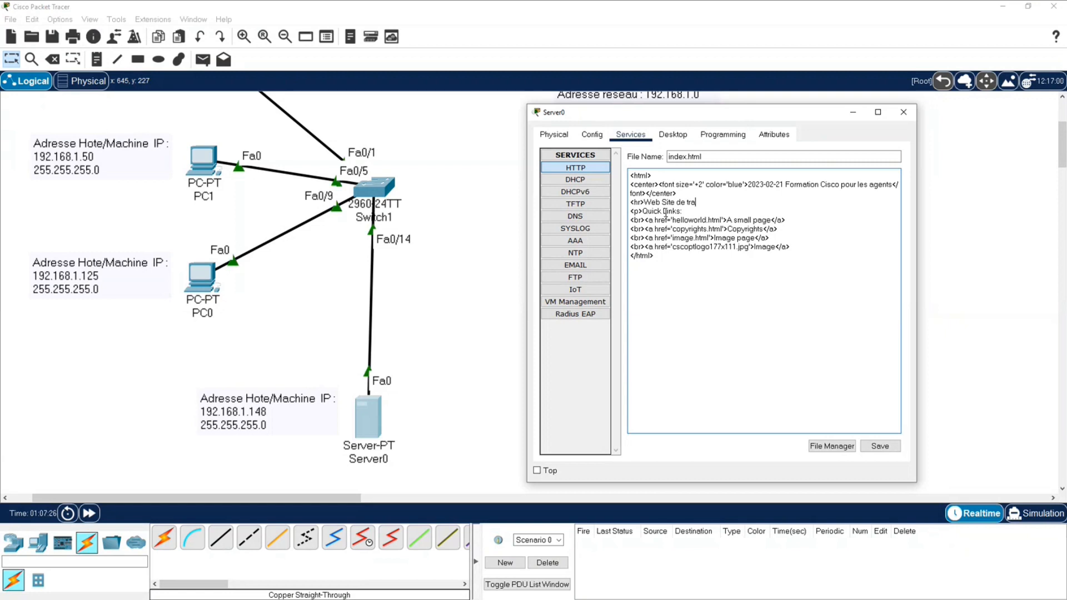
type("nsactions")
left_click(895, 449)
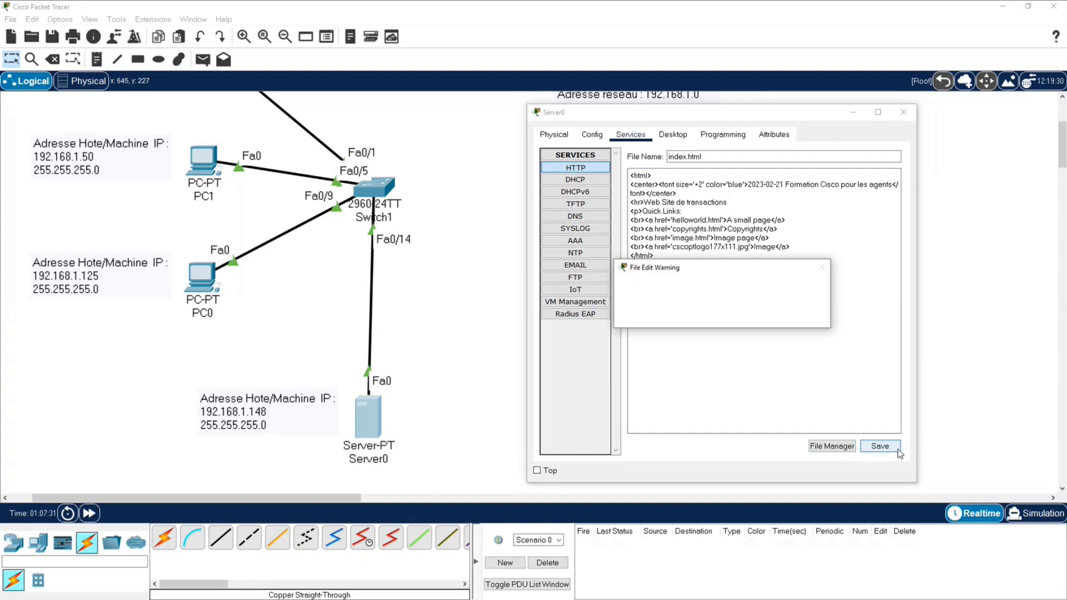
left_click(764, 312)
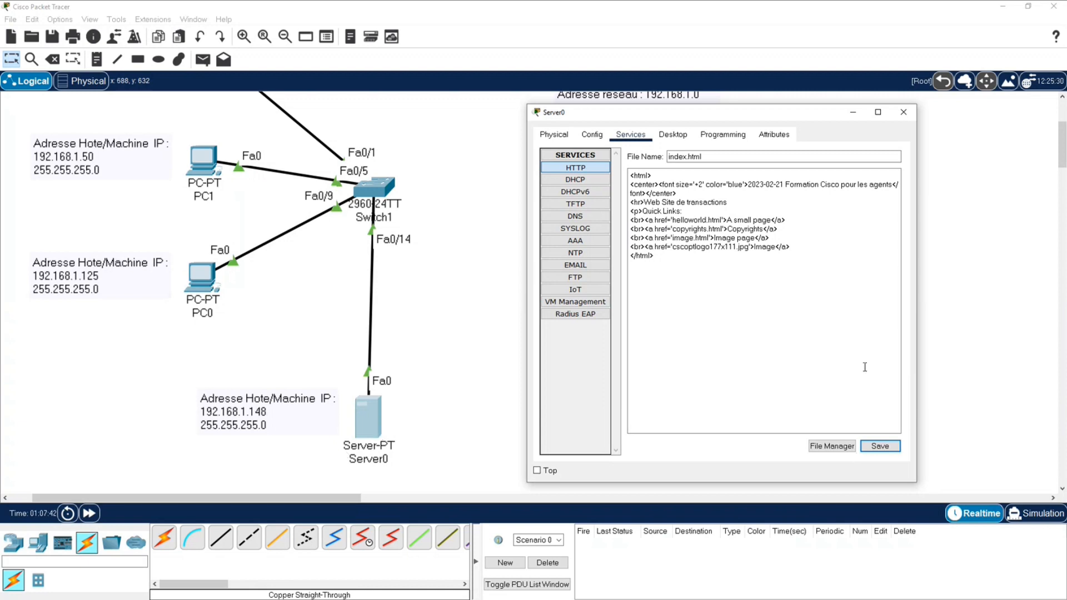
left_click(222, 285)
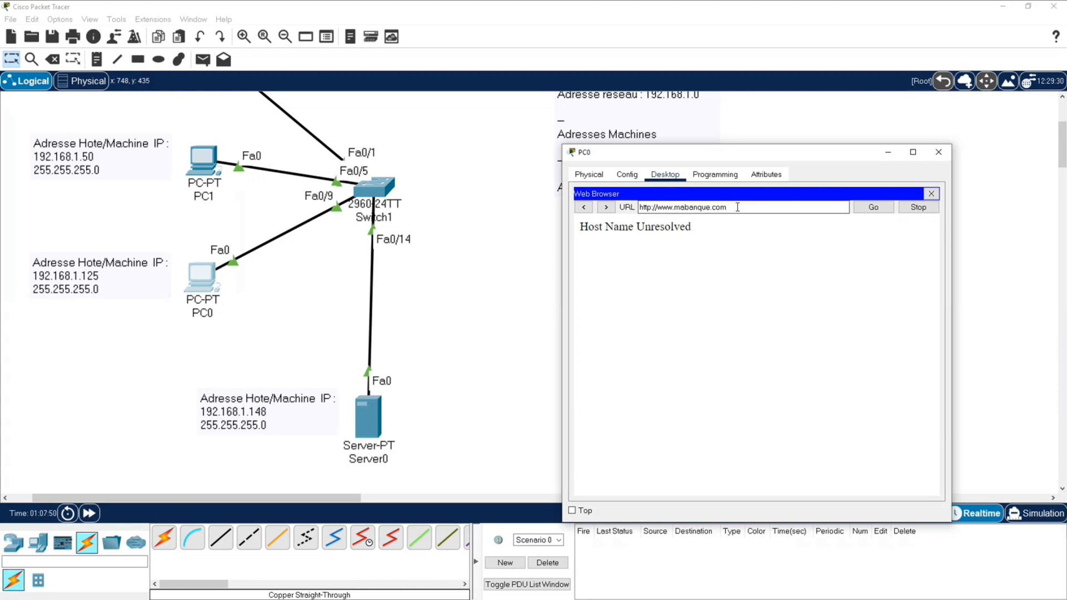
left_click_drag(728, 207, 656, 207)
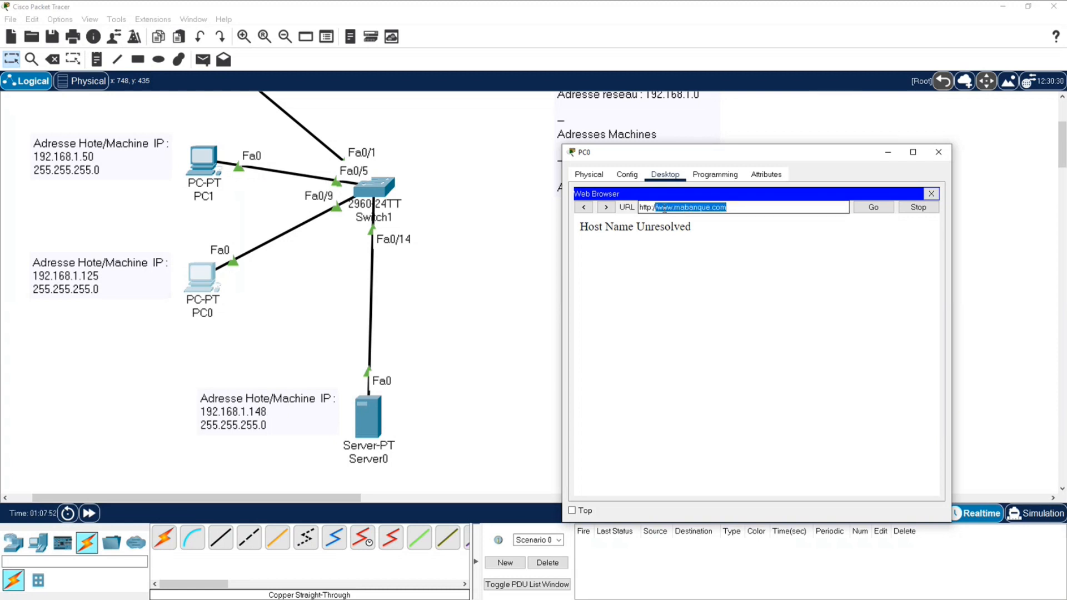
left_click(679, 207)
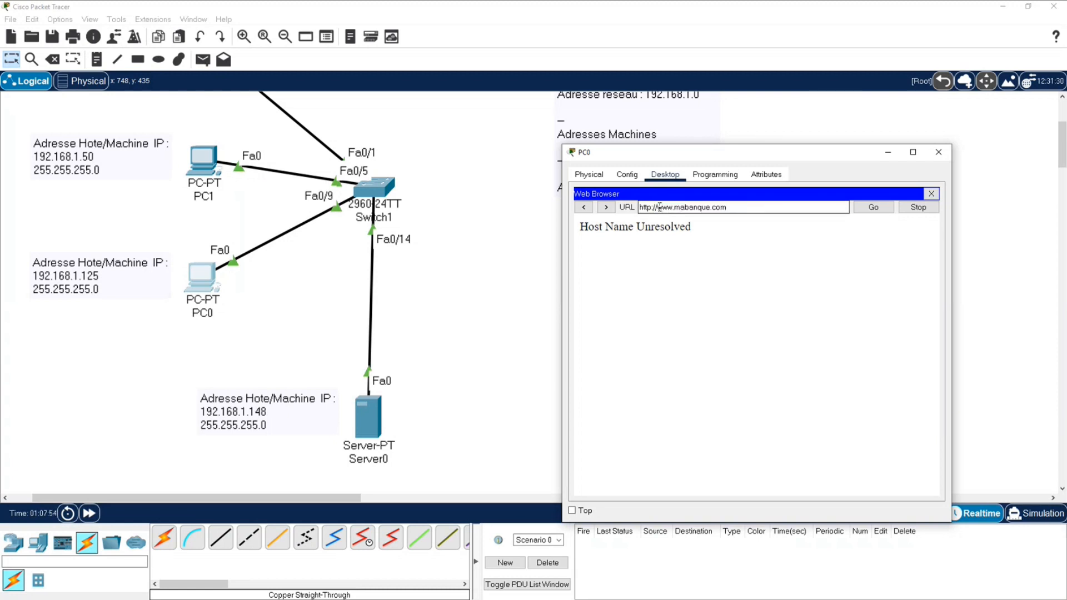
left_click_drag(658, 207, 748, 207)
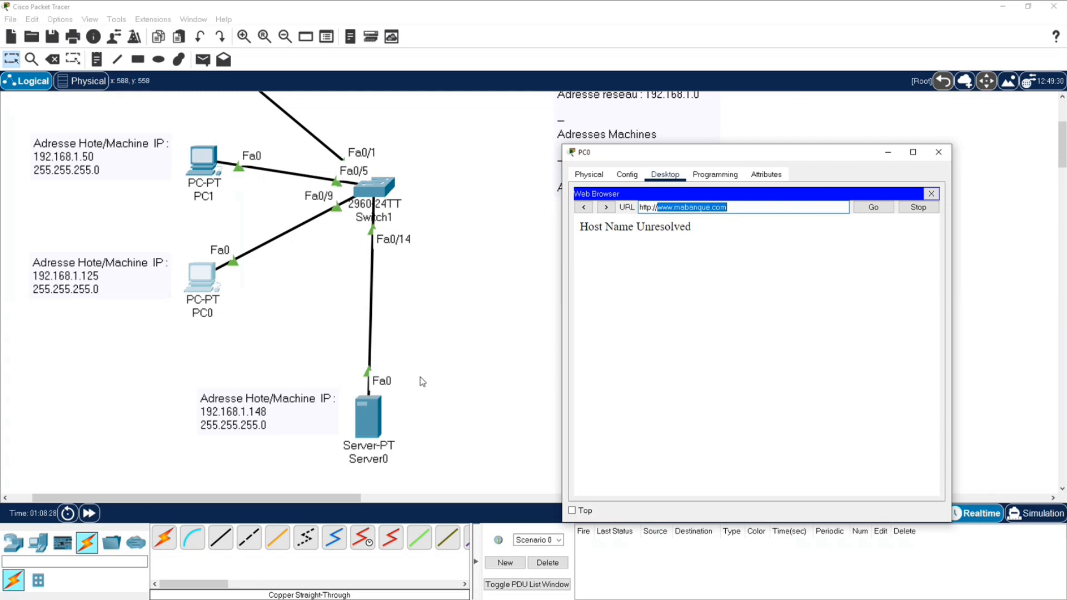
Step: Add a second server to the workspace beside Server0
left_click(38, 547)
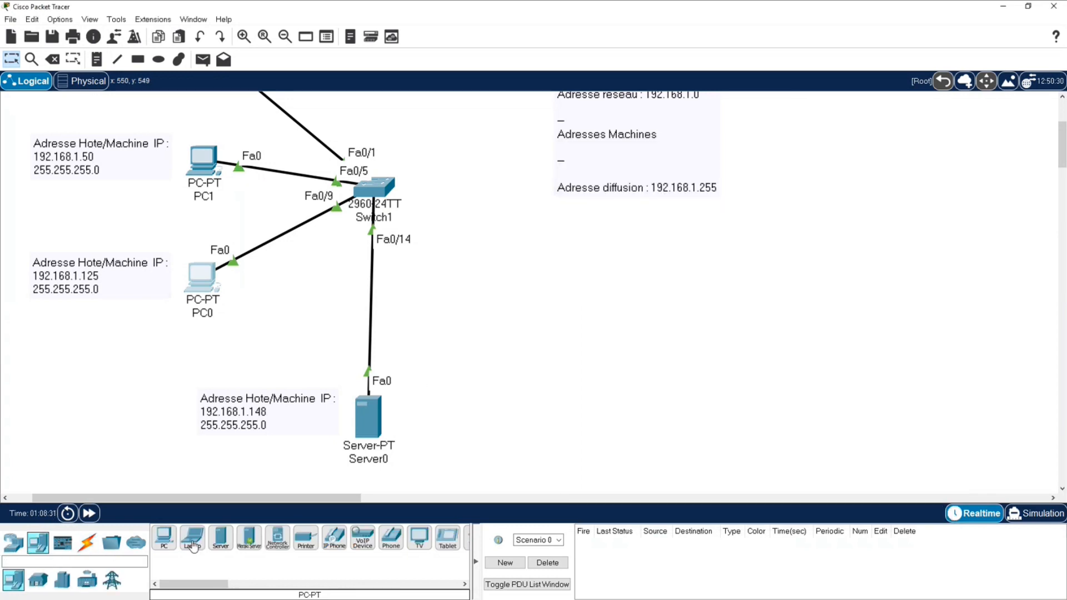
left_click(220, 538)
left_click(503, 422)
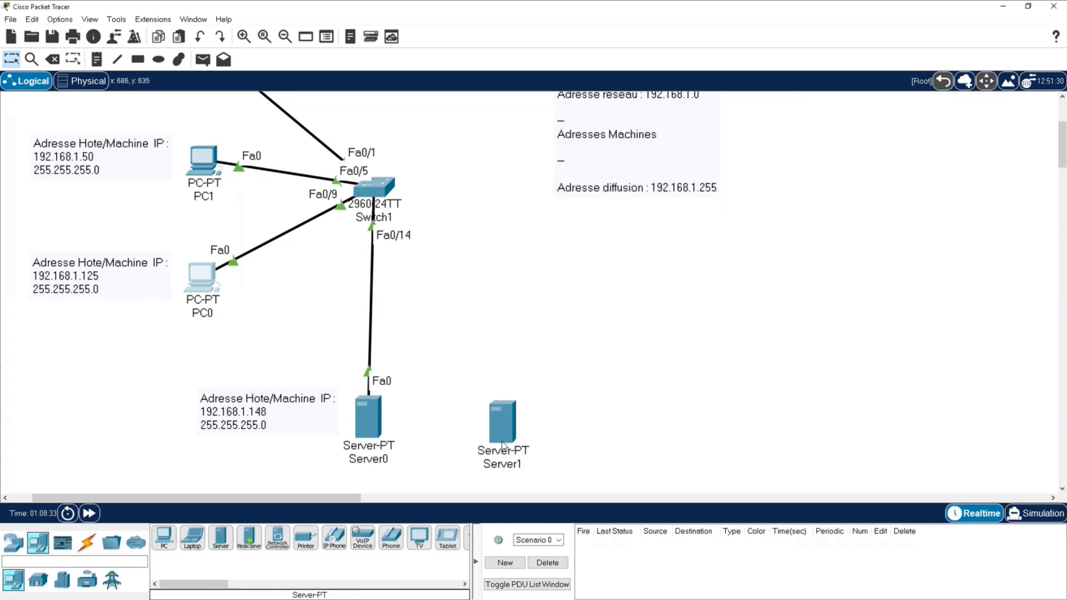
left_click_drag(504, 423, 475, 411)
Step: Rename Server0, the server connected to the switch, as WEB
left_click(372, 460)
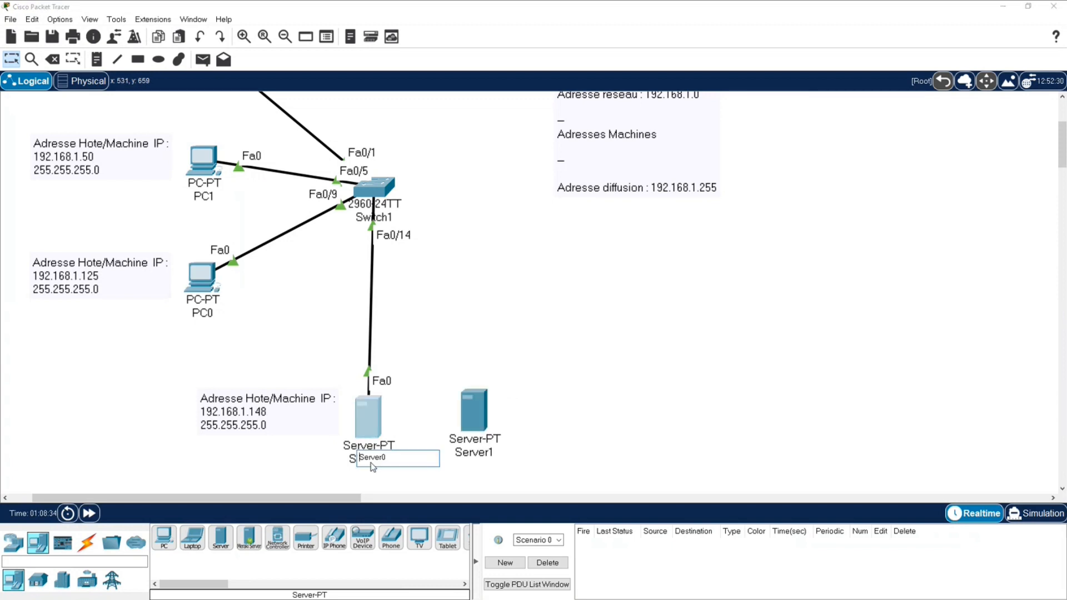
double_click(371, 460)
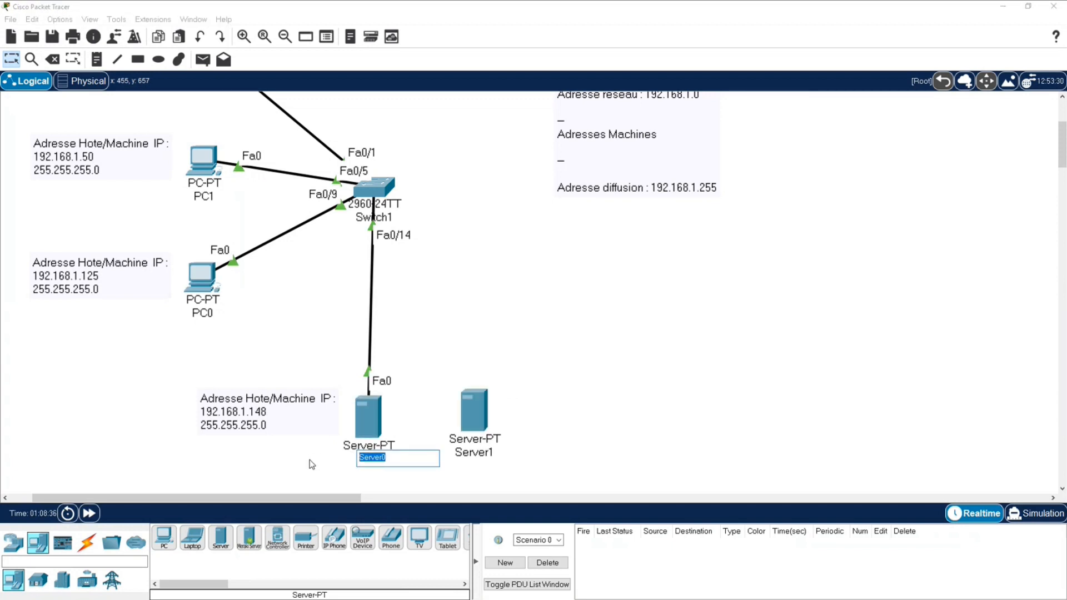
type("WEB")
left_click(632, 398)
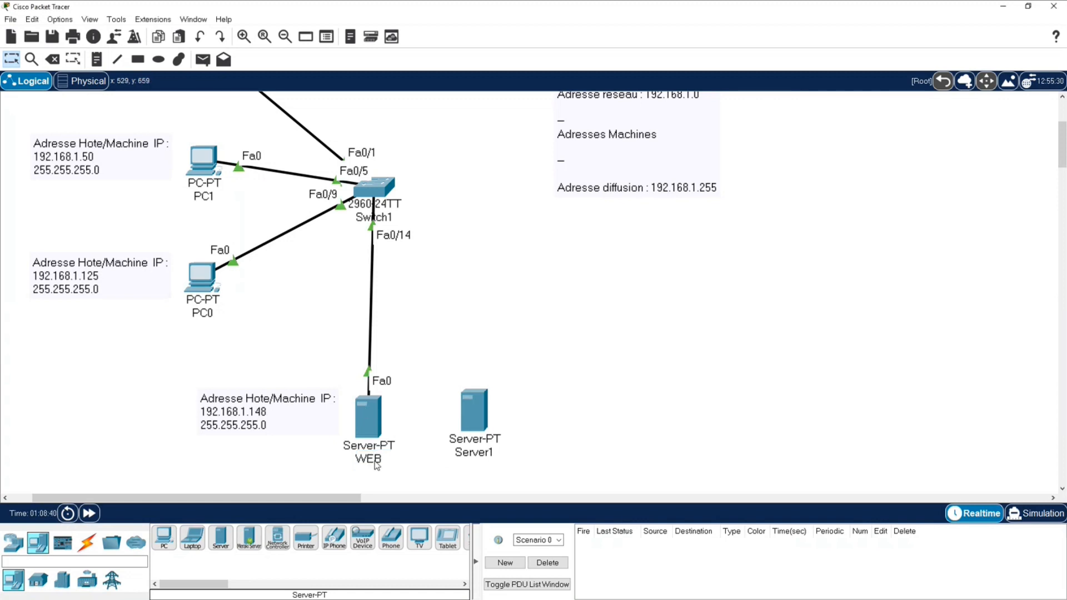
Step: Rename the new unconnected server as DNS and nudge it slightly beside the WEB server
left_click(472, 452)
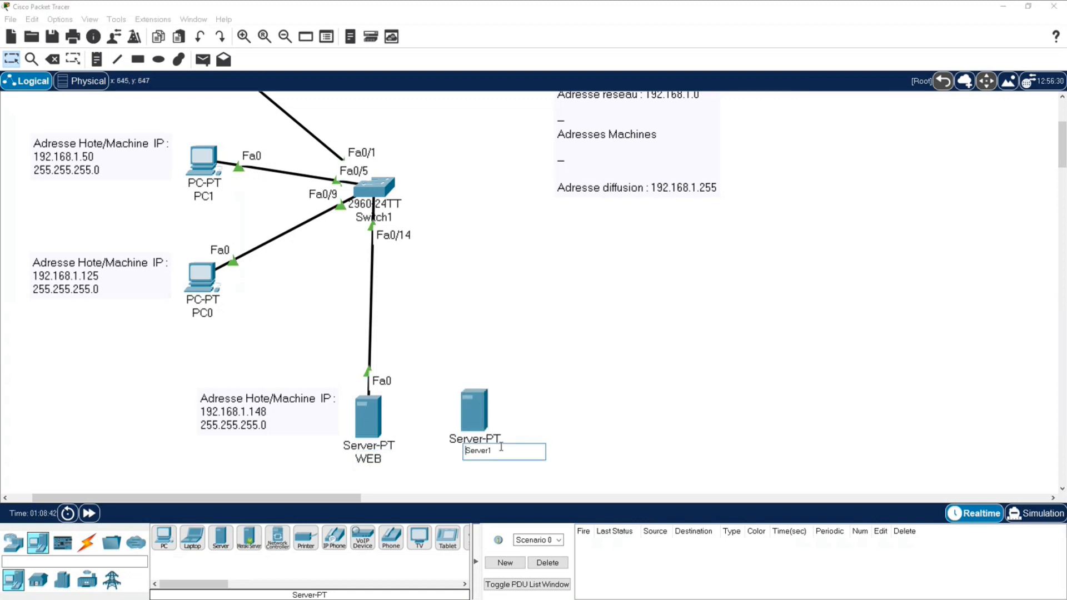
left_click_drag(501, 448, 435, 453)
type("DNS")
key("Return")
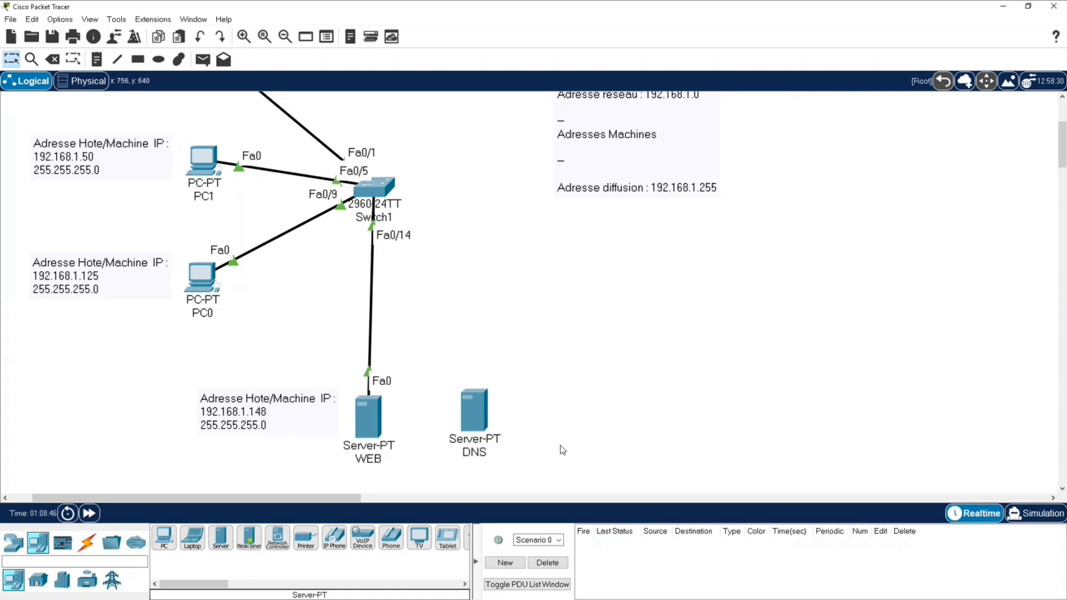
left_click_drag(466, 417, 464, 419)
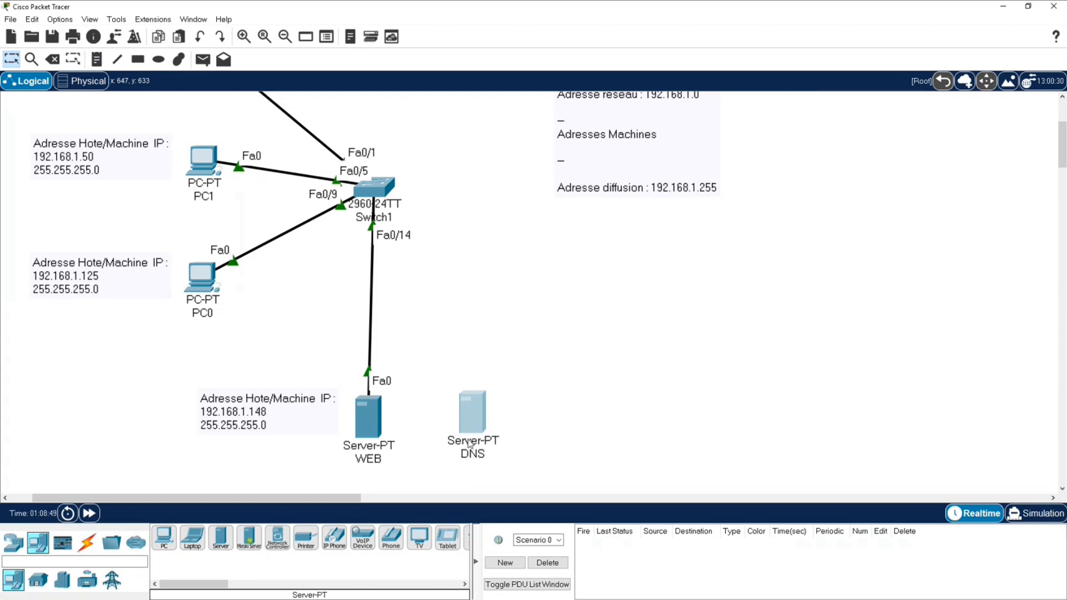
Step: Check the site name in the URL of PC0's browser again
left_click(196, 291)
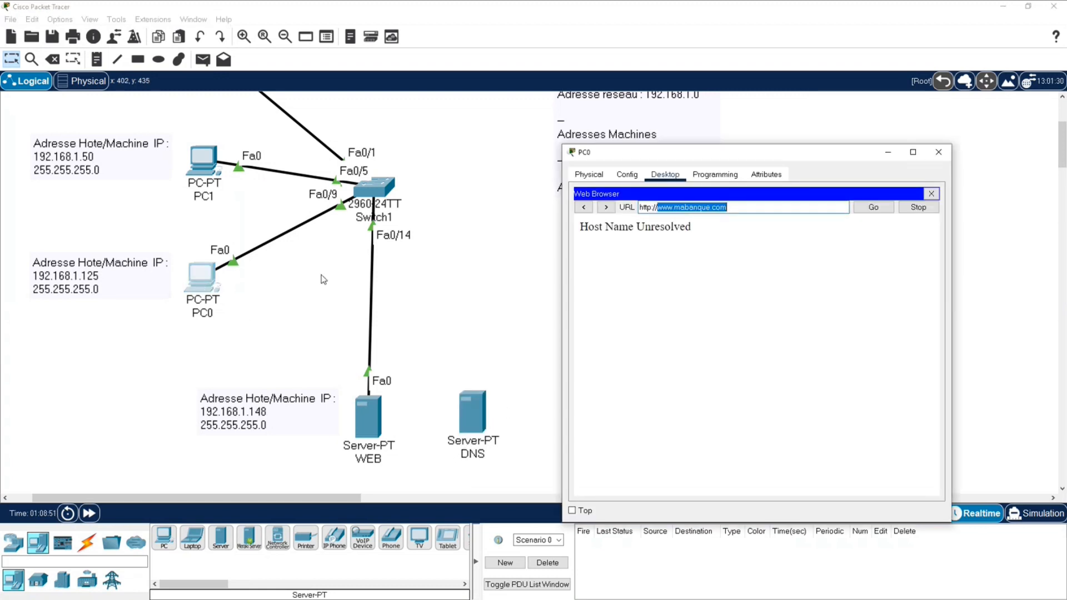
left_click_drag(728, 206, 665, 203)
left_click(105, 436)
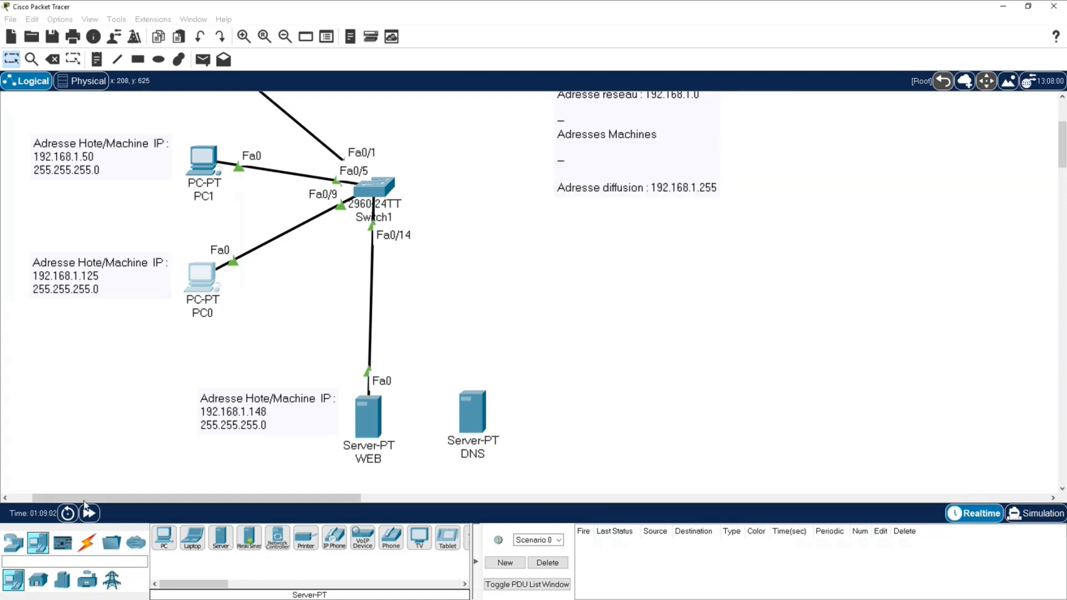
Step: Connect the DNS server to Switch1 with a copper straight-through cable and move the server slightly away from WEB
left_click(86, 542)
left_click(276, 538)
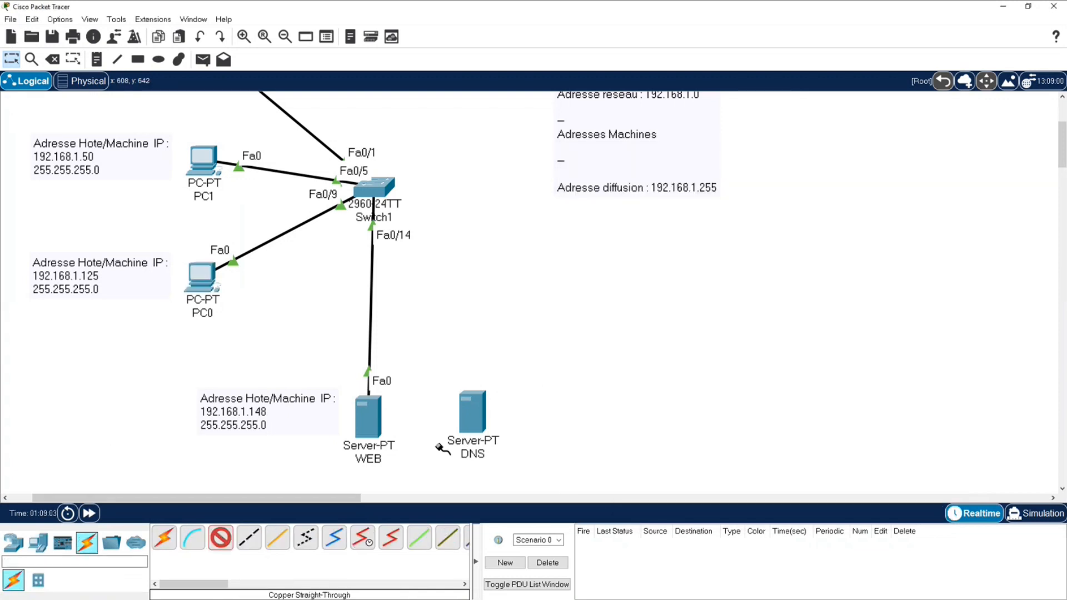
left_click(473, 414)
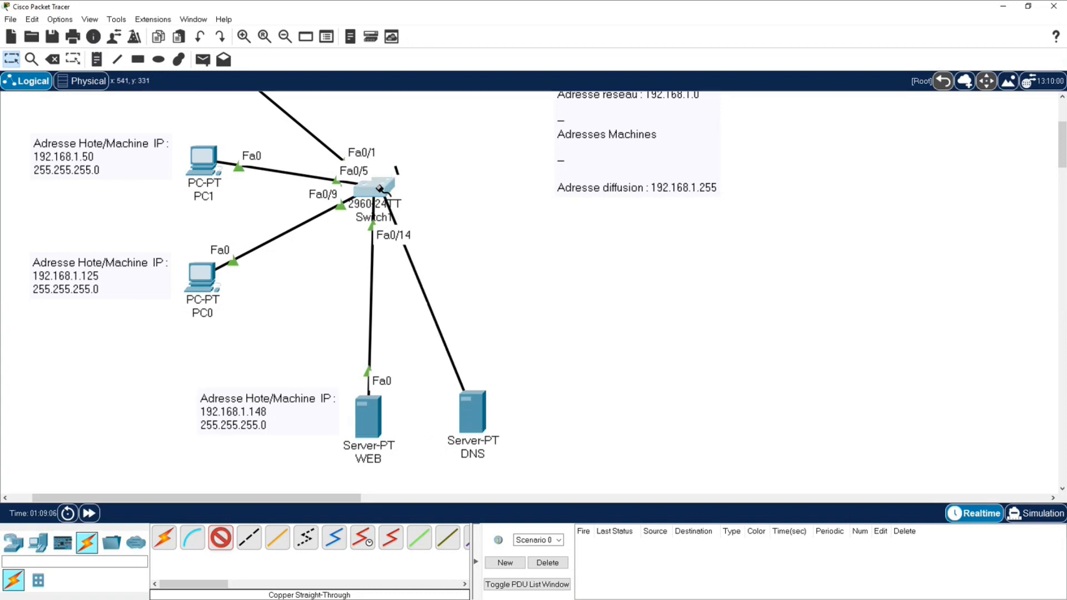
left_click(380, 190)
left_click(425, 207)
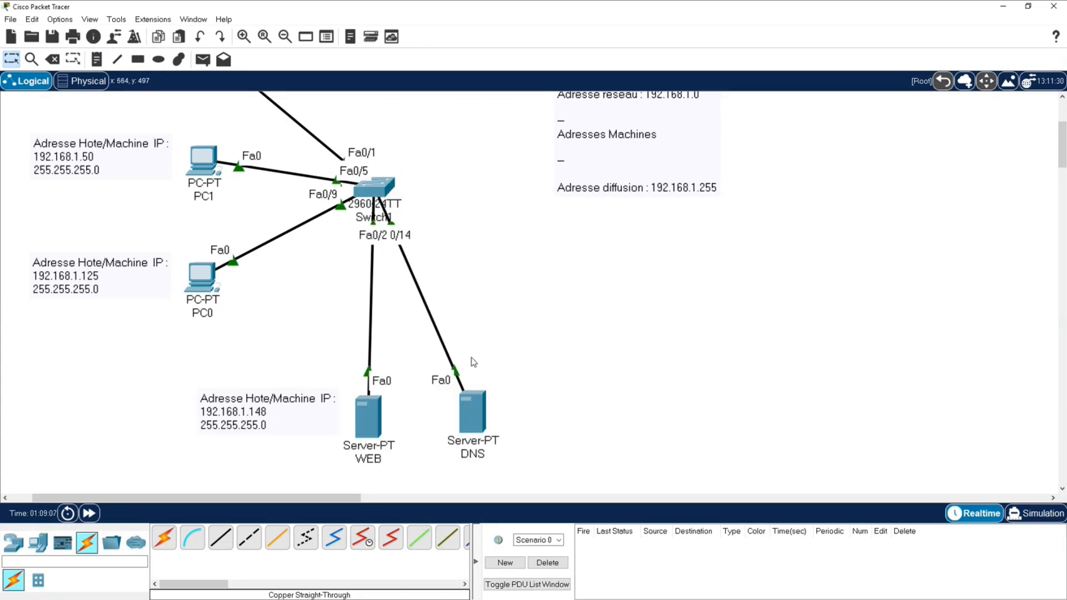
left_click_drag(489, 416, 486, 412)
Step: Copy the WEB server's address note and paste it as a new note beside the DNS server
double_click(260, 421)
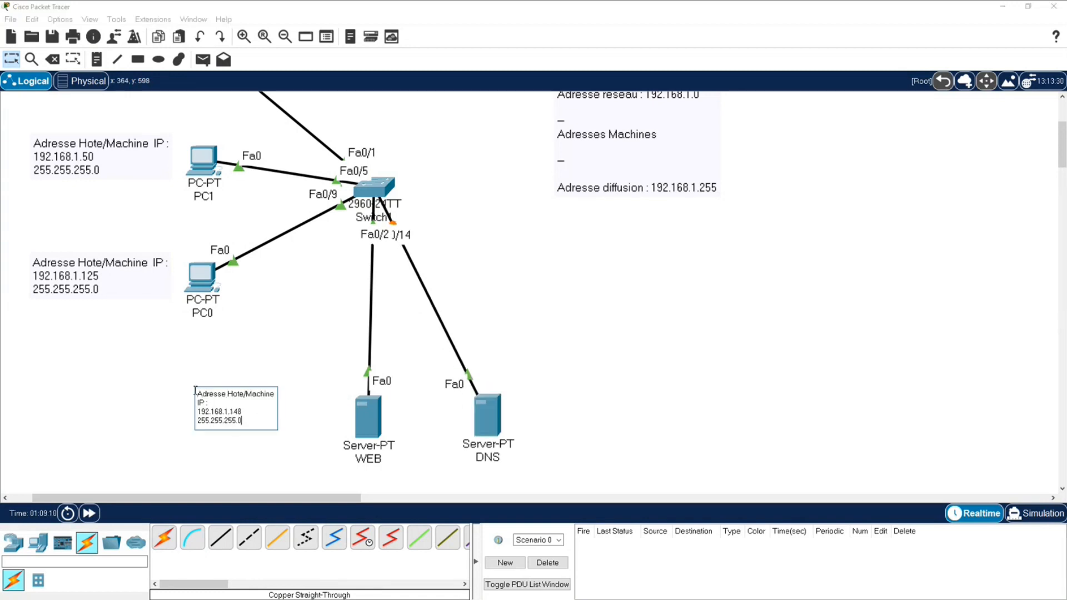
key("ctrl+a")
key("ctrl+c")
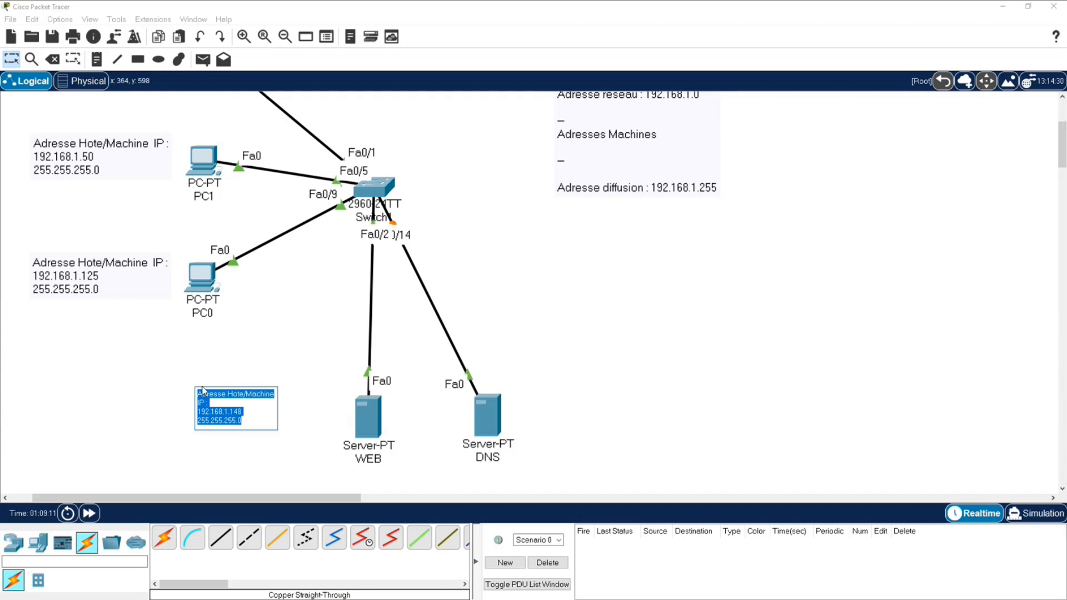
left_click(615, 450)
left_click(96, 62)
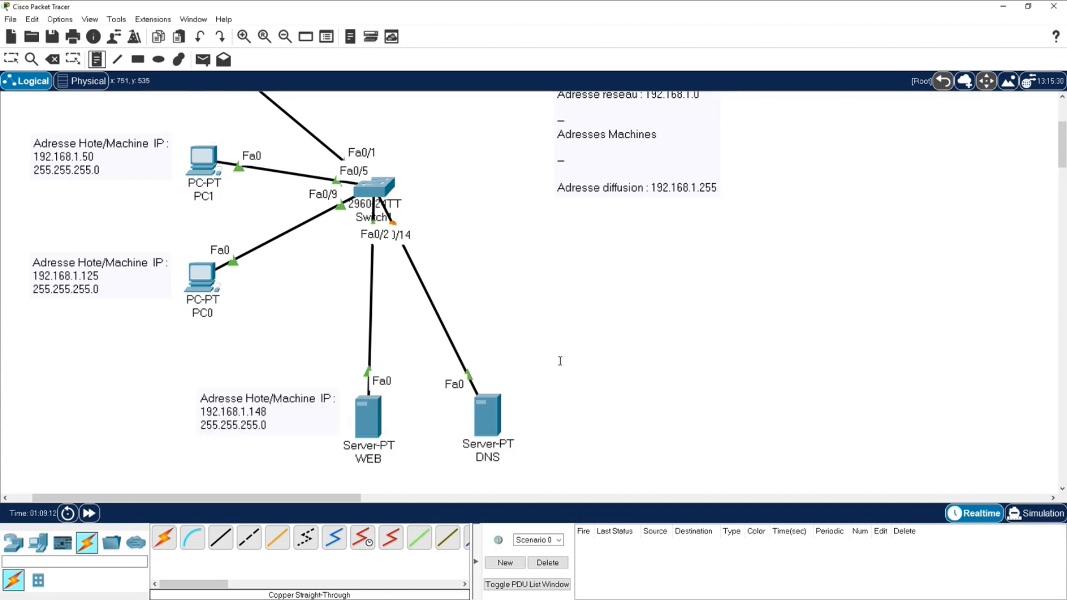
left_click(565, 414)
key("ctrl+v")
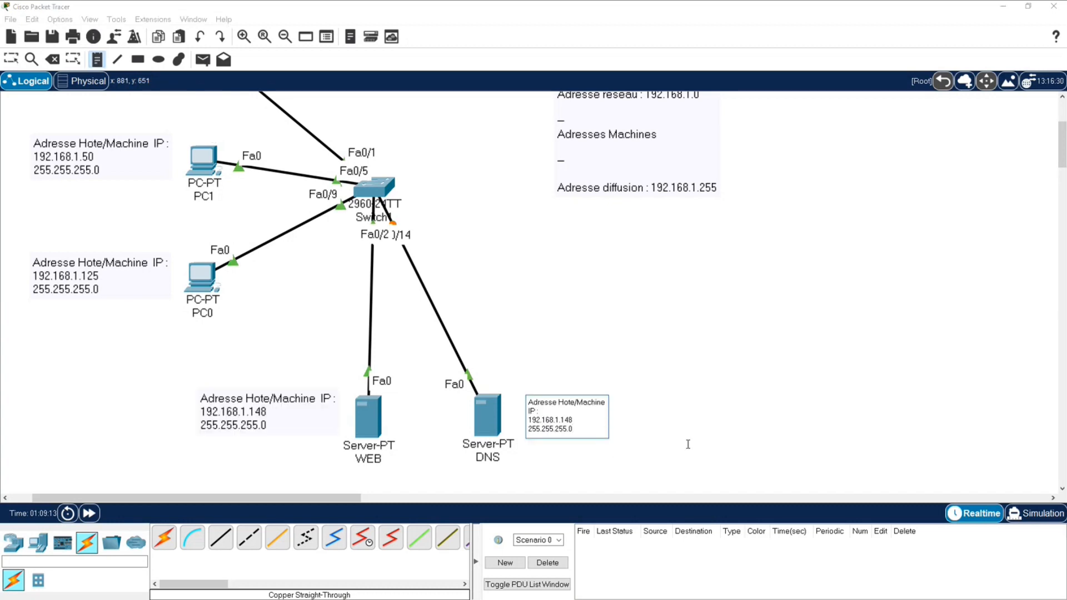
left_click(687, 446)
key("Escape")
key("Escape")
Step: Change the IP address in the DNS server's note to 192.168.1.200
left_click(602, 419)
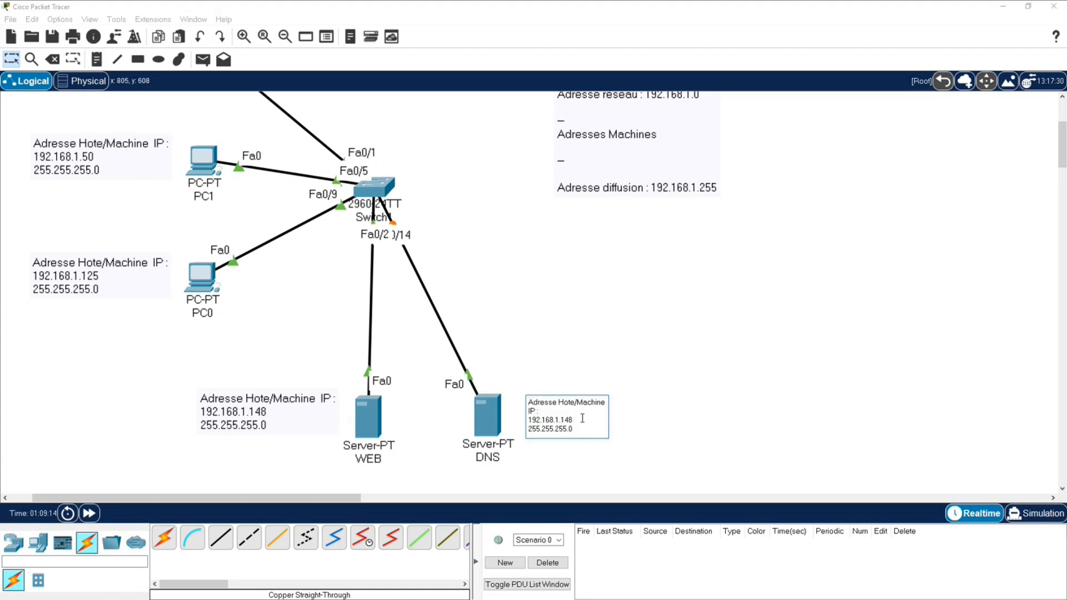
left_click_drag(574, 421, 560, 420)
type("200")
left_click(721, 386)
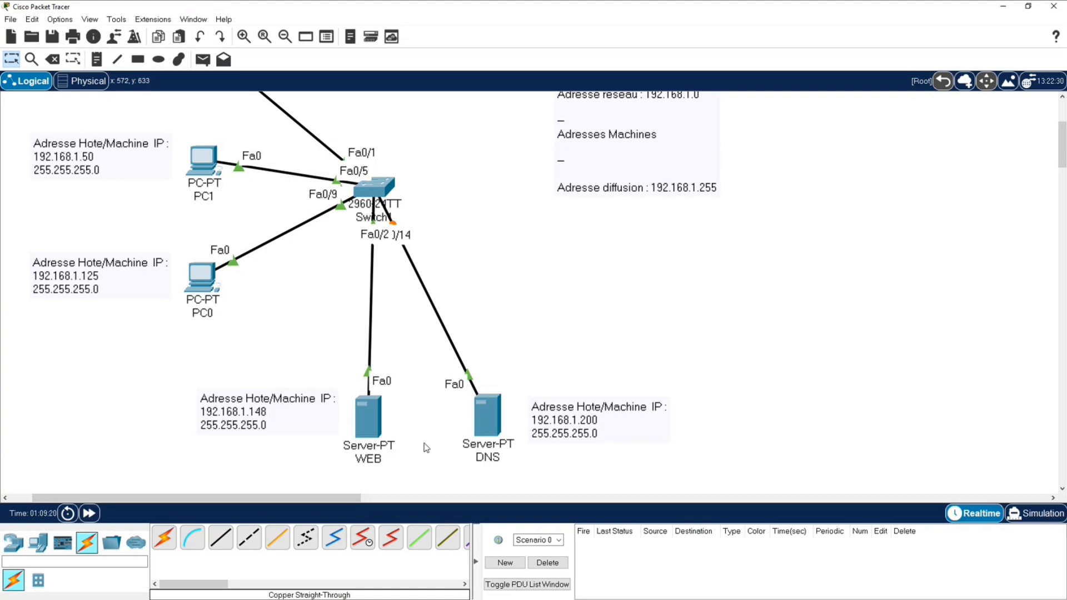
Step: Open the DNS server's configuration and display its DNS service settings
left_click(488, 417)
left_click_drag(432, 108, 673, 122)
left_click(709, 143)
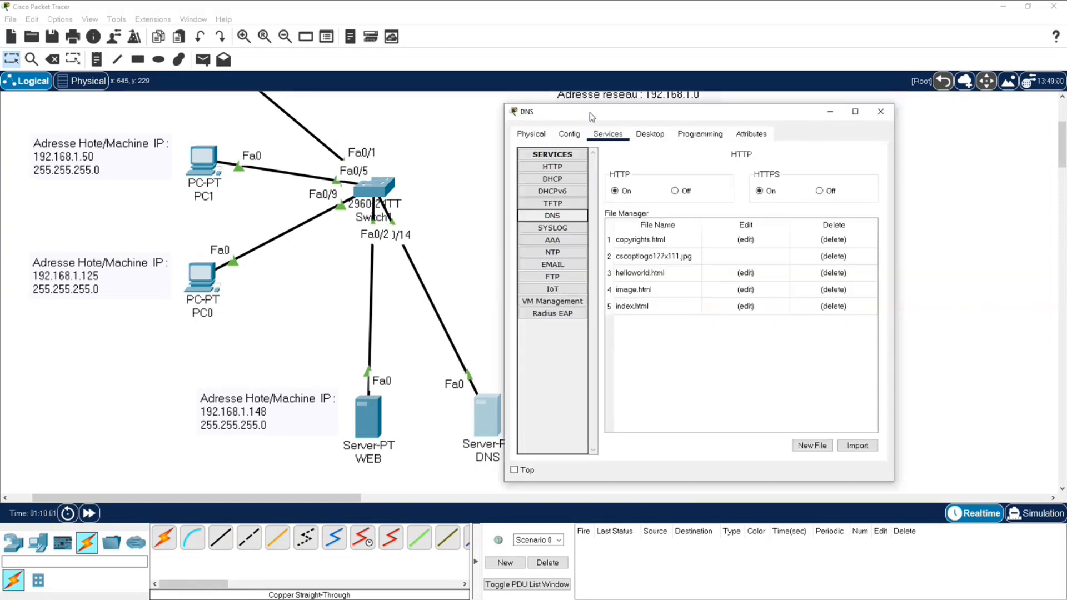
left_click_drag(589, 113, 661, 111)
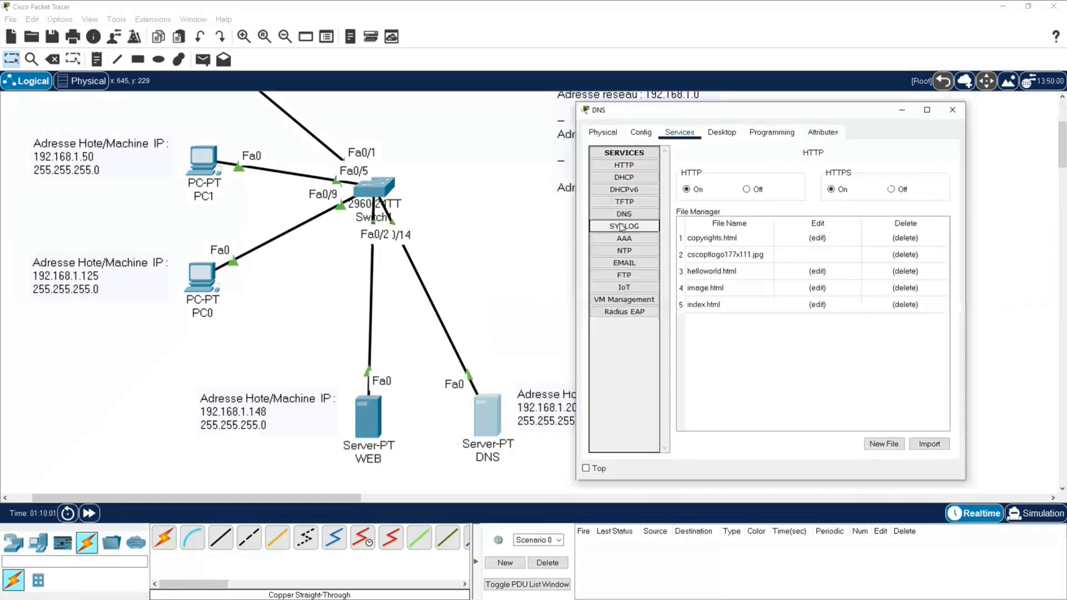
left_click(624, 214)
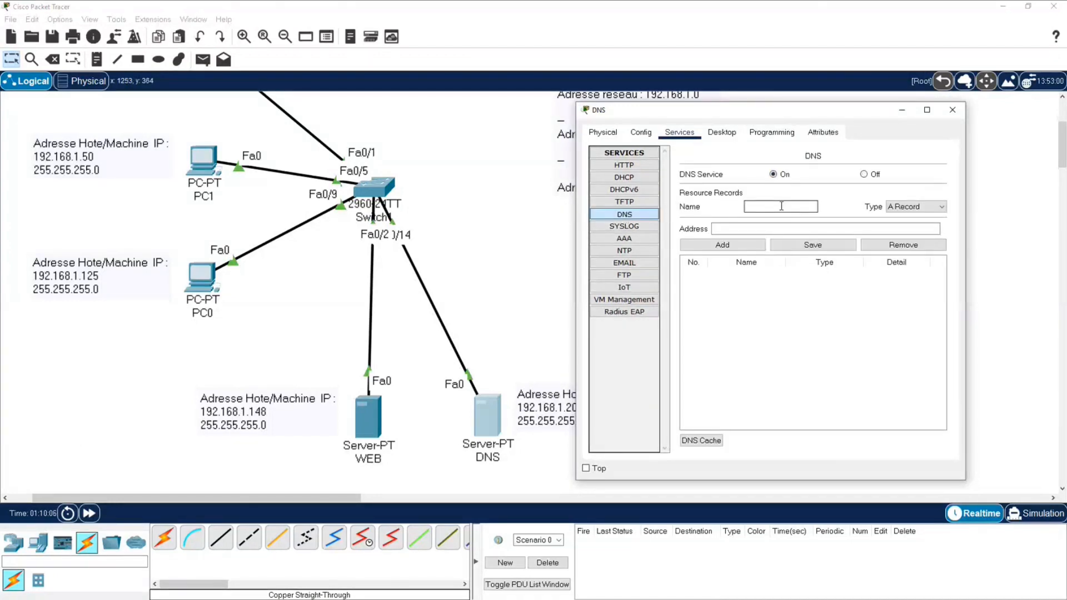
left_click(196, 277)
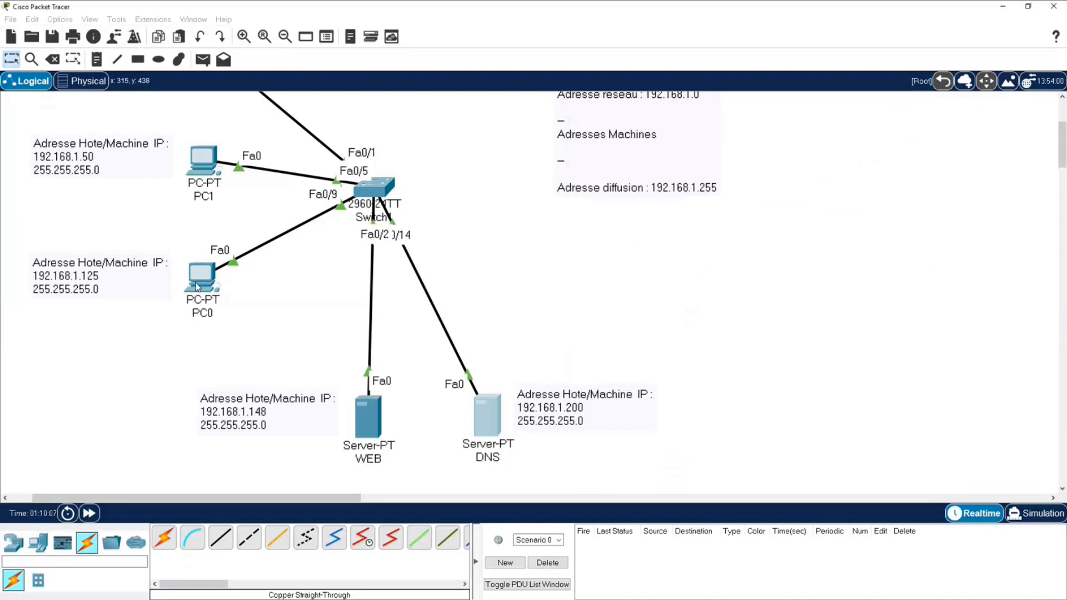
double_click(709, 207)
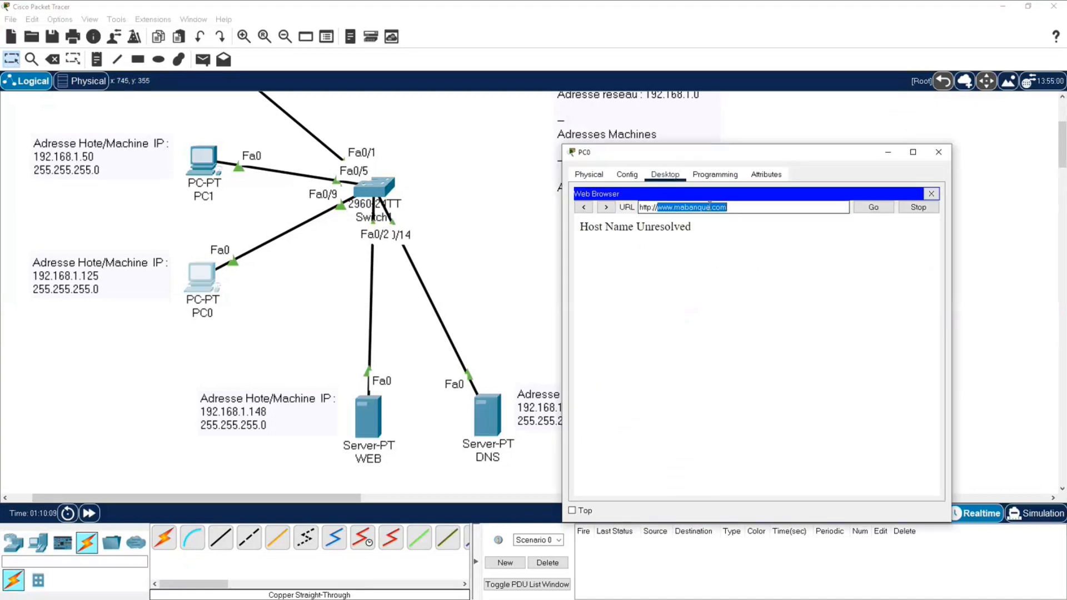
right_click(710, 207)
left_click(734, 257)
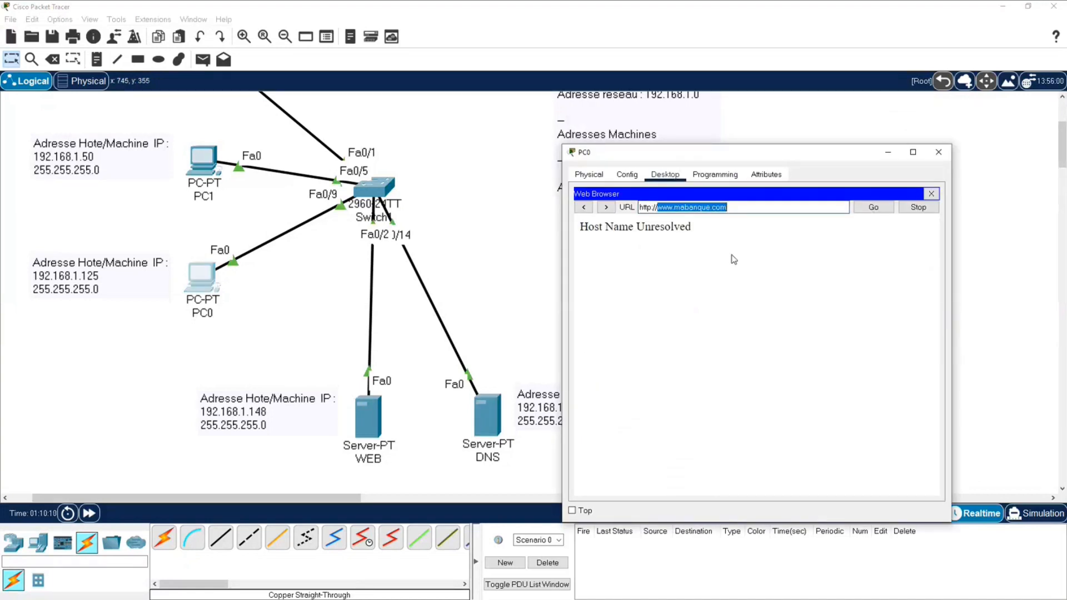
left_click(522, 245)
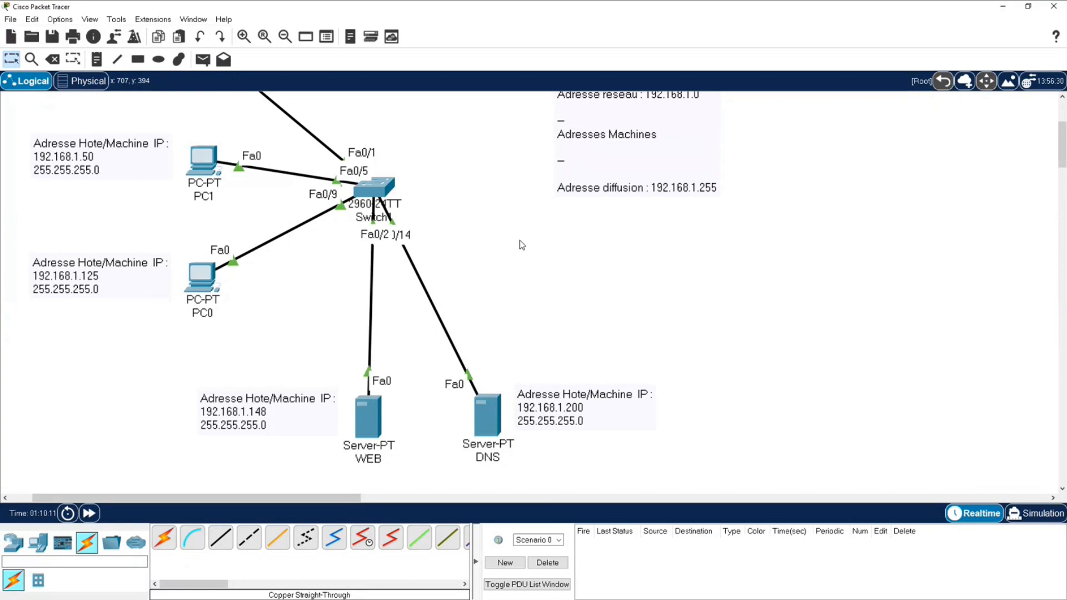
left_click(492, 413)
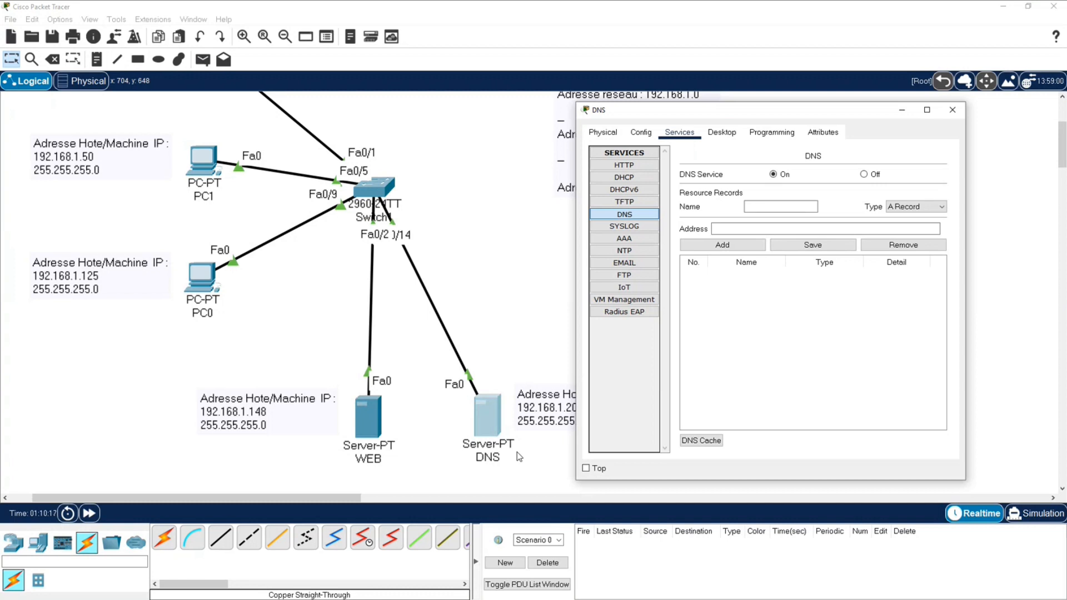
left_click(771, 206)
key("ctrl+v")
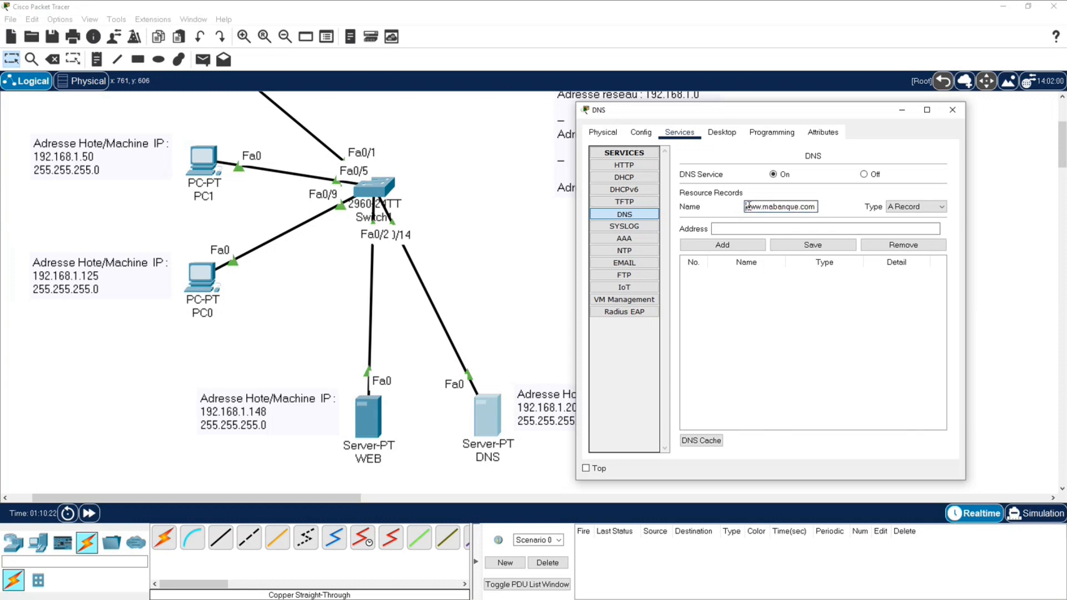
left_click_drag(748, 206, 825, 207)
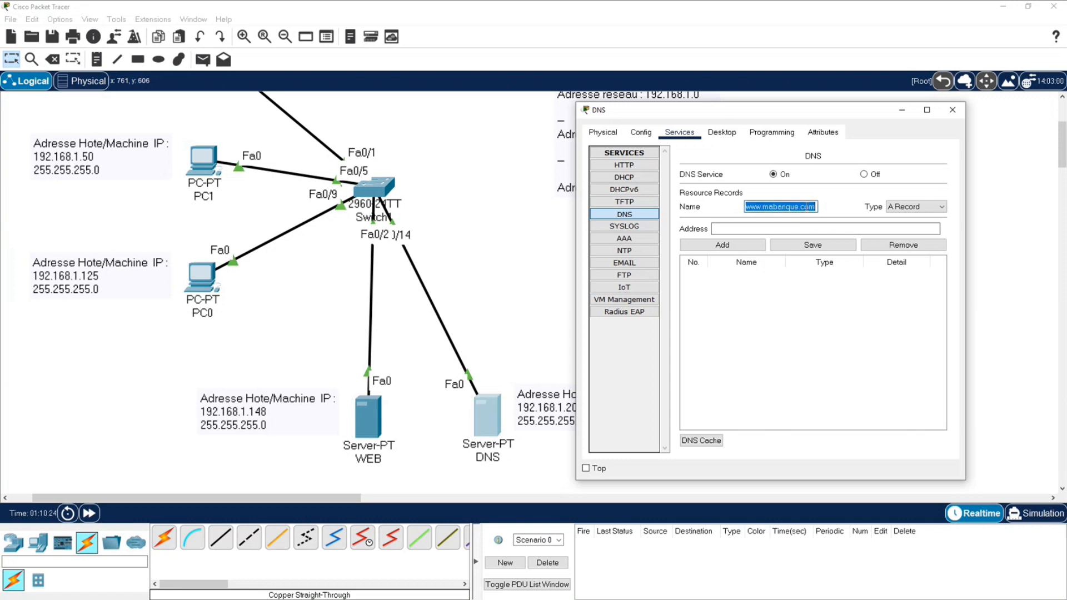
left_click(755, 234)
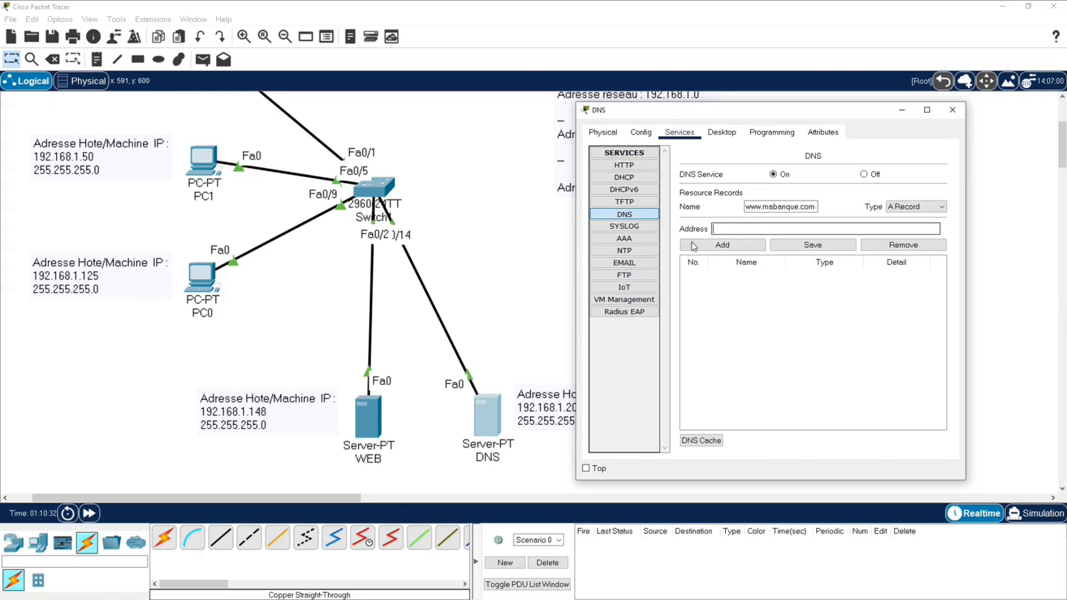
type("192")
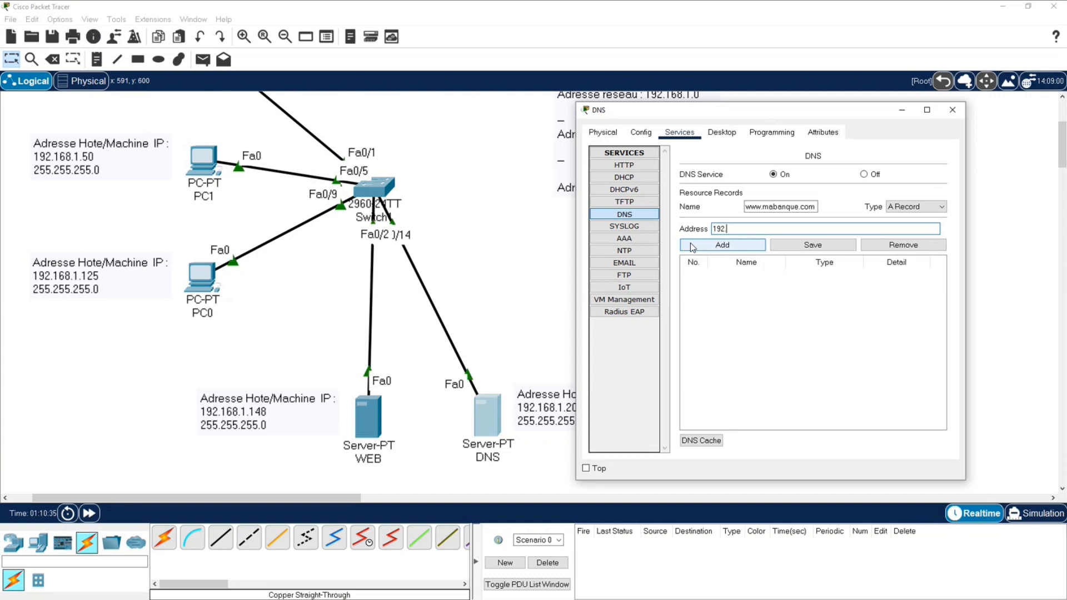
type(".168.1.148")
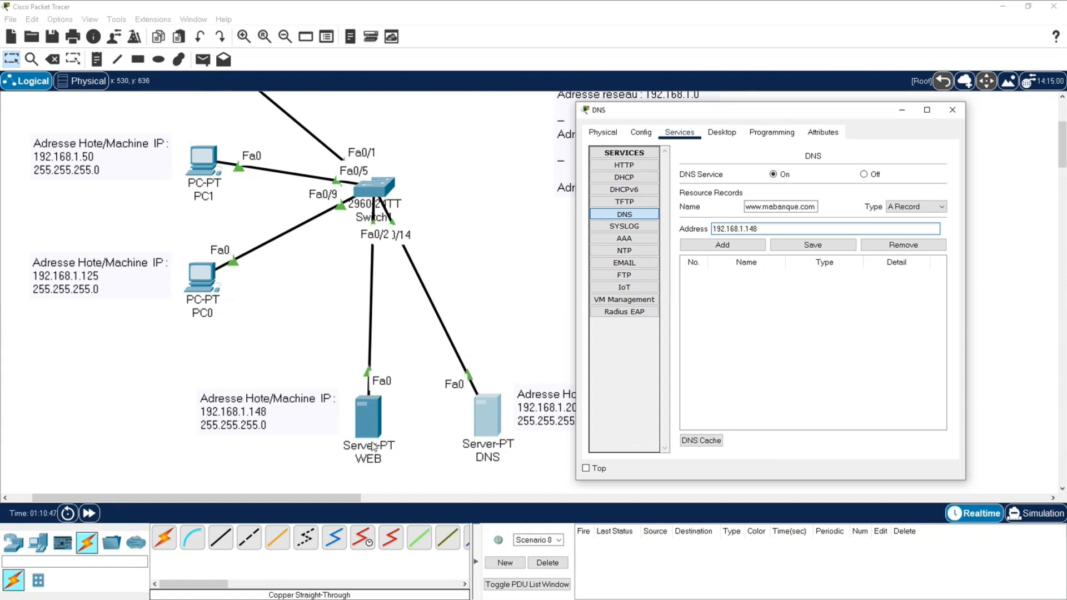
left_click(719, 248)
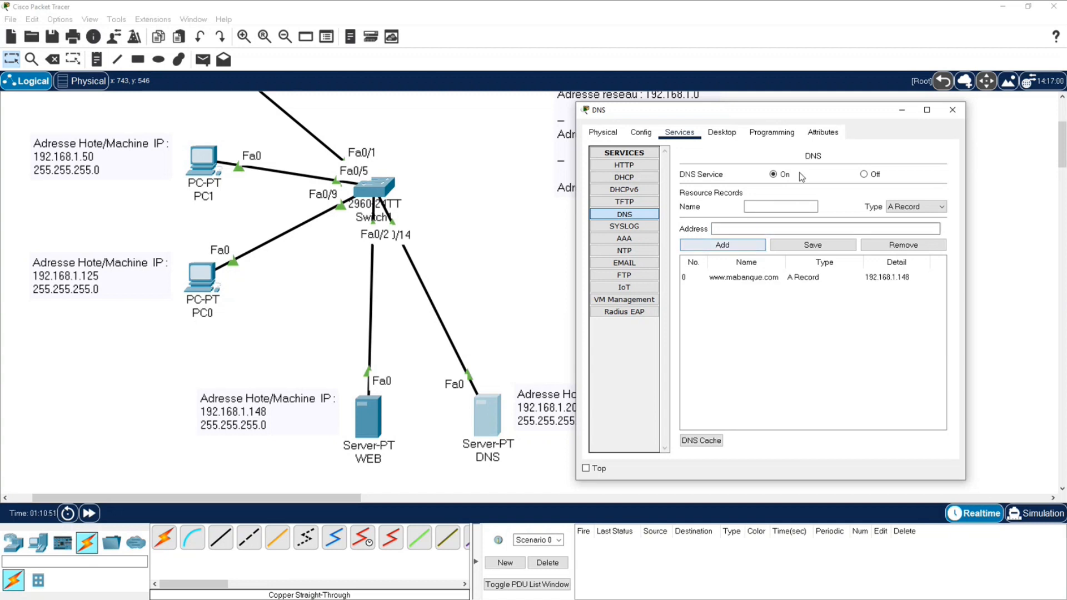
left_click(755, 277)
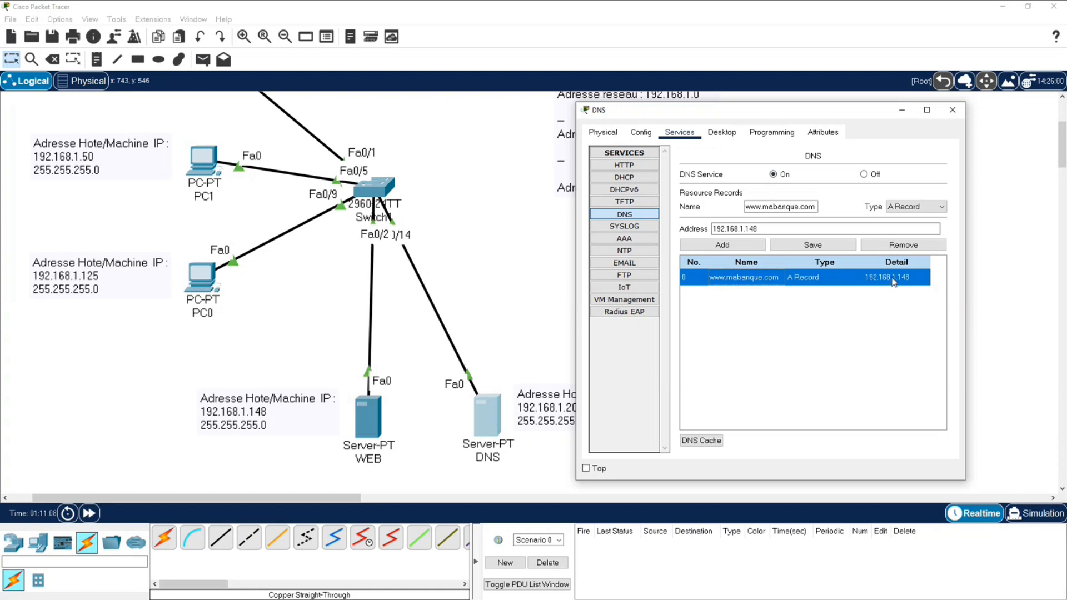
Step: Copy the site name from PC0's browser URL again
left_click(204, 290)
left_click(665, 268)
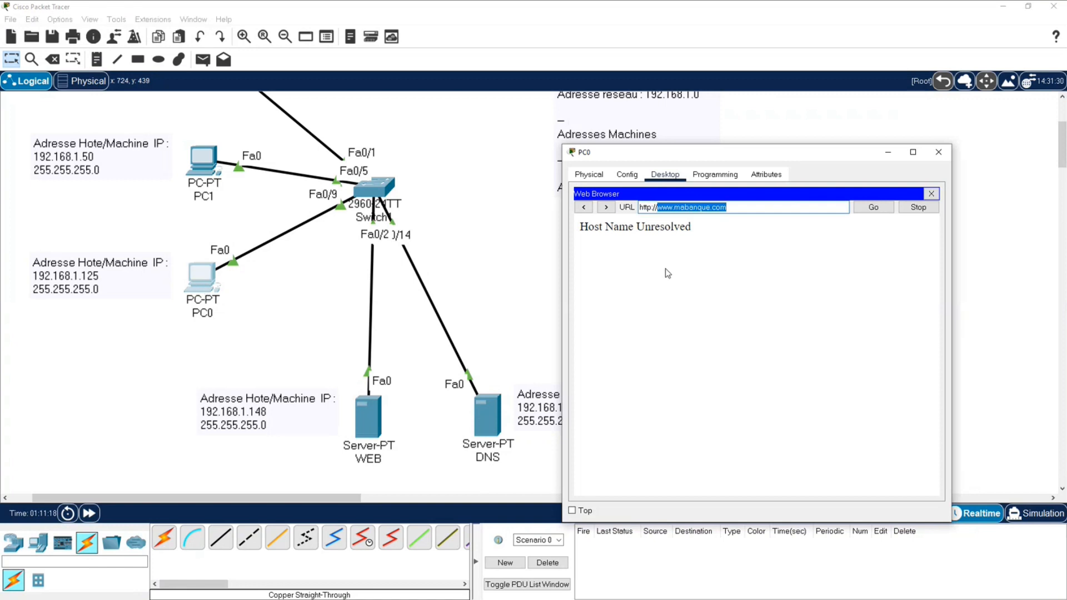
right_click(713, 208)
left_click(733, 257)
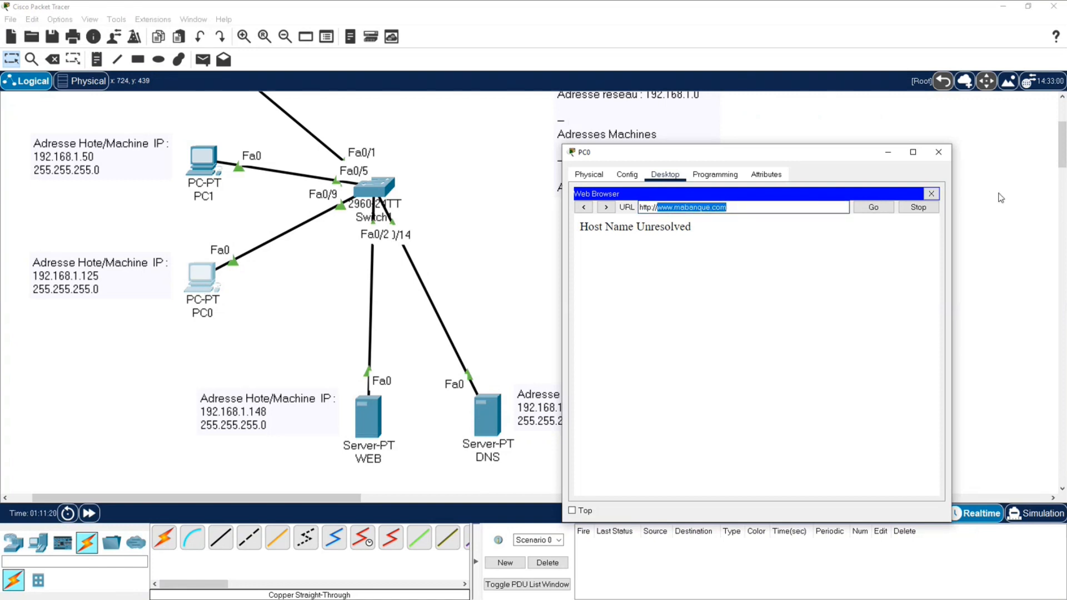
Step: Set the DNS server in PC0's IPv4 configuration to 192.168.1.200
left_click(932, 194)
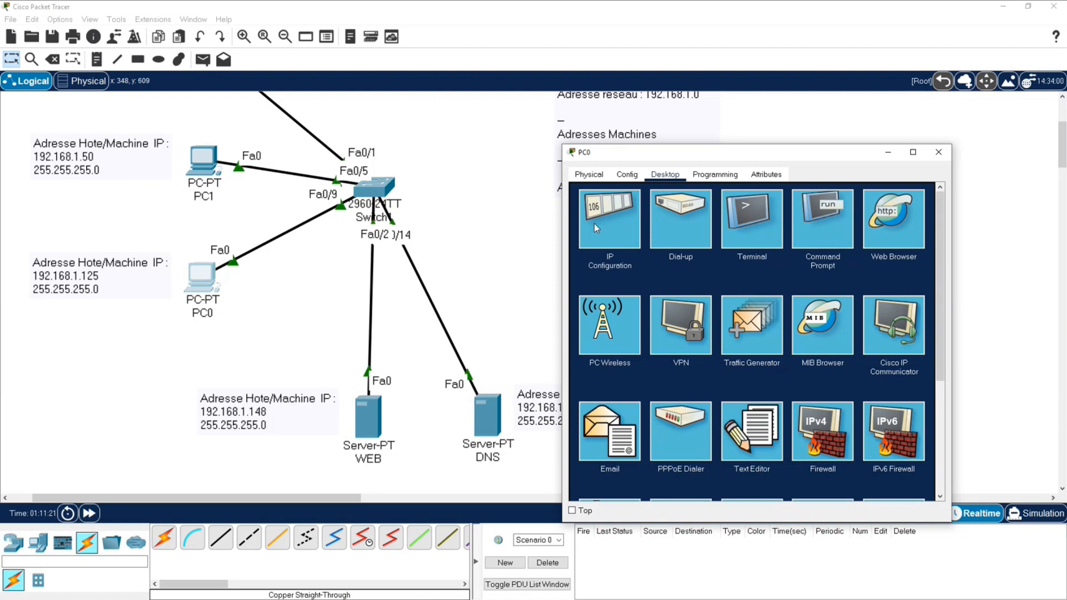
left_click(646, 259)
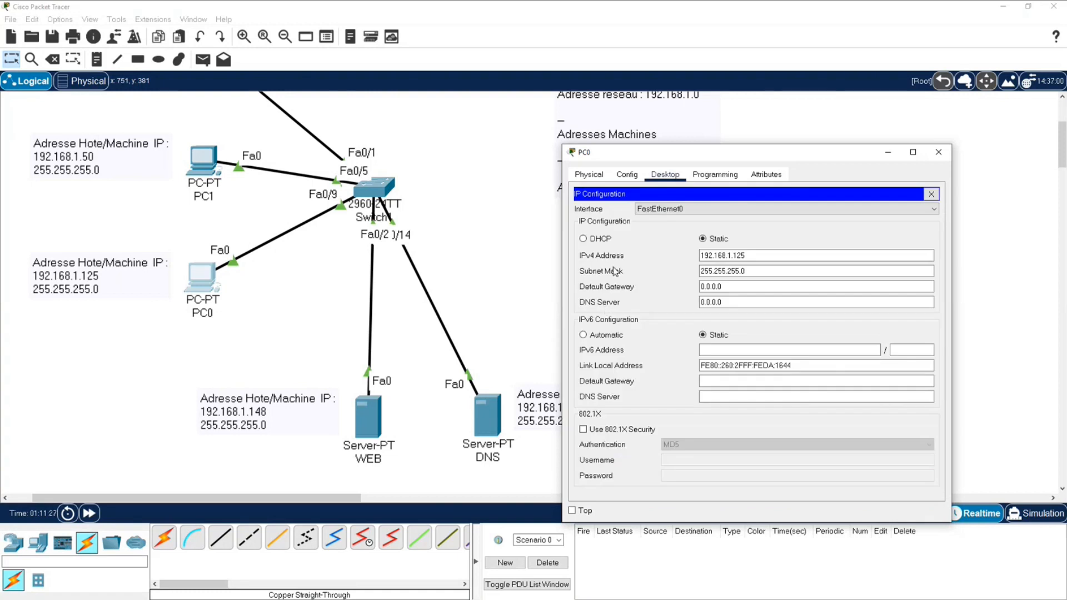
left_click_drag(639, 161, 686, 150)
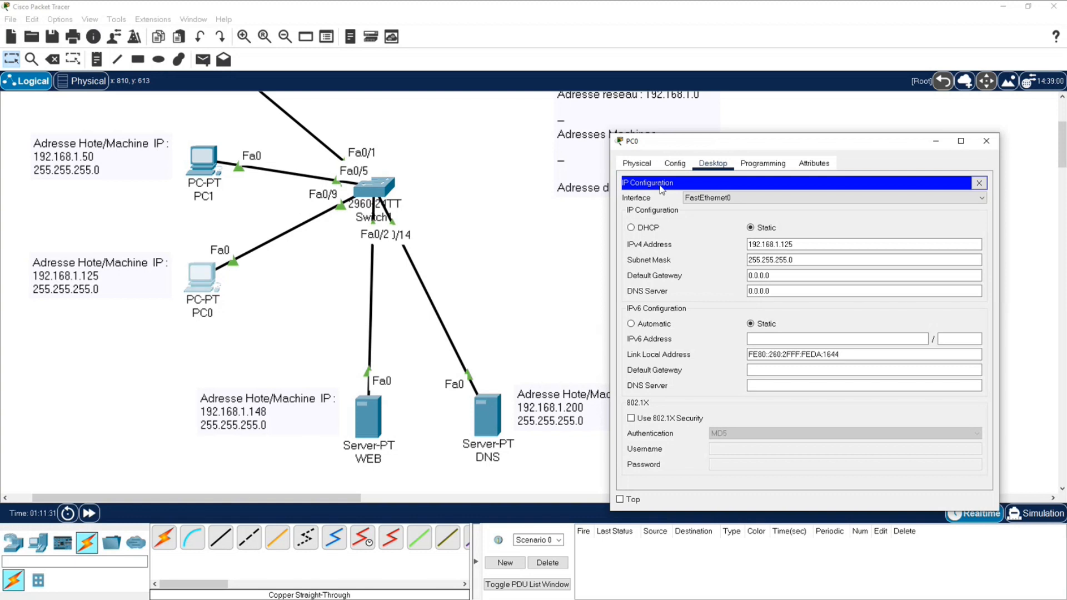
left_click_drag(683, 141, 736, 128)
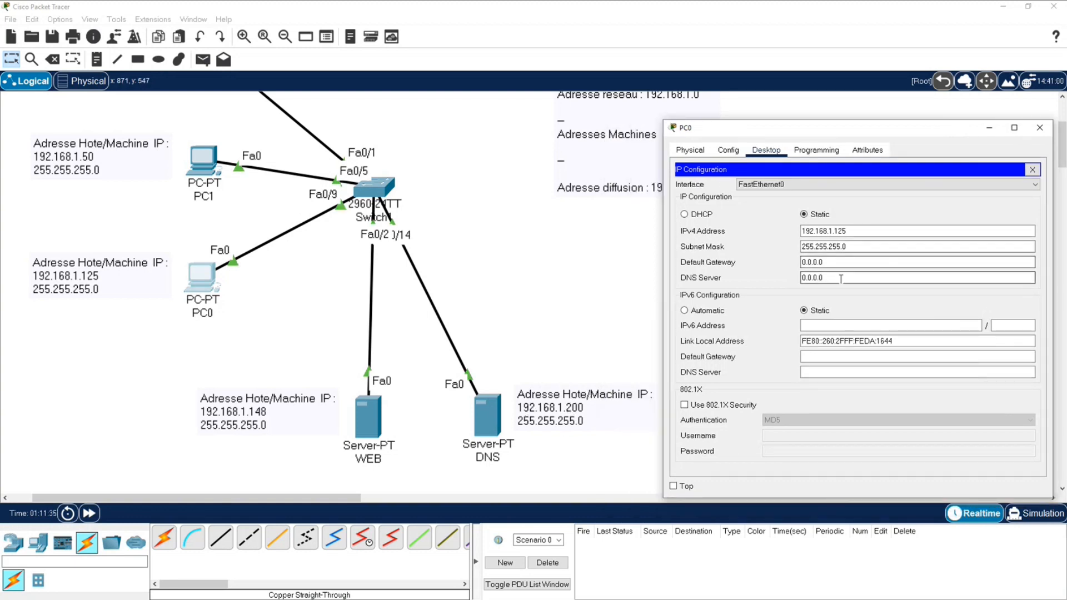
left_click_drag(824, 279, 796, 287)
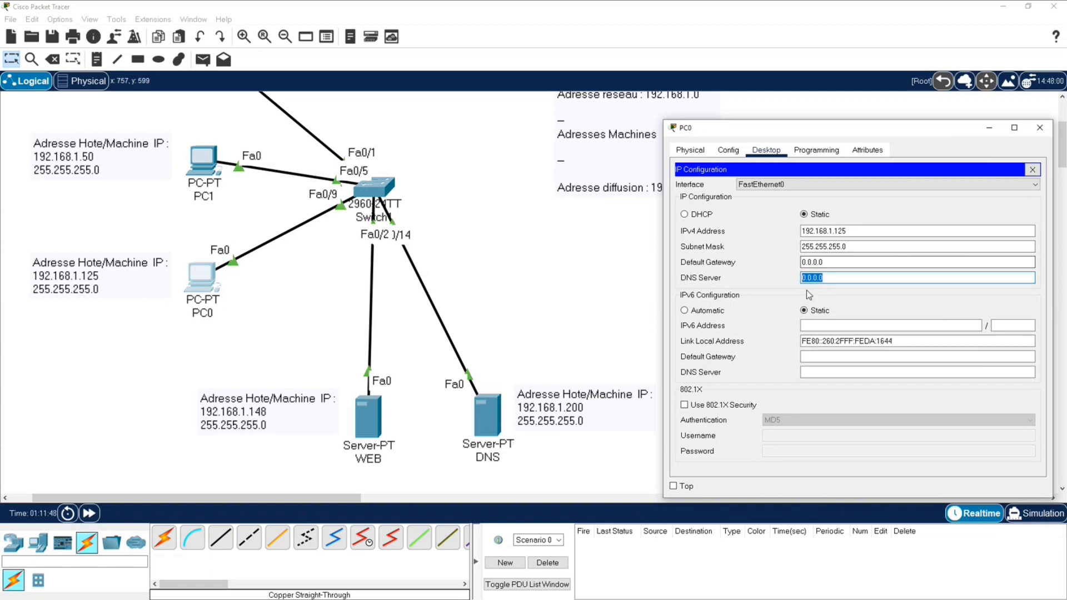
left_click(837, 277)
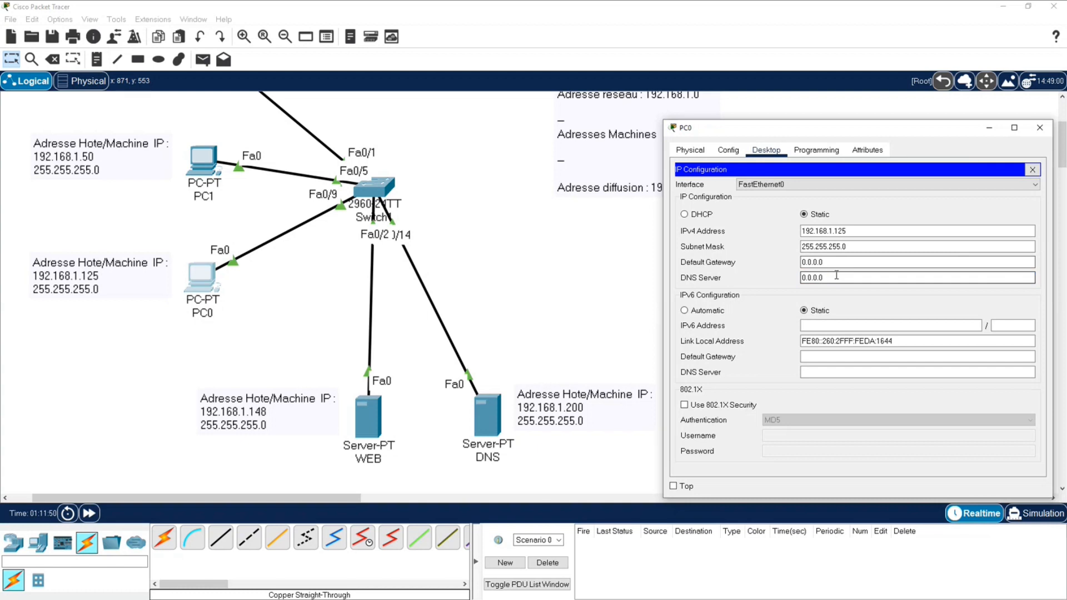
left_click_drag(836, 276, 795, 278)
type("192.168")
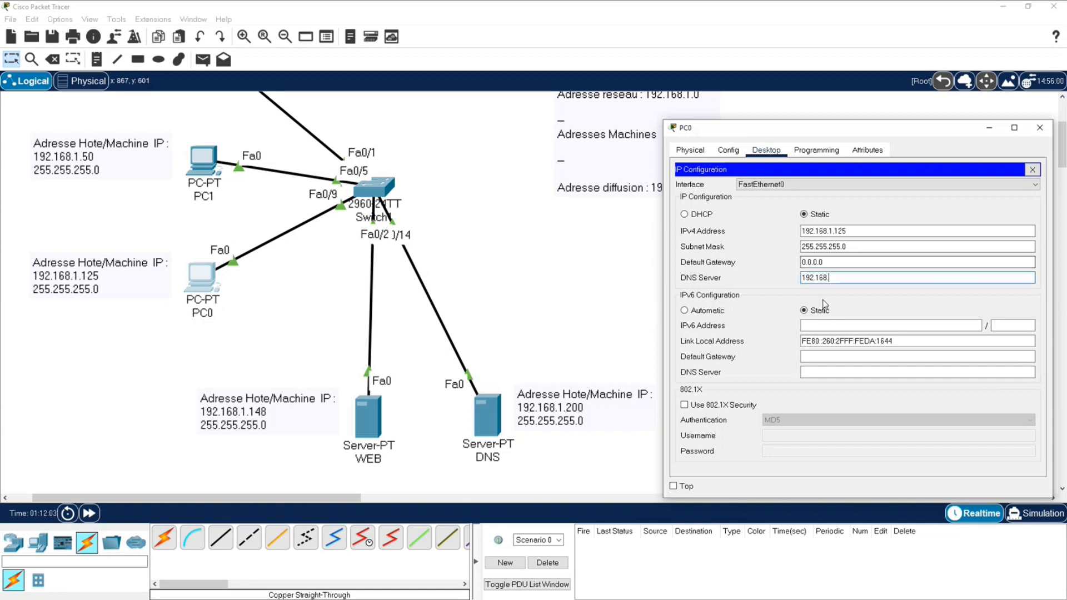
type(".1.200")
left_click(848, 262)
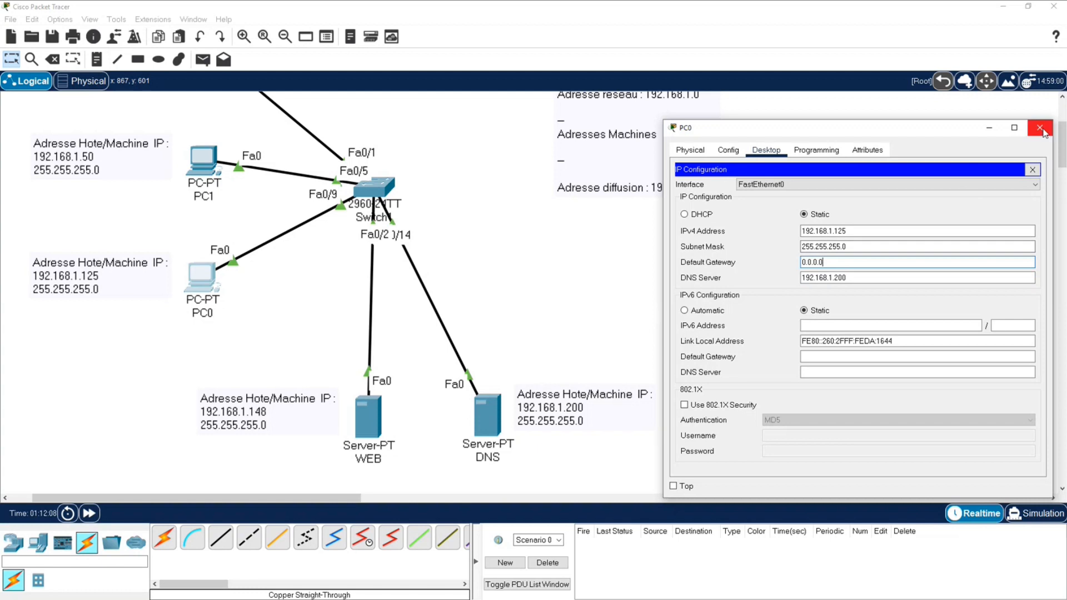
left_click(1033, 170)
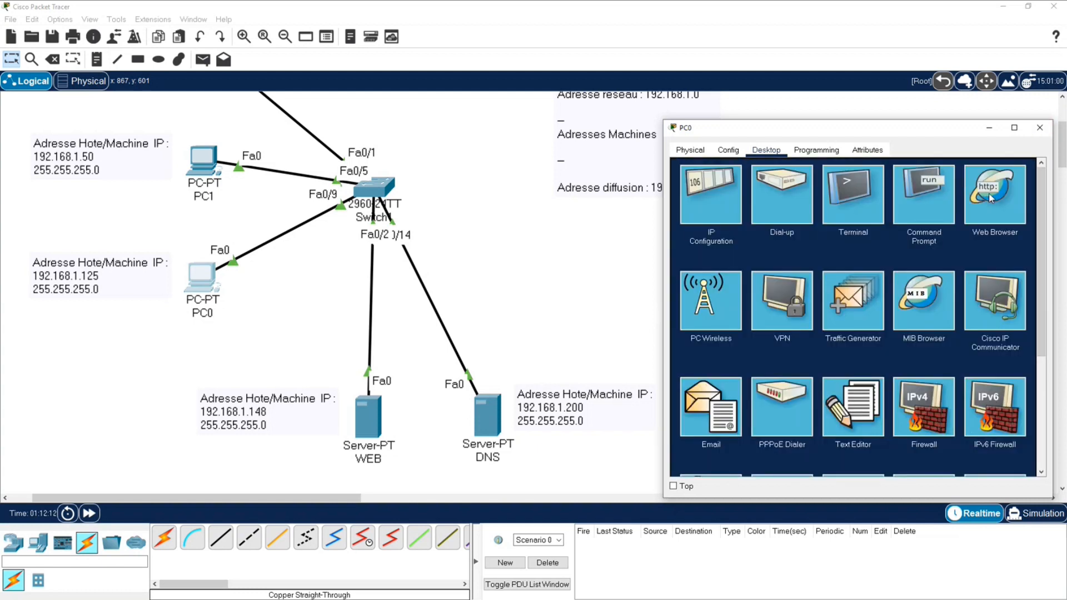
left_click(988, 192)
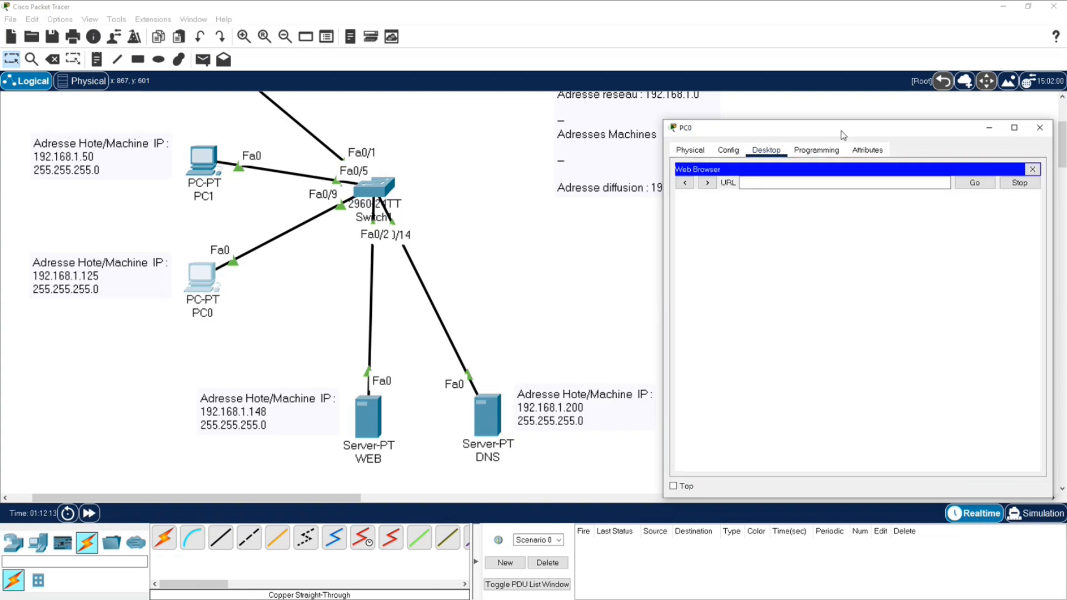
left_click_drag(841, 131, 692, 151)
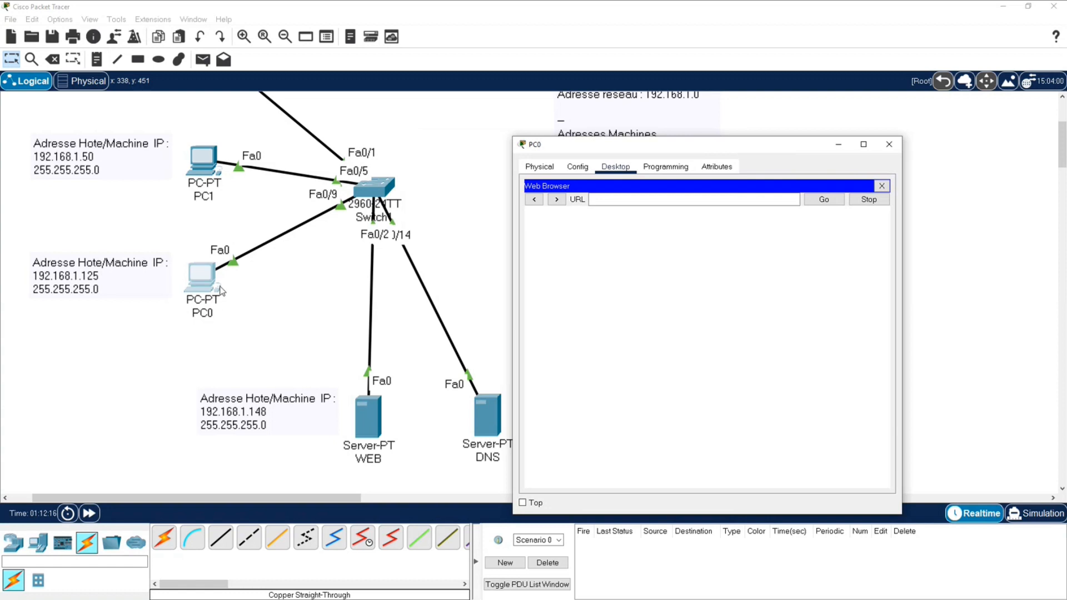
left_click(620, 195)
right_click(620, 195)
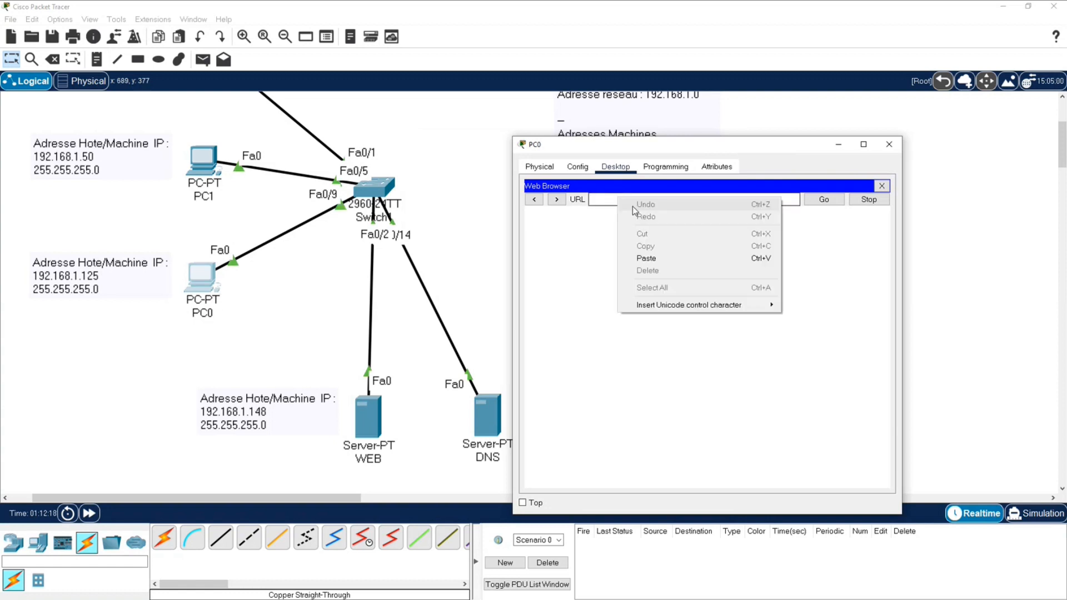
left_click(661, 257)
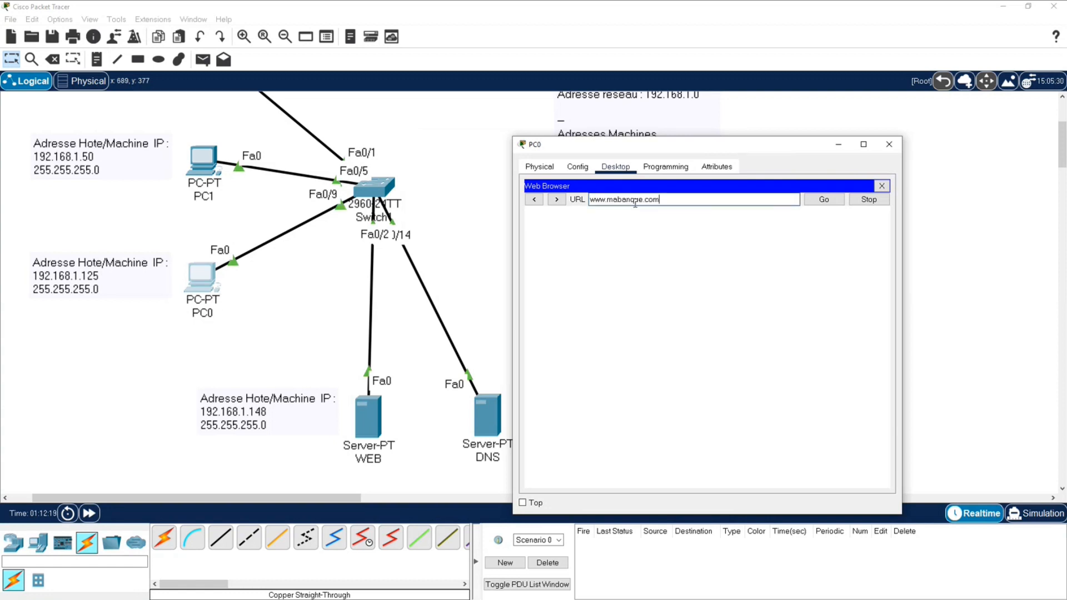
left_click_drag(608, 201, 604, 200)
left_click(605, 199)
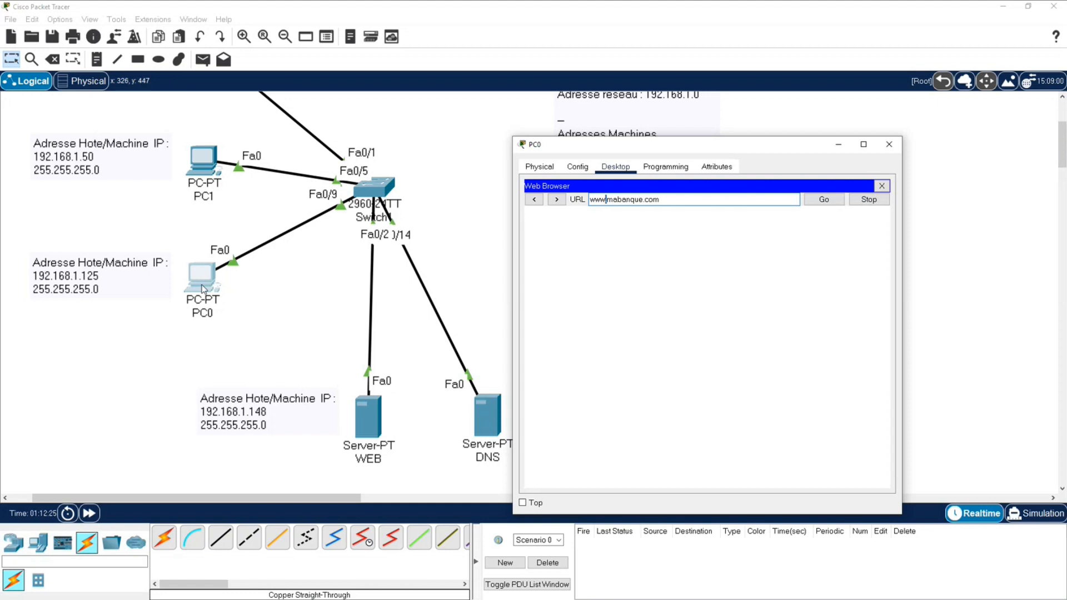
left_click(825, 204)
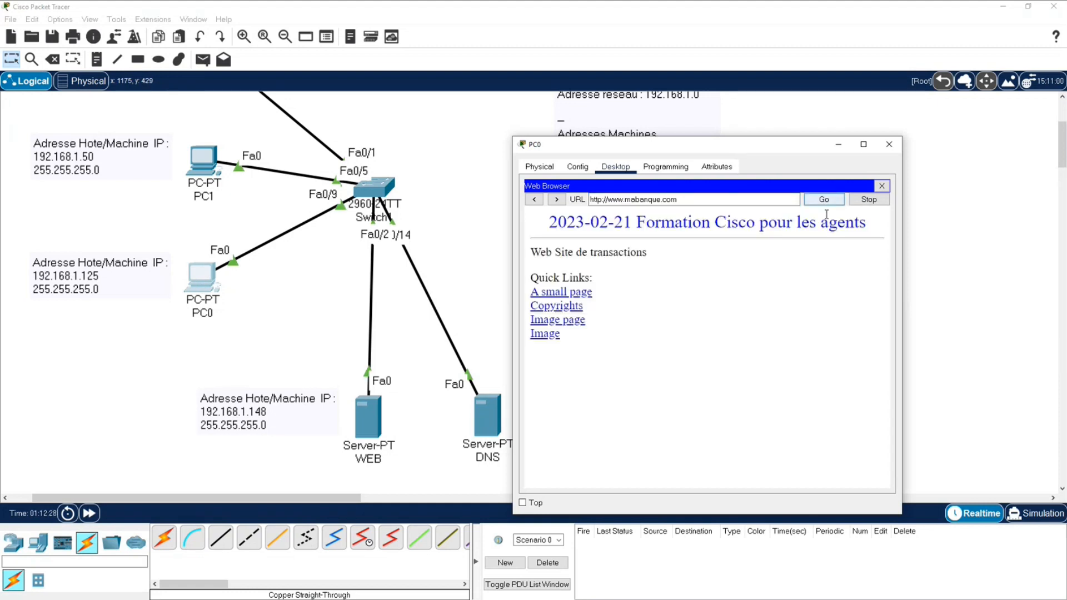
Step: Examine the heading of the home page loaded in PC0's browser
left_click_drag(869, 225, 661, 224)
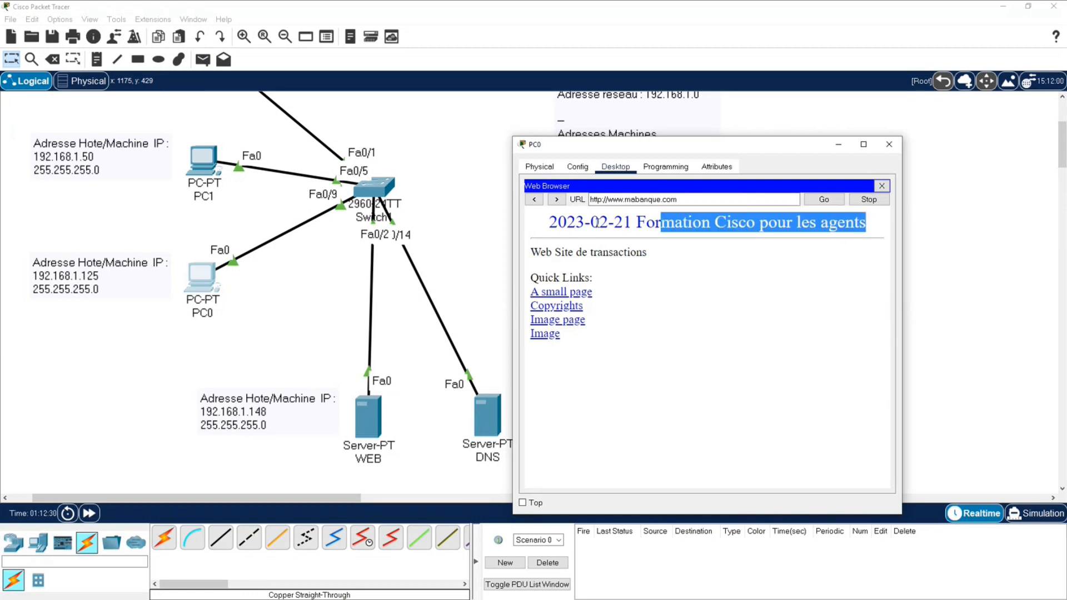
left_click(559, 223)
left_click_drag(550, 223, 786, 223)
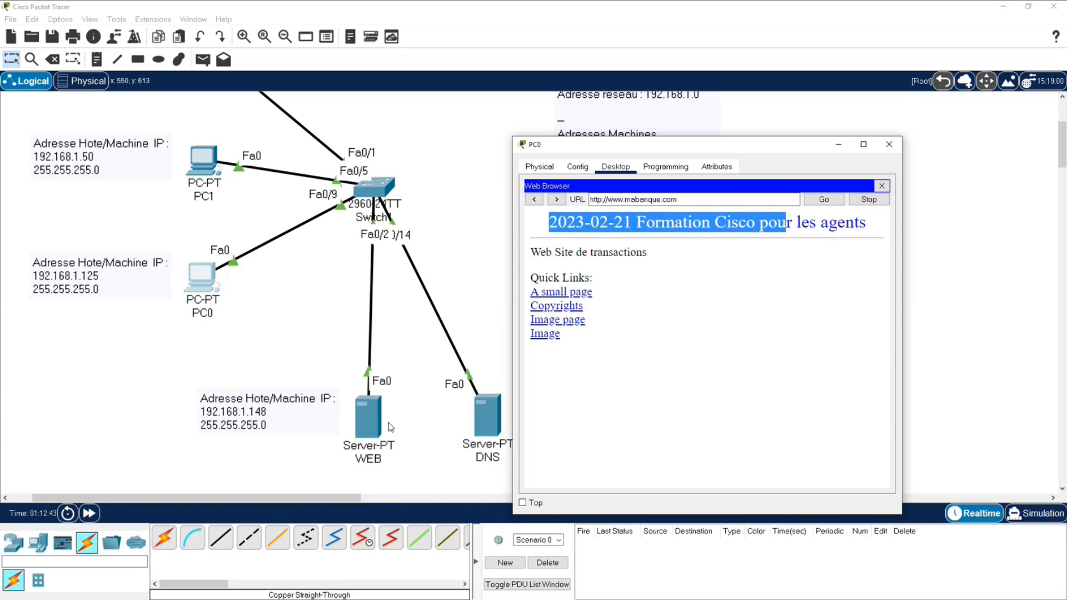
Step: Set the DNS server in PC1's IPv4 configuration to 192.168.1.200
left_click(211, 158)
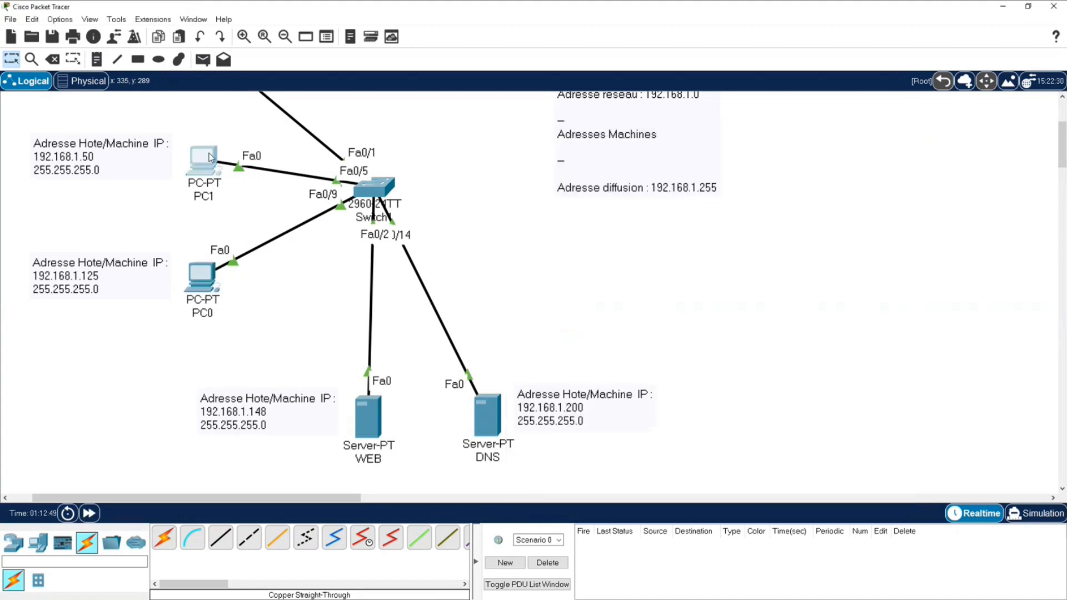
left_click(211, 158)
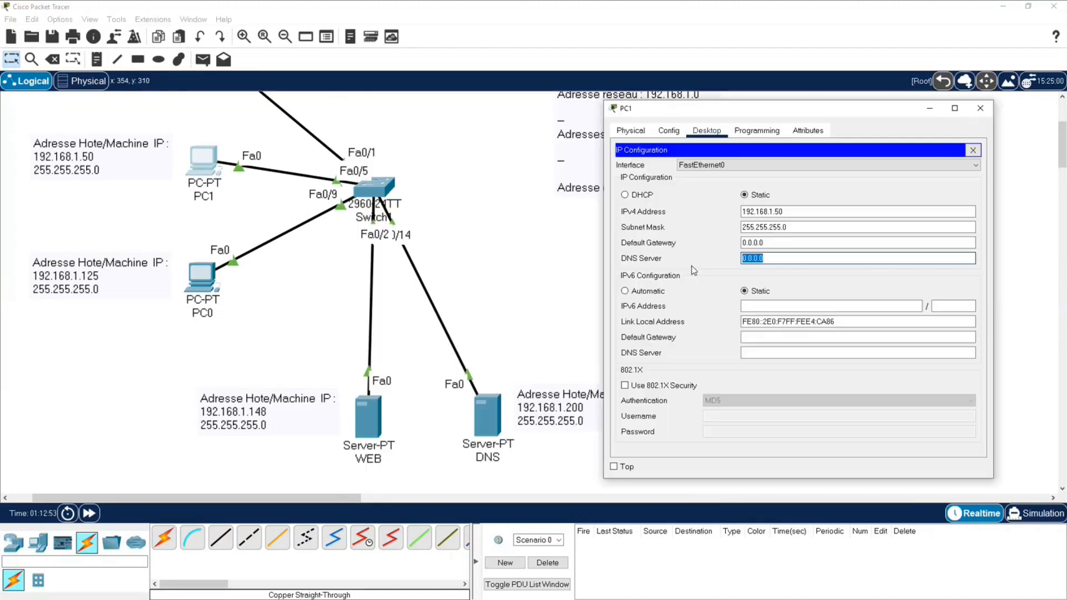
type("192.168")
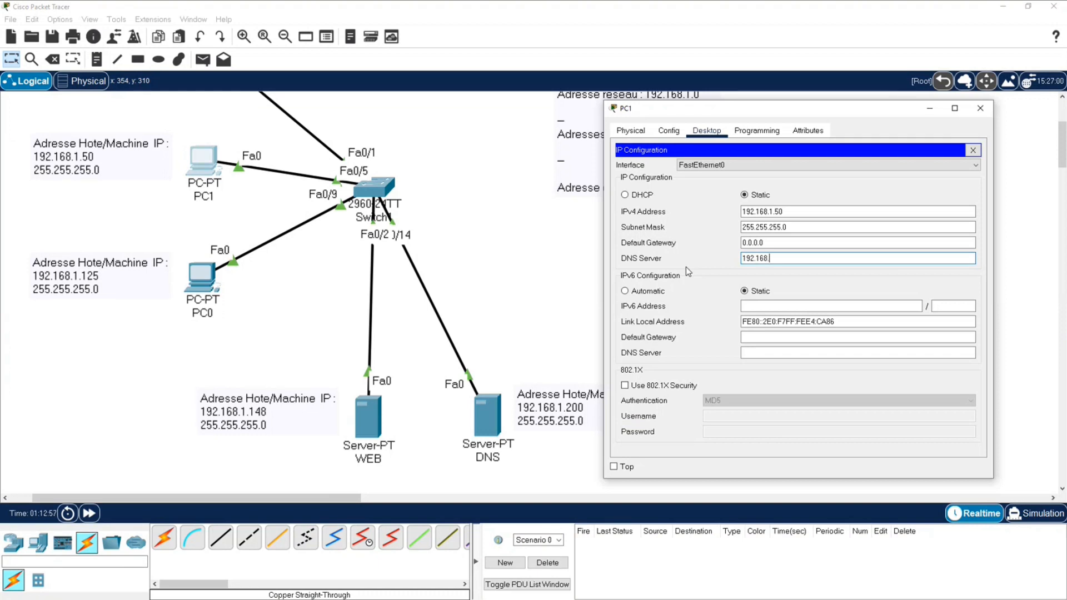
type(".1.200")
left_click(973, 150)
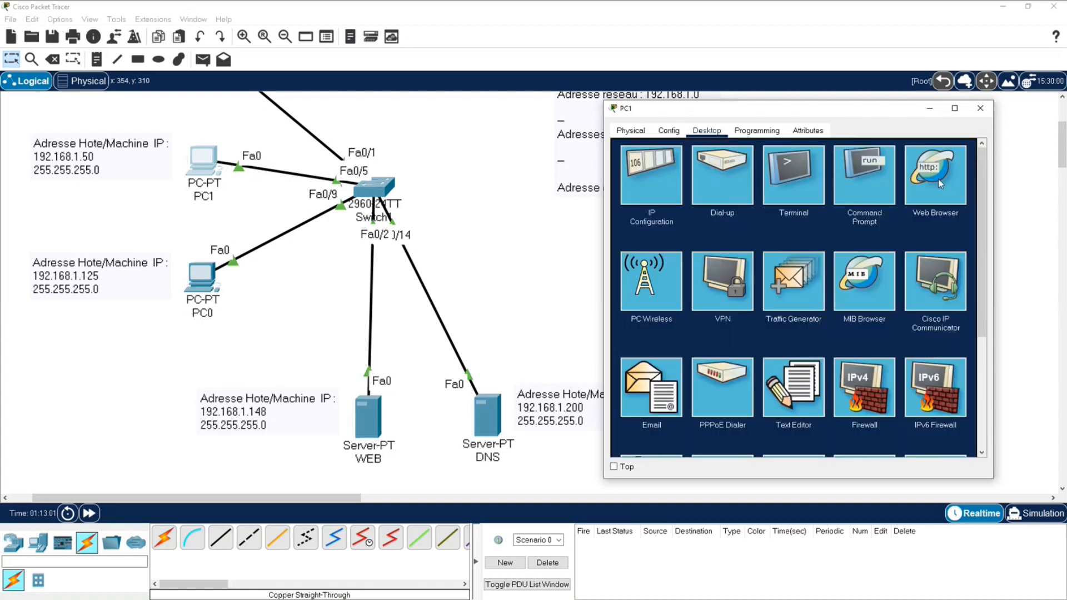
left_click(925, 185)
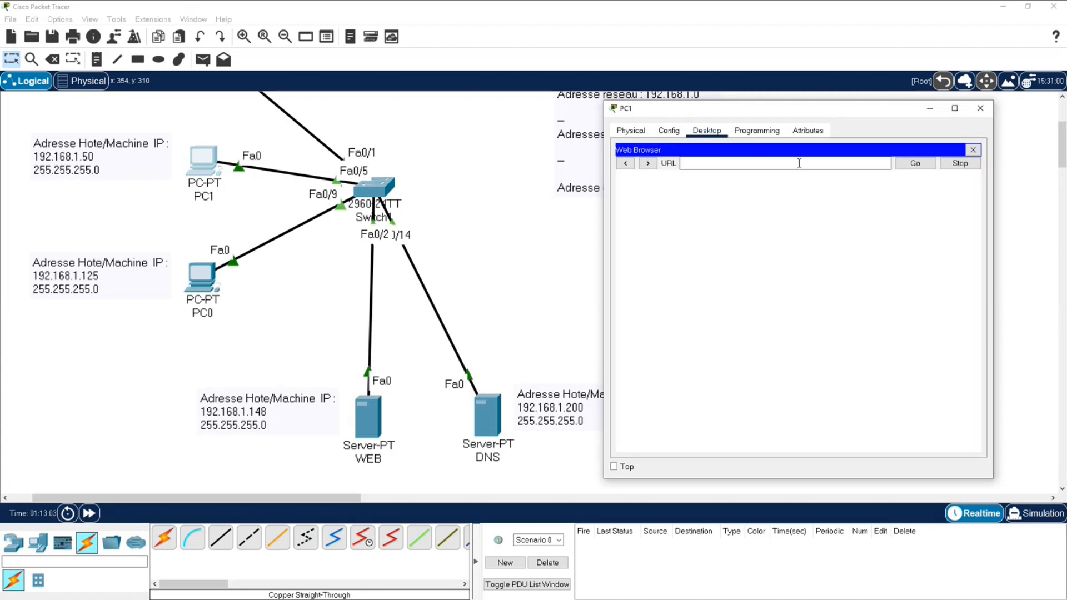
right_click(810, 162)
left_click(835, 225)
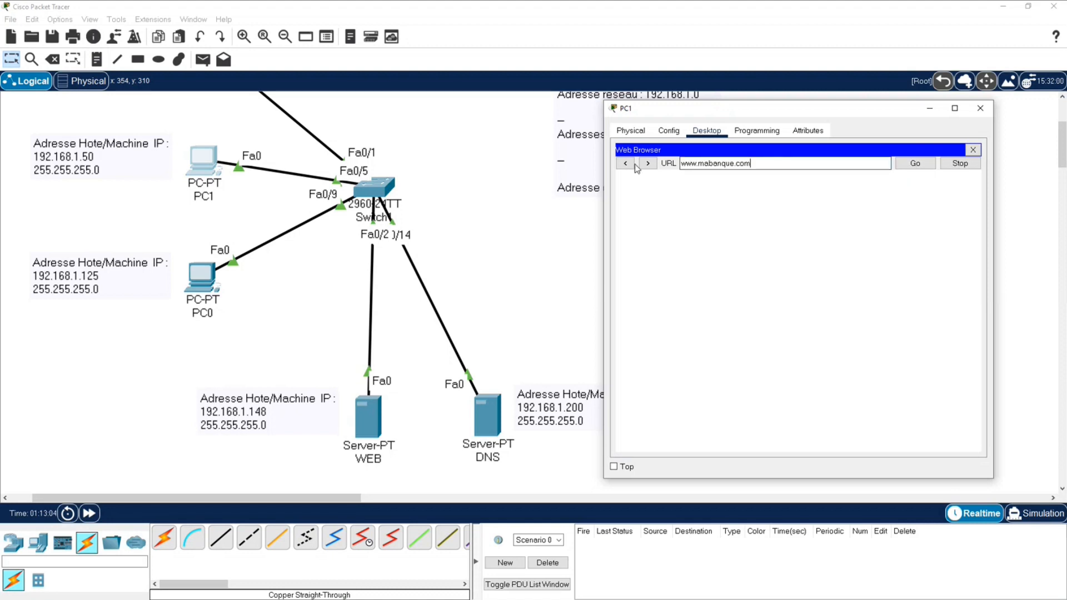
left_click(927, 166)
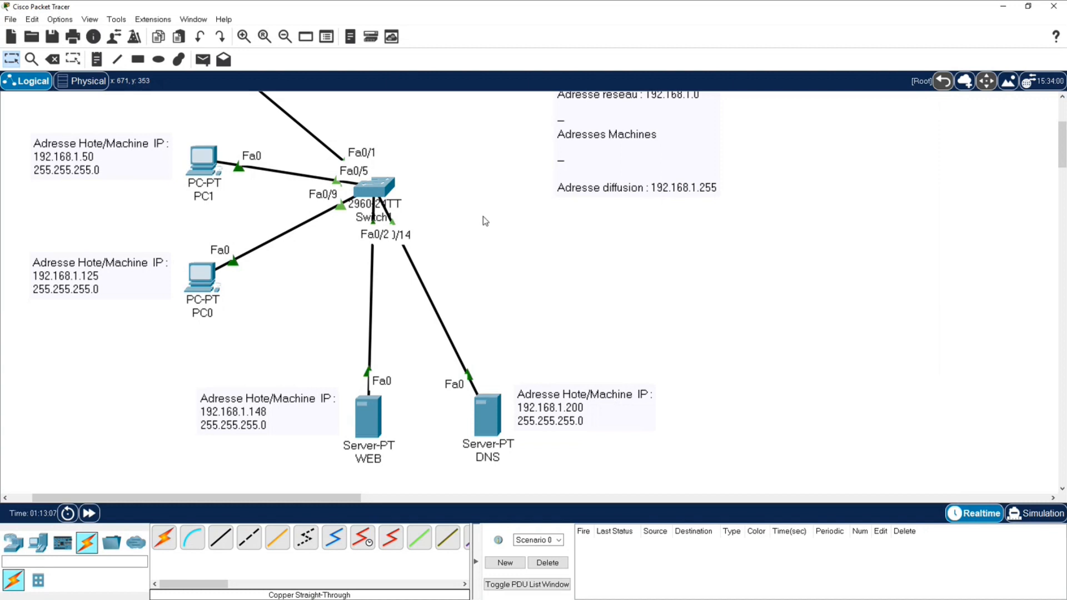
Step: Set the DNS server in PC2's IPv4 configuration to 192.168.1.200
scroll(444, 216, "up", 3)
left_click(193, 231)
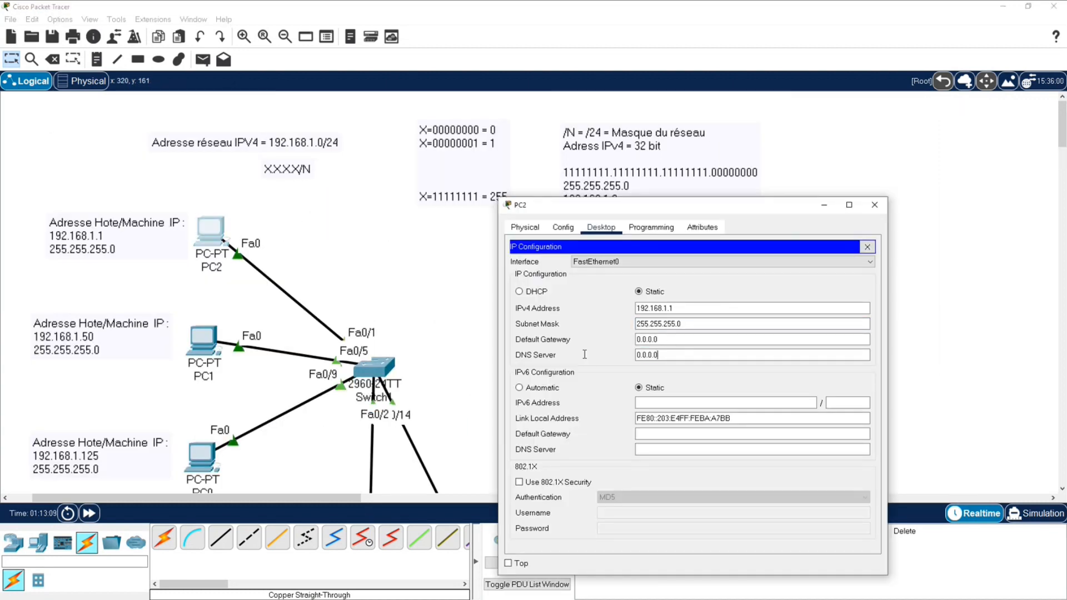
left_click(686, 356)
key("BackSpace")
key("BackSpace")
key("BackSpace")
key("BackSpace")
key("BackSpace")
key("BackSpace")
key("BackSpace")
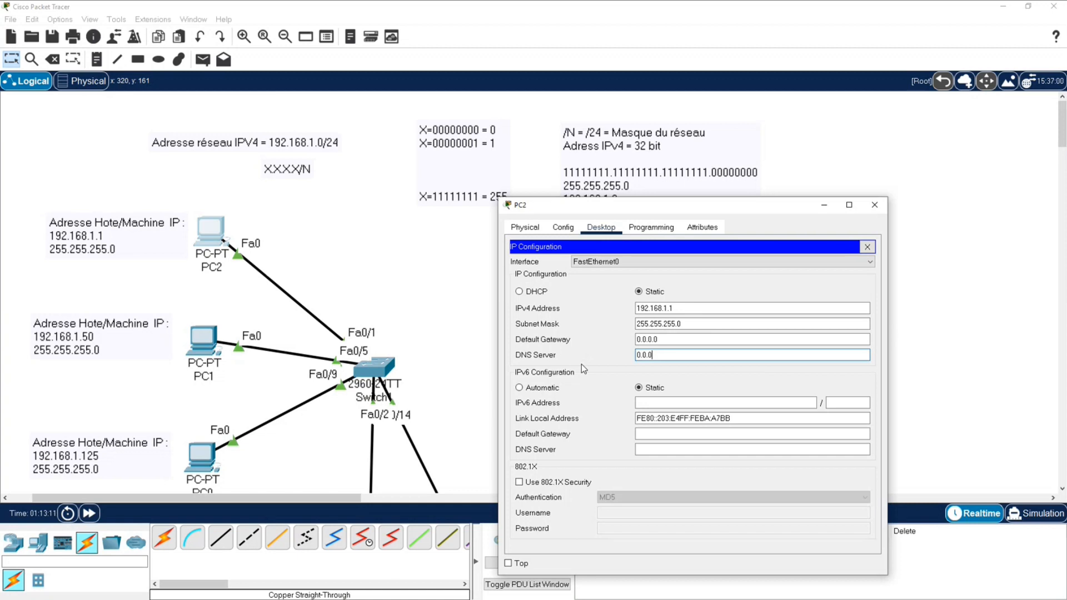
type("192.168.1.200")
left_click(868, 247)
left_click_drag(750, 211, 907, 125)
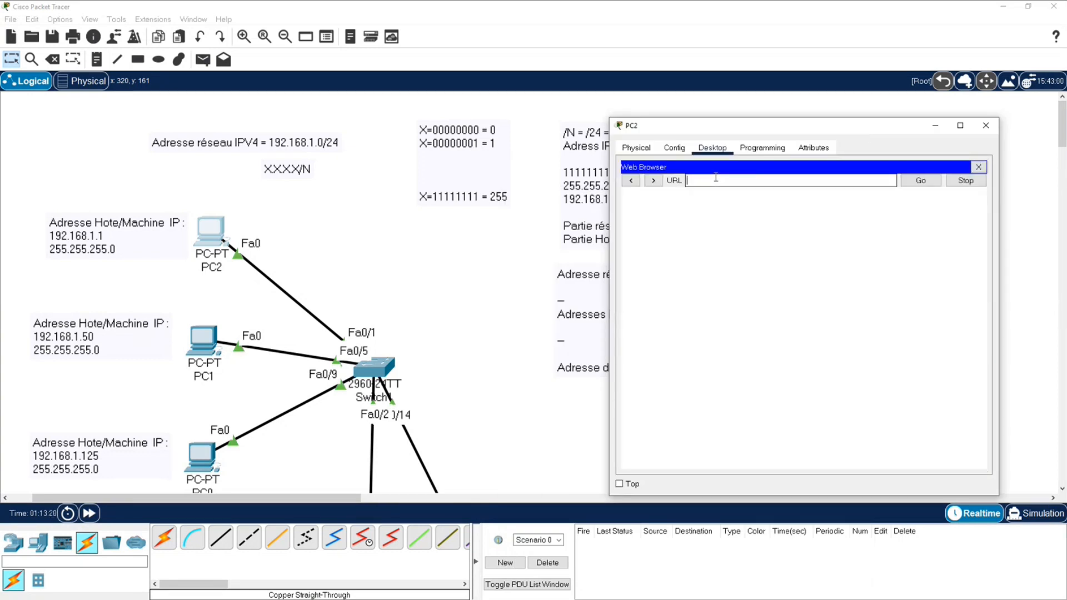
key("Return")
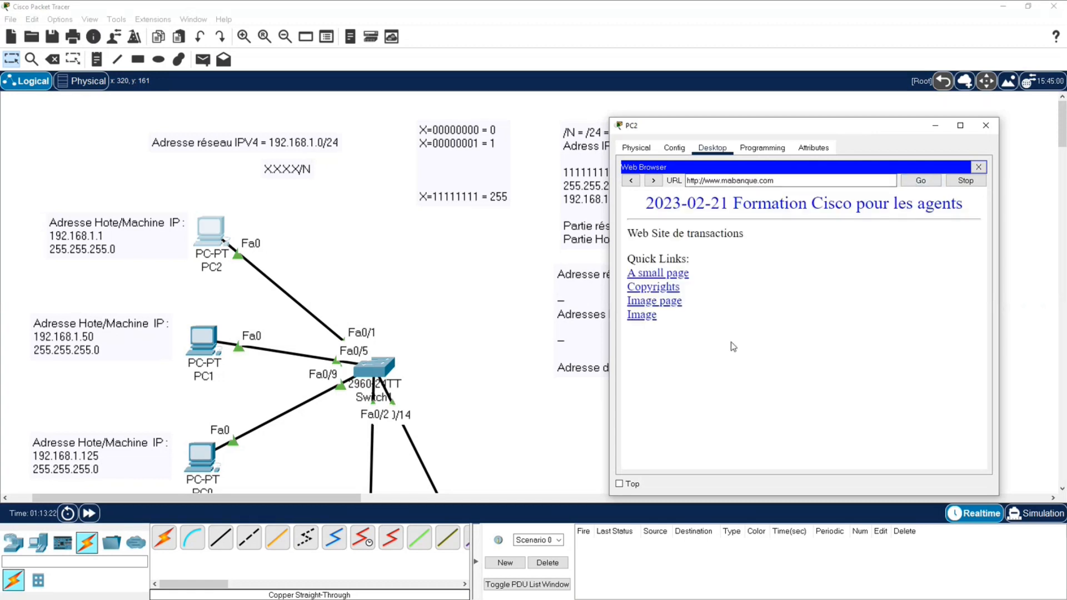
left_click_drag(739, 234, 626, 233)
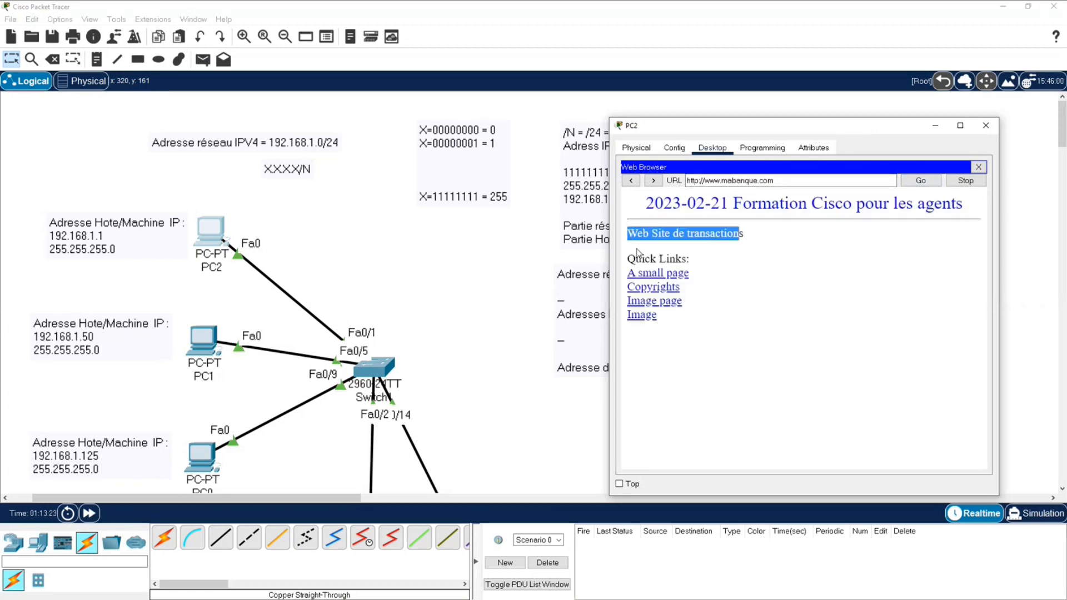
left_click(439, 253)
scroll(440, 252, "down", 2)
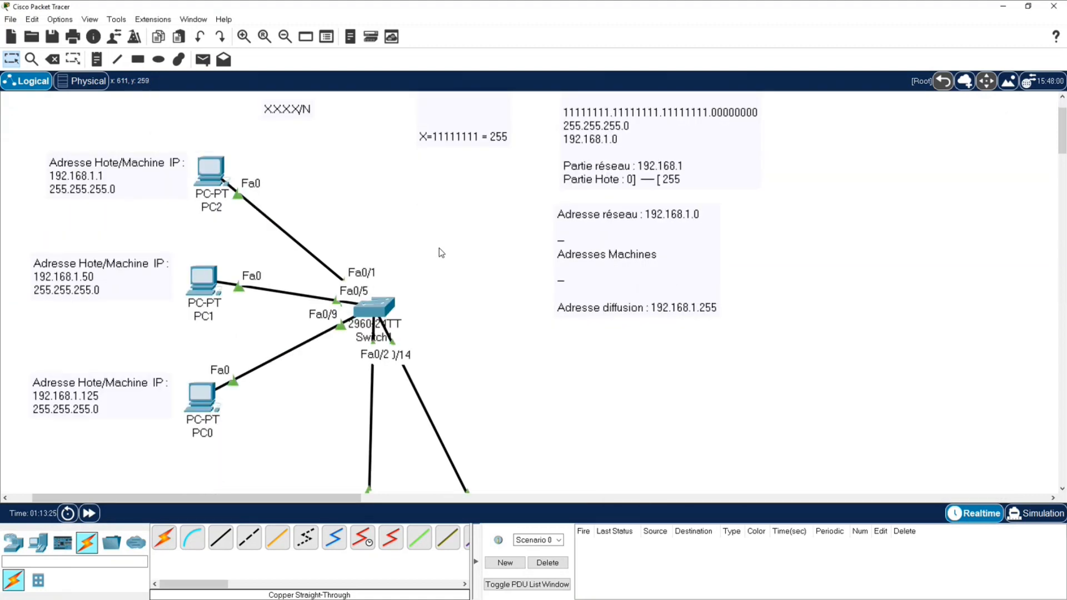
scroll(441, 253, "down", 2)
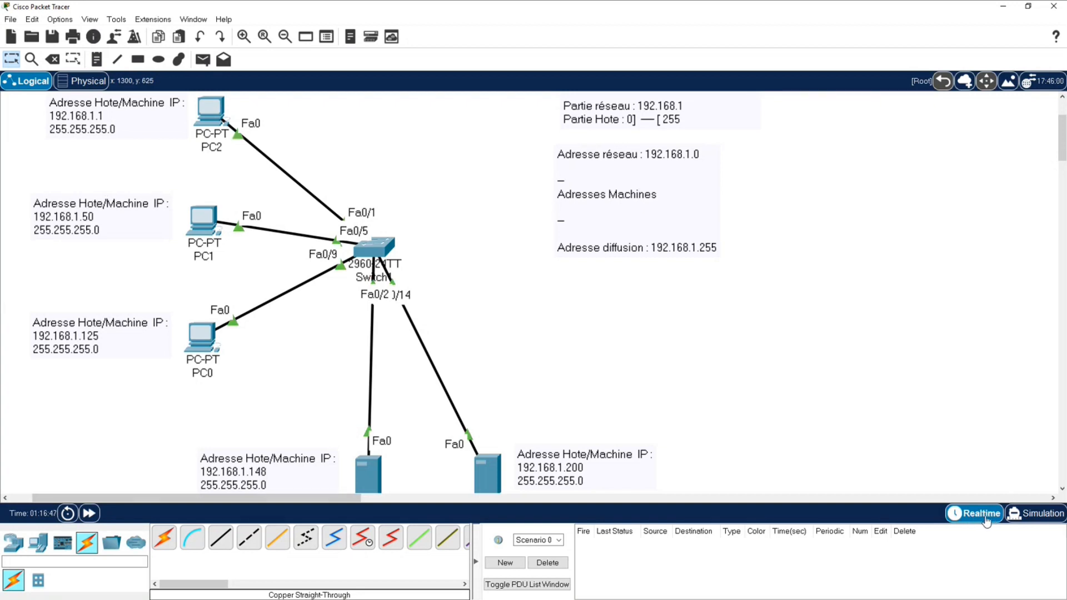
Step: Switch the network to Simulation mode and widen the simulation panel
left_click(1037, 517)
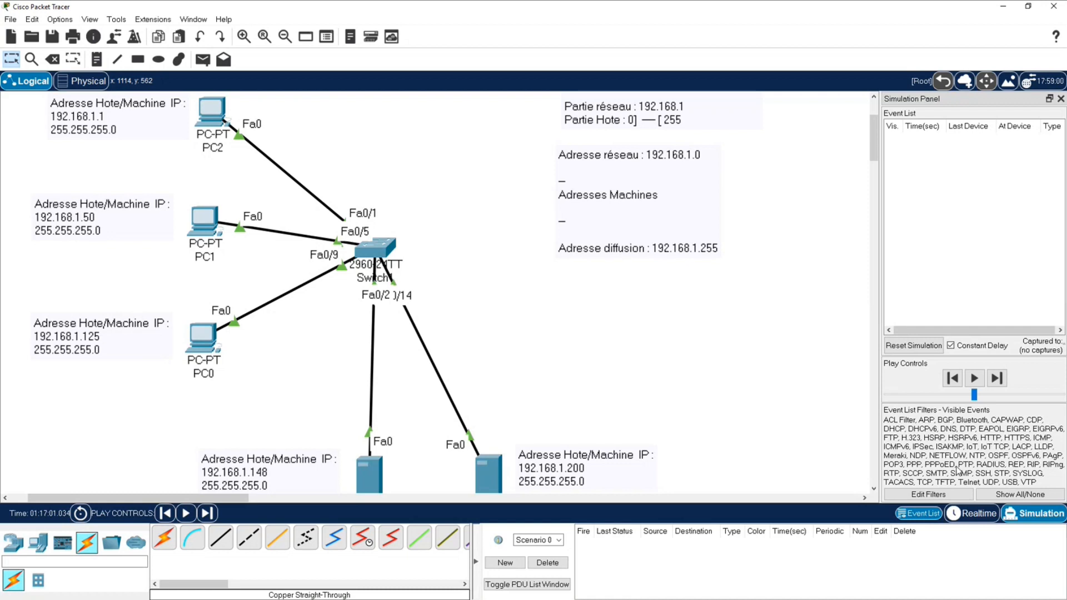
left_click(983, 517)
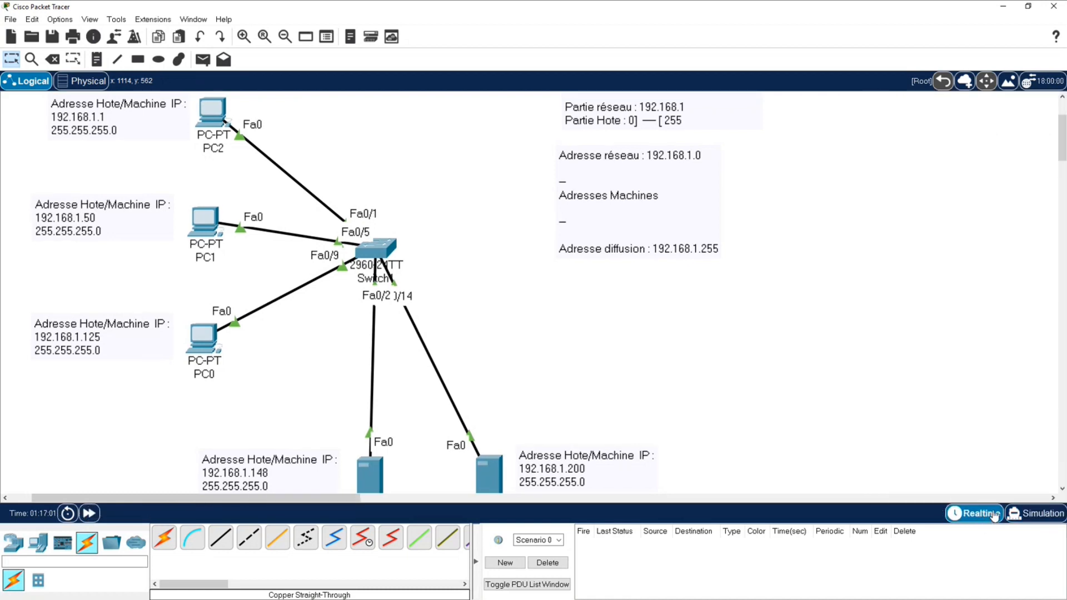
left_click(1045, 518)
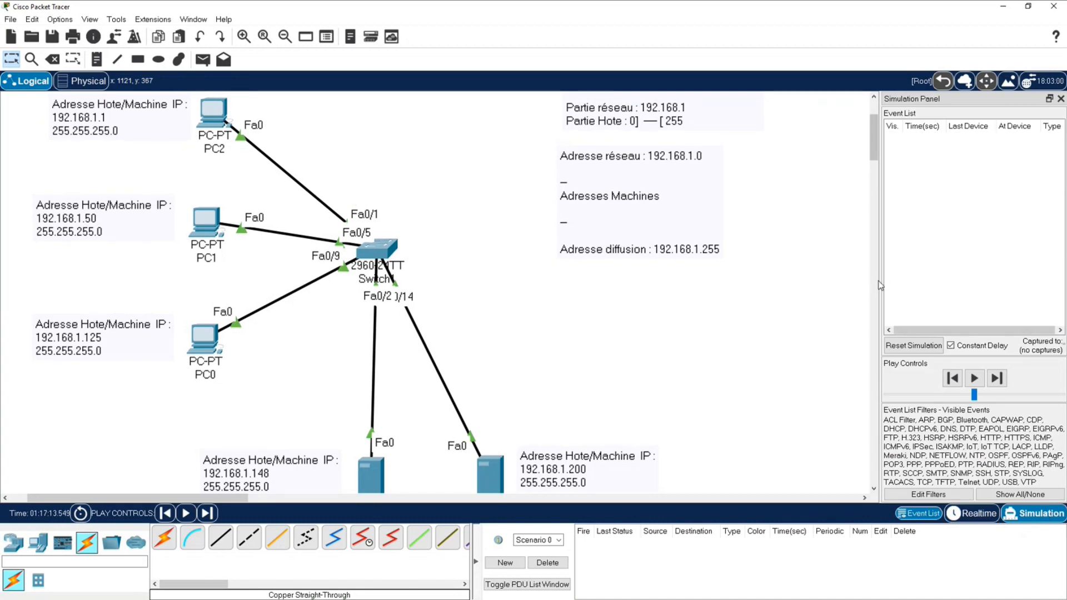
left_click_drag(884, 284, 789, 287)
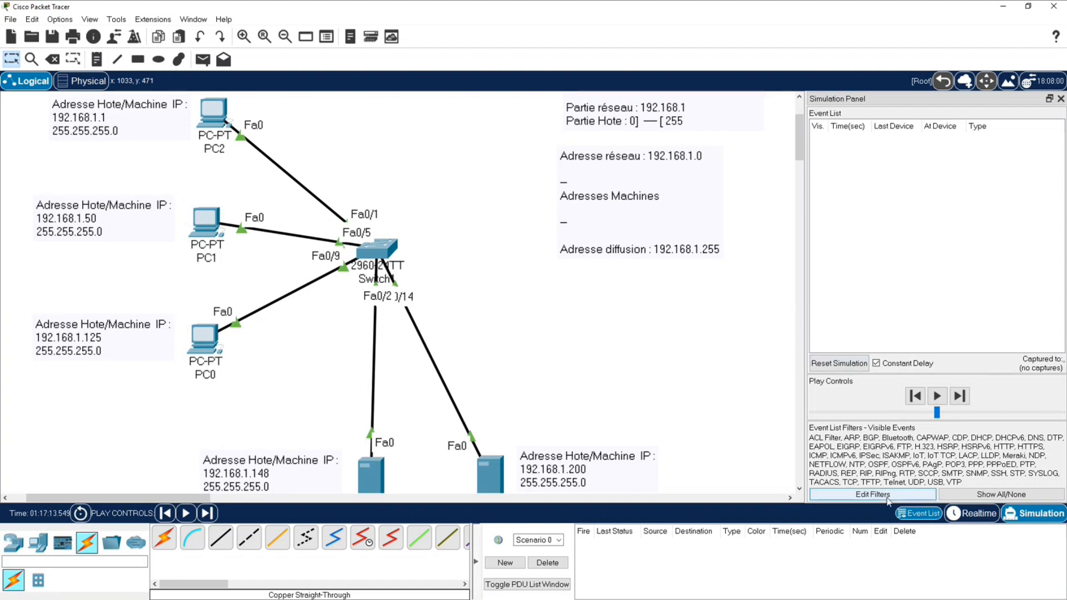
Step: Clear all simulation event filters and make only HTTP, HTTPS and DNS events visible
left_click(995, 495)
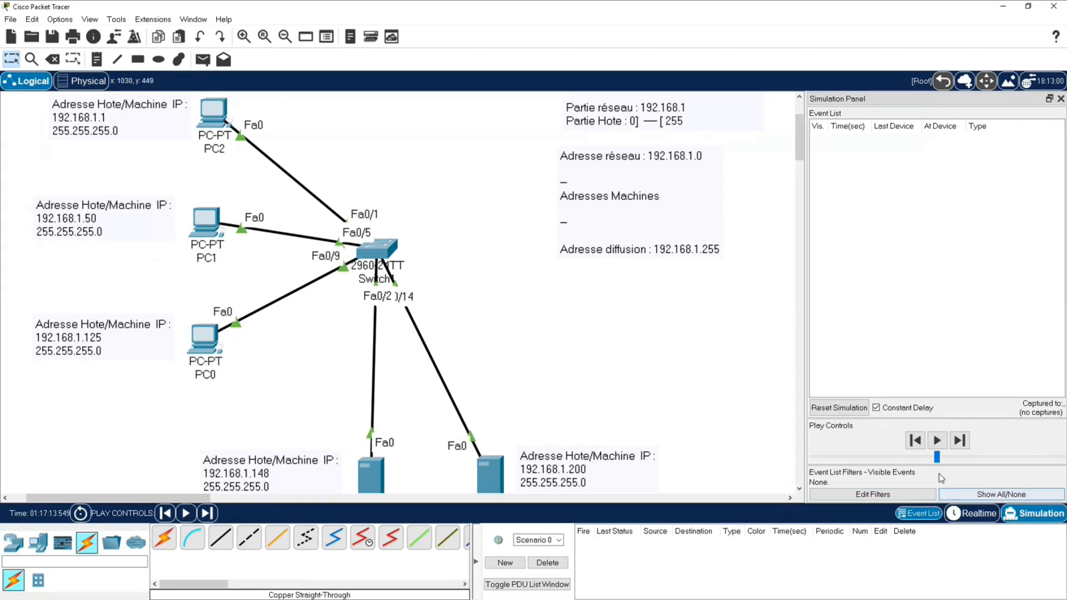
left_click(868, 495)
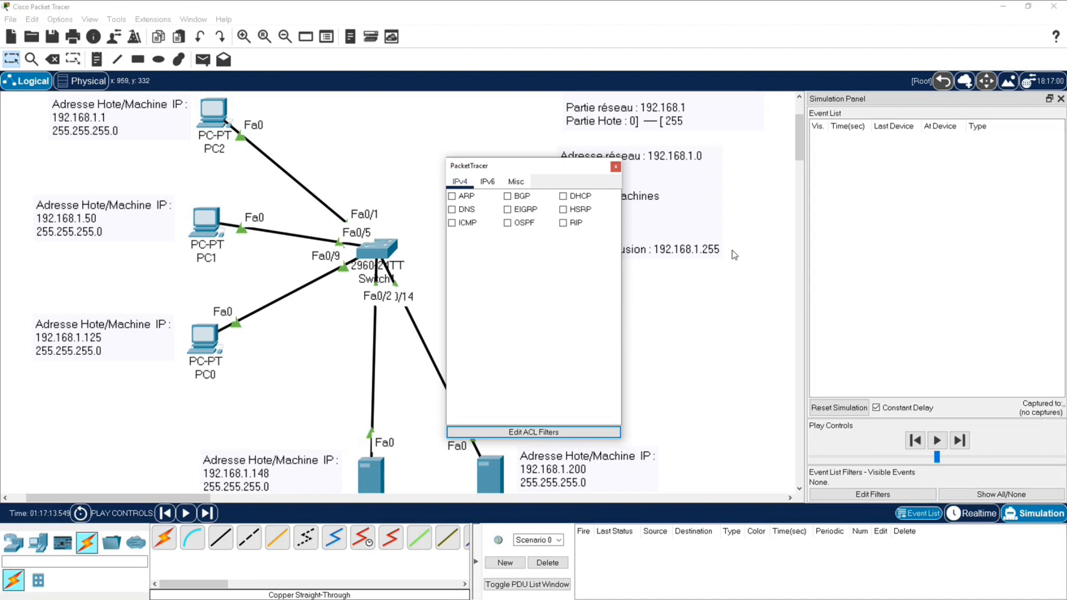
left_click_drag(798, 138, 798, 162)
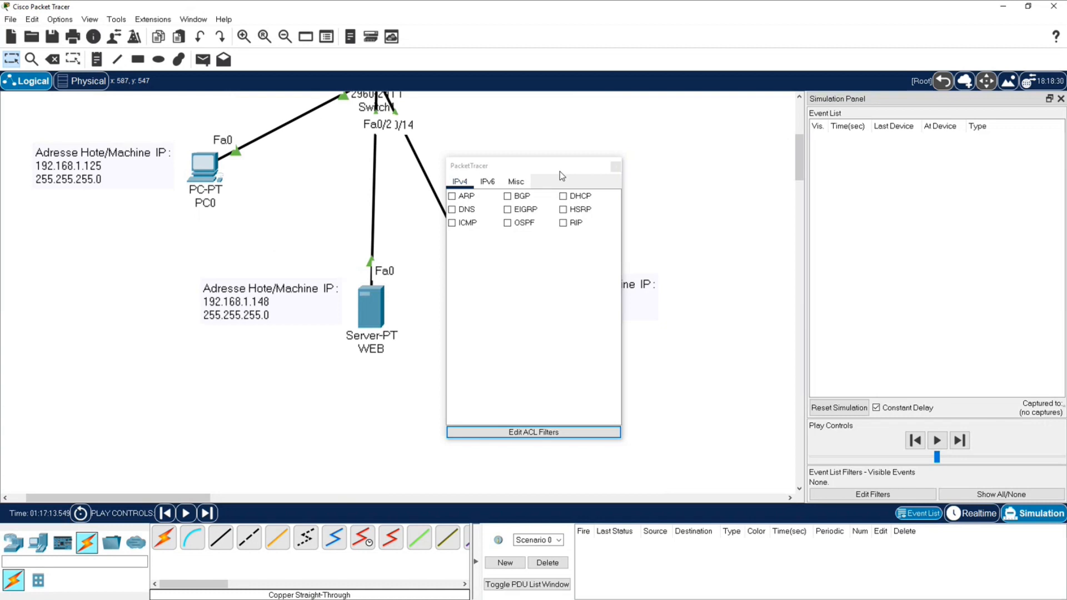
left_click_drag(559, 171, 646, 131)
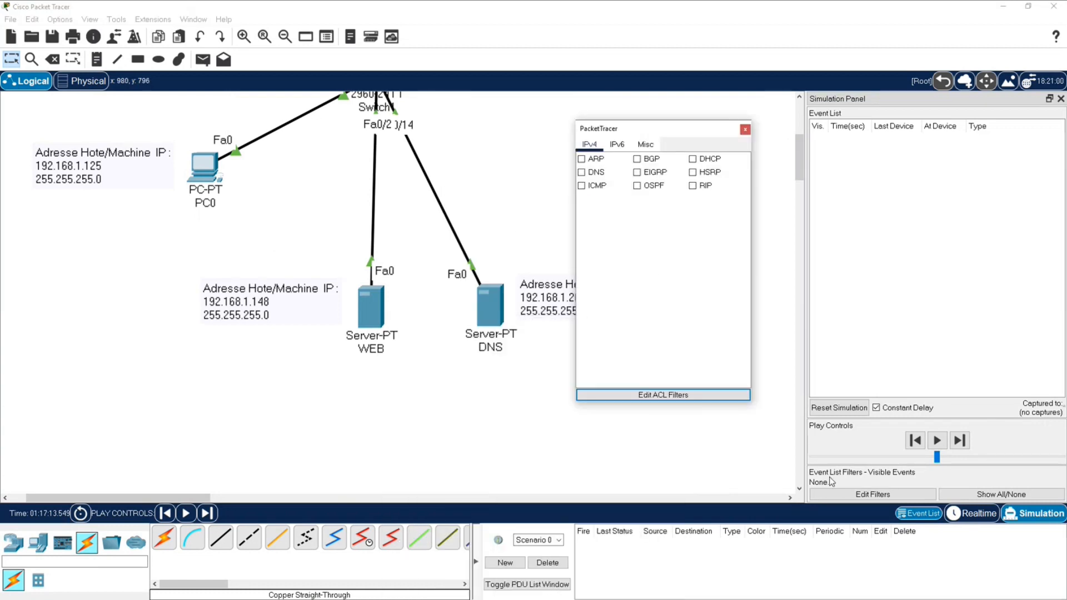
left_click(646, 144)
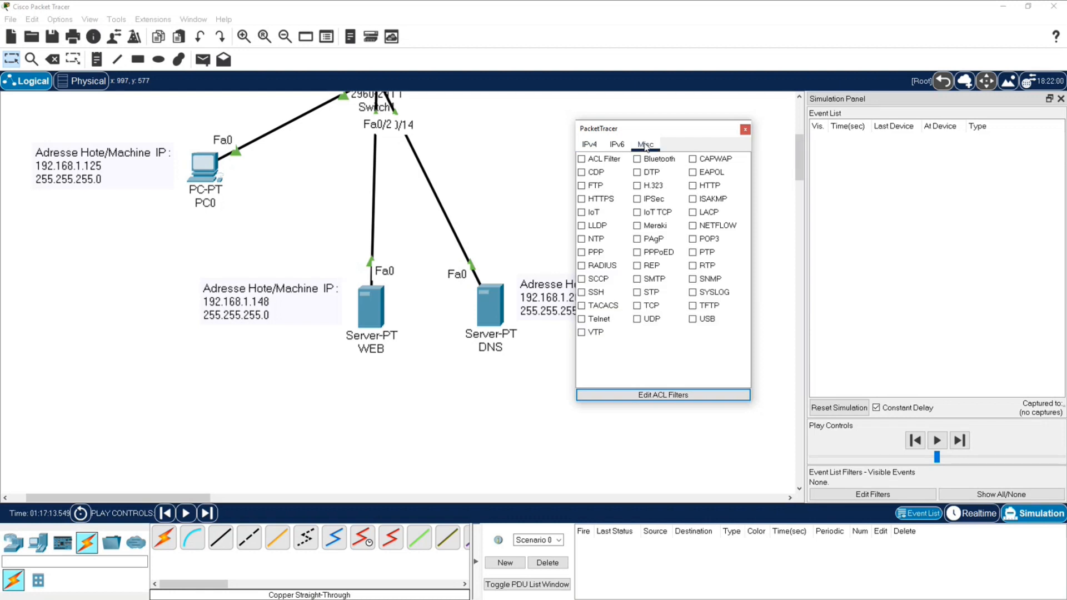
left_click(693, 187)
left_click(582, 200)
left_click(590, 145)
left_click(582, 172)
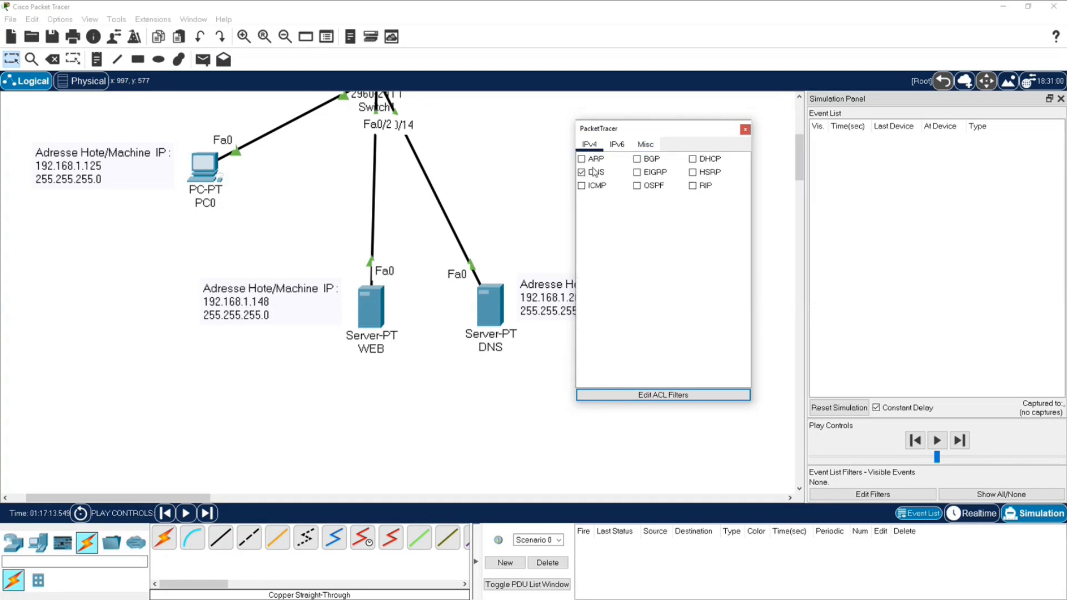
left_click(746, 130)
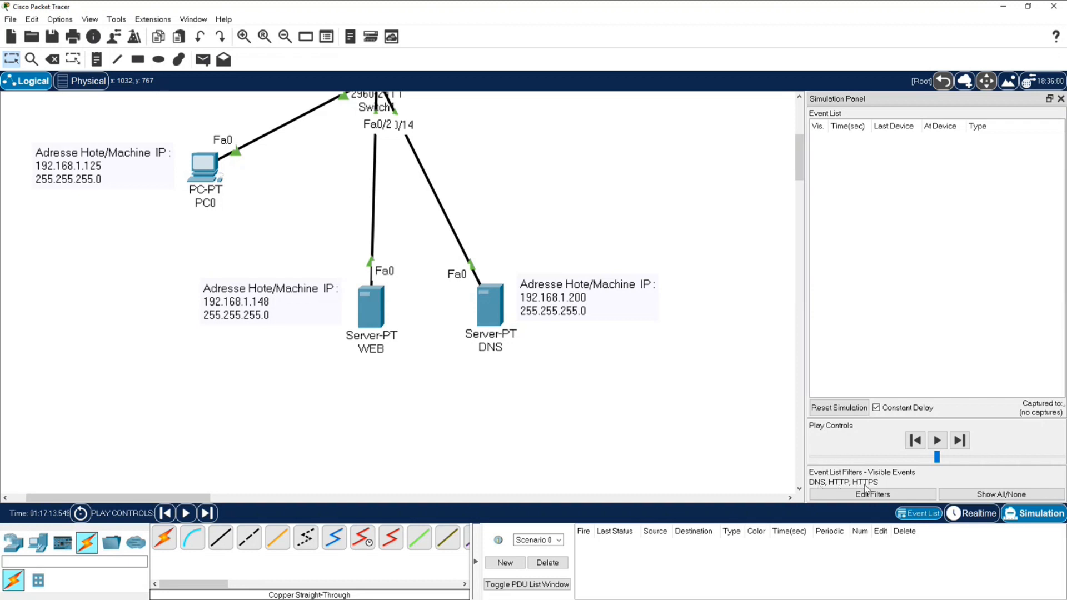
scroll(576, 388, "up", 3)
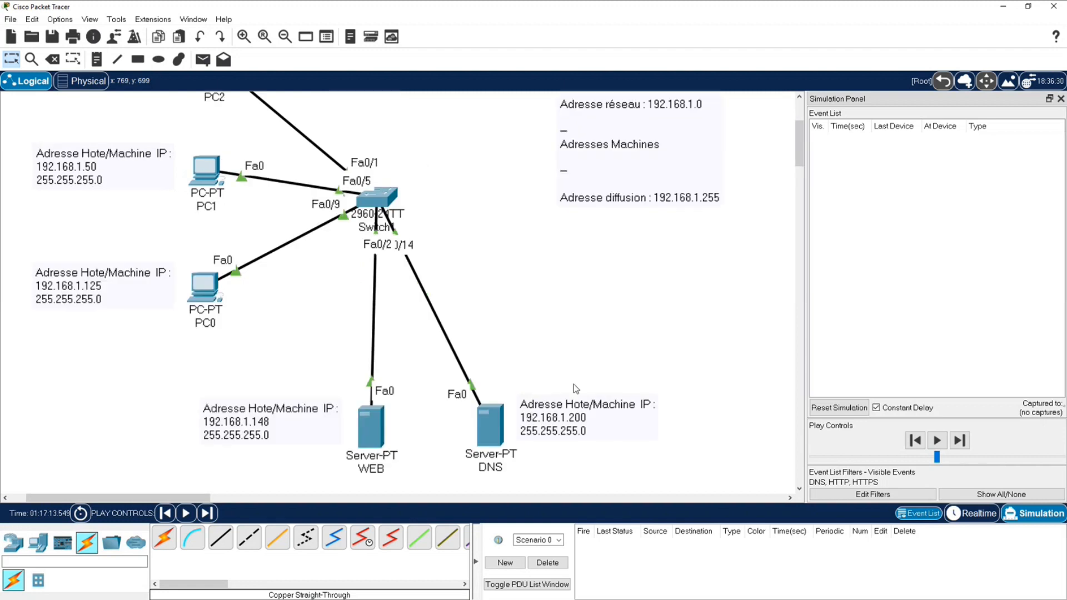
left_click(196, 290)
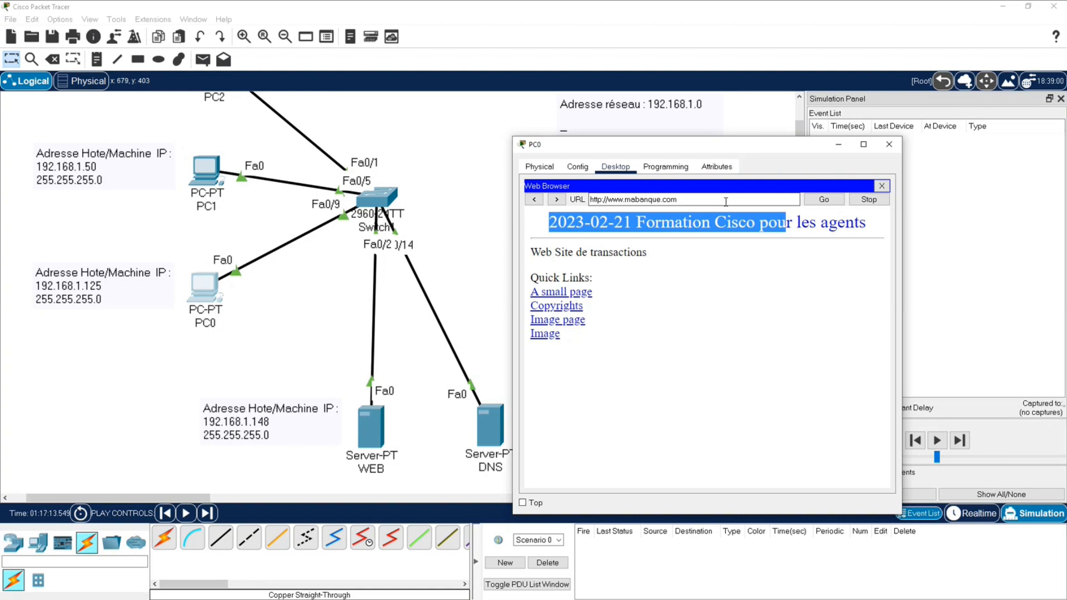
left_click_drag(726, 201, 610, 199)
key("ctrl+c")
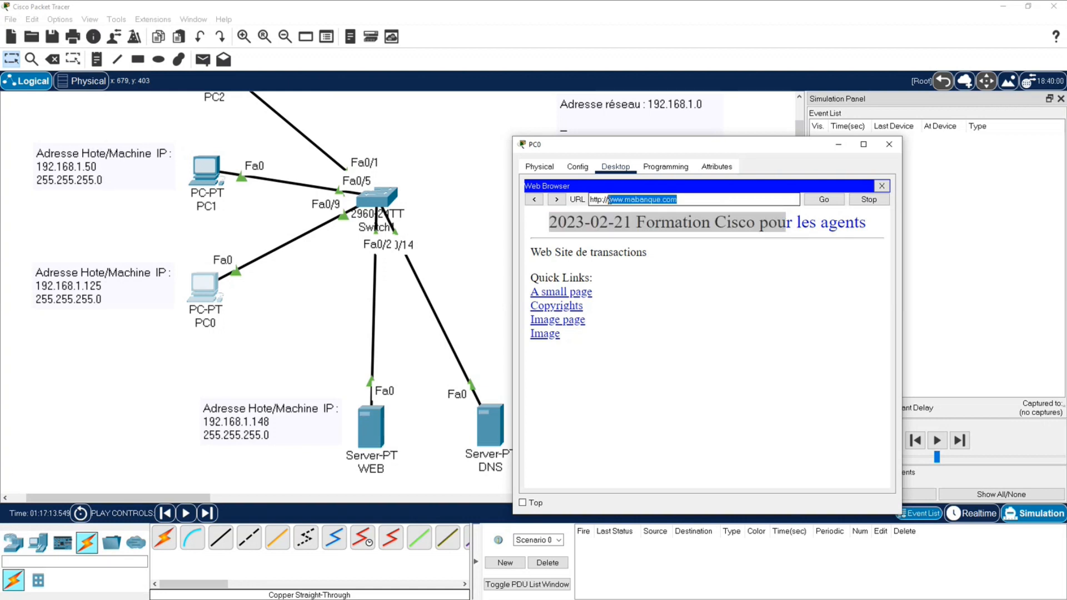
left_click(882, 185)
left_click(832, 252)
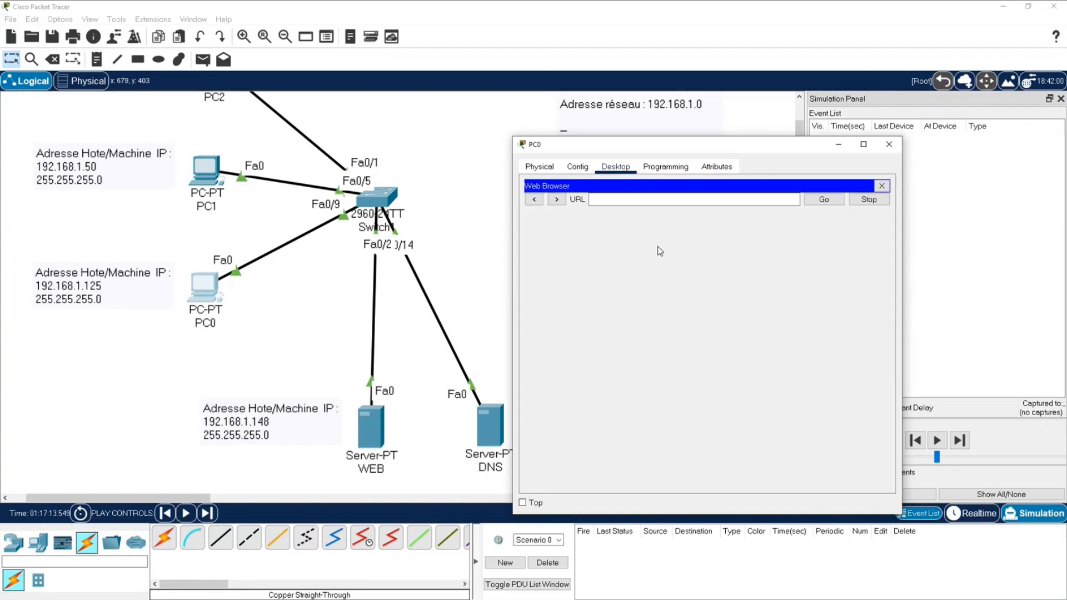
key("ctrl+v")
left_click(812, 203)
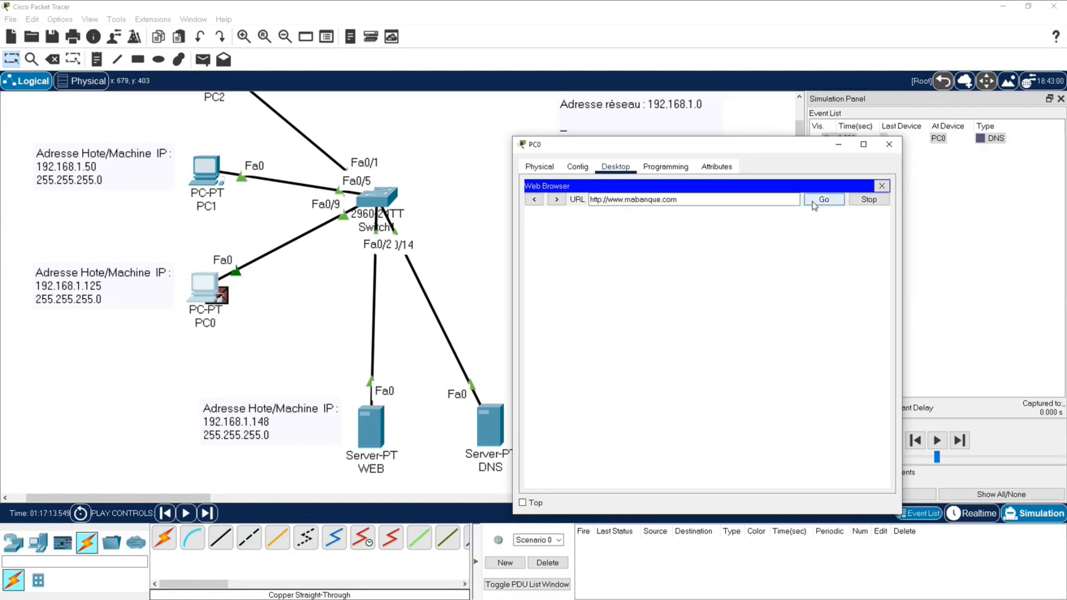
left_click(496, 235)
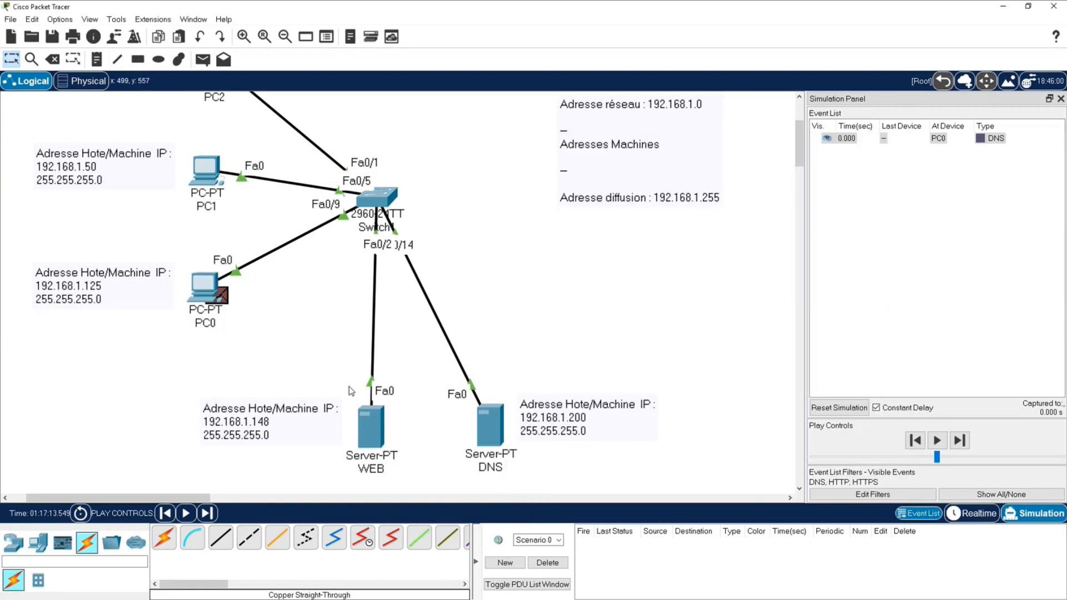
Step: Check the site name requested in PC0's browser and open the PDU information of the DNS event at PC0
left_click(221, 290)
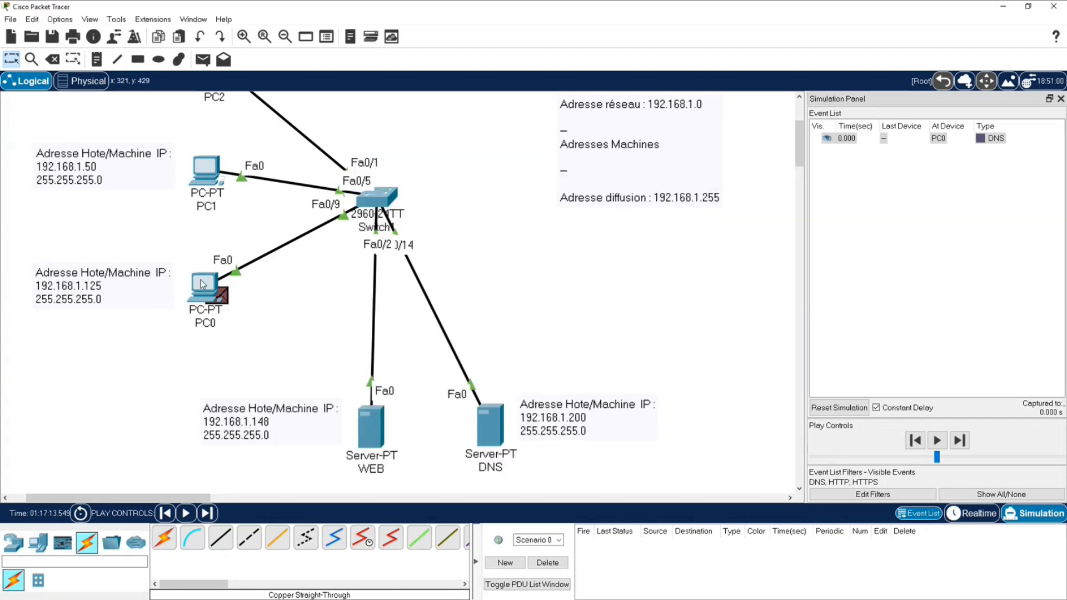
left_click(203, 284)
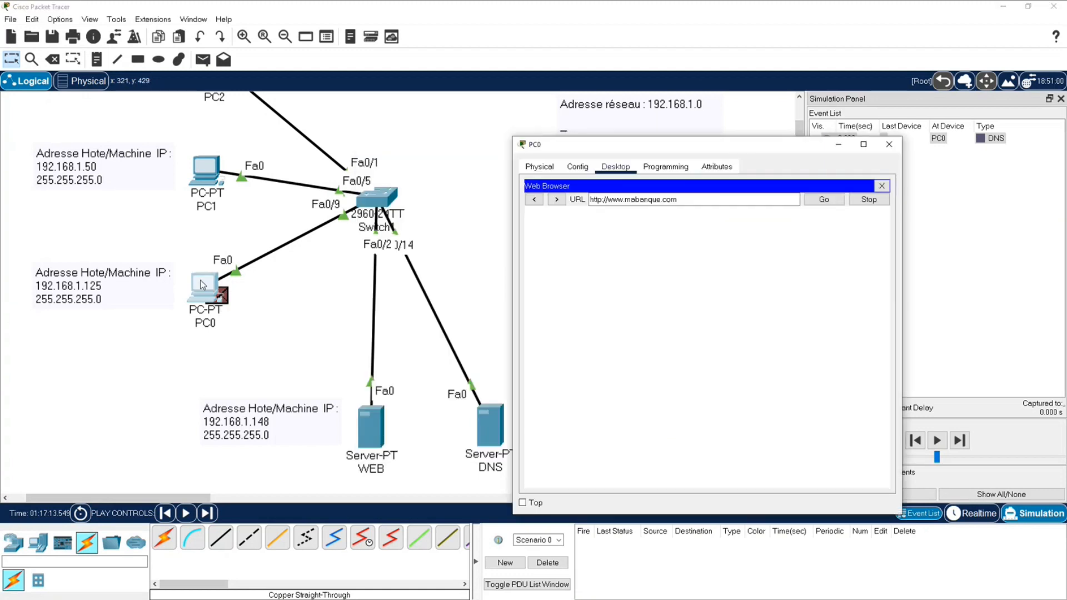
left_click_drag(678, 200, 610, 200)
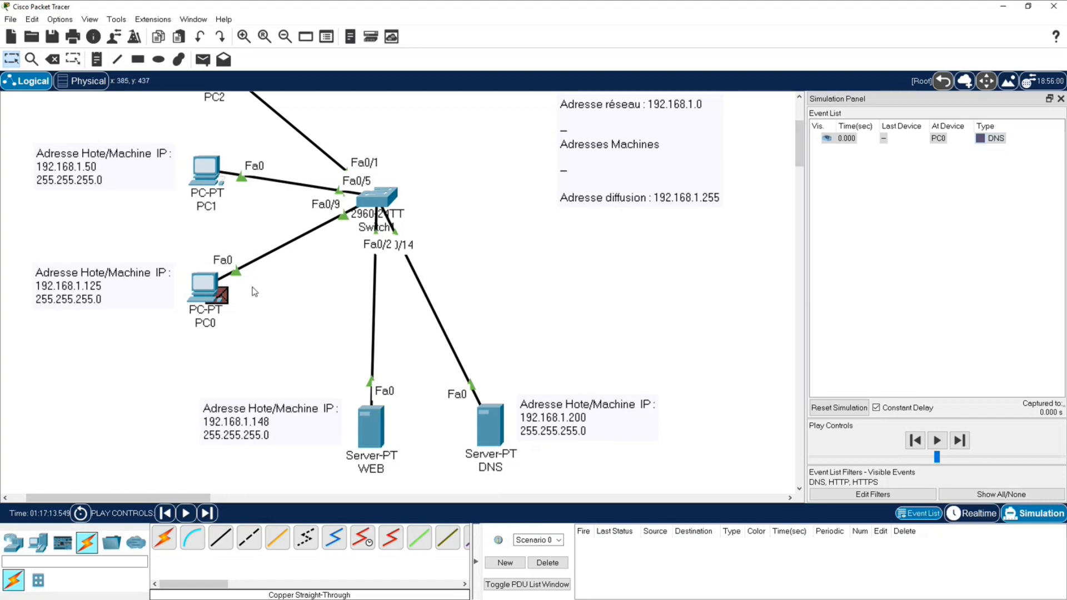
left_click(985, 142)
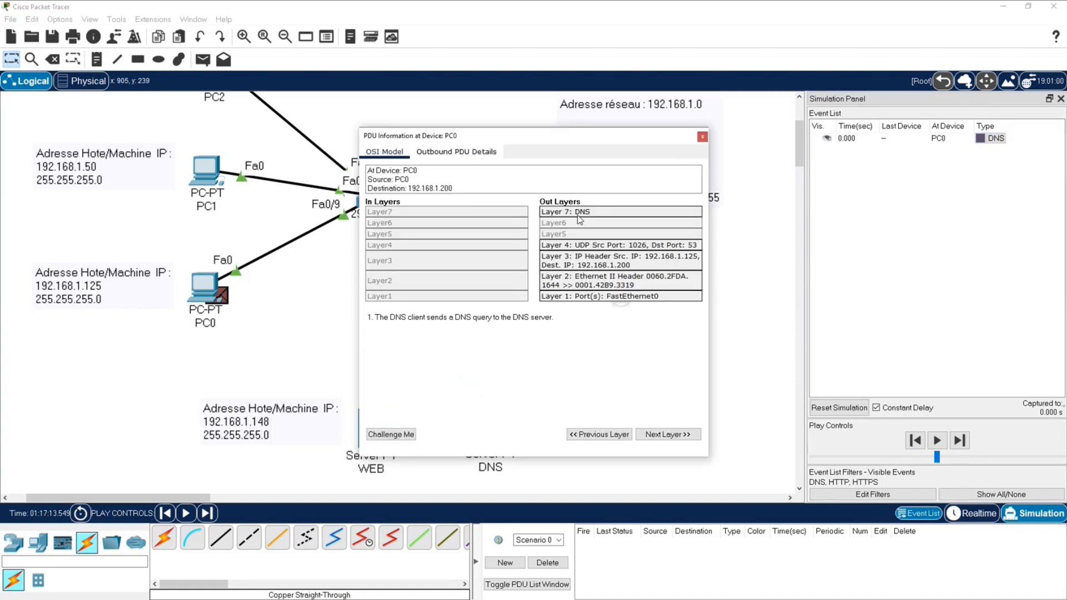
Step: Close the PDU information, check the site name in PC0's browser, and advance the simulation two events to carry the DNS query to the DNS server
left_click(703, 137)
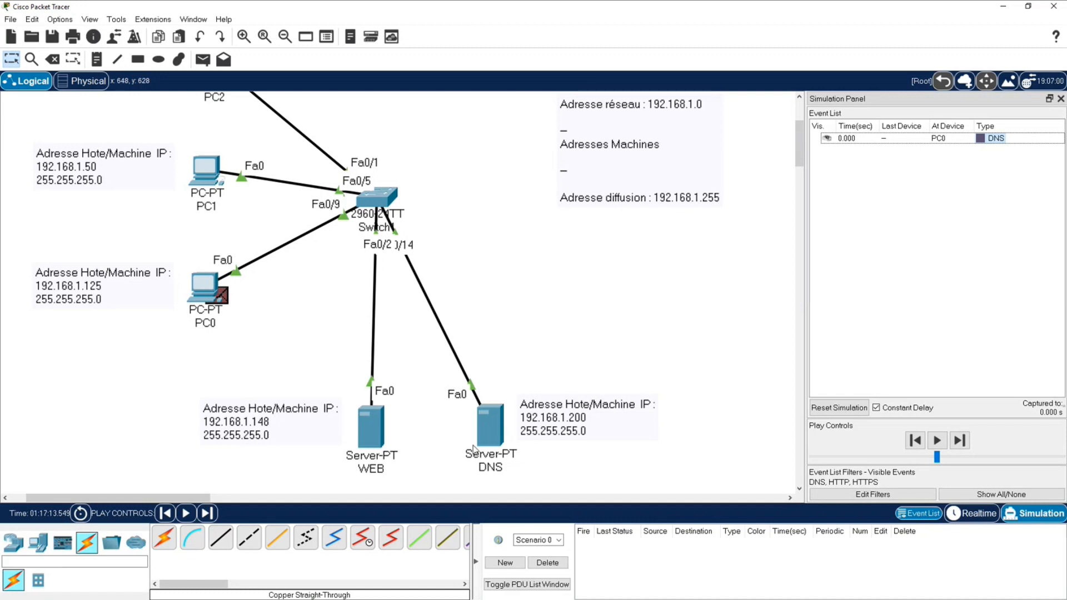
left_click(209, 286)
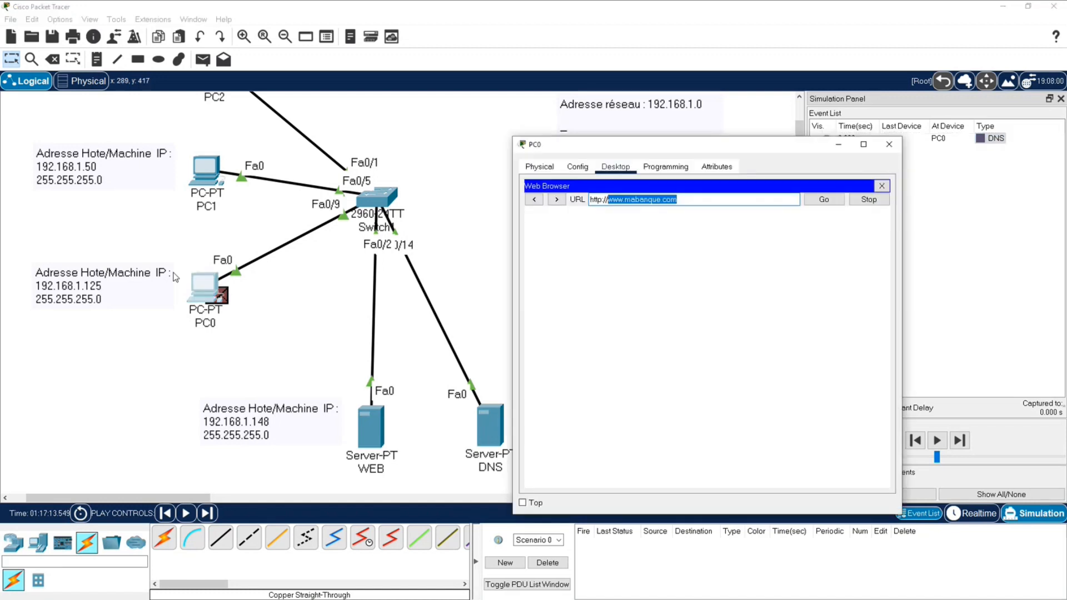
left_click(282, 303)
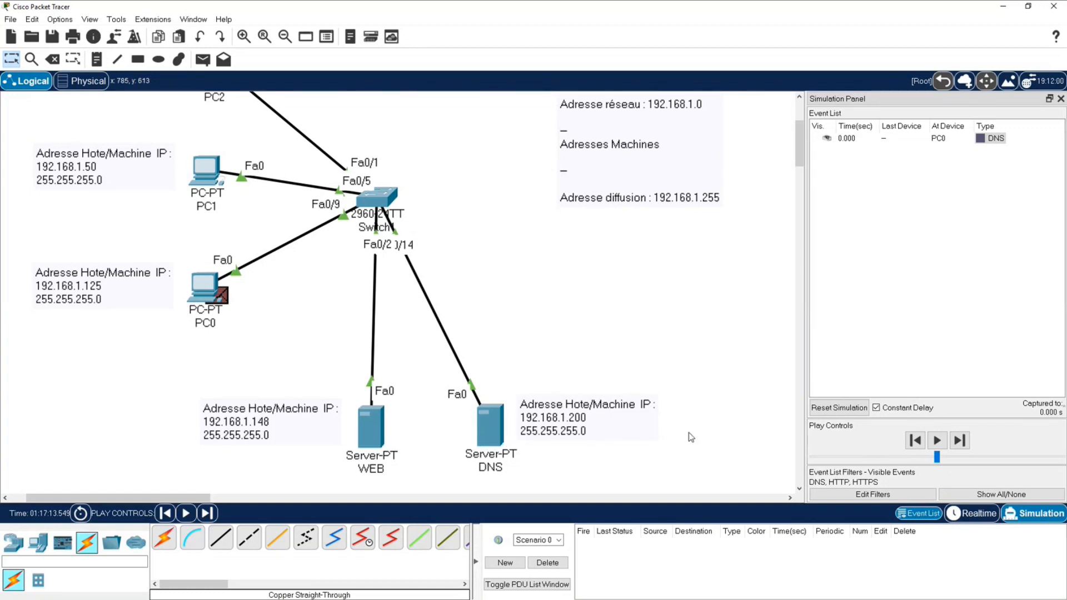
left_click(962, 442)
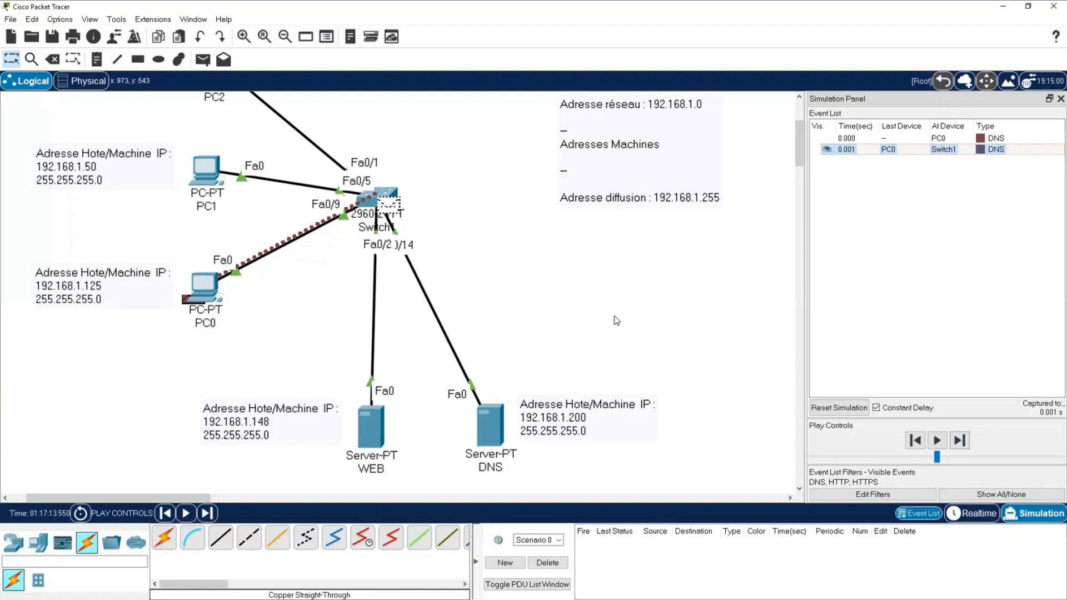
left_click(960, 440)
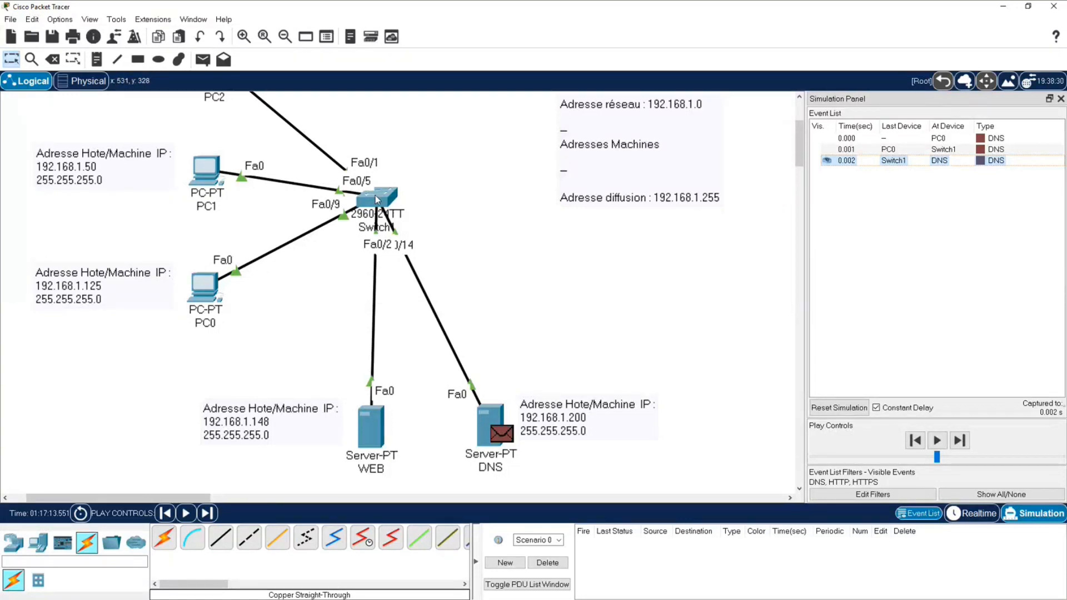
Step: Open Switch1's command line and enter privileged EXEC mode with en
mouse_move(376, 199)
left_click(380, 200)
left_click_drag(462, 112, 721, 137)
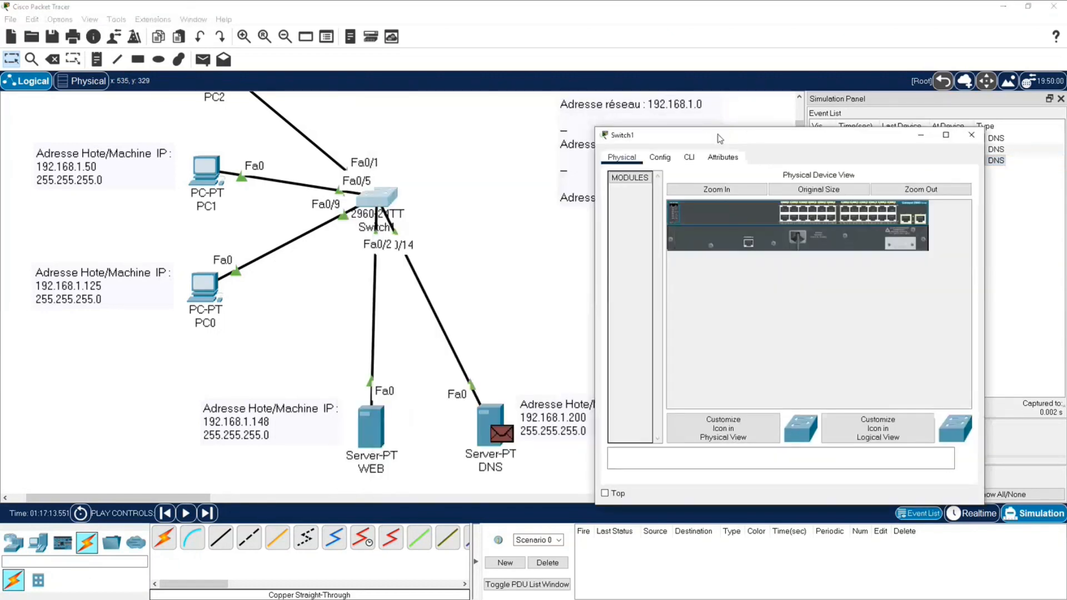
left_click(686, 159)
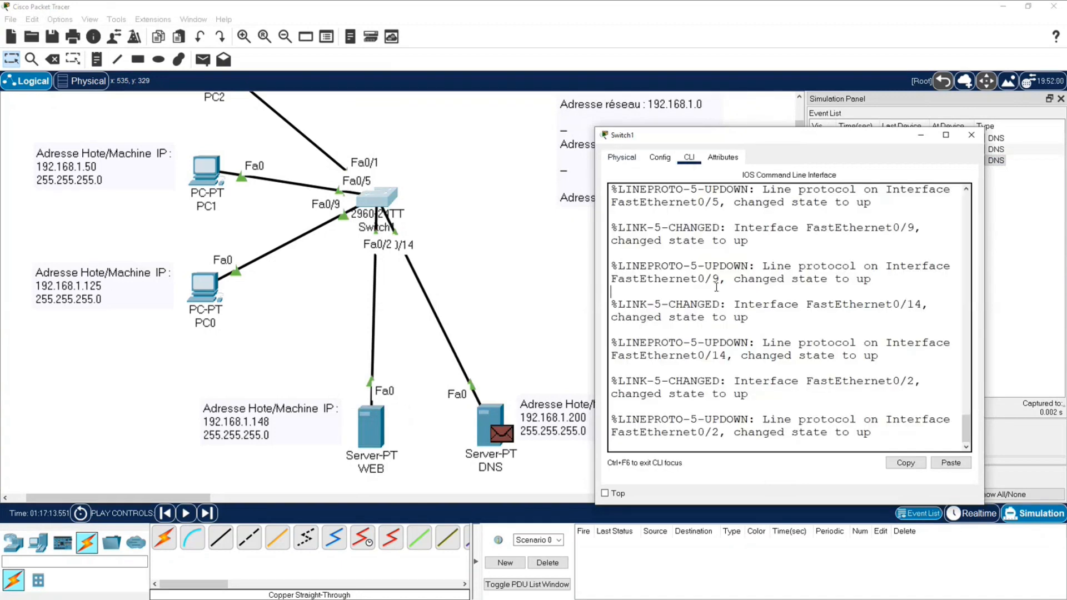
key("Return")
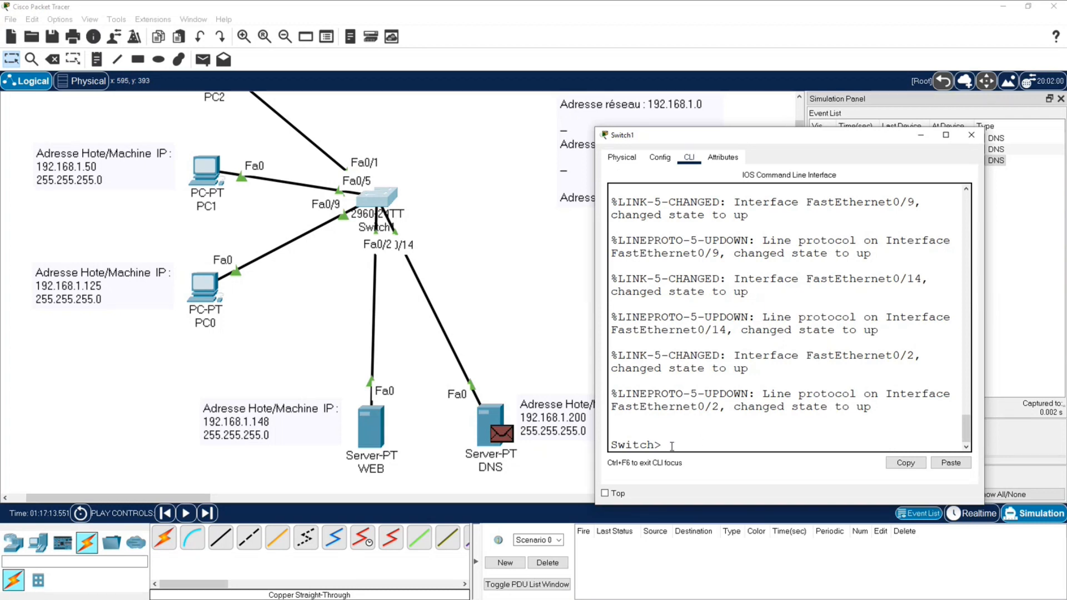
type("en")
key("Return")
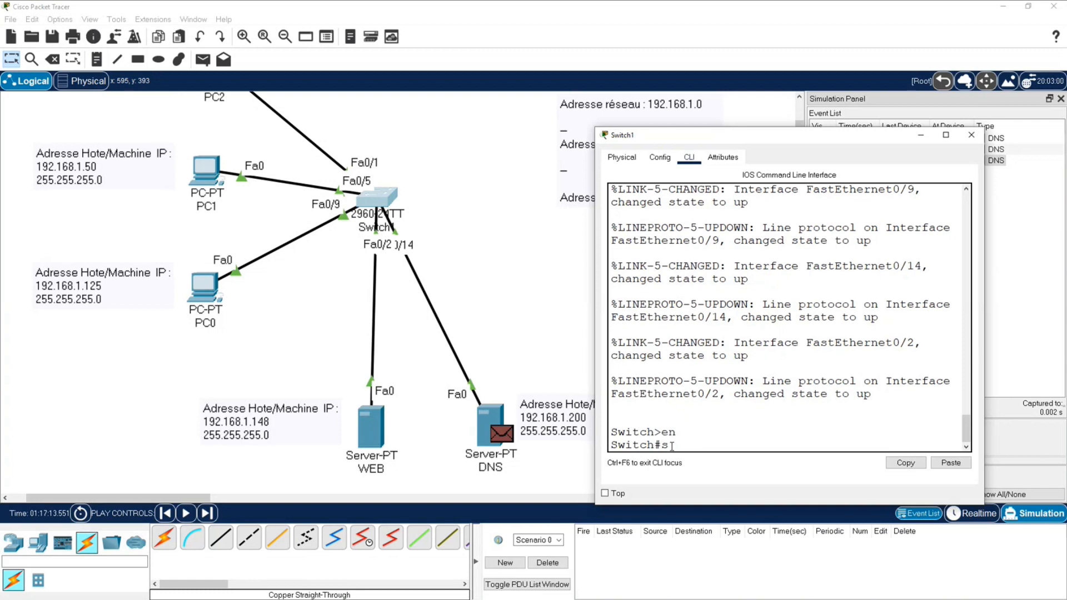
Step: Display Switch1's MAC address table with show mac address-table and enlarge the console window to read it
type("show mac add")
key("Tab")
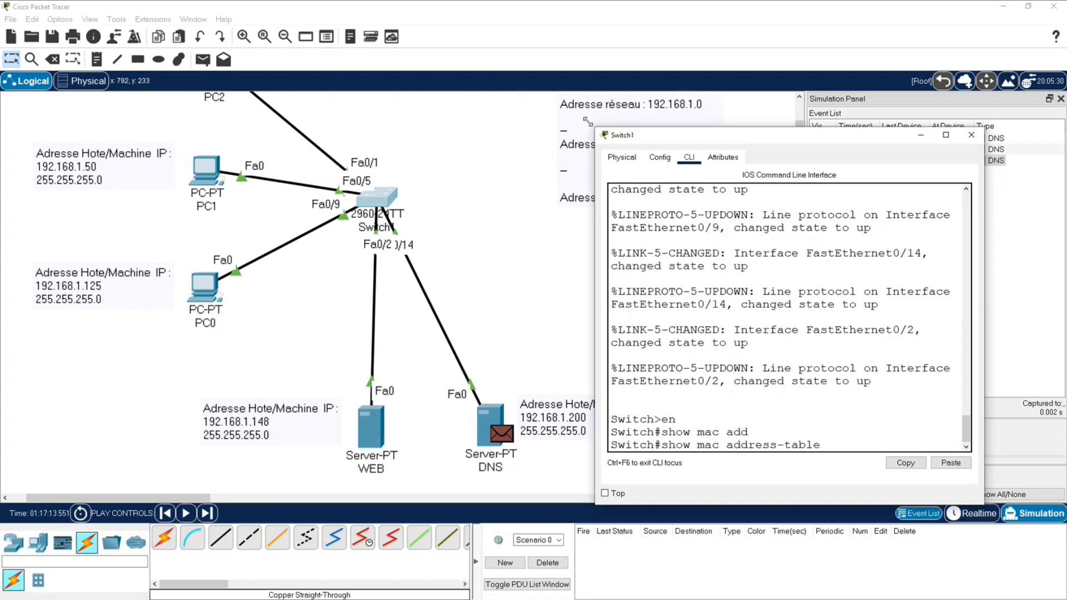
left_click_drag(588, 121, 530, 88)
left_click(868, 357)
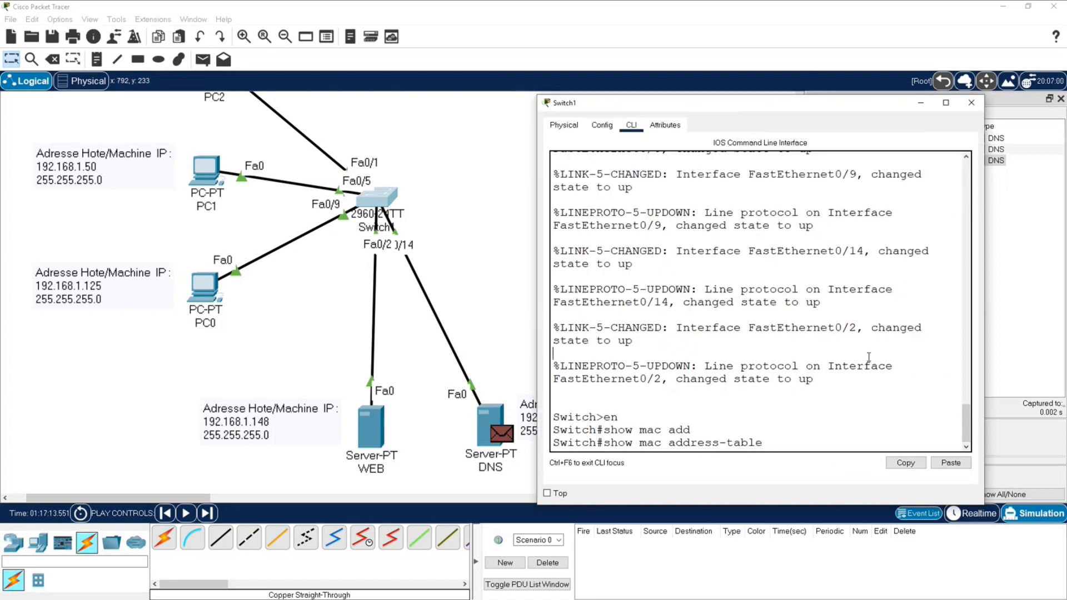
key("Return")
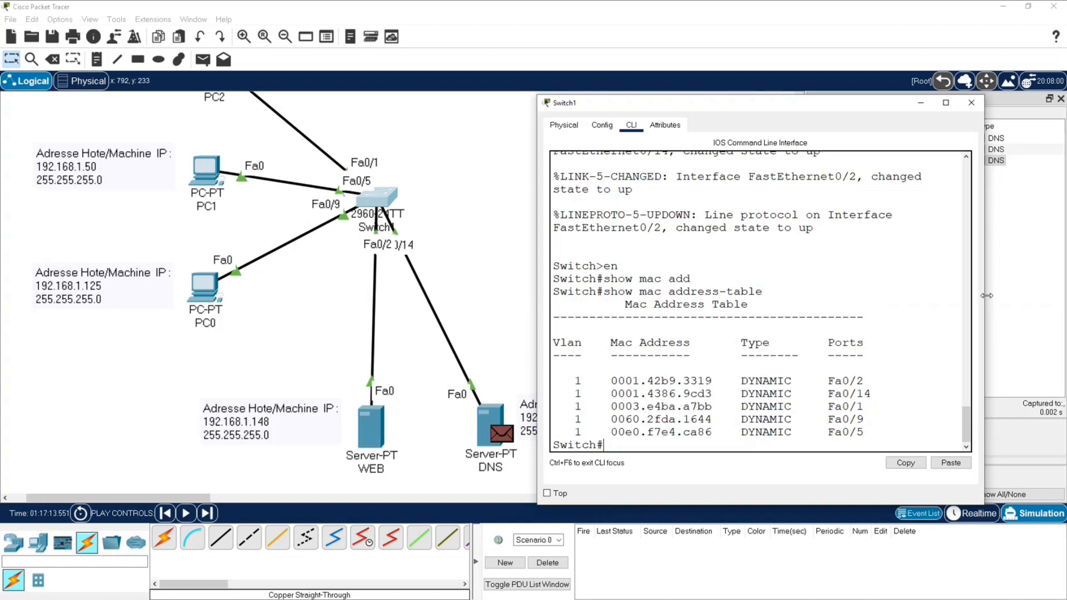
left_click_drag(988, 296, 1063, 296)
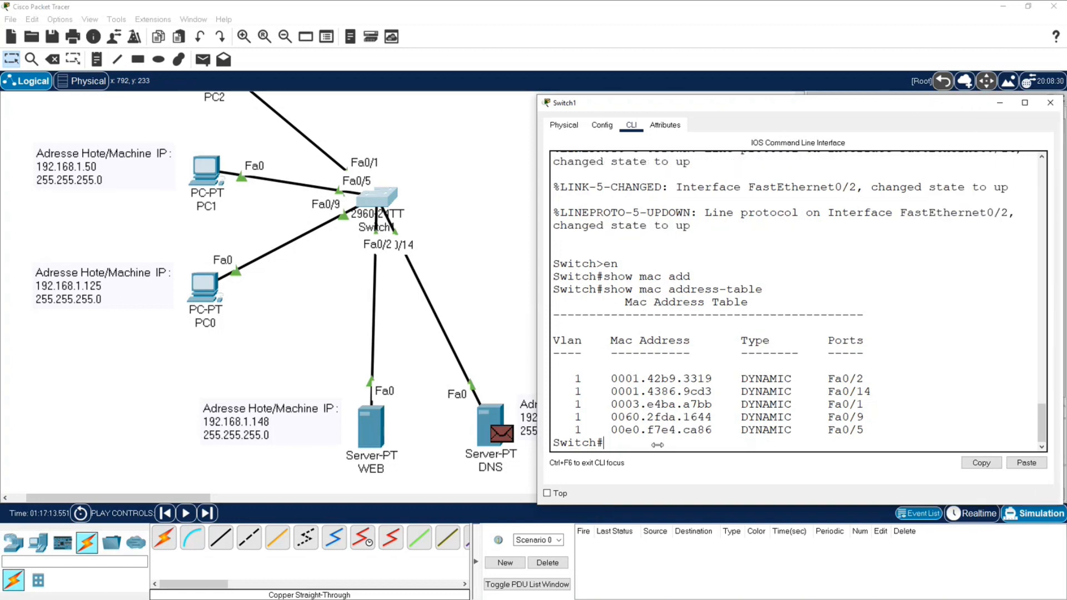
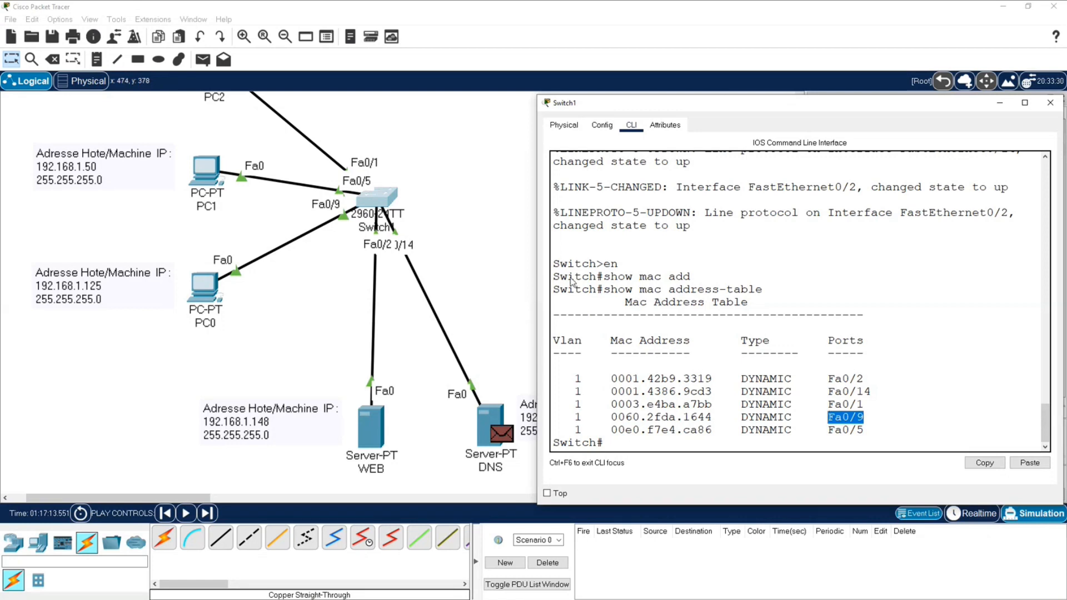
Step: Examine the MAC address and port columns of Switch1's table, focusing on the entry for port Fa0/2
left_click_drag(868, 342, 830, 340)
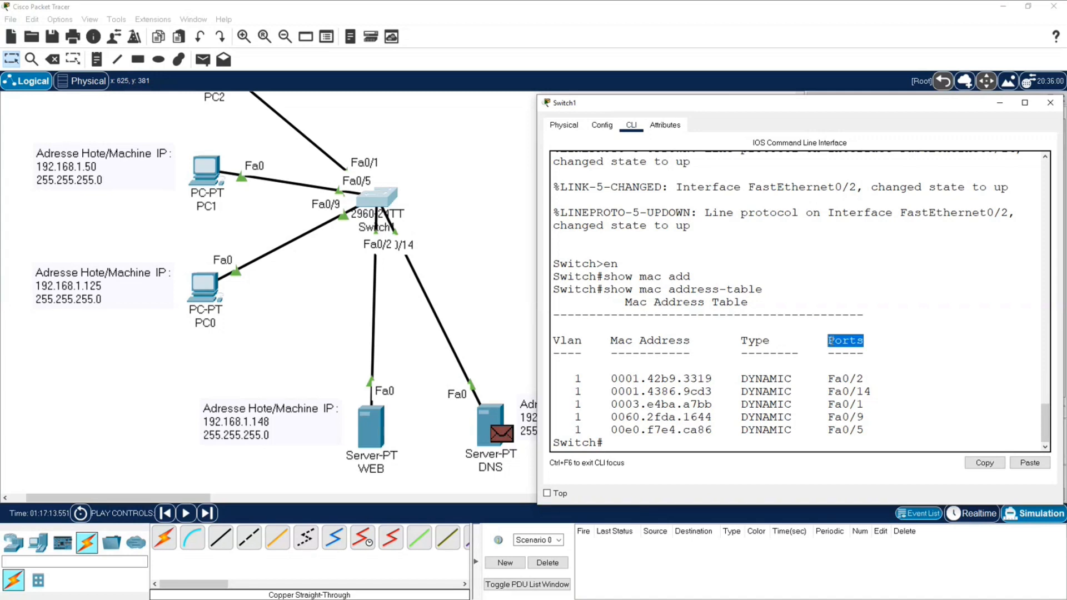
left_click(829, 341)
left_click_drag(867, 378, 835, 378)
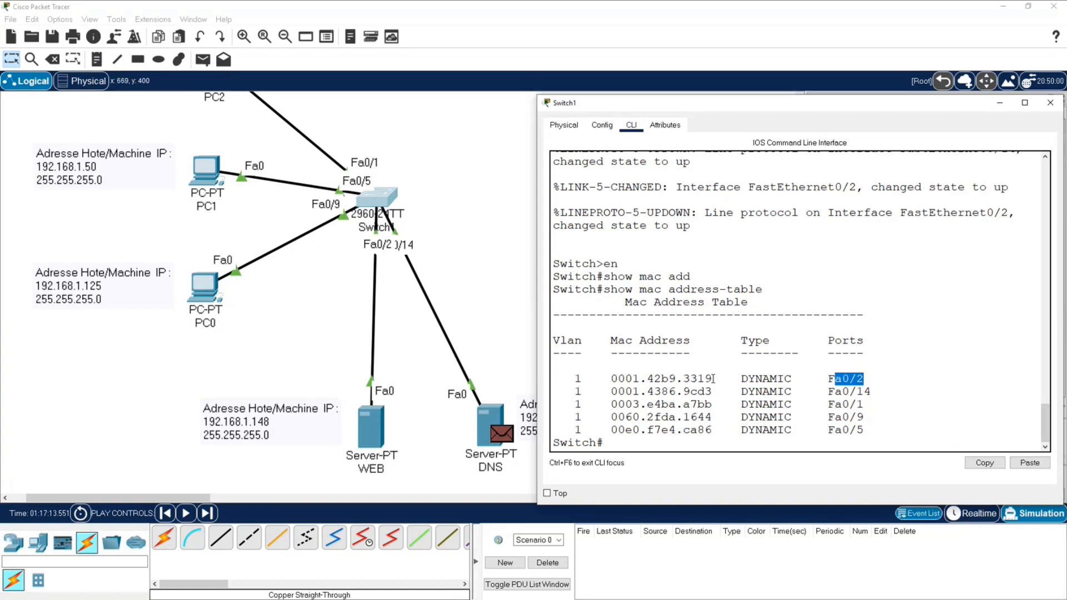
left_click_drag(713, 378, 611, 376)
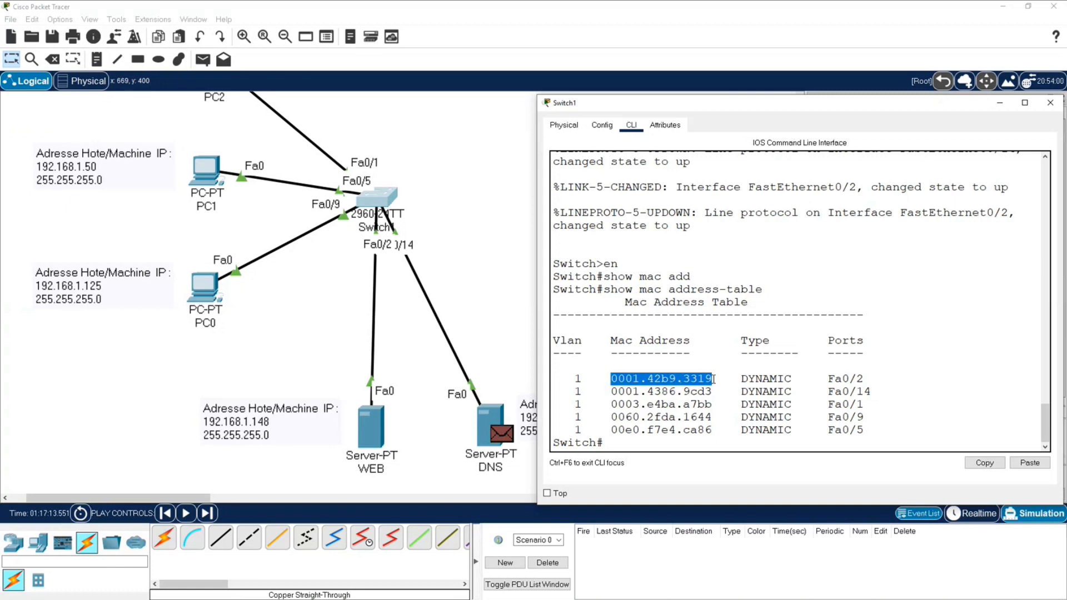
left_click_drag(712, 379, 611, 340)
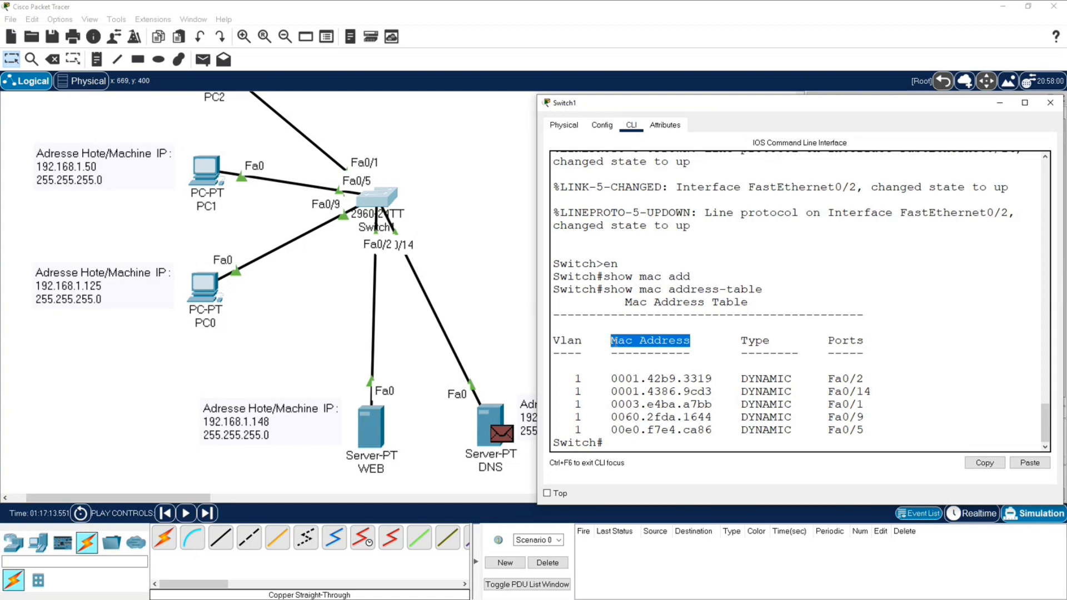
left_click(643, 339)
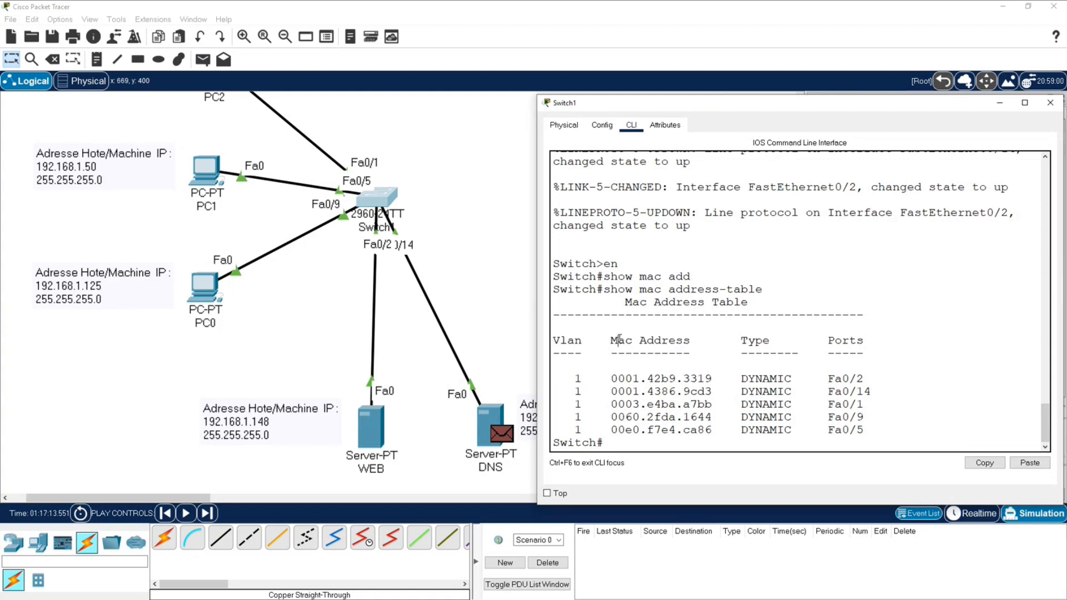
left_click(642, 338, "shift")
left_click_drag(865, 380, 827, 378)
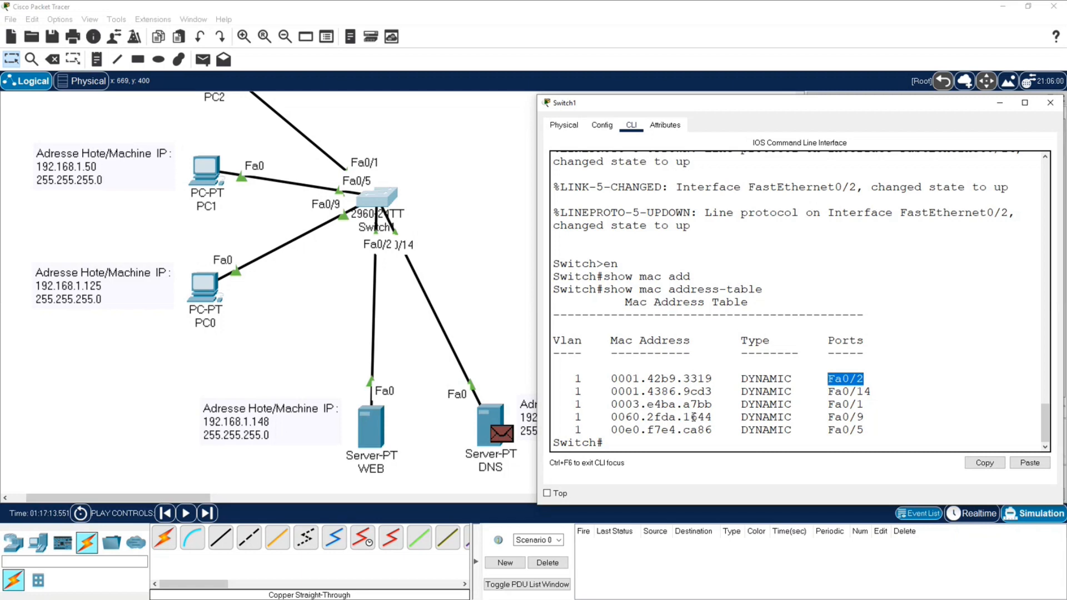
left_click(628, 445)
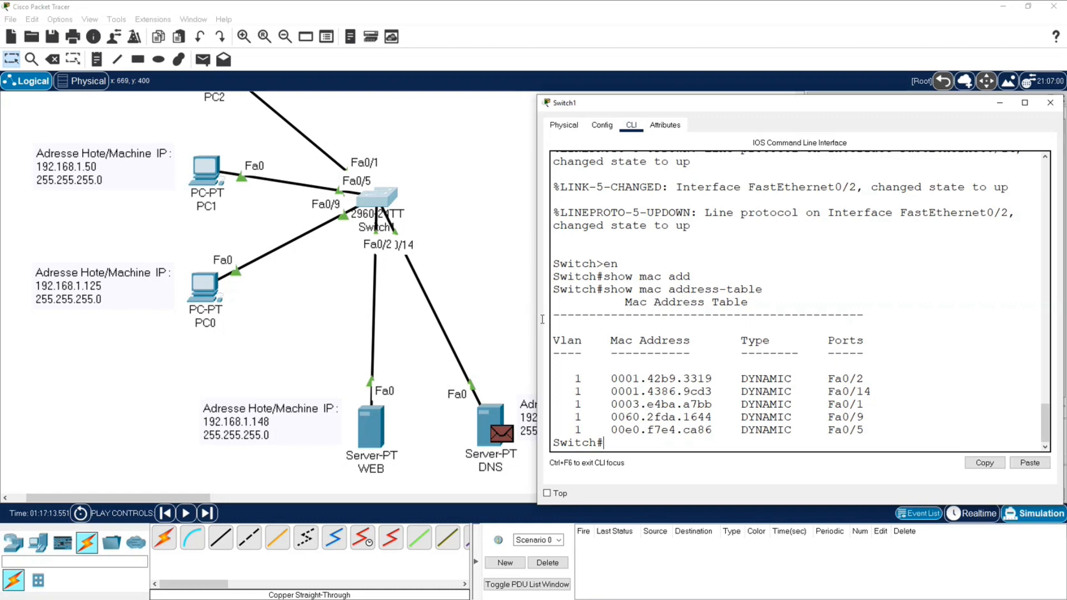
left_click(503, 305)
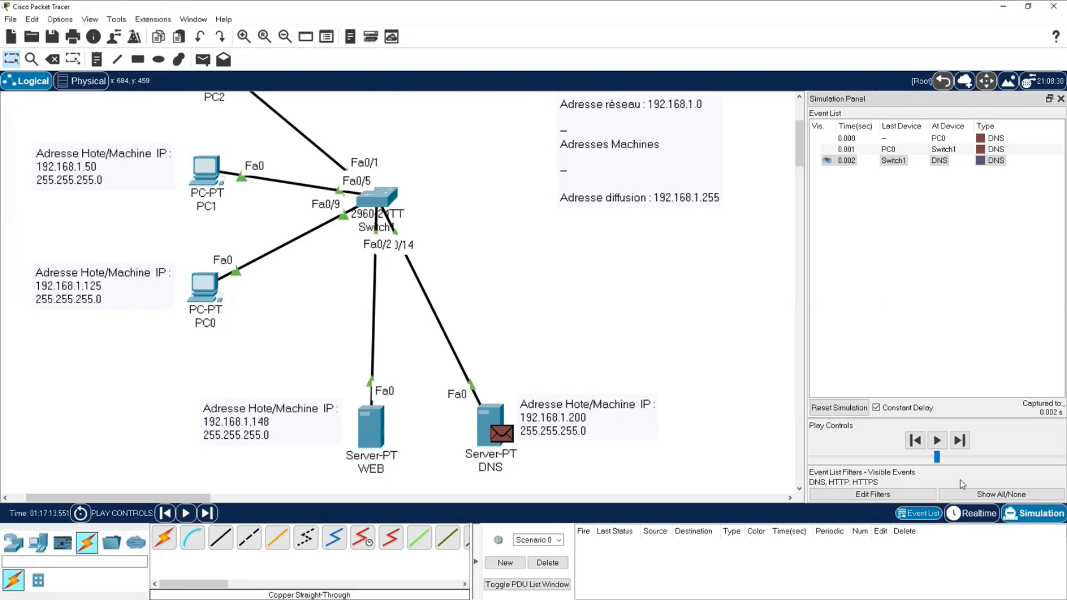
Step: Switch the network to Realtime and back to Simulation mode, and rerun show mac address-table on Switch1
left_click(976, 521)
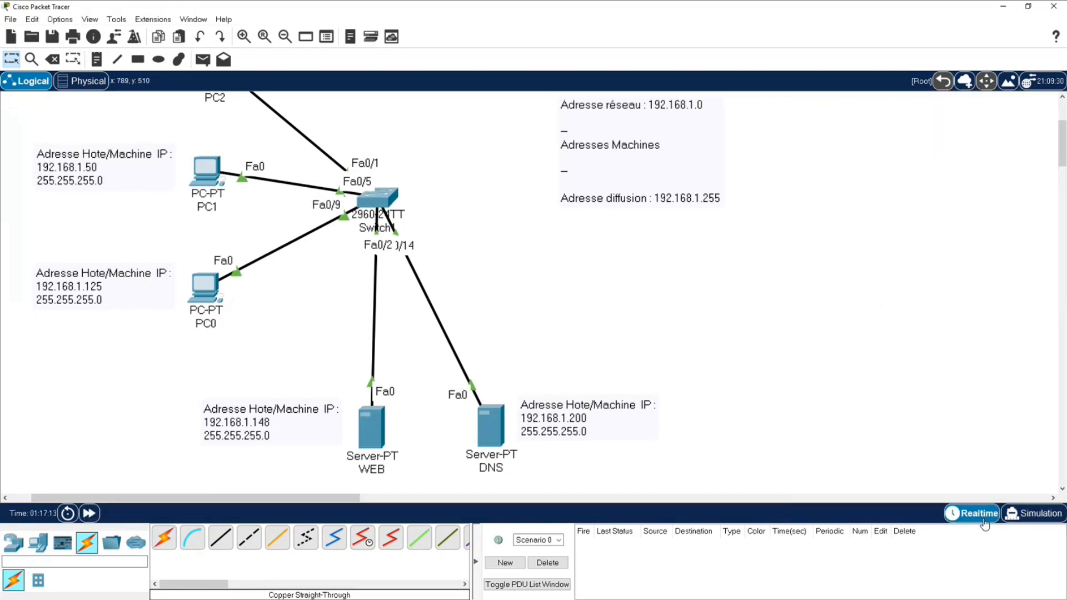
left_click(1028, 517)
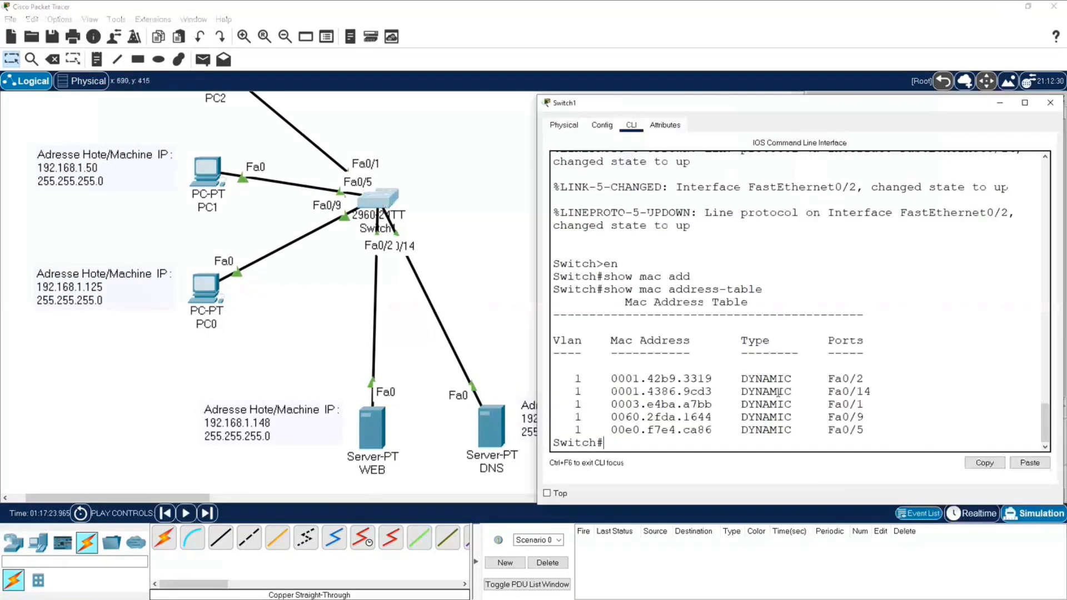
key("Up")
key("Return")
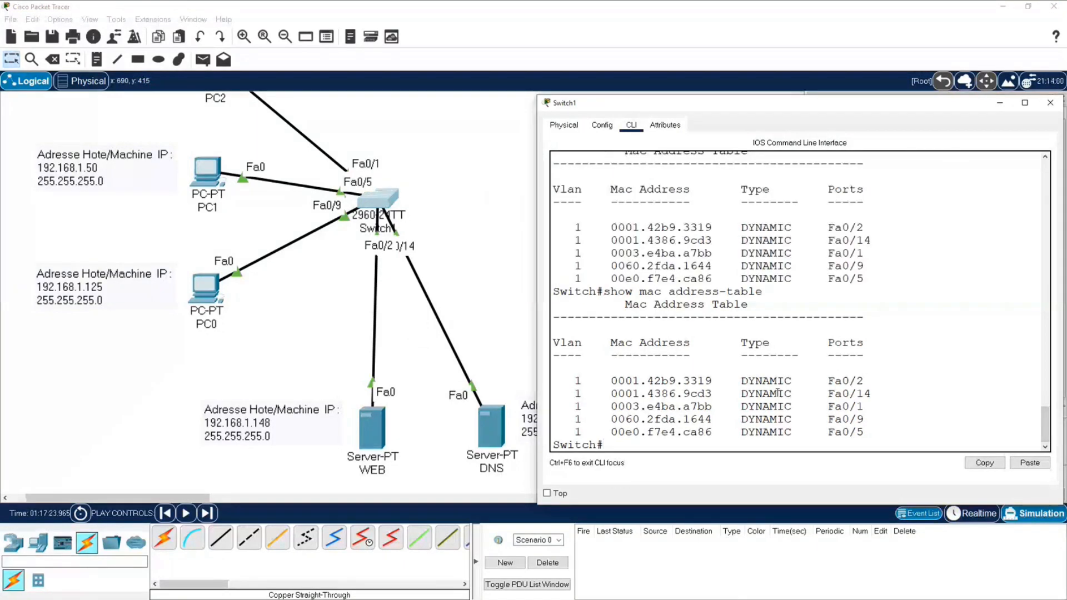
Step: Reload Switch1 from its command line and advance the simulation to bring its links back up
type("reload")
key("Return")
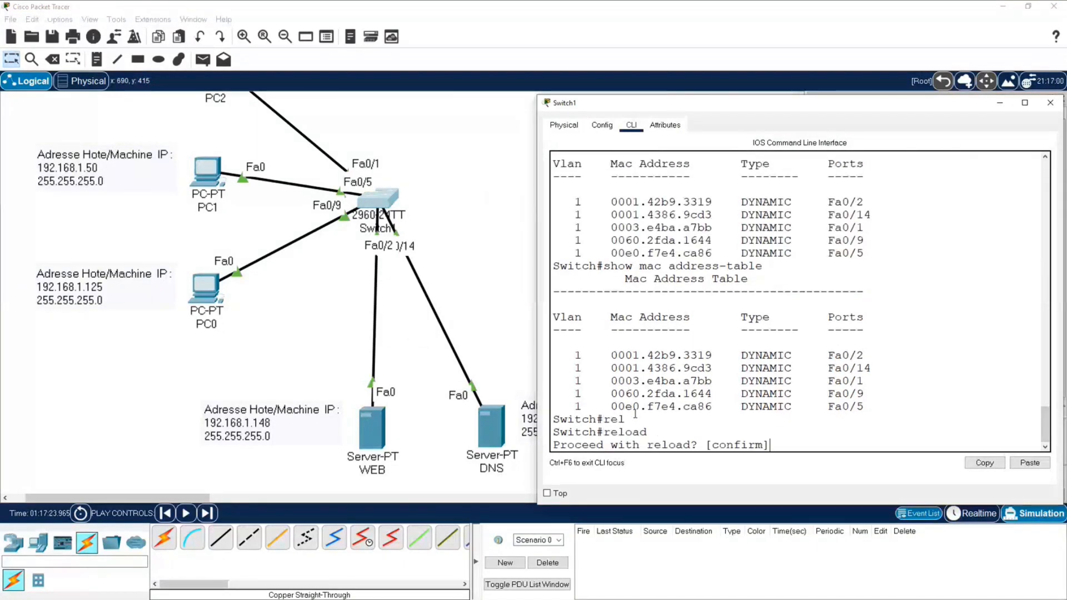
key("Return")
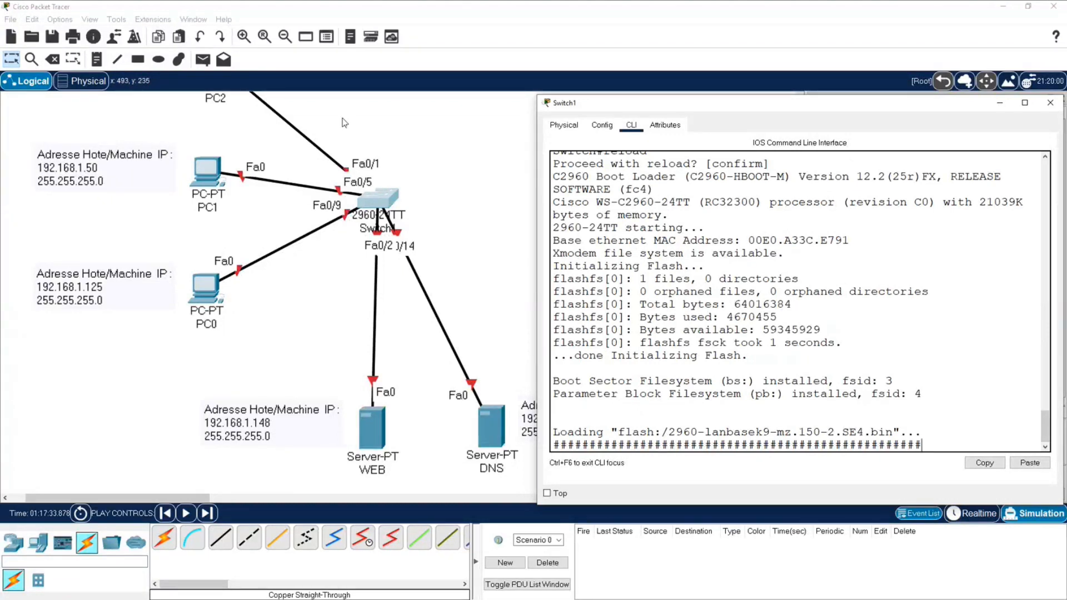
left_click(430, 215)
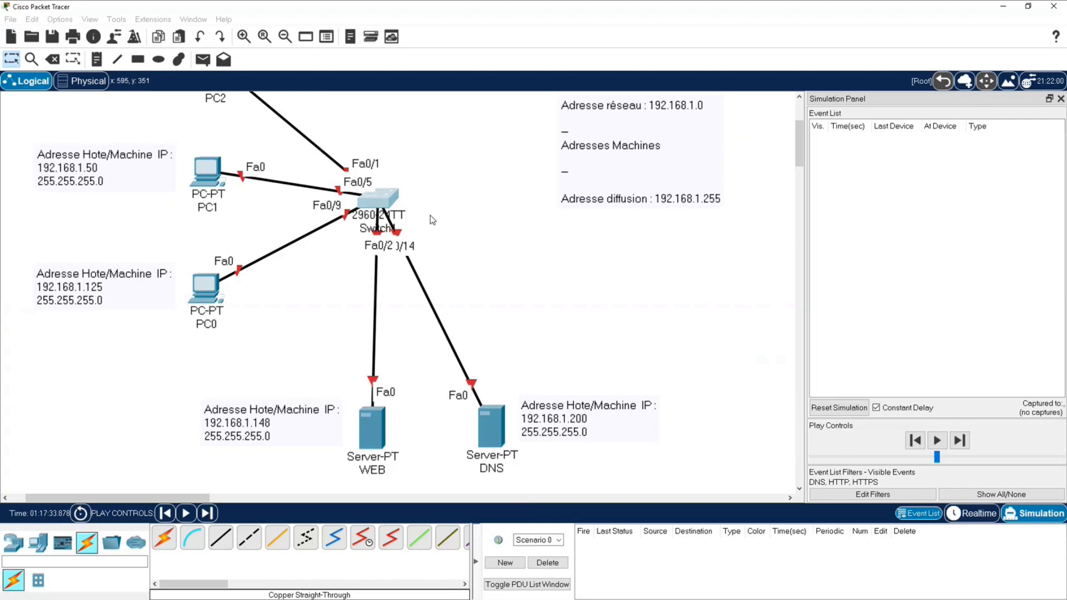
left_click(965, 444)
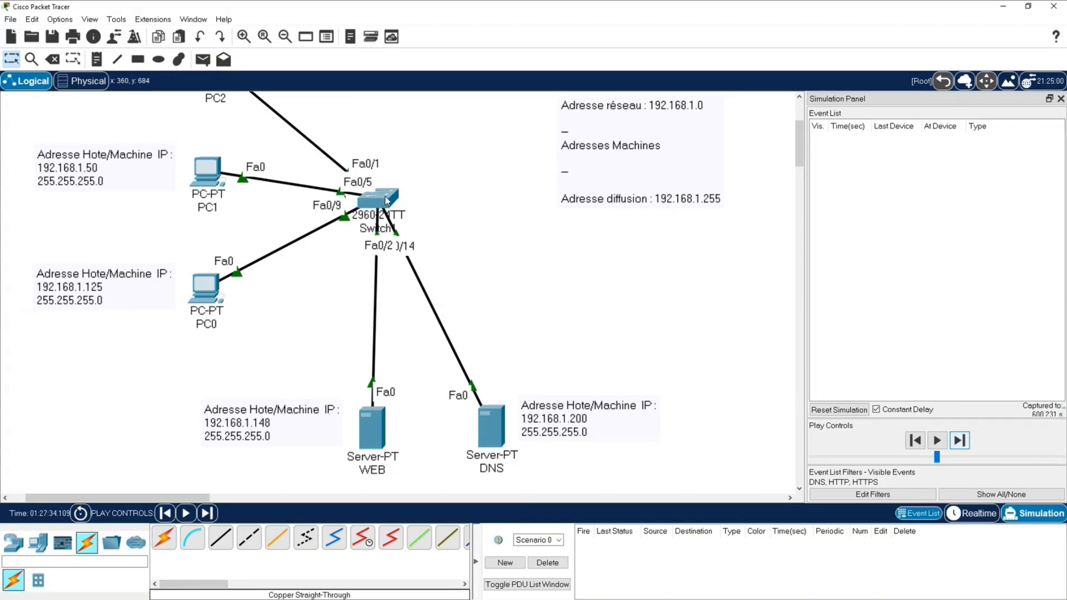
Step: Enter privileged mode on the restarted Switch1 with enable and display its MAC address table
left_click(388, 201)
key("Return")
type("enab")
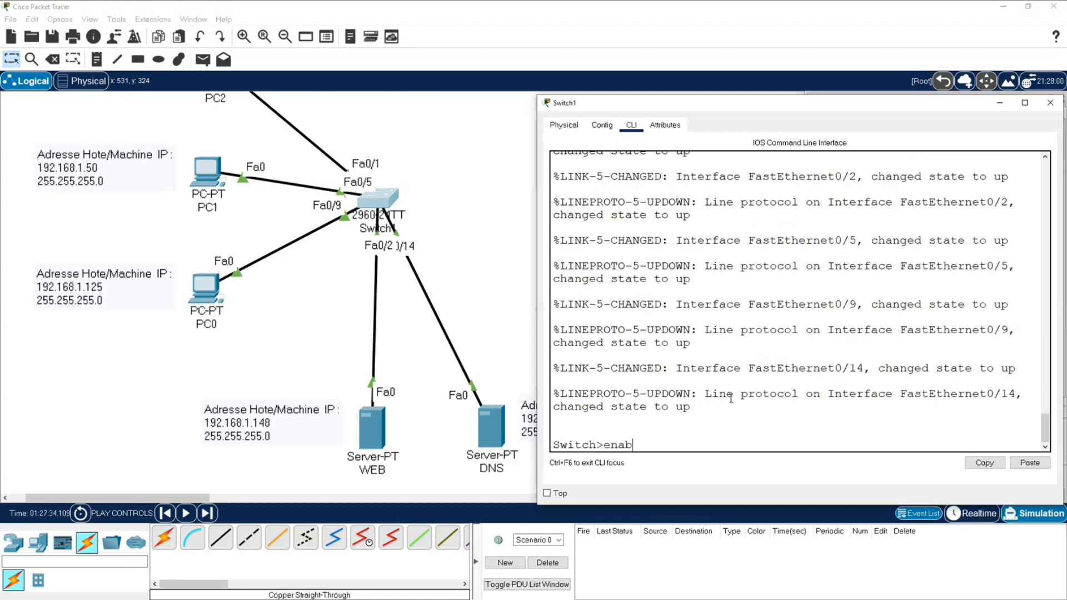
key("BackSpace")
key("Tab")
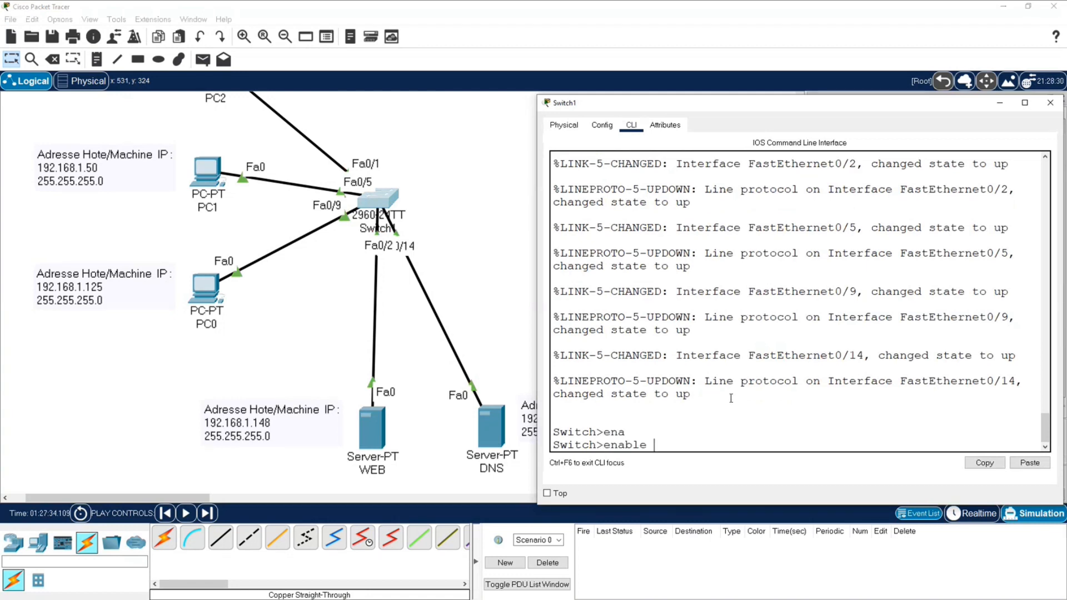
key("Return")
type("show")
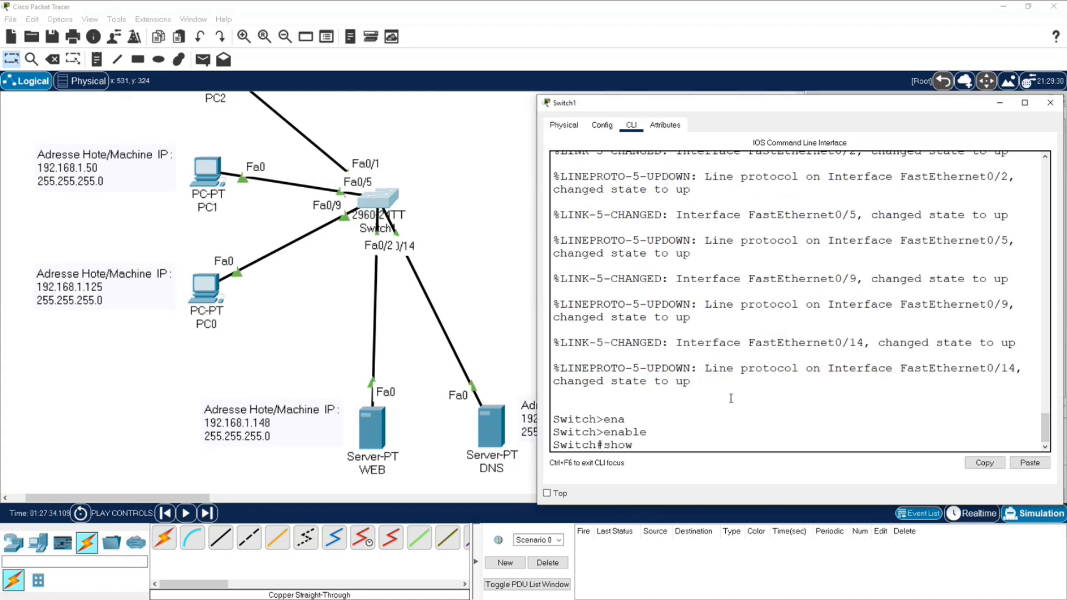
type(" mac ad")
key("Tab")
key("Return")
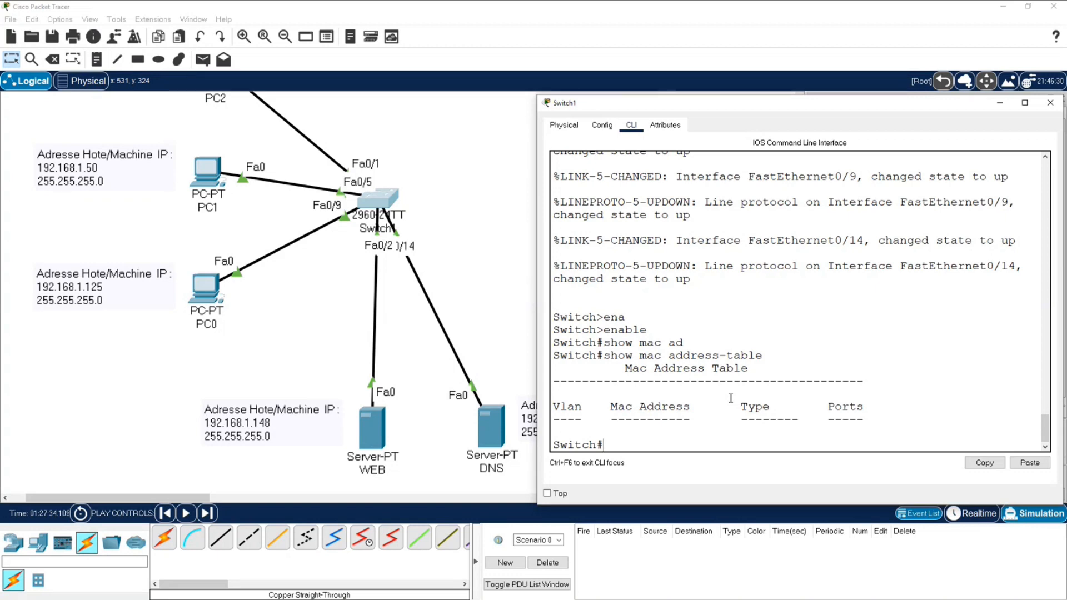
left_click(271, 324)
left_click(206, 293)
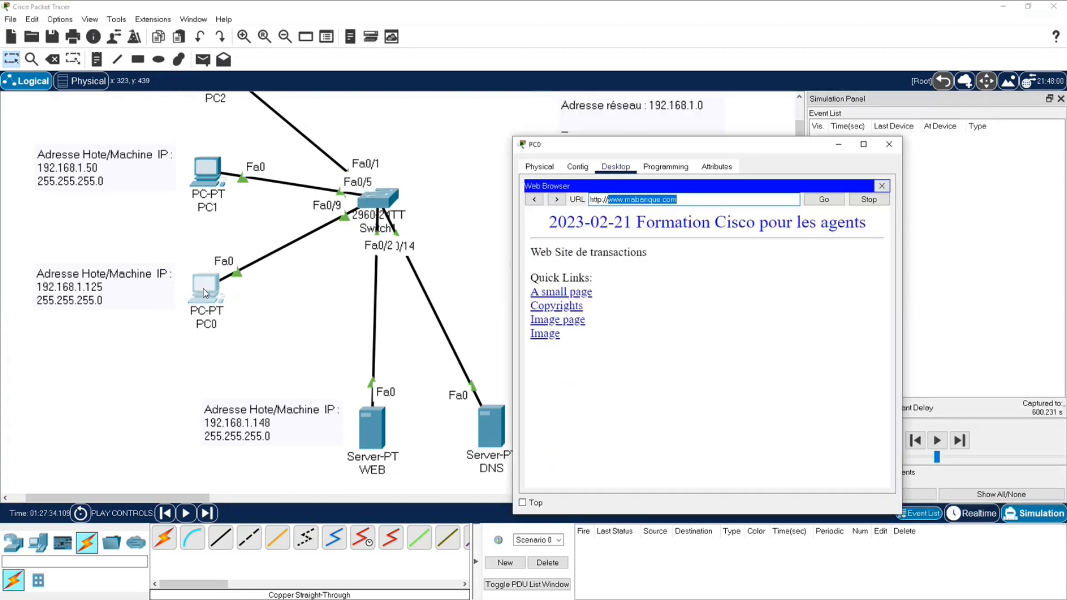
double_click(649, 198)
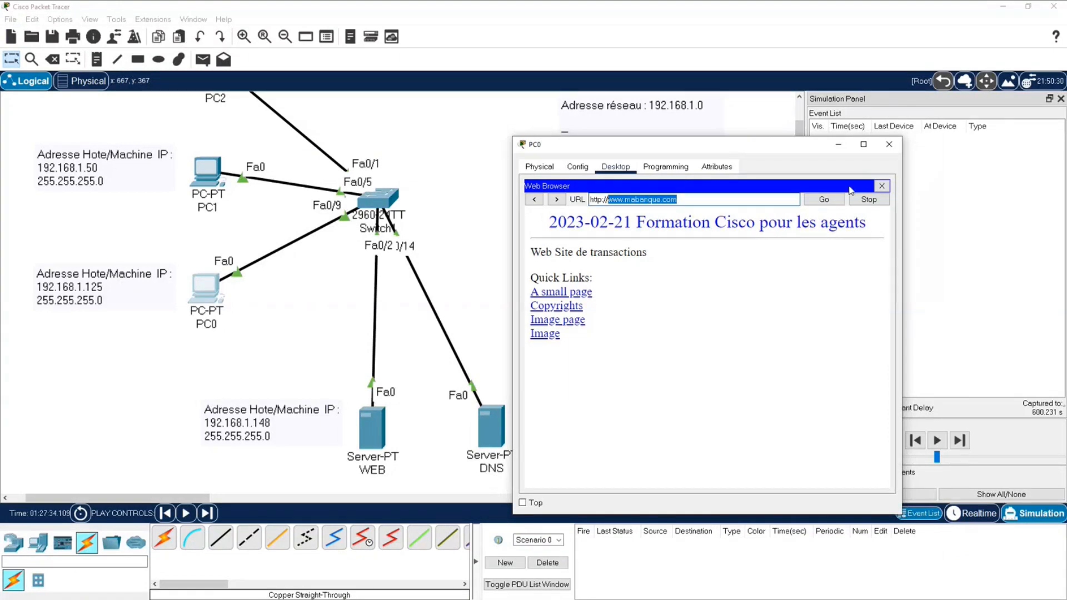
left_click(824, 199)
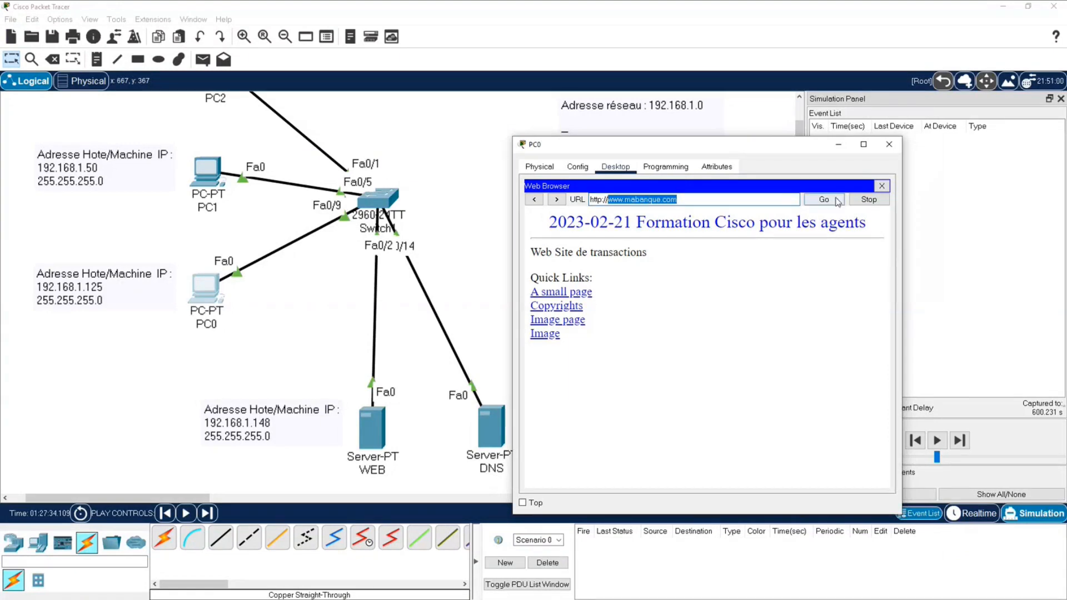
left_click(469, 251)
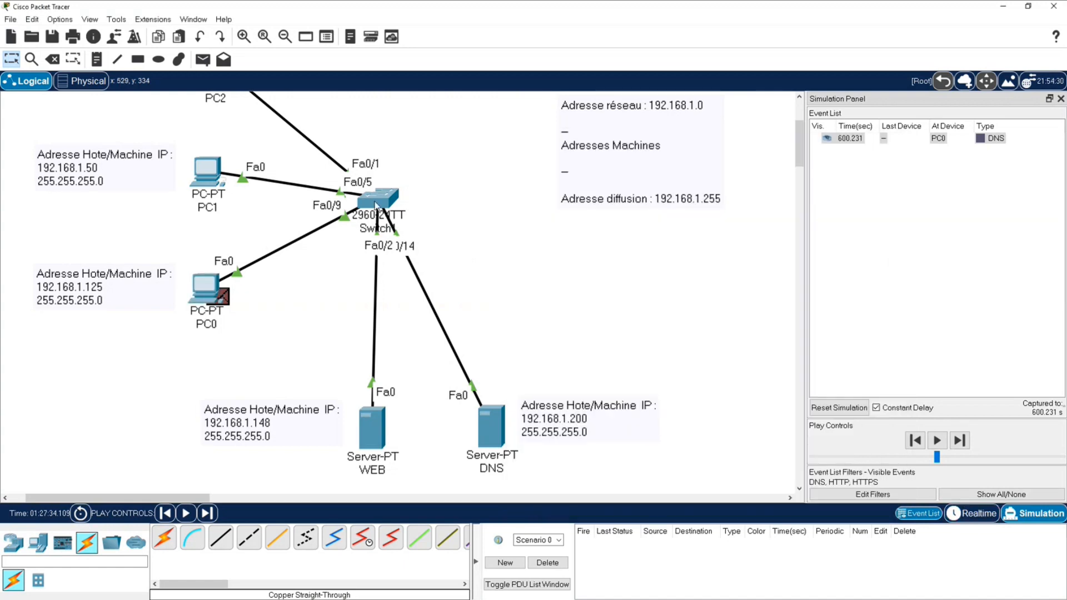
Step: Rerun show mac address-table on Switch1 before the DNS packet leaves PC0
left_click(377, 205)
key("Tab")
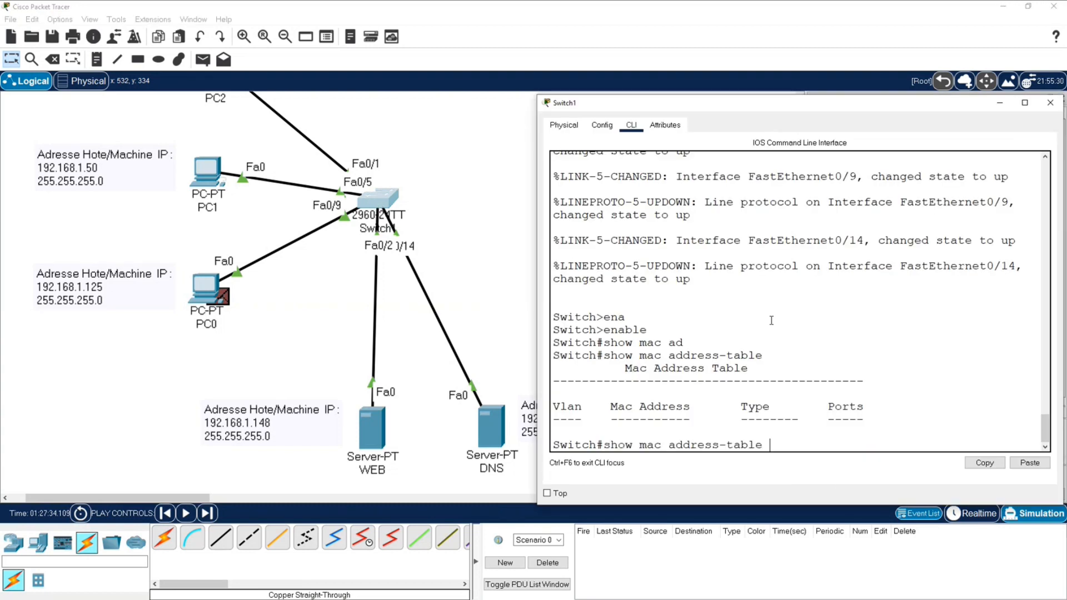
key("Return")
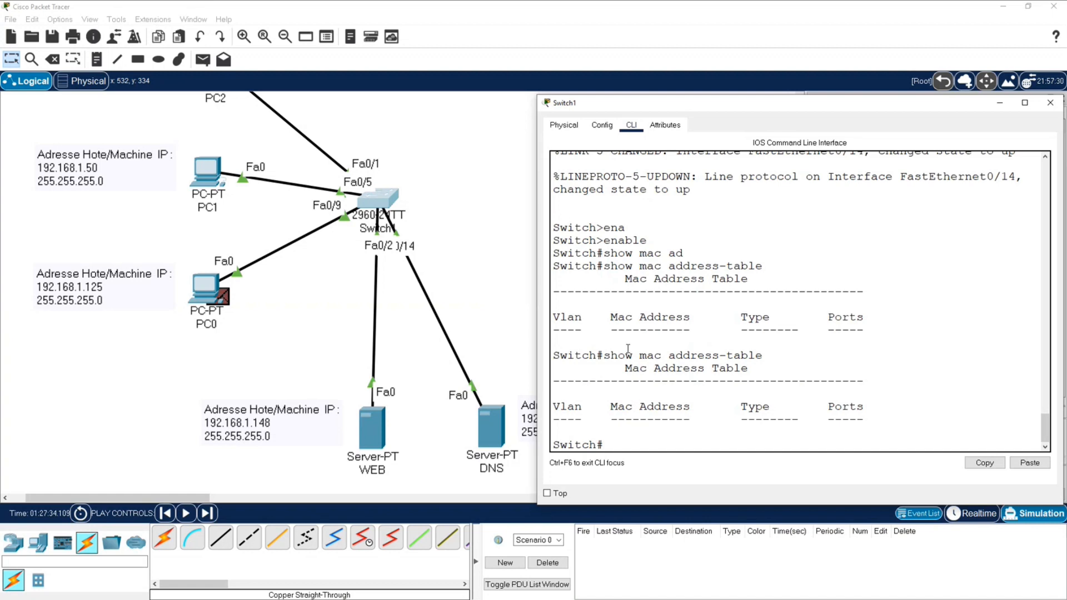
left_click(507, 281)
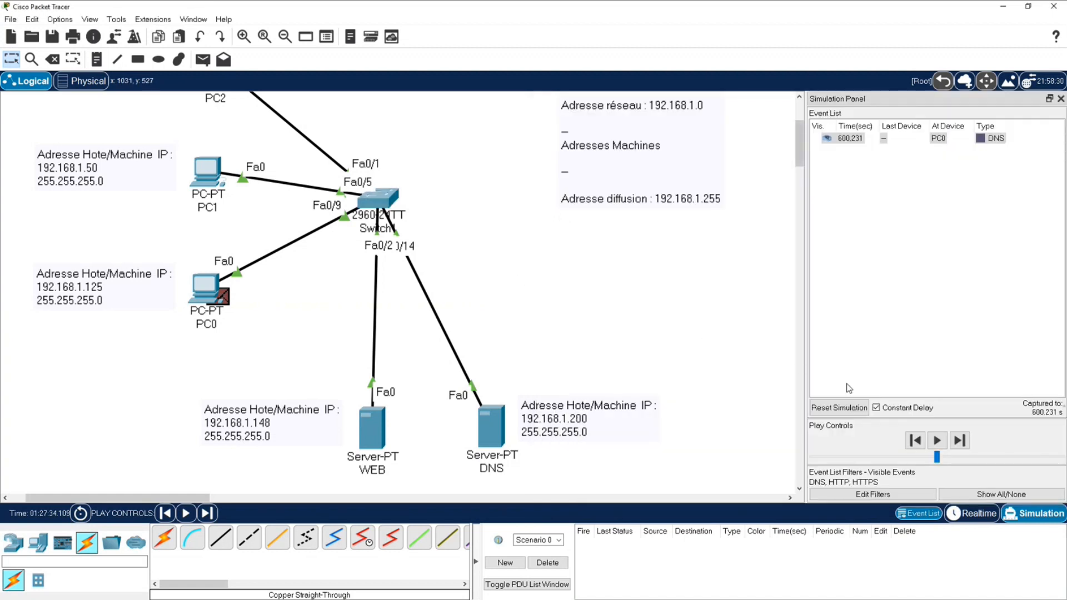
Step: Advance the simulation until PC0's DNS packet reaches Switch1, and display the switch's MAC address table again
left_click(968, 443)
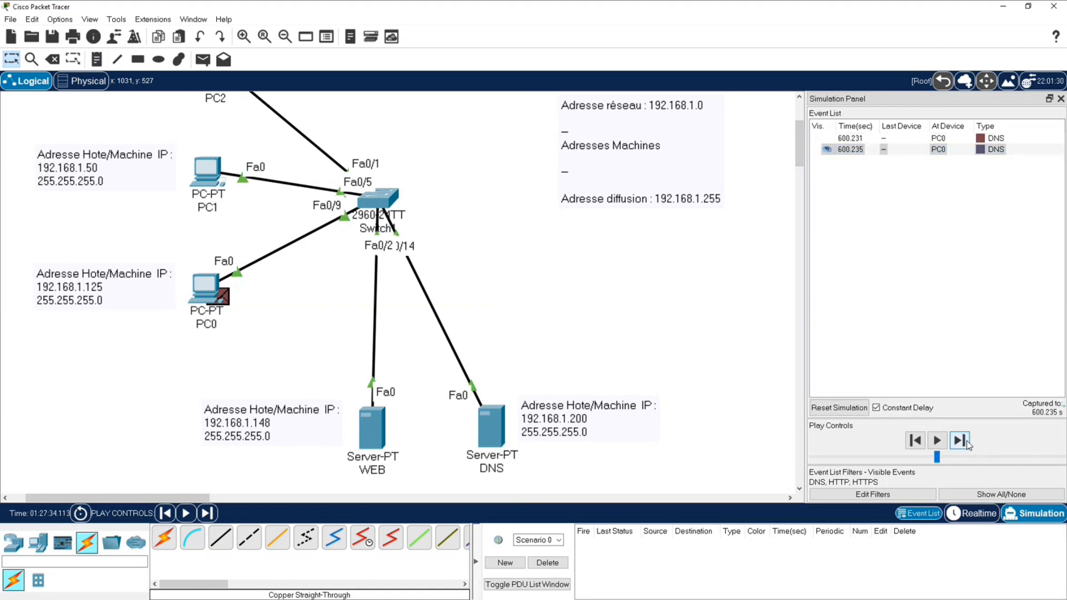
left_click(967, 443)
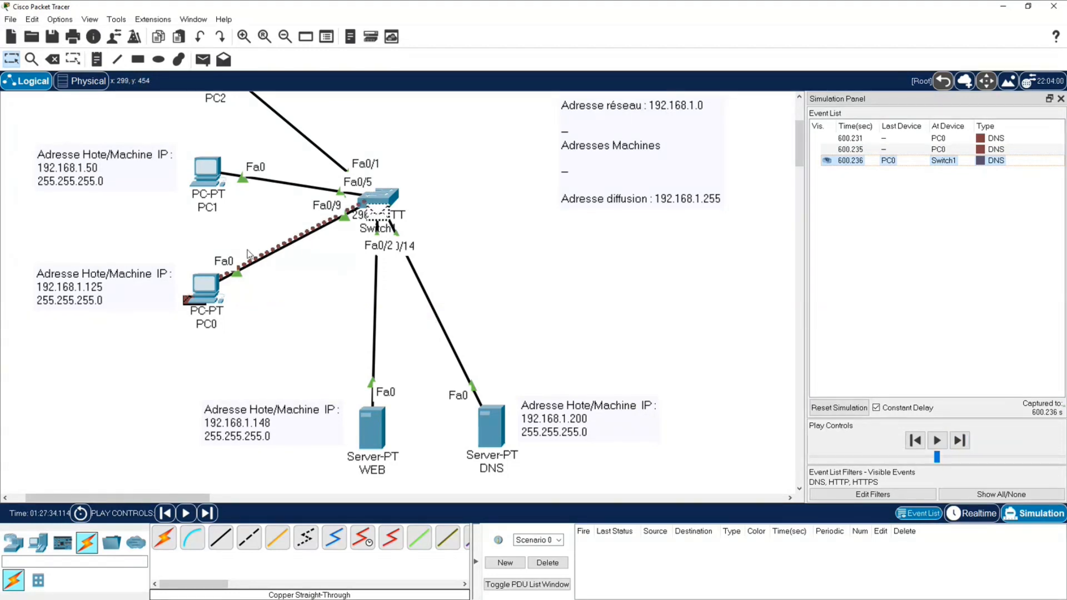
left_click(392, 196)
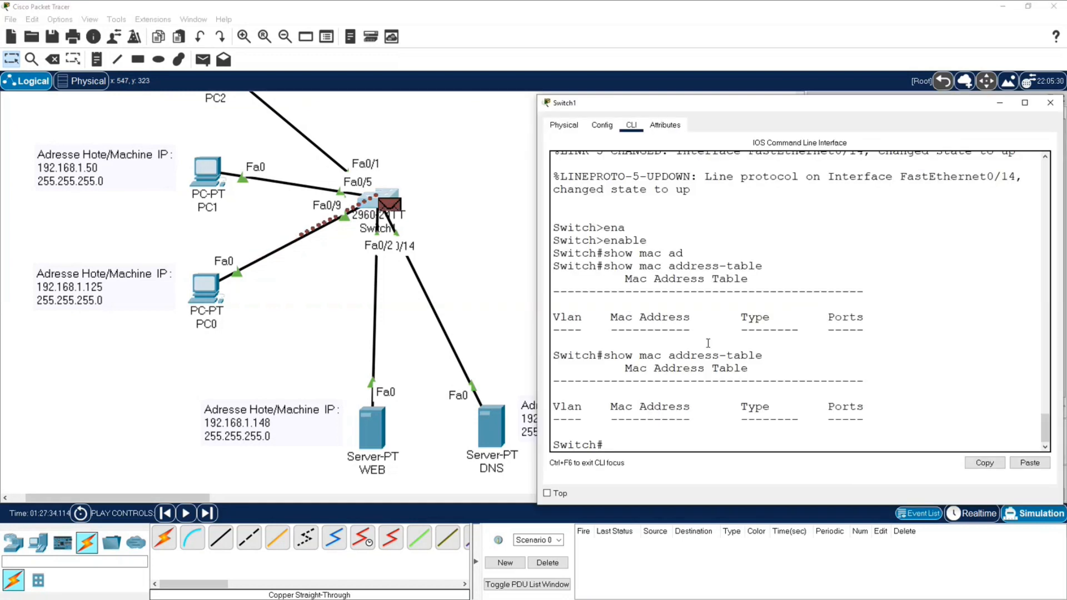
key("Up")
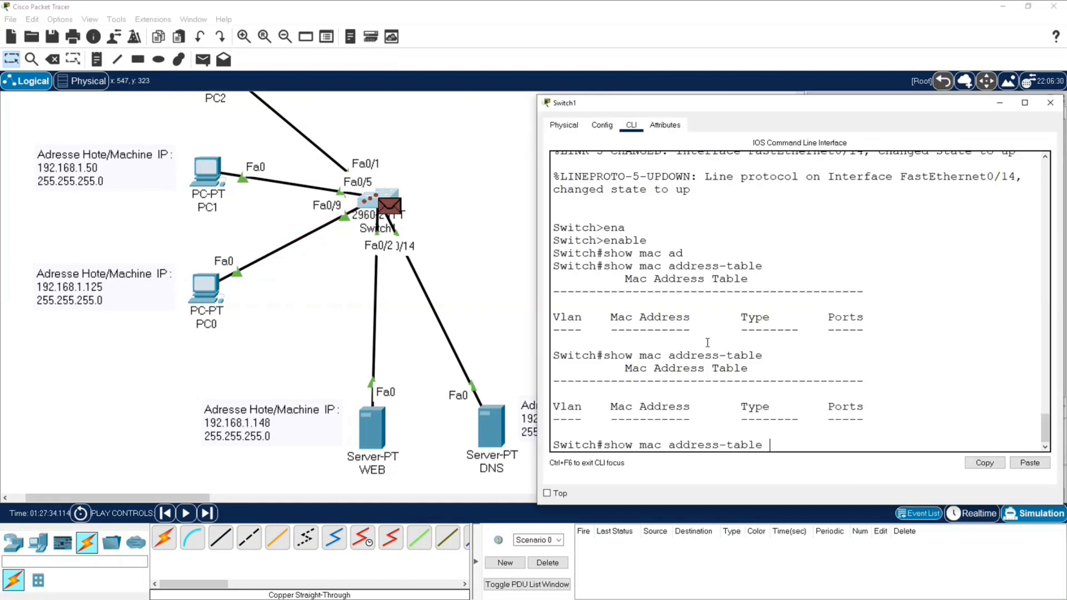
key("Return")
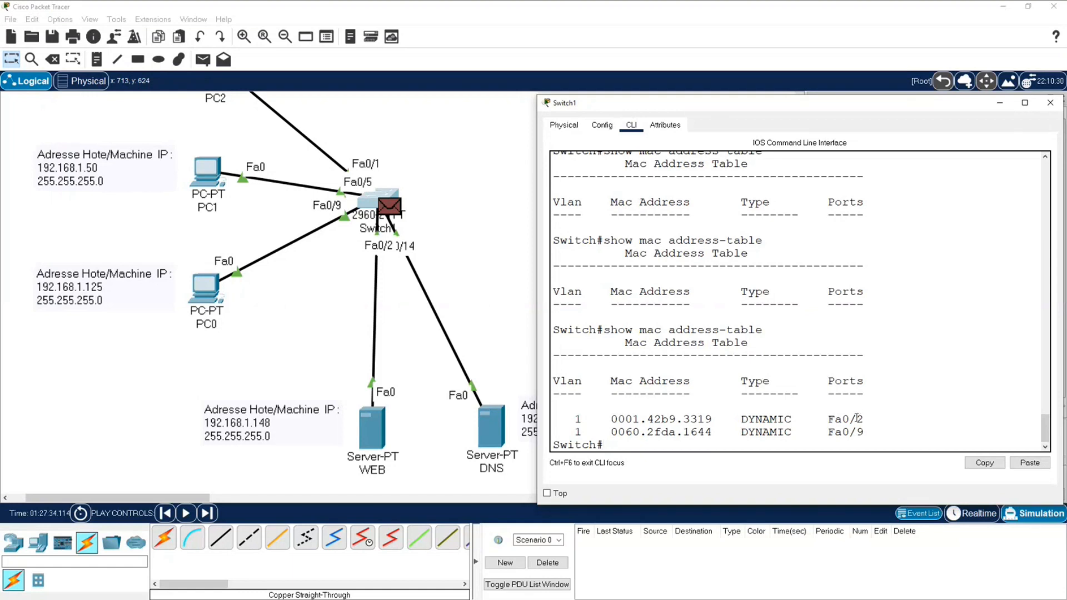
Step: Examine the MAC addresses and ports of the Fa0/2 and Fa0/9 entries in Switch1's table
left_click_drag(864, 418, 611, 420)
left_click(718, 419)
left_click_drag(714, 419, 619, 419)
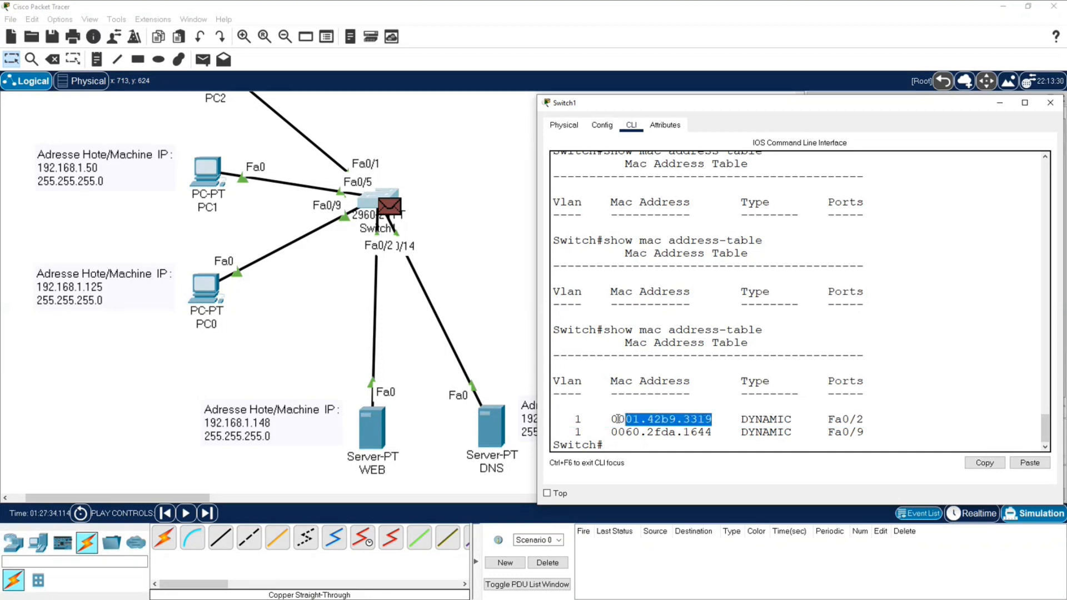
left_click(713, 433)
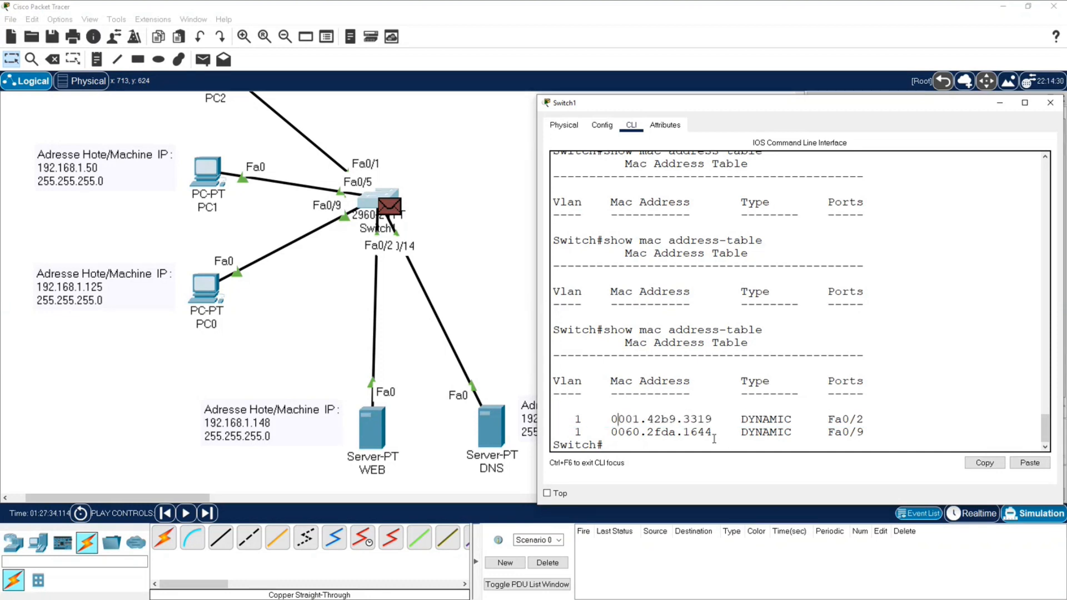
left_click_drag(664, 434, 611, 434)
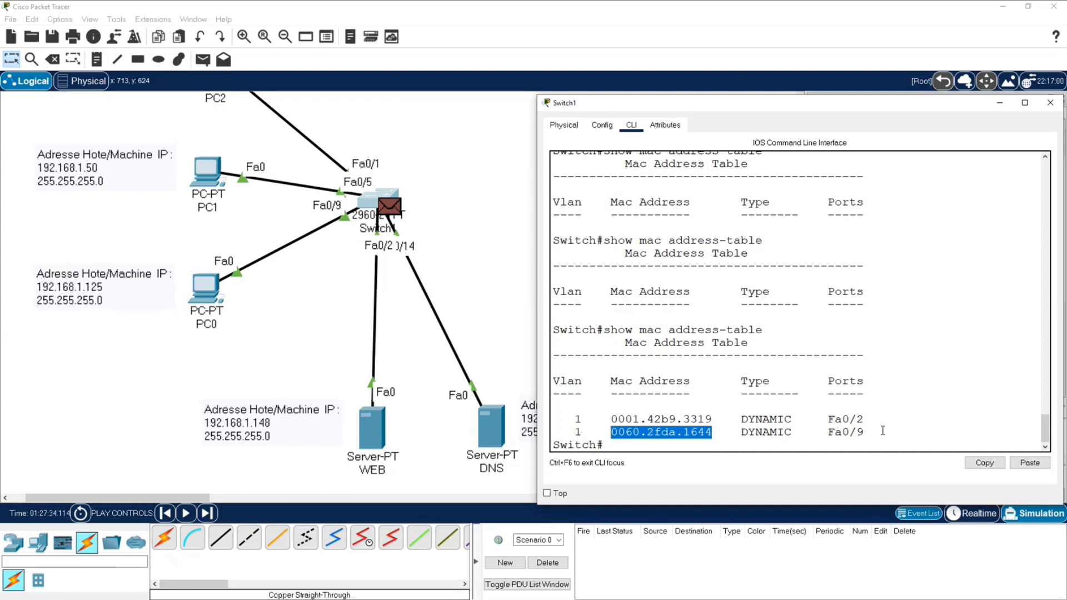
left_click_drag(850, 432, 864, 432)
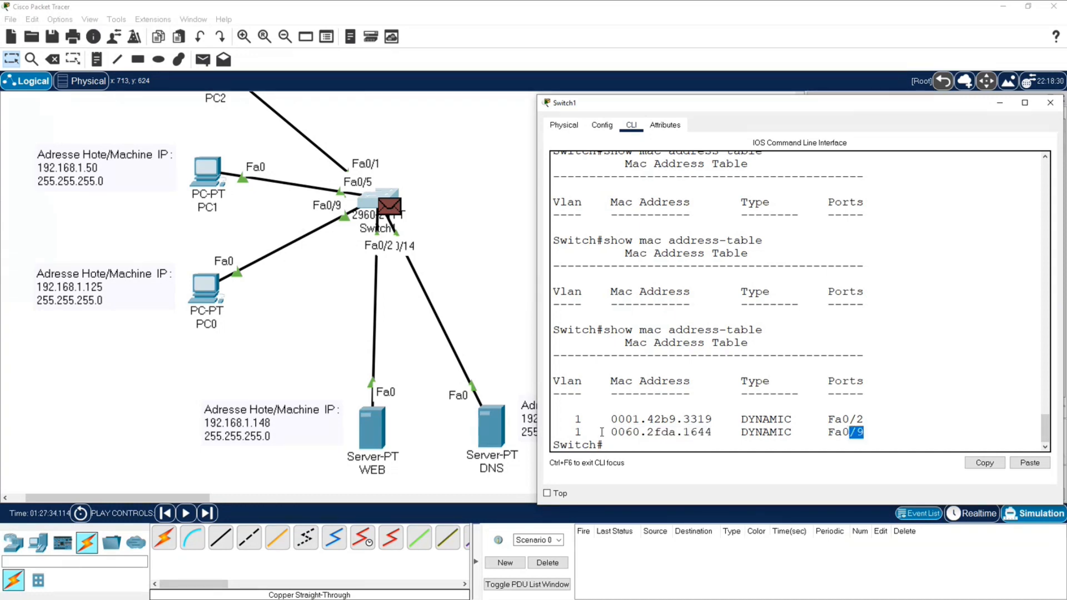
left_click_drag(609, 432, 705, 432)
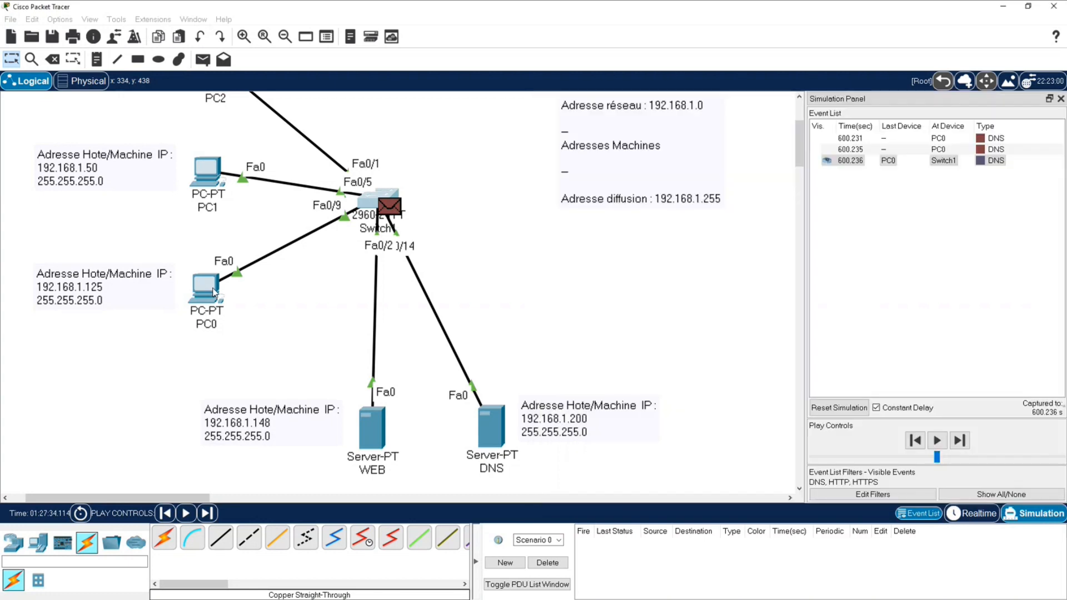
Step: Close PC0's web browser and run ipconfig in its command prompt
left_click(214, 292)
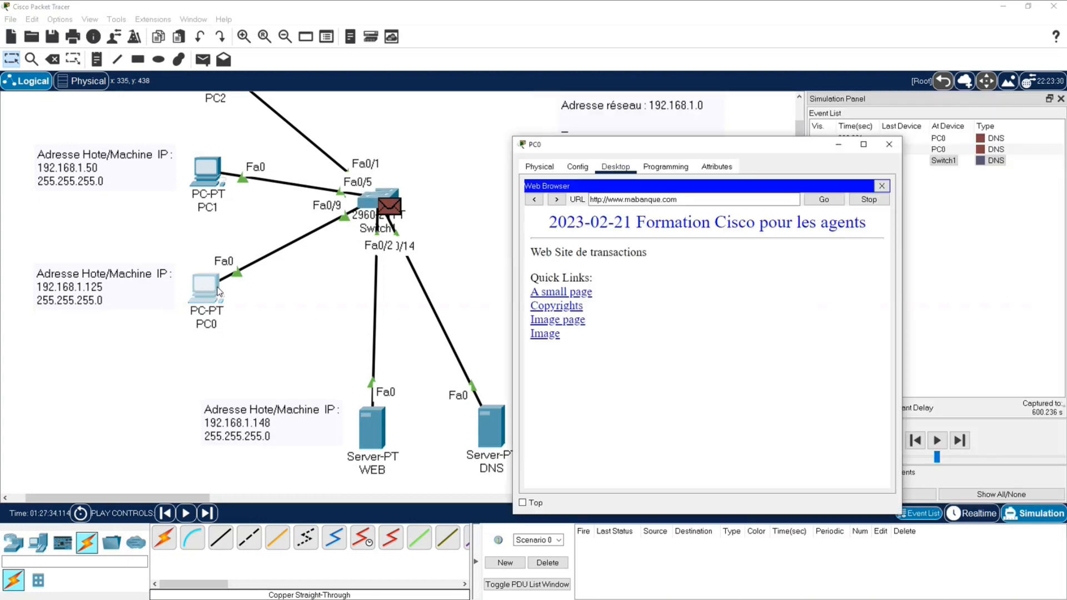
left_click(883, 187)
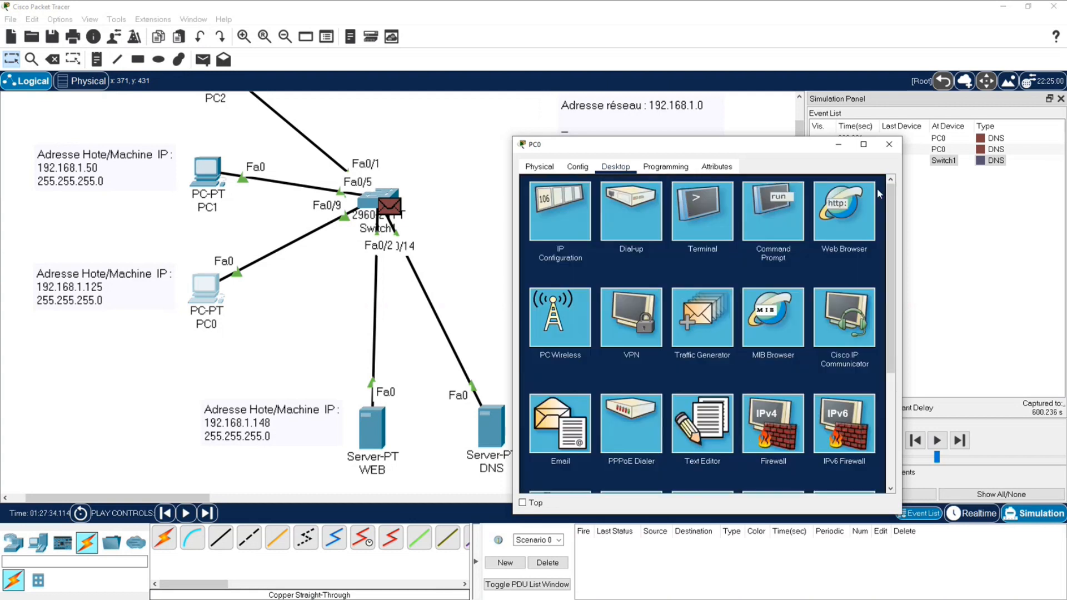
left_click(766, 209)
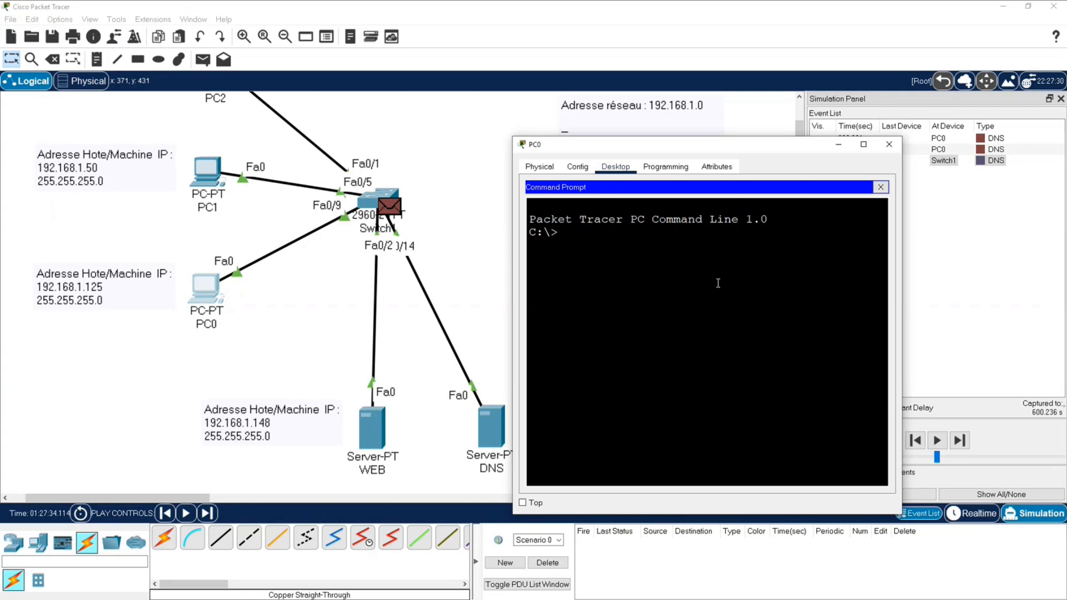
type("ipconfig")
key("Return")
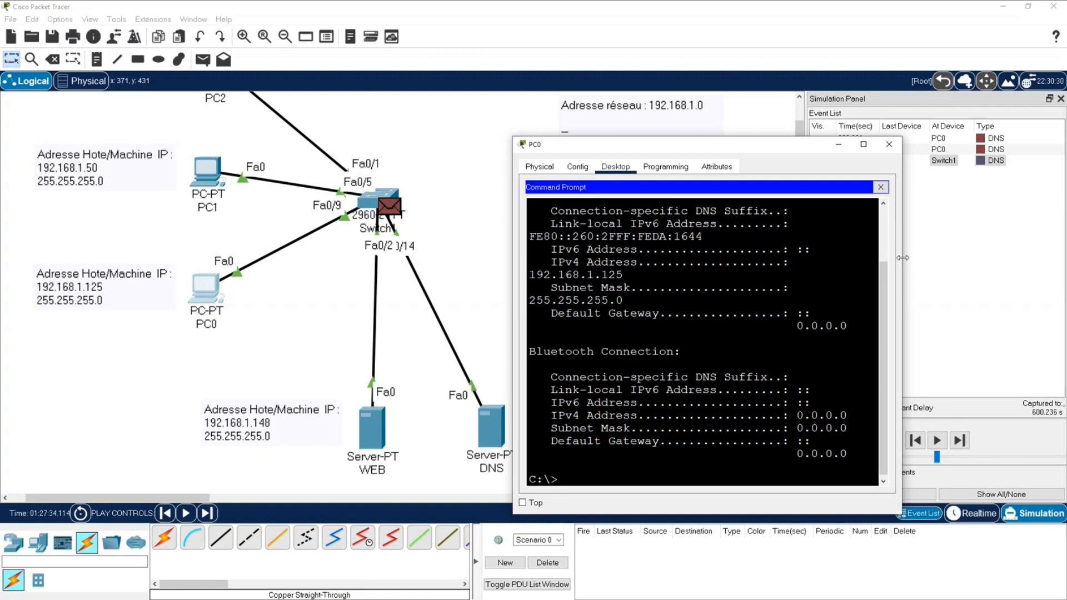
Step: Widen PC0's window and display its full network configuration with ipconfig /all
left_click_drag(902, 261, 1042, 276)
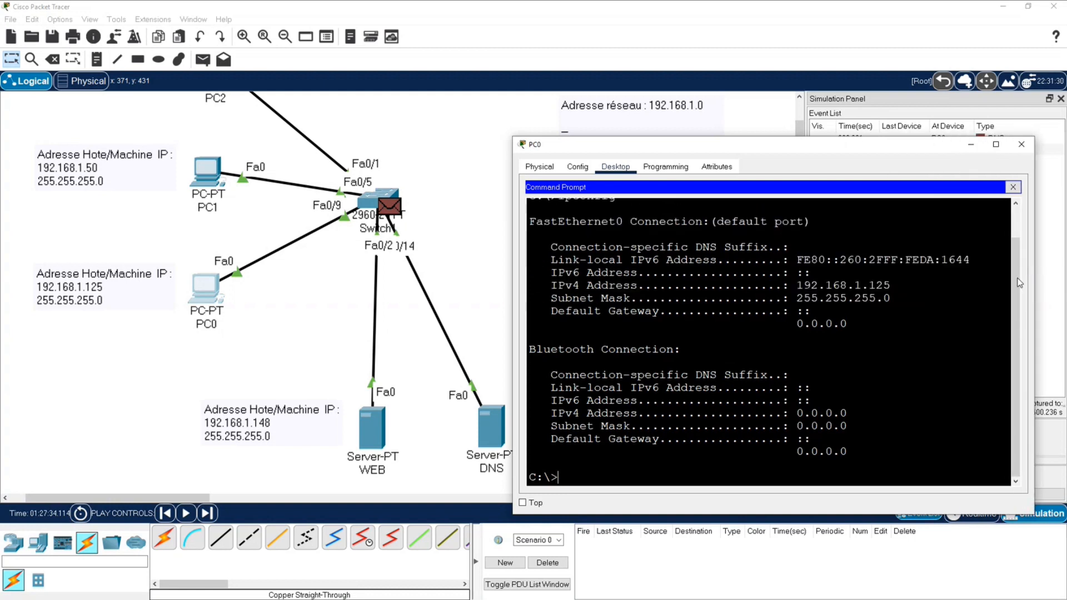
key("Up")
type("/all")
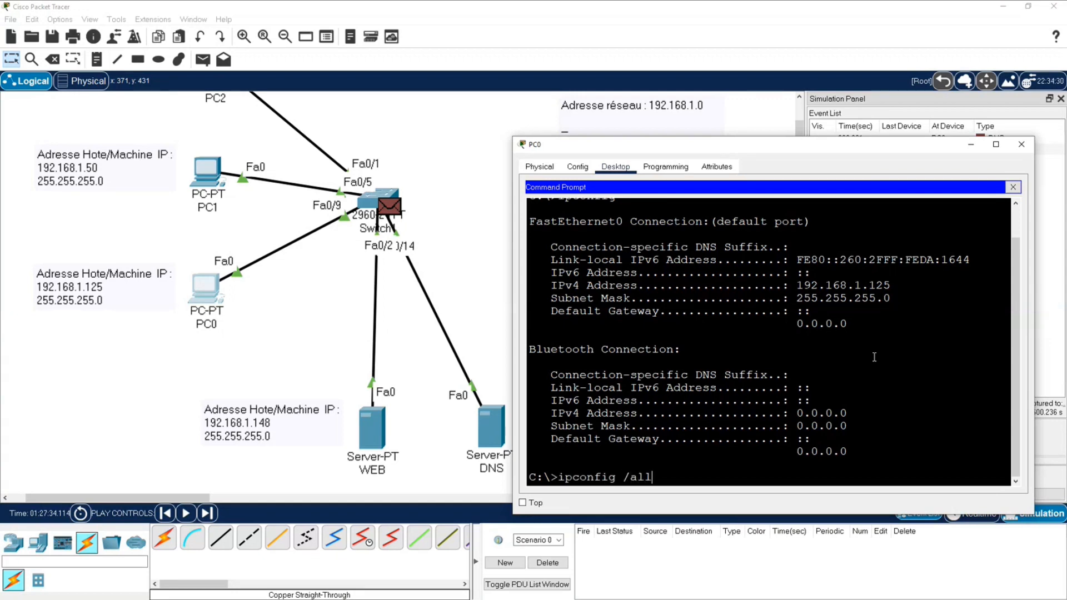
key("Return")
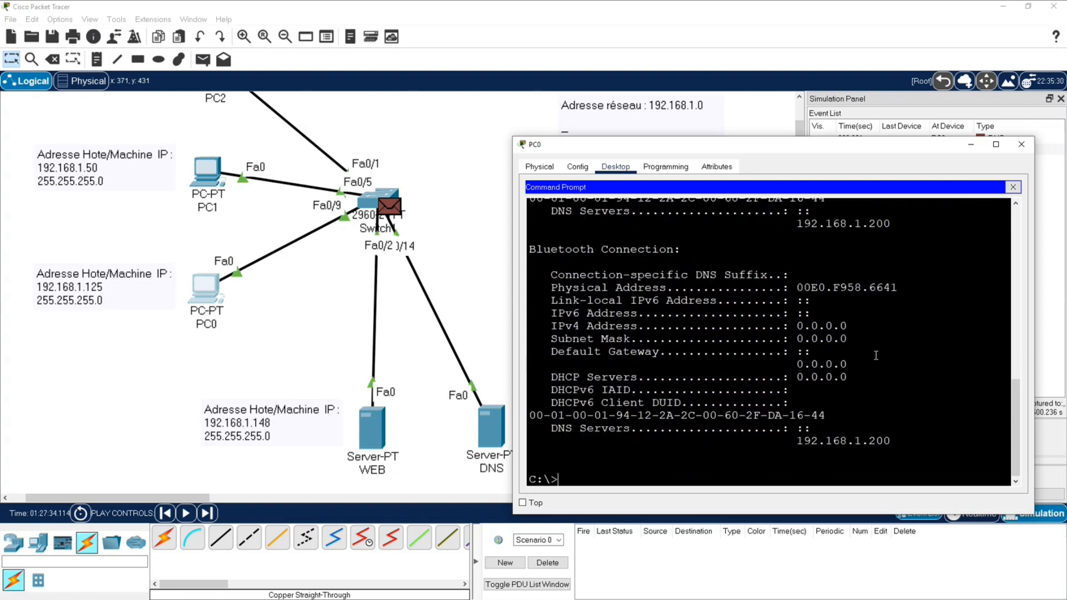
Step: Examine the physical address listed for PC0's FastEthernet0 connection
scroll(876, 355, "up", 5)
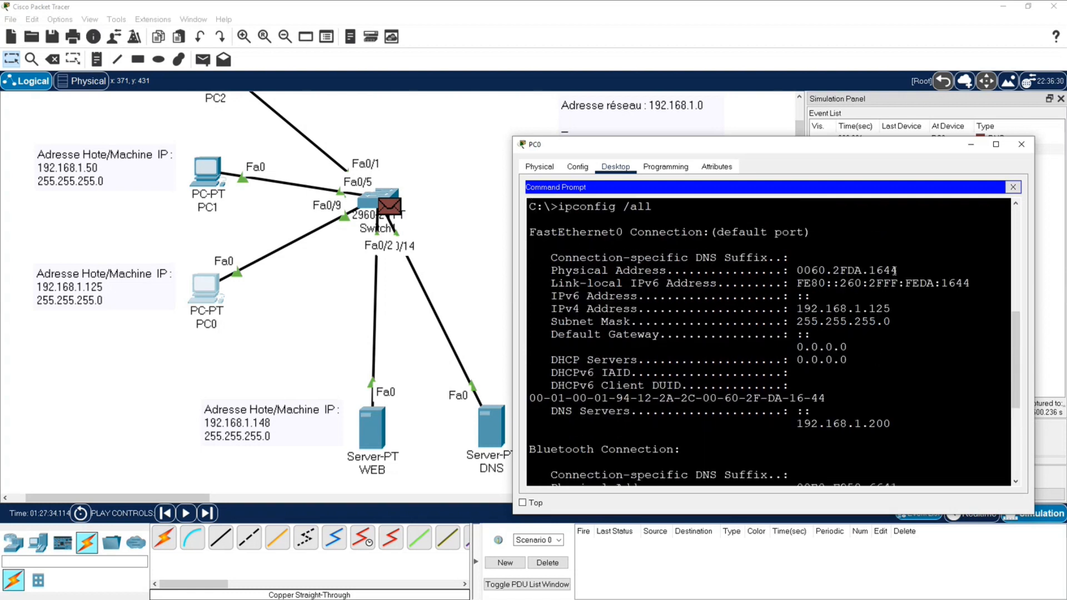
left_click_drag(898, 270, 795, 270)
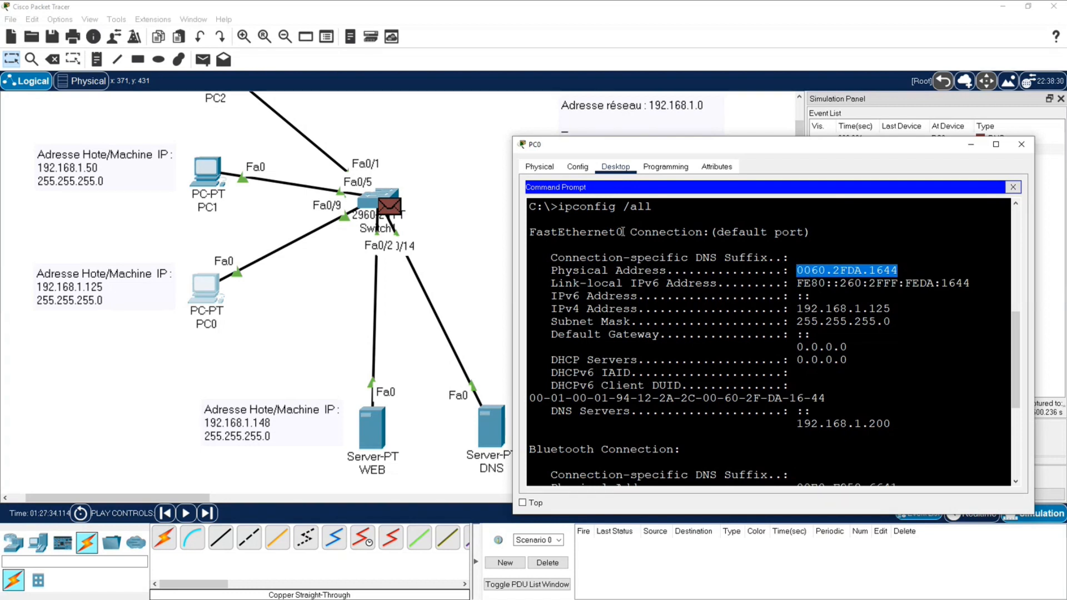
left_click(604, 231)
left_click_drag(604, 231, 532, 229)
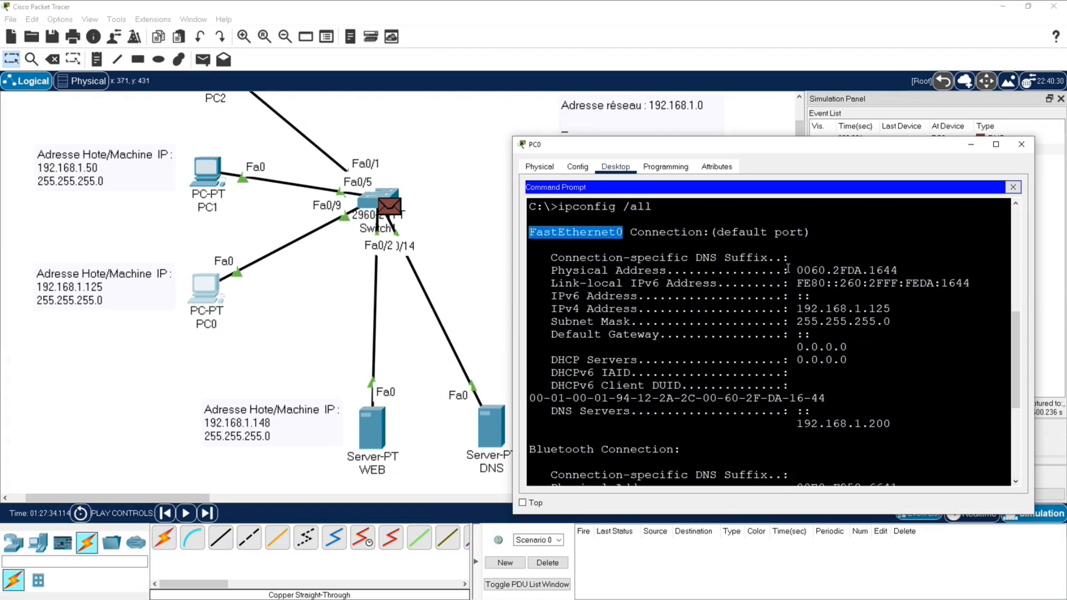
Step: Copy the Physical Address line of PC0's FastEthernet0 connection from the ipconfig output
left_click_drag(797, 270, 551, 271)
key("ctrl+c")
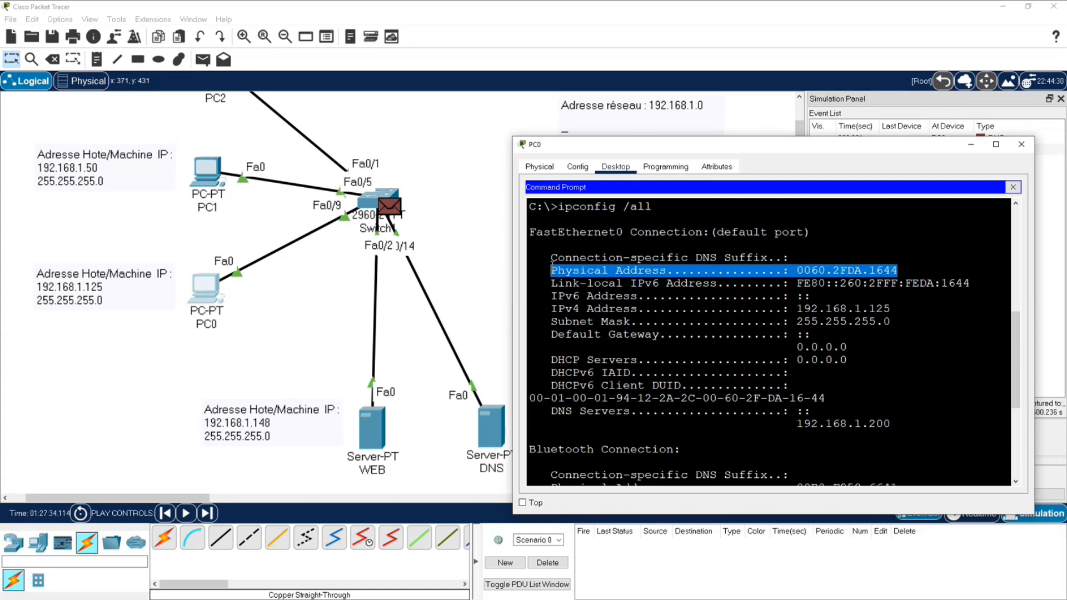
right_click(576, 269)
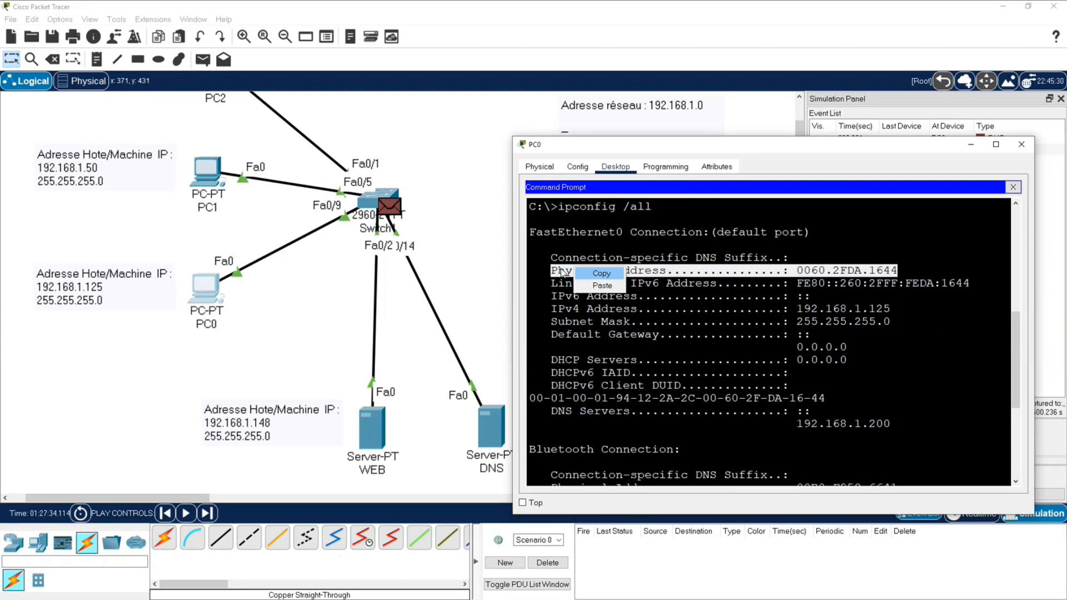
left_click(133, 352)
left_click(136, 340)
Step: Add a note with the copied Physical Address line to the workspace and position it just beneath PC0
left_click(97, 59)
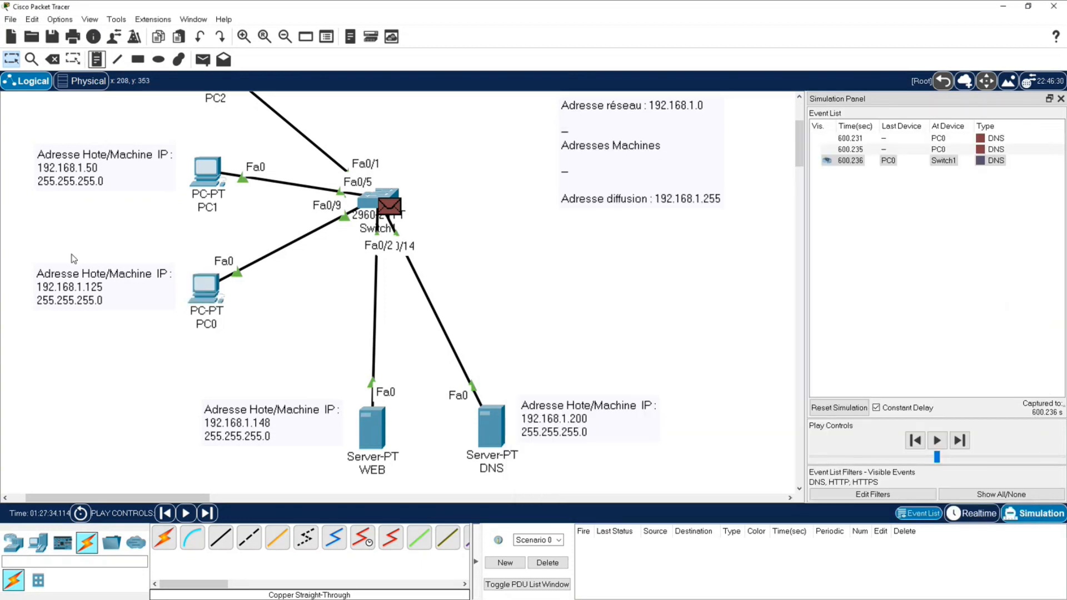
left_click(40, 337)
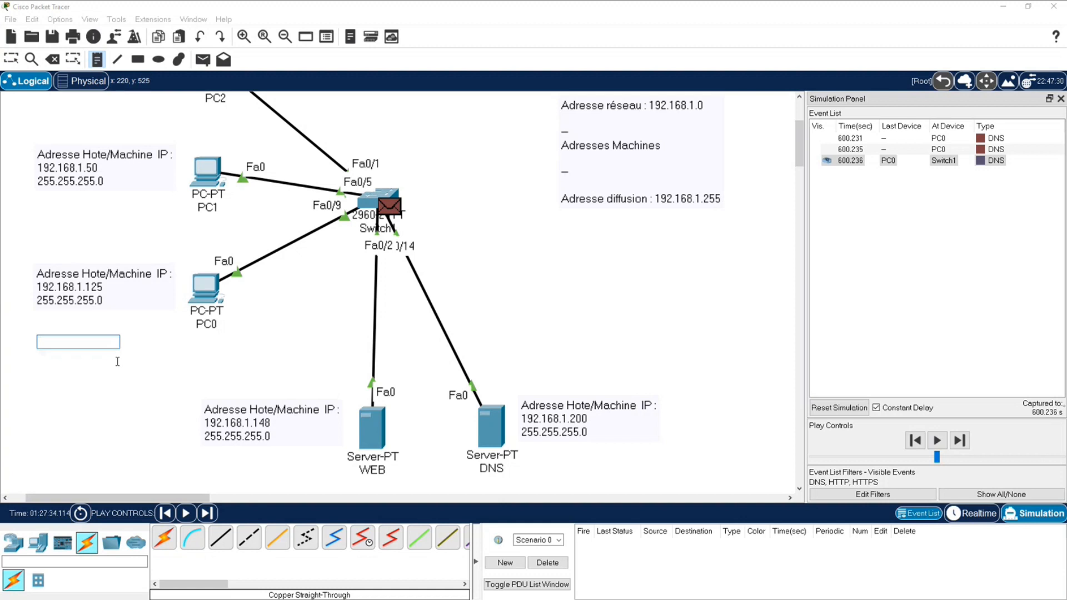
key("ctrl+v")
left_click(527, 299)
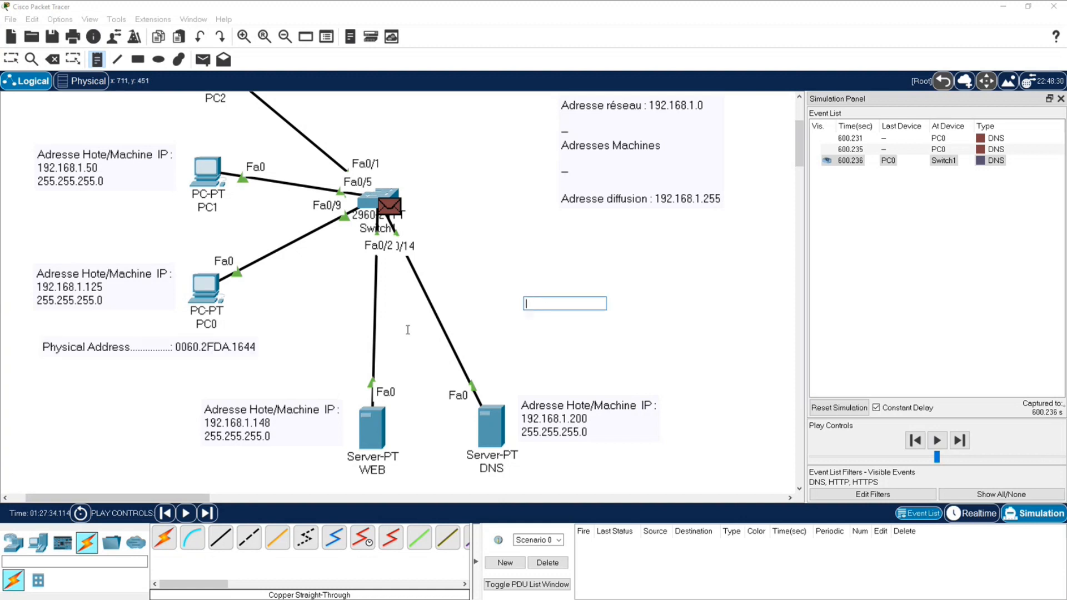
key("Escape")
left_click_drag(169, 347, 143, 338)
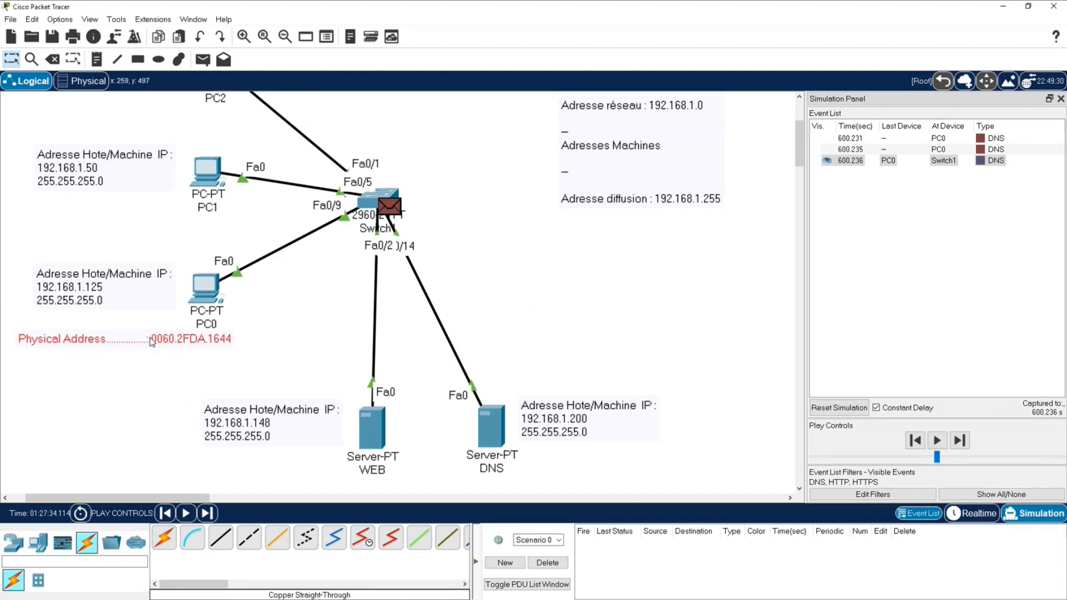
Step: Compare the MAC address learned on port Fa0/9 in Switch1's table with the physical address noted under PC0
left_click(371, 205)
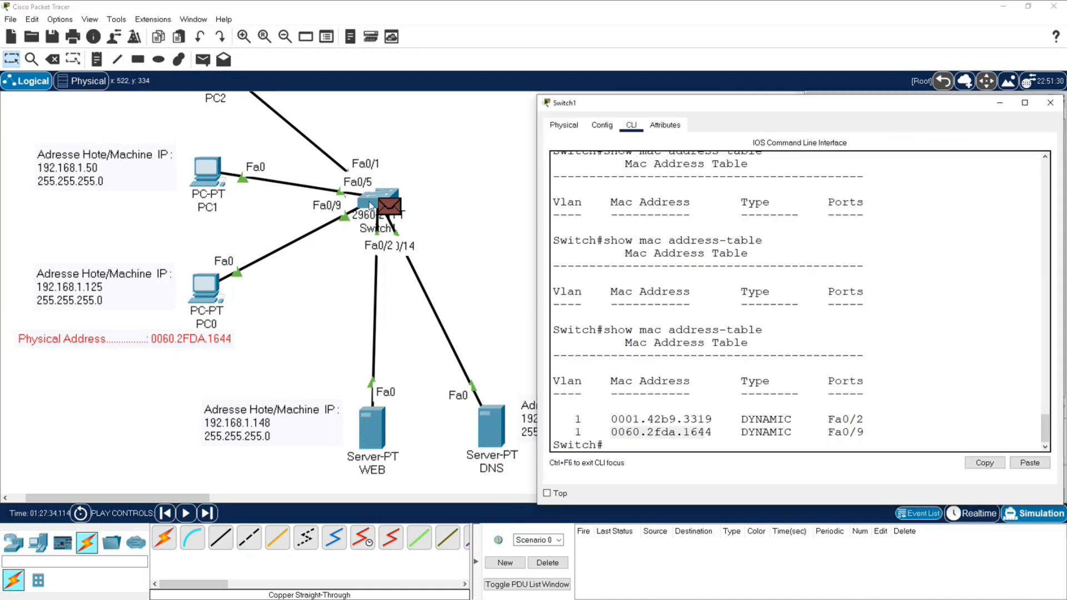
mouse_move(611, 432)
left_mouse_down()
mouse_move(710, 432)
mouse_move(611, 434)
left_mouse_up()
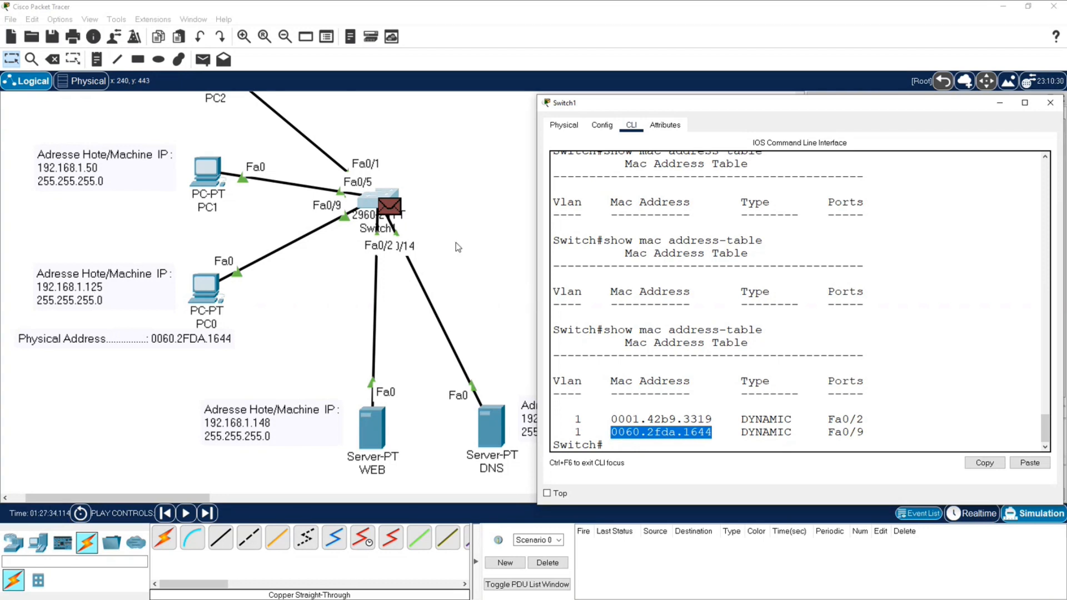
Step: Examine the DNS server address that PC0 uses, both in its ipconfig output and in its IP configuration
left_click(132, 501)
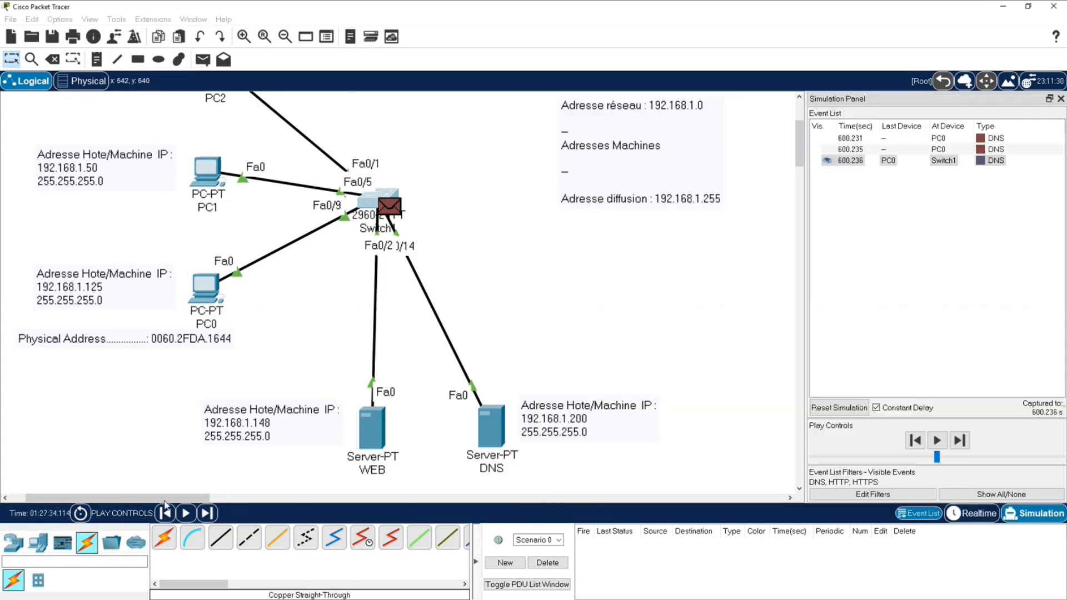
left_click_drag(185, 502, 237, 500)
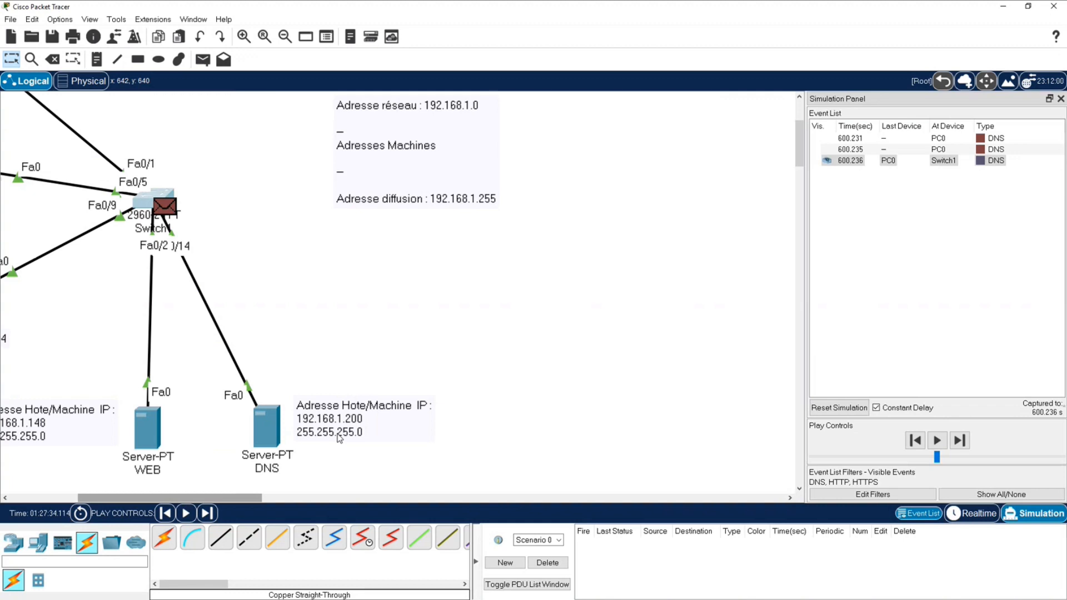
scroll(338, 439, "right", 3)
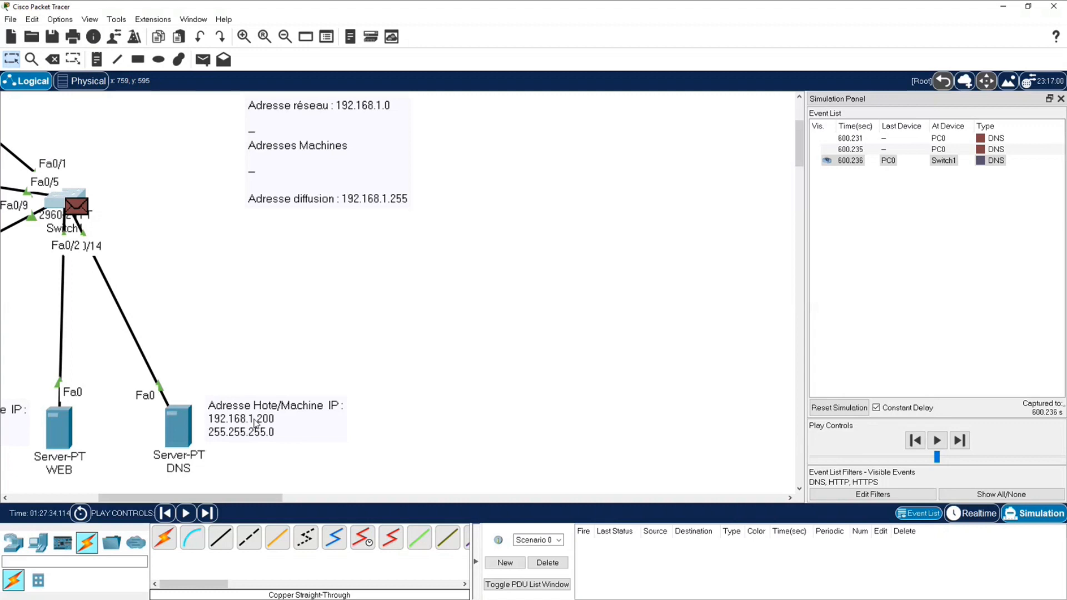
left_click_drag(223, 495, 141, 495)
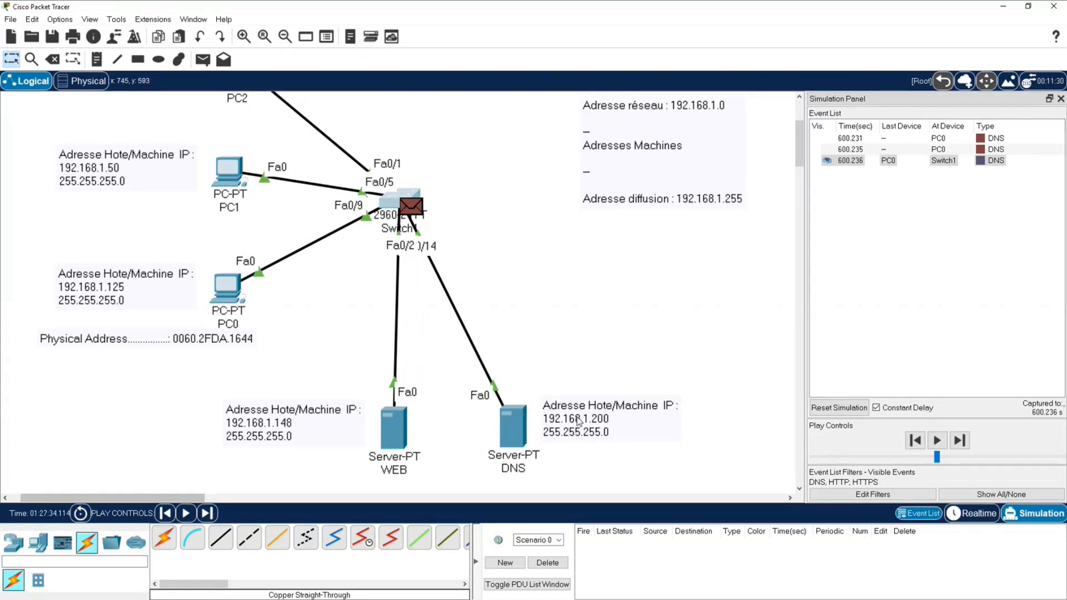
left_click(225, 291)
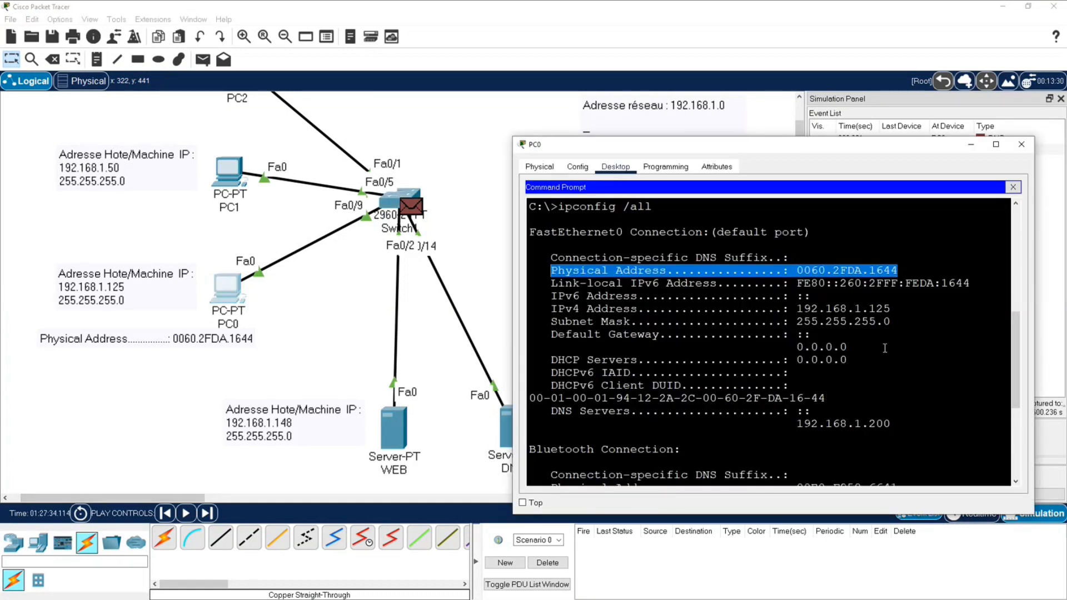
double_click(842, 422)
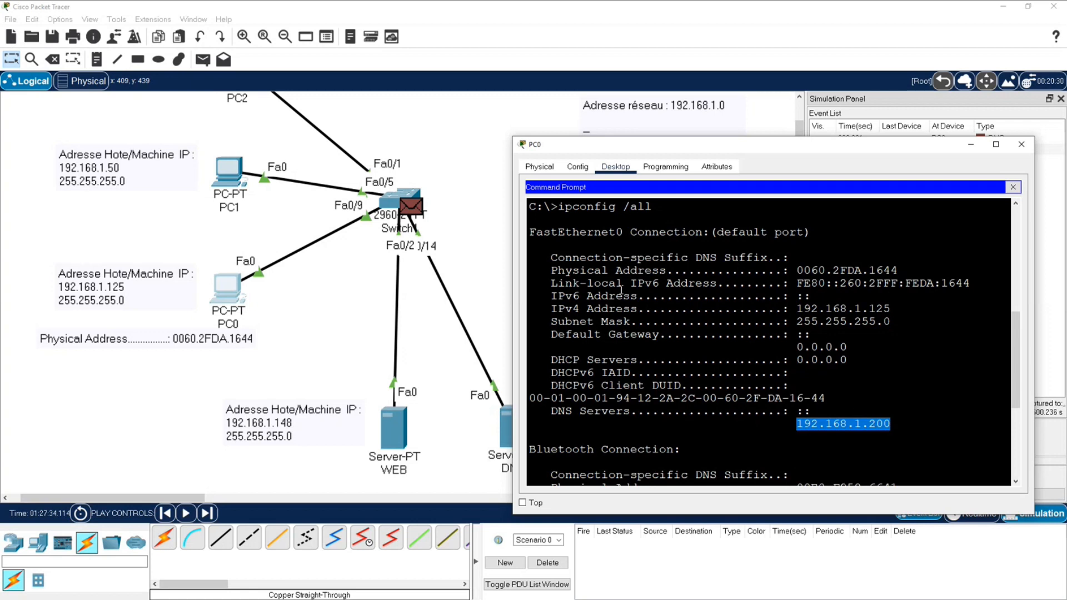
left_click(1013, 187)
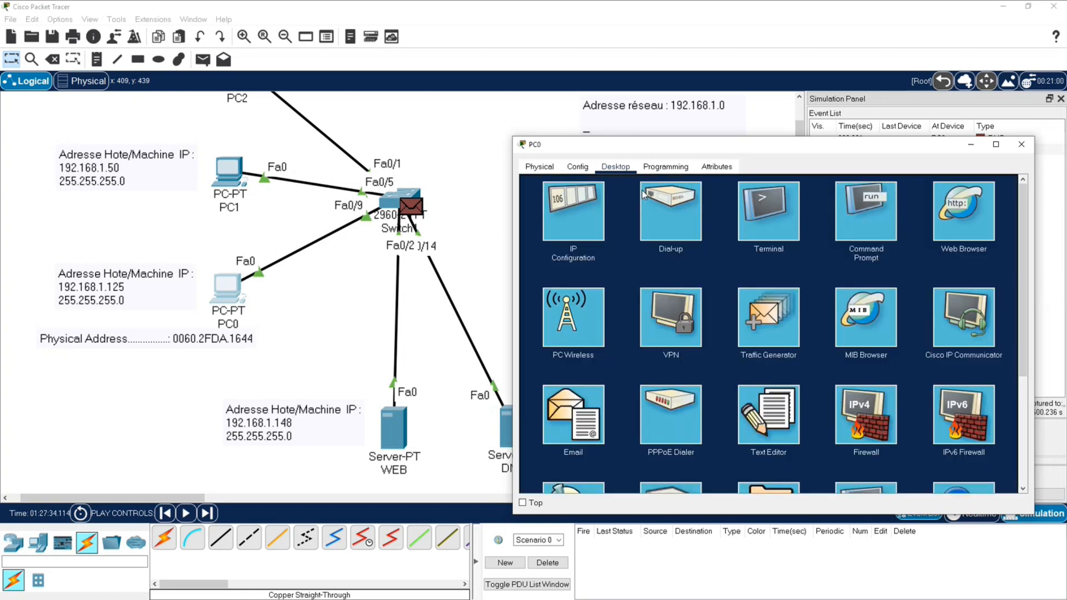
left_click(588, 230)
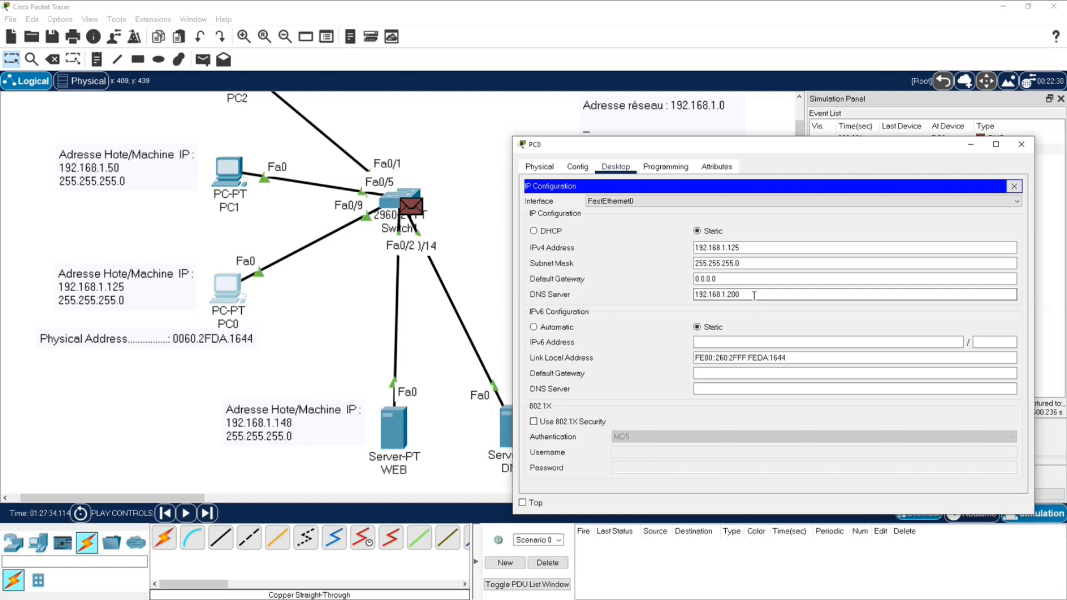
left_click_drag(741, 295, 683, 300)
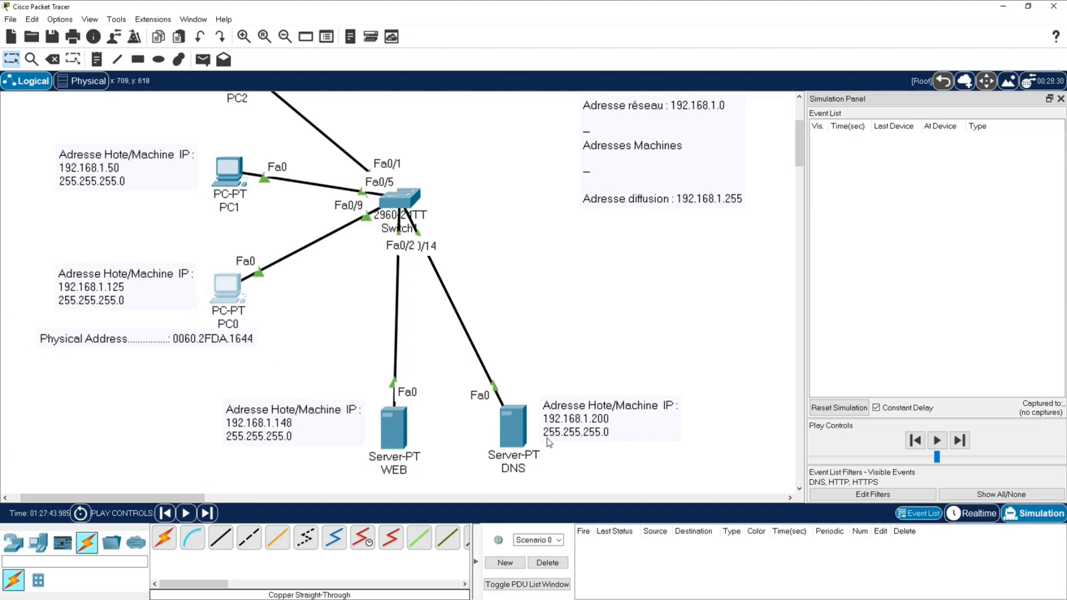
Step: Run ipconfig /all in the DNS server's command prompt
left_click(517, 434)
left_click(695, 277)
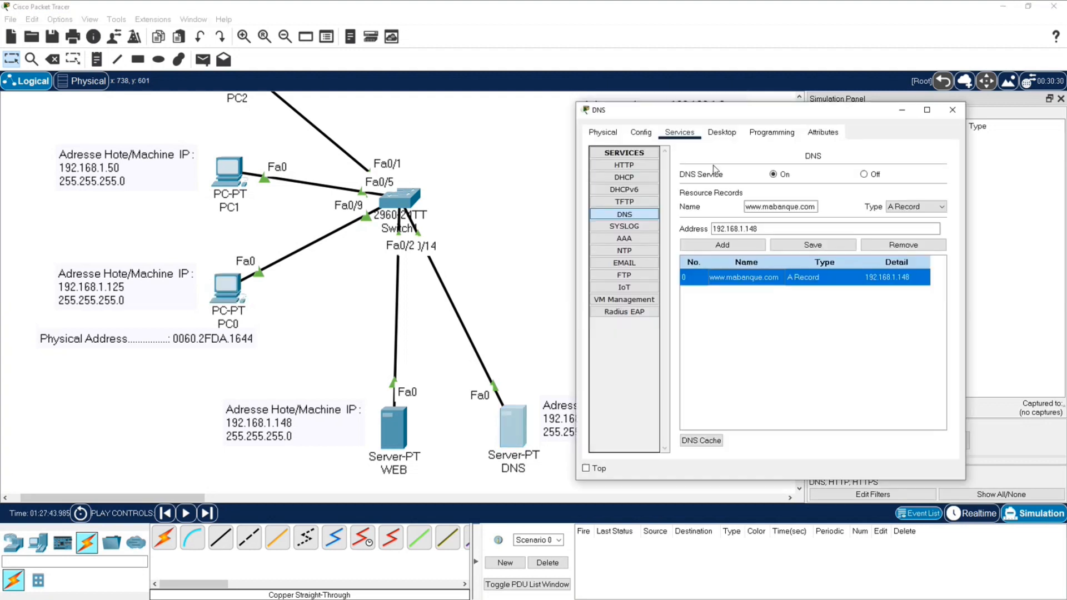
left_click(722, 132)
left_click(766, 175)
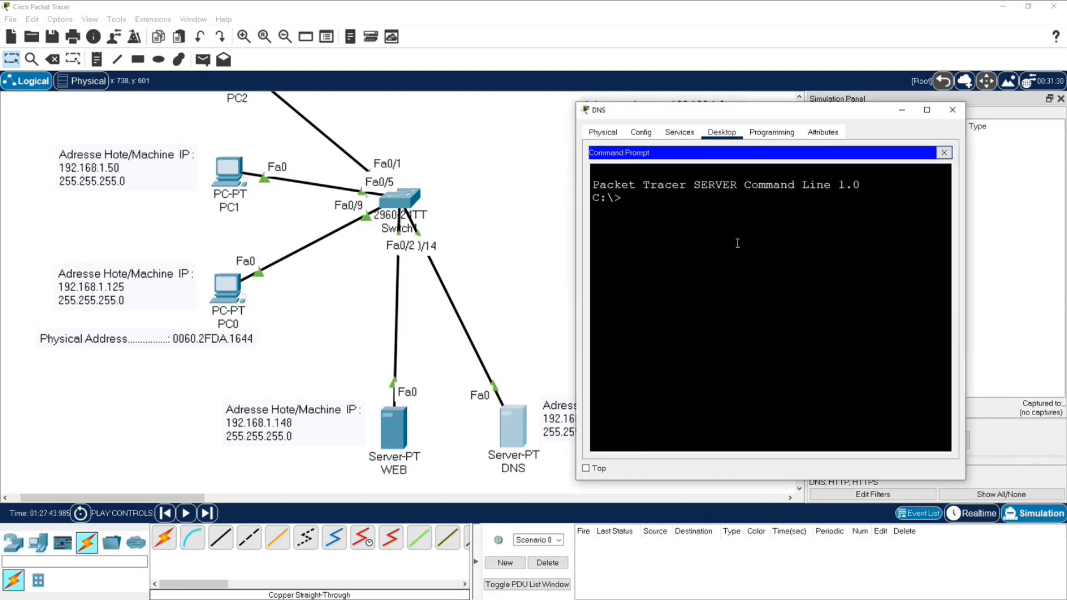
type("ipconfig /all")
key("Return")
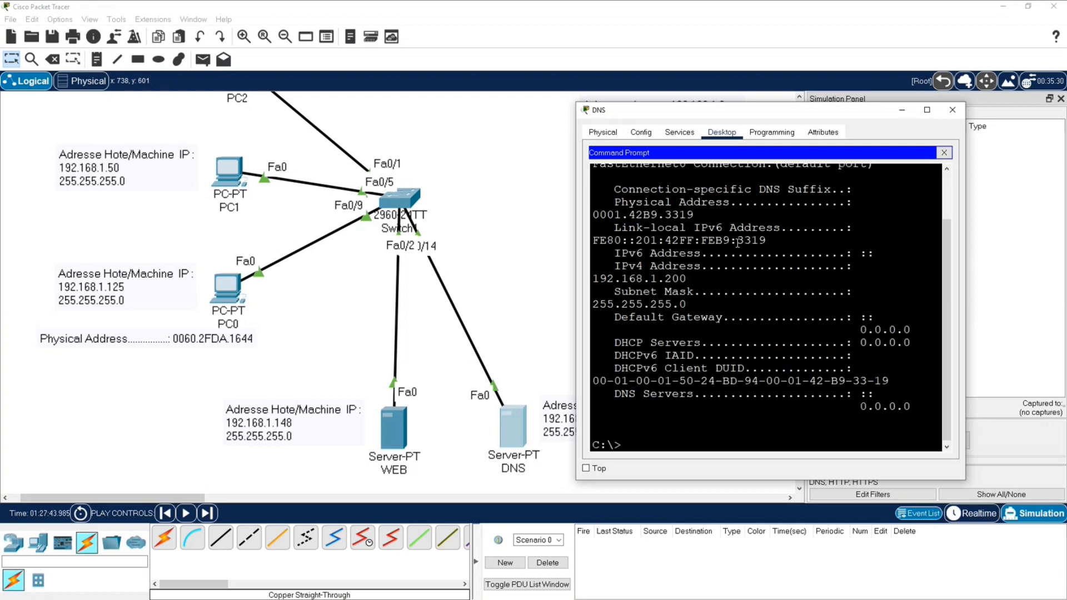
Step: Widen the DNS server's window and copy the Physical Address line of its FastEthernet0 connection
left_click_drag(966, 180, 1063, 209)
left_click_drag(962, 251, 615, 251)
right_click(623, 245)
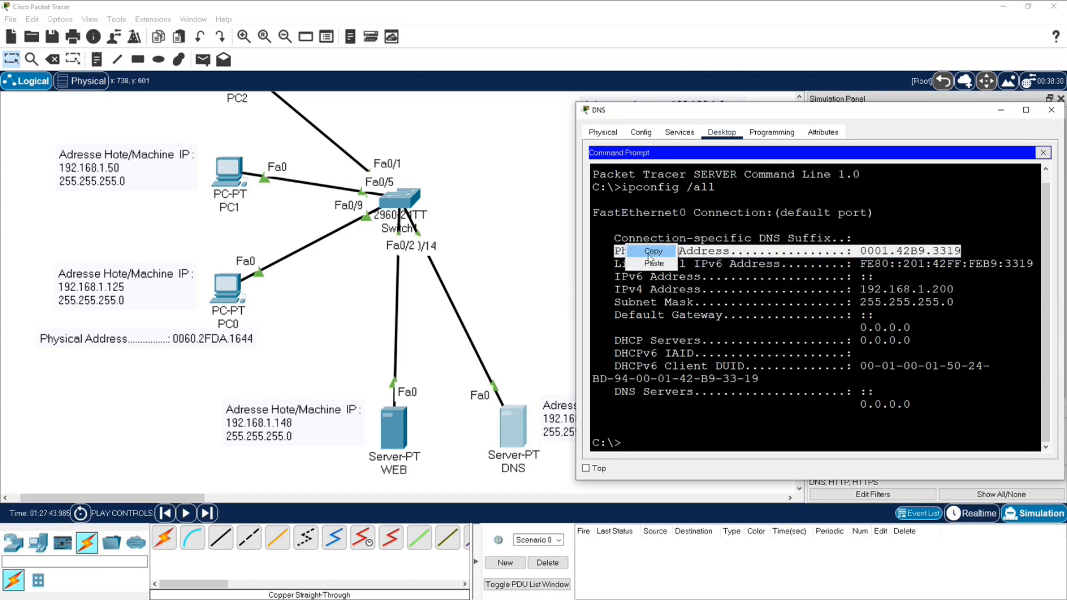
left_click(650, 254)
Step: Add a note with the copied Physical Address line beneath the DNS server's IP address note
left_click(498, 224)
key("n")
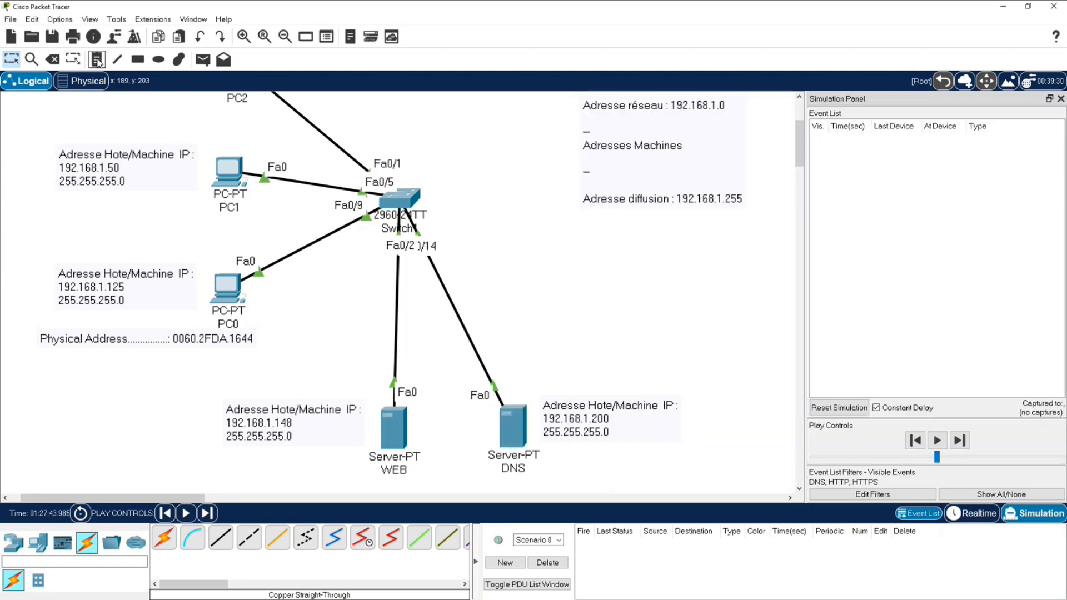
left_click(575, 455)
key("ctrl+v")
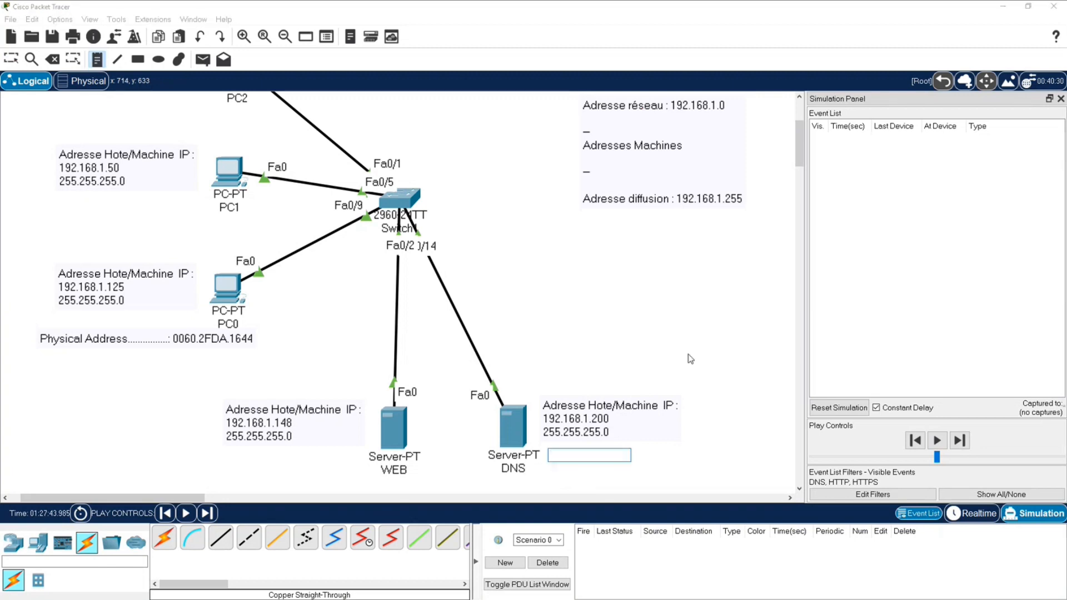
left_click(671, 308)
key("Escape")
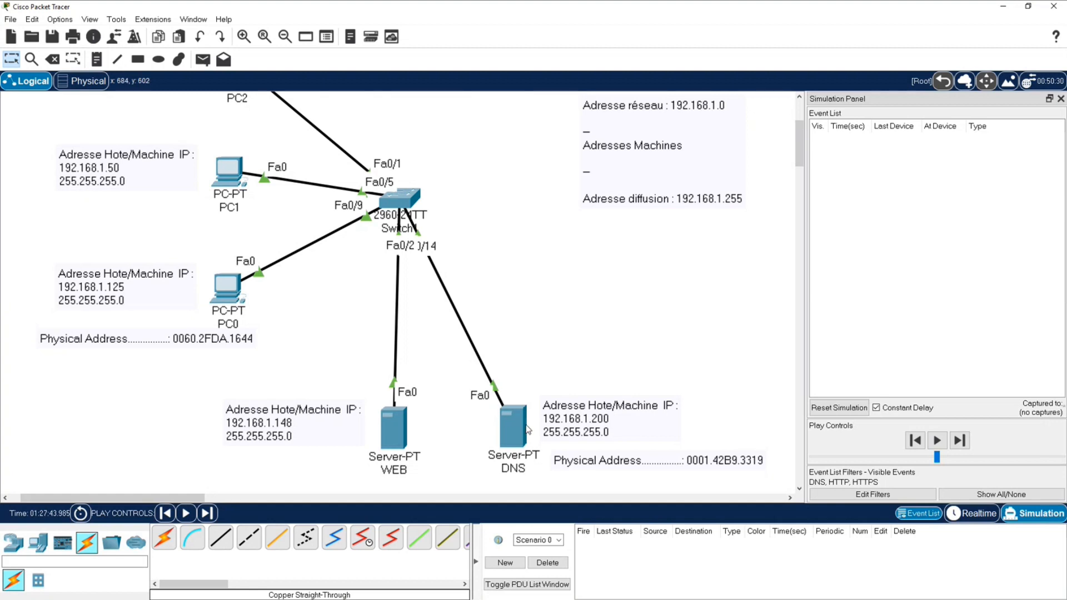
Step: Add ARP to the visible IPv4 event types in the simulation's event list filters
left_click(916, 495)
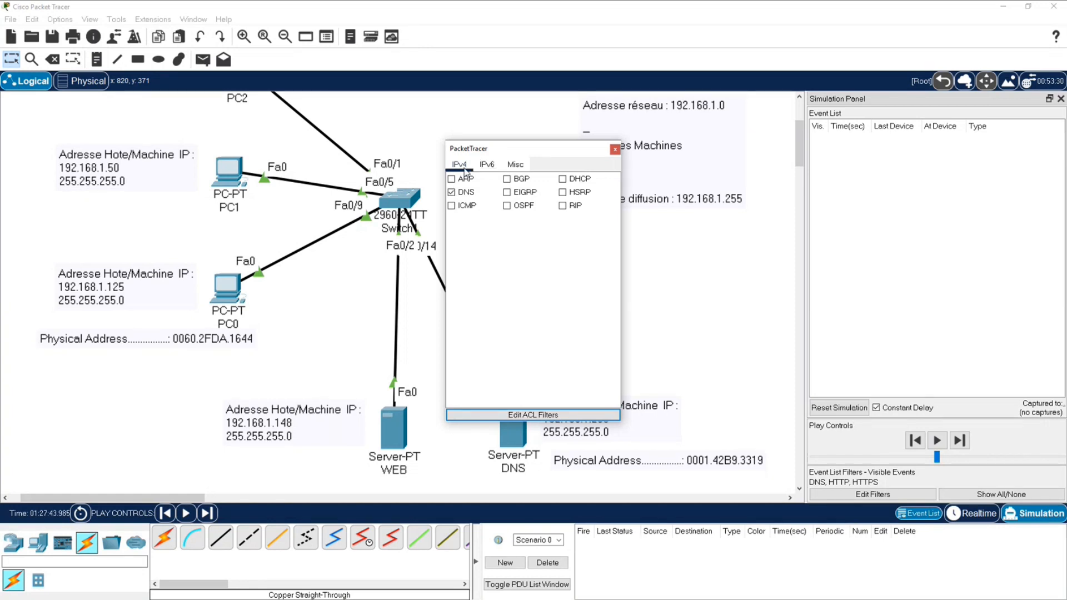
left_click(451, 180)
left_click(615, 149)
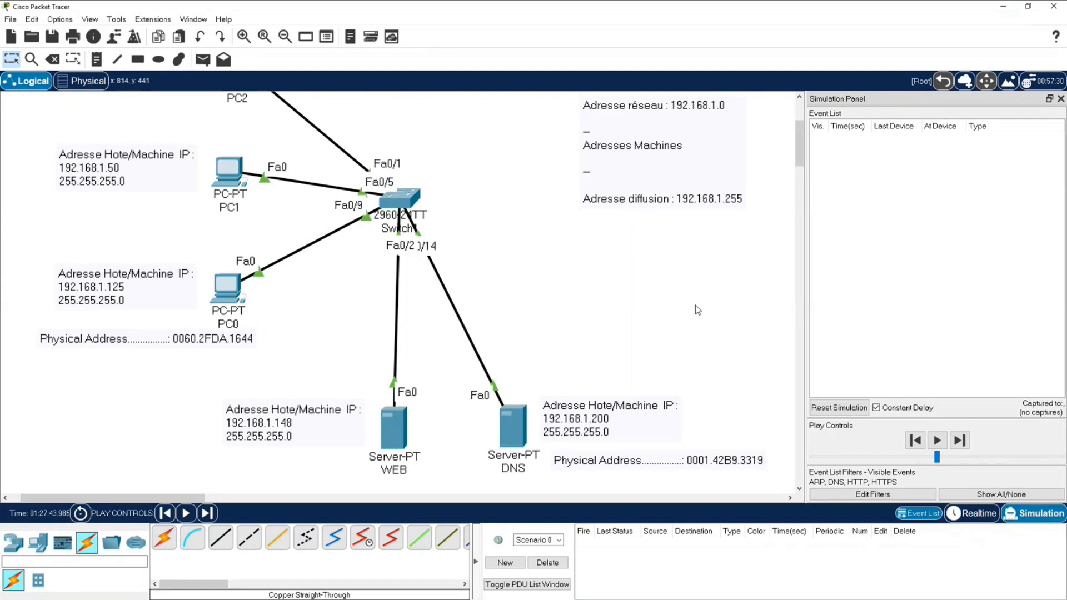
Step: Restart Switch1 with the reload command from its CLI and advance the simulation through the first ARP events
left_click(408, 195)
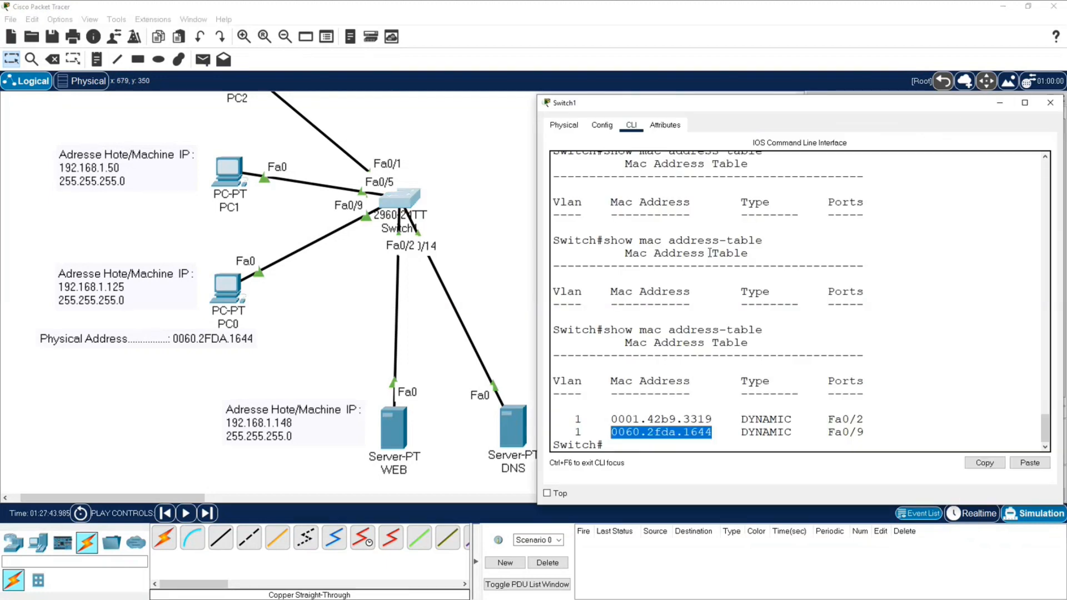
left_click(730, 319)
type("re")
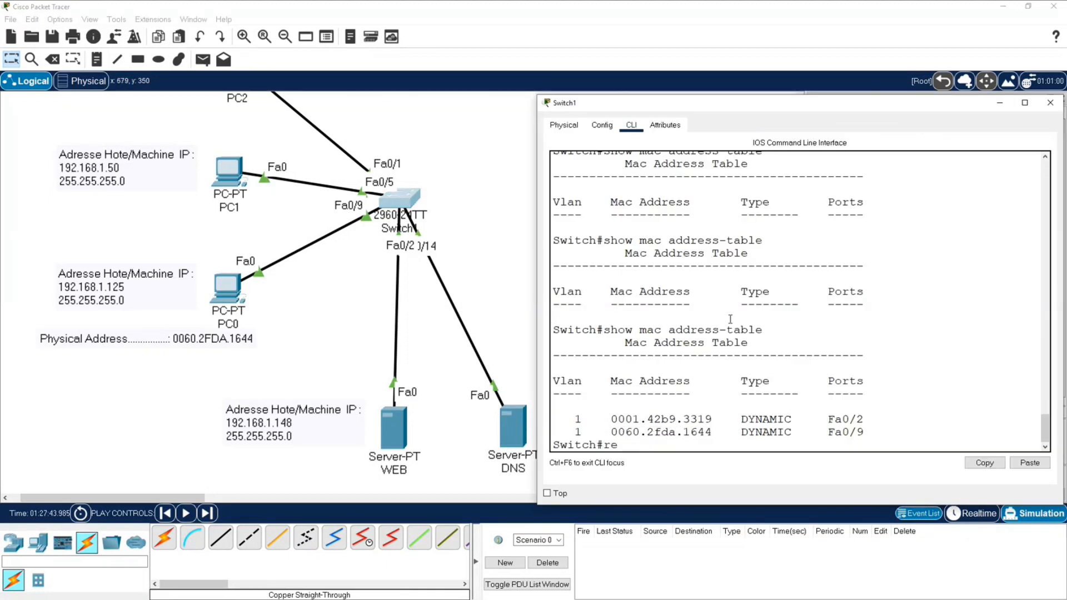
type("l")
key("Tab")
key("Return")
key("Return")
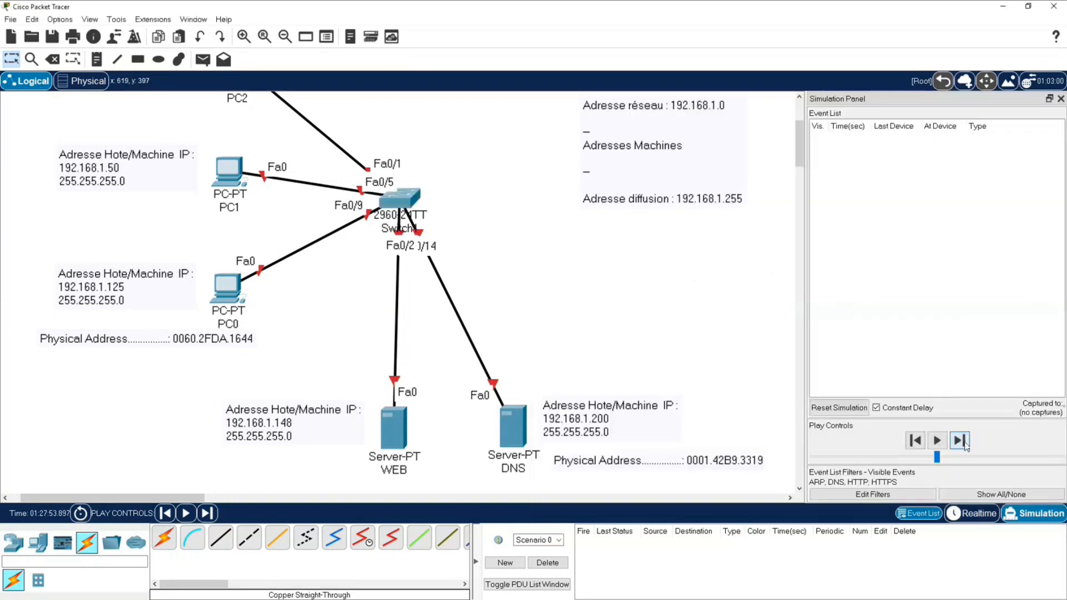
left_click(960, 441)
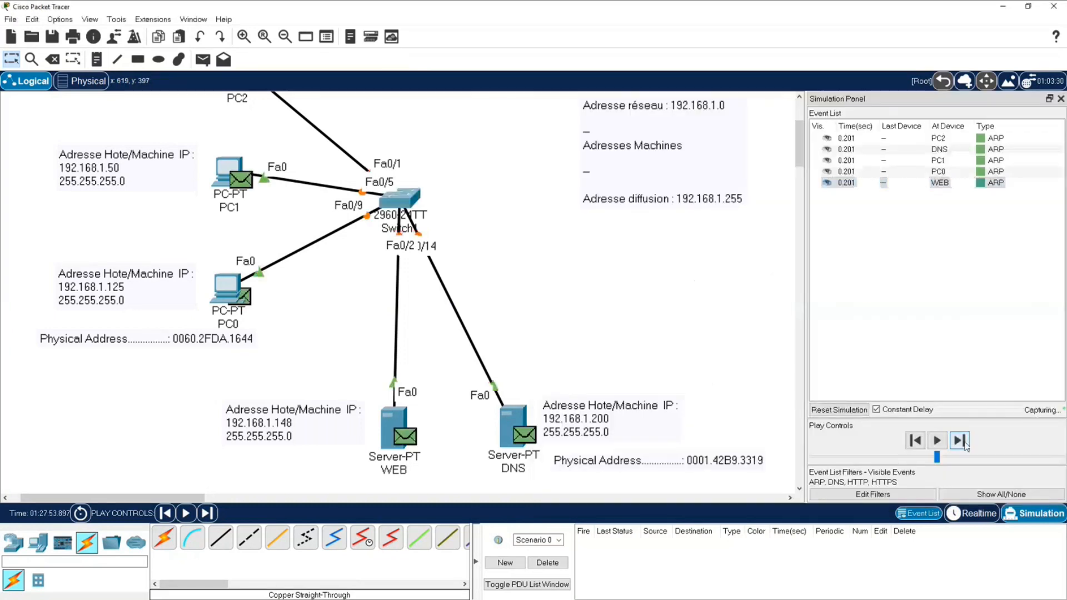
left_click(960, 441)
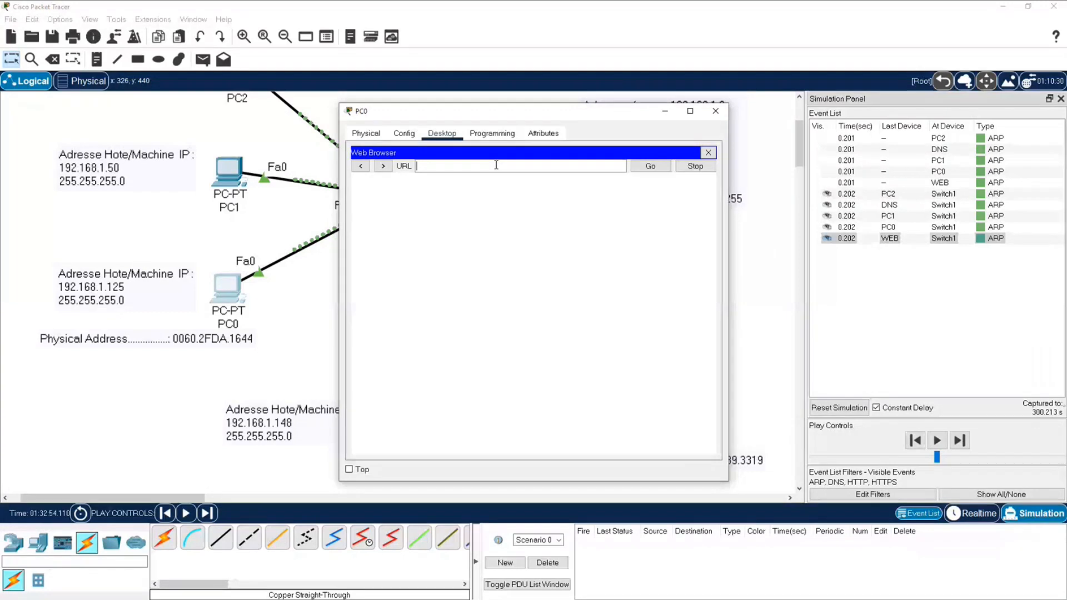
key("ctrl+v")
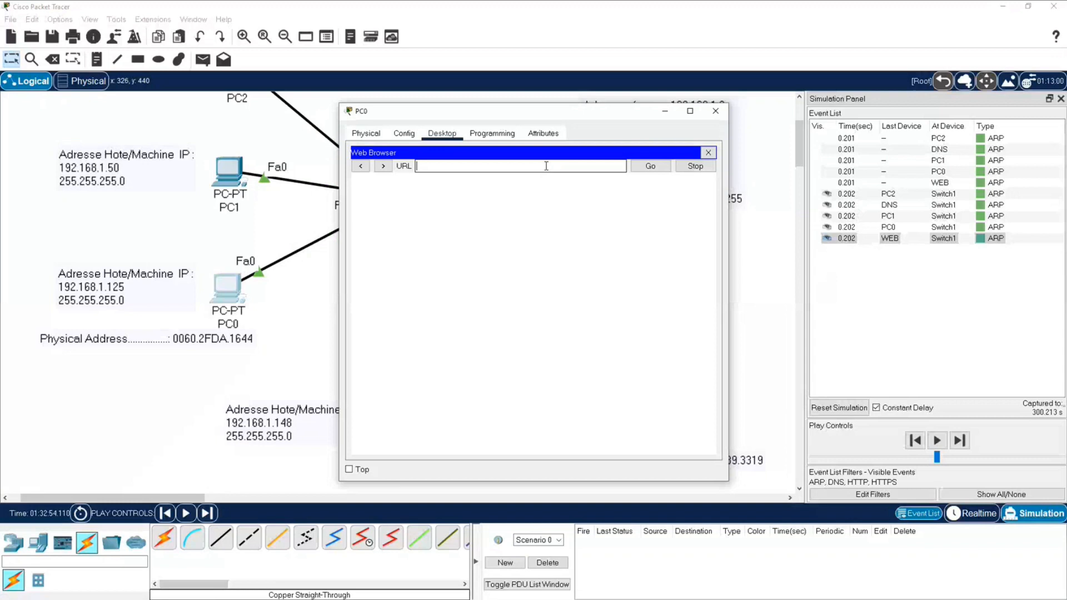
type("www.mabaque.com")
left_click(641, 168)
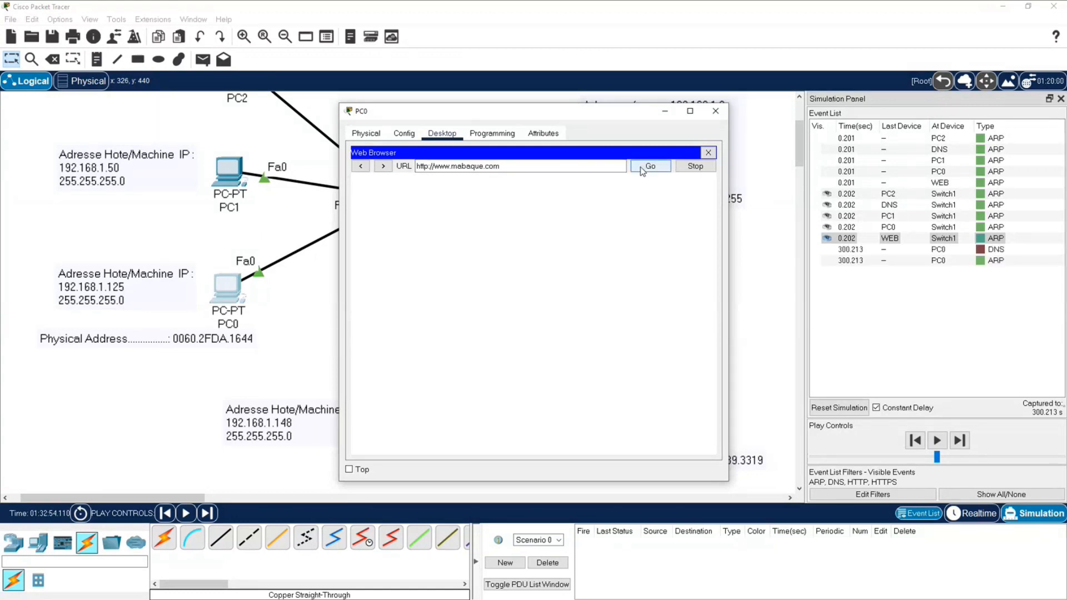
left_click(137, 222)
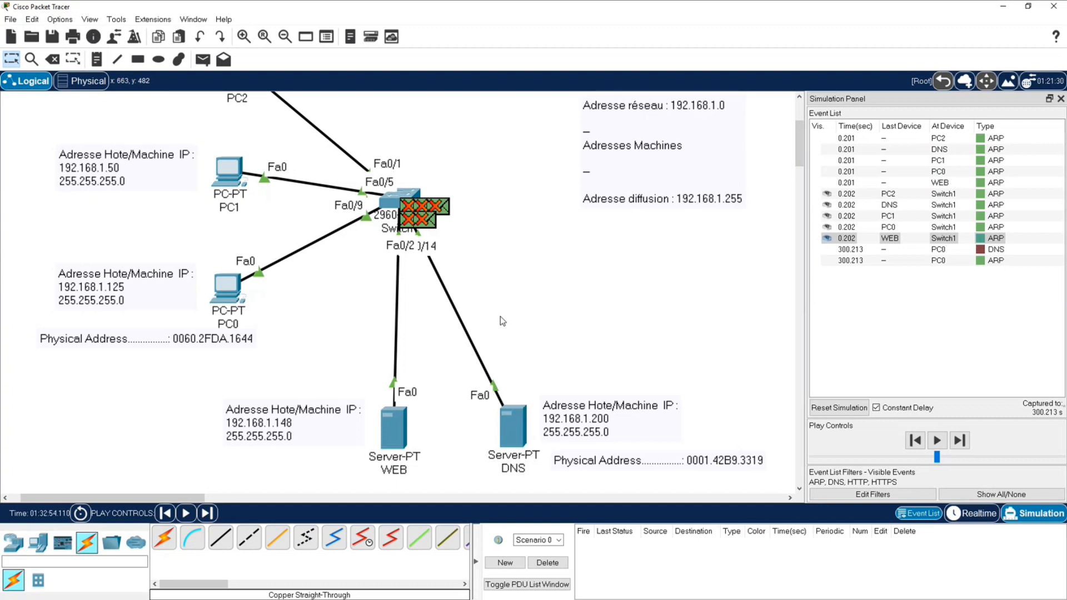
left_click(839, 407)
left_click(229, 288)
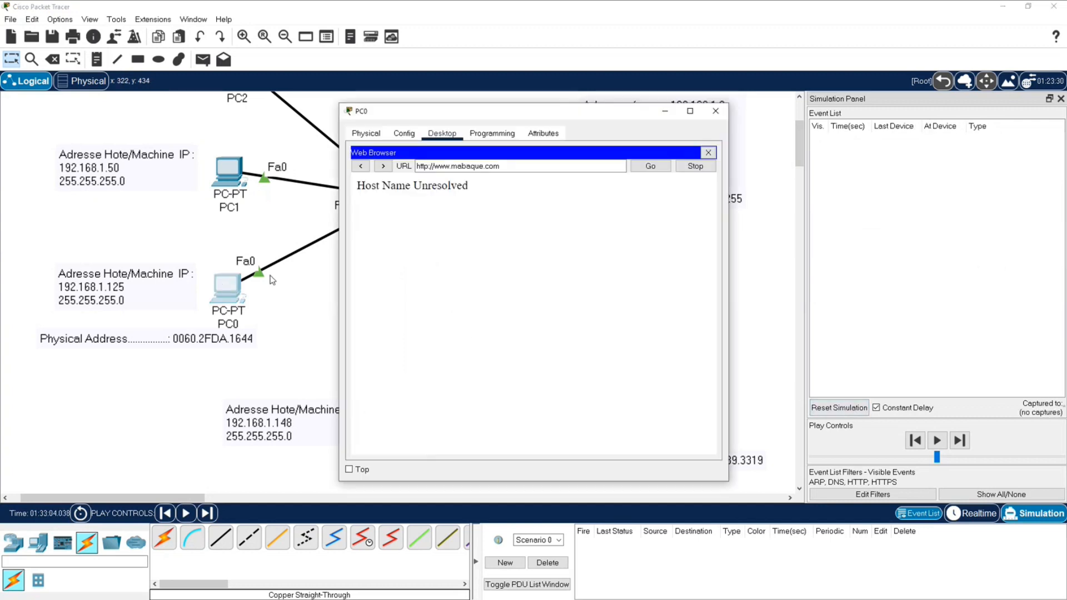
left_click(649, 167)
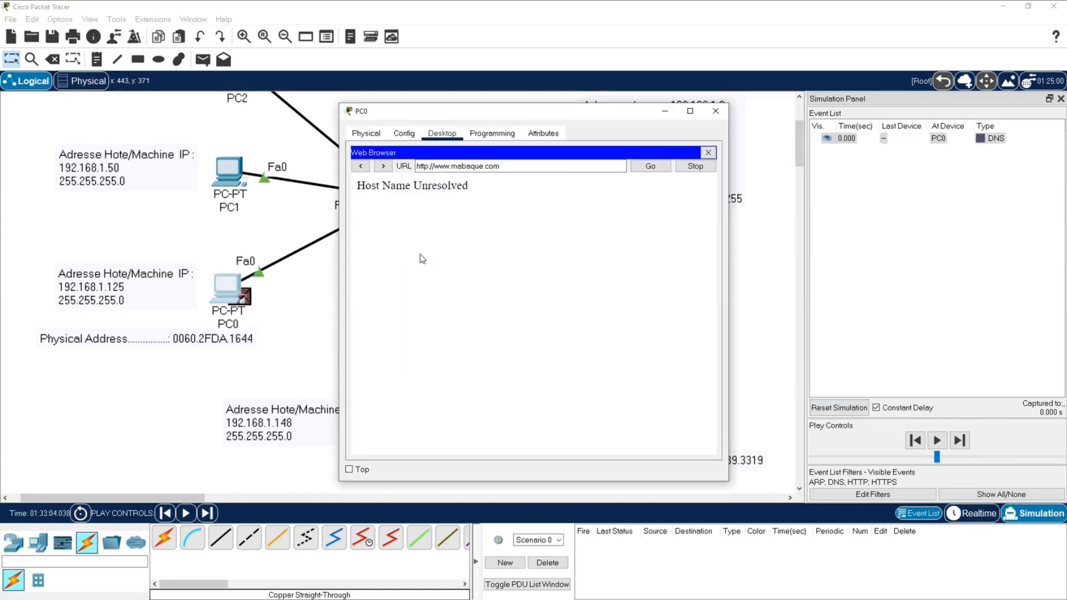
left_click(259, 219)
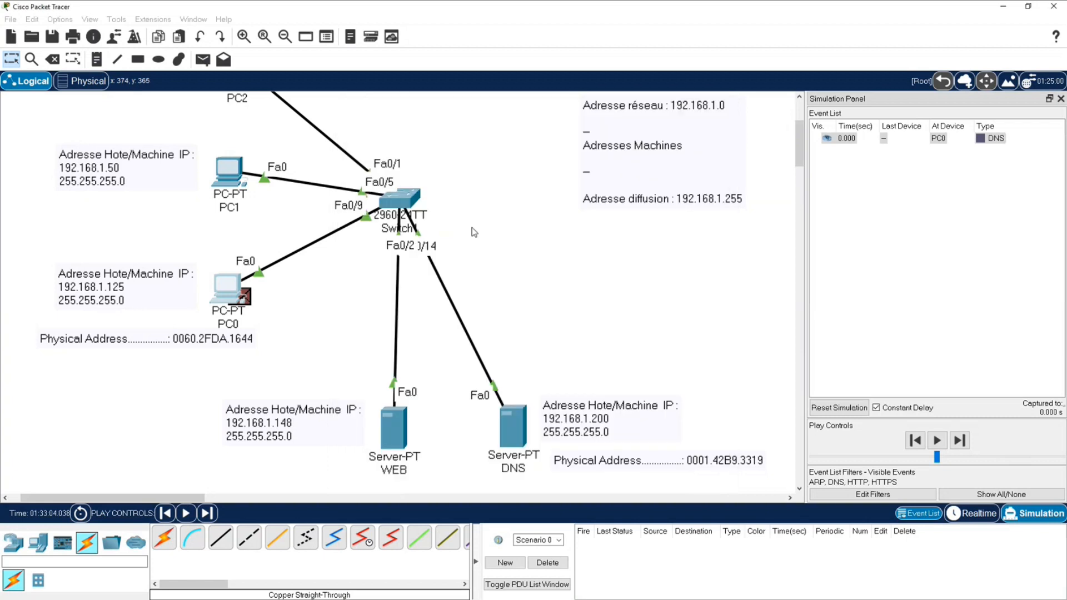
left_click(475, 233)
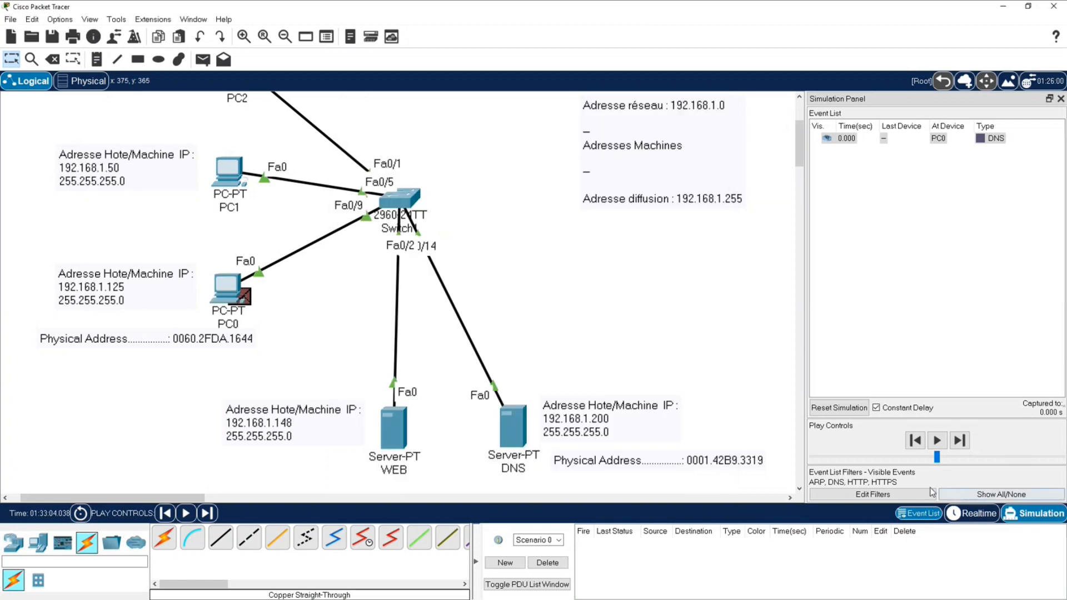
left_click(1016, 514)
left_click(1015, 514)
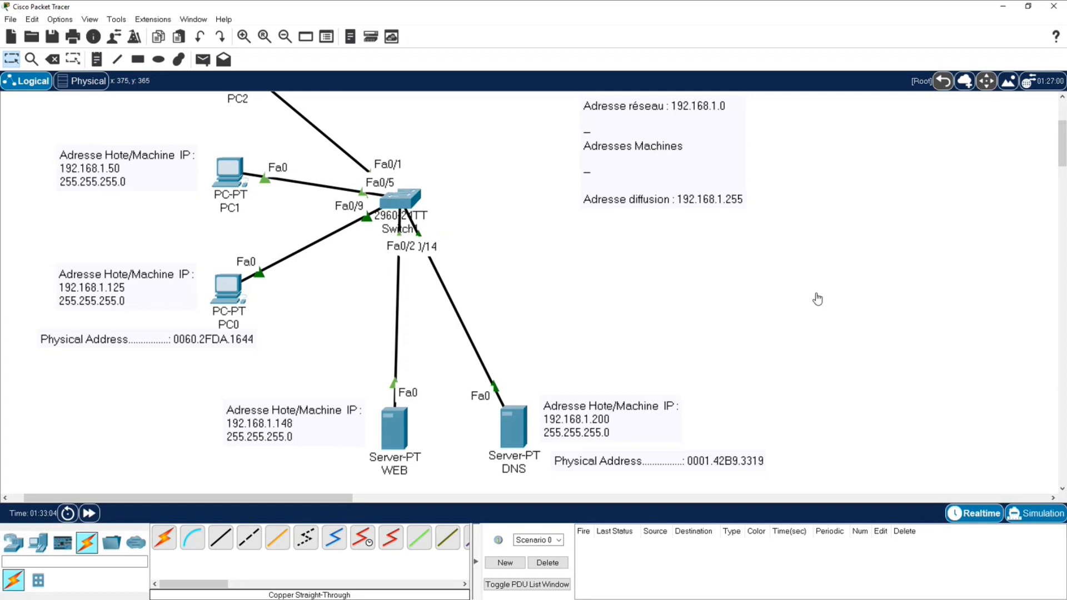
left_click(406, 205)
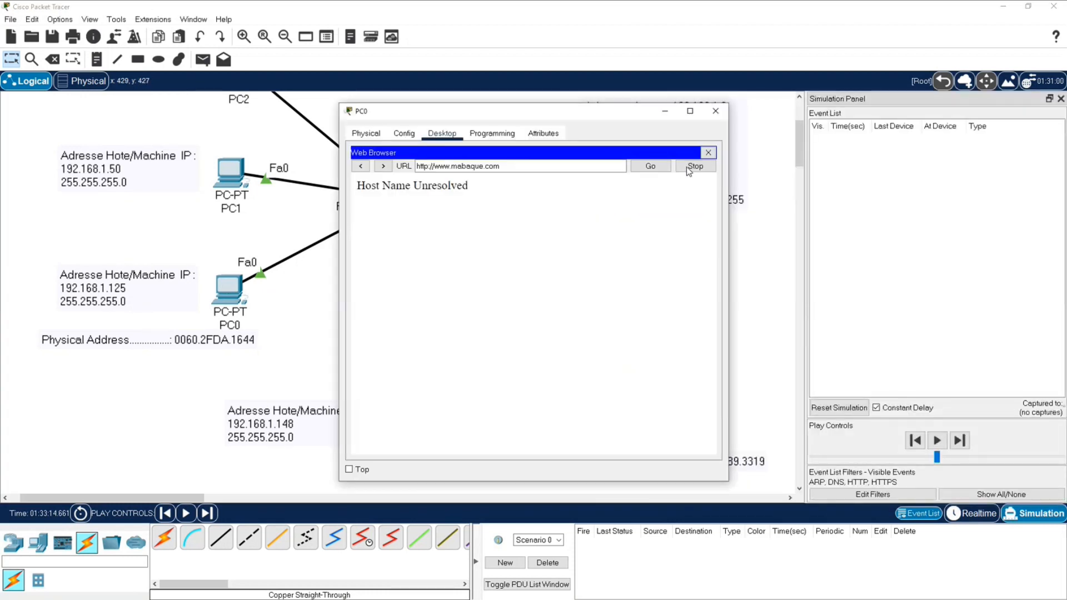
left_click(640, 167)
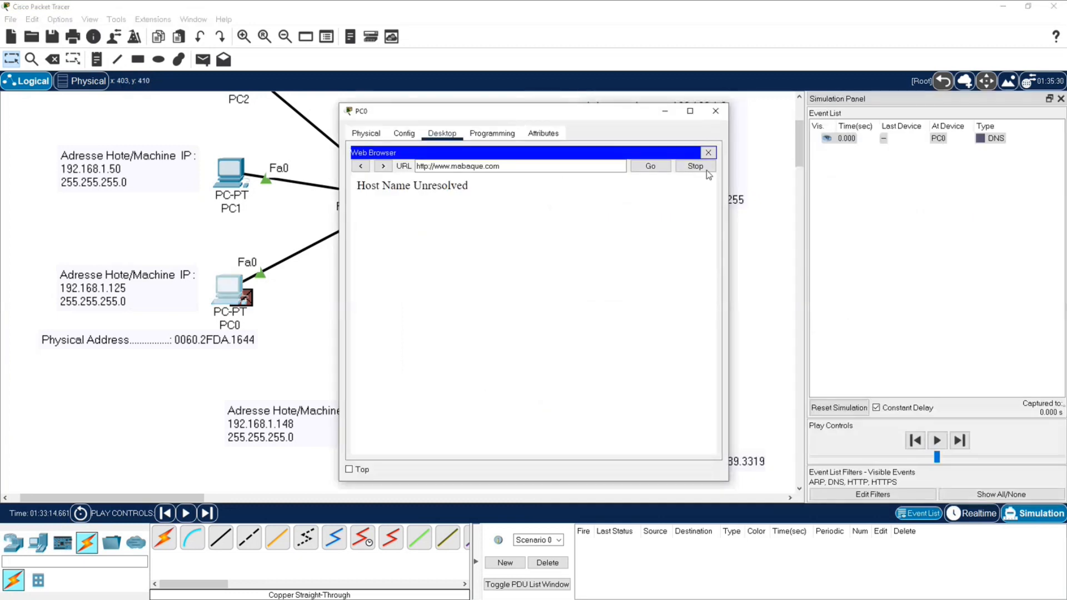
Step: Close PC0's web browser and clear the pending DNS event by switching to Realtime mode and back to Simulation mode
left_click(709, 153)
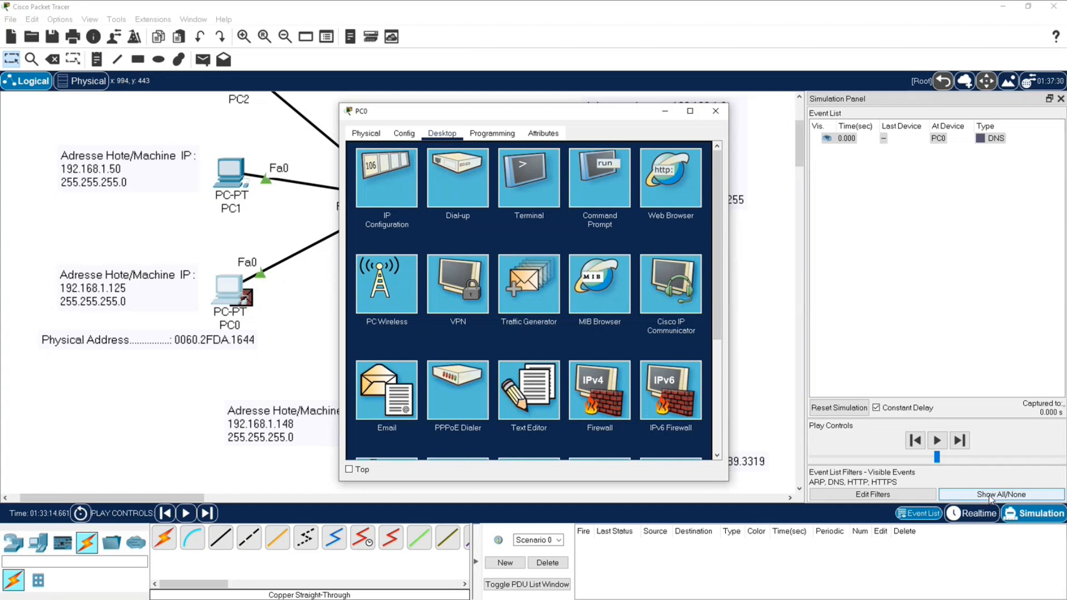
left_click(982, 513)
left_click(1022, 518)
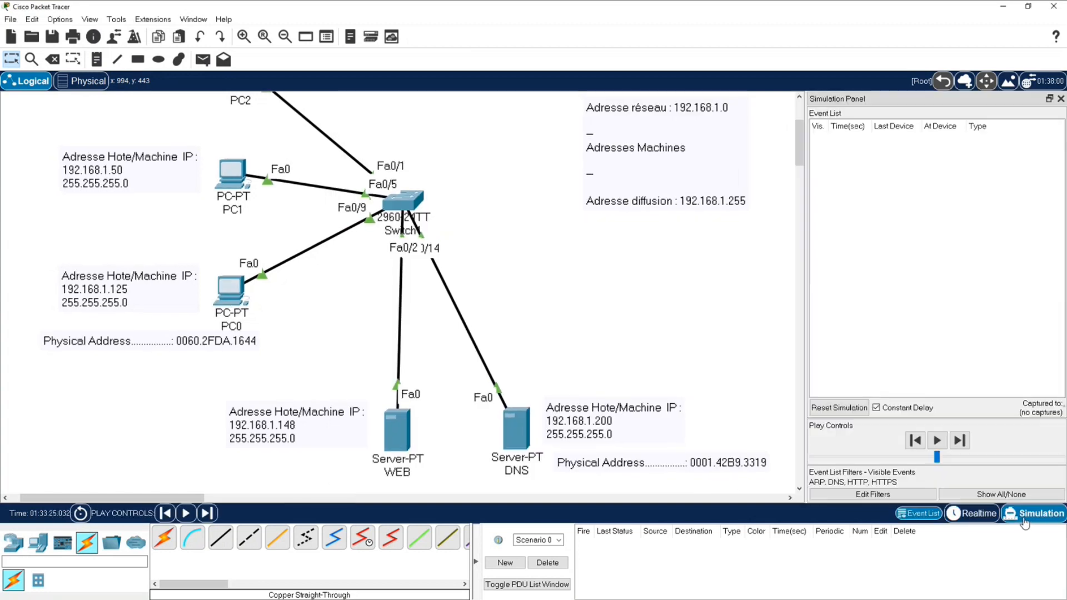
Step: Clear PC0's ARP cache with arp -d in its command prompt, and close the prompt
left_click(238, 288)
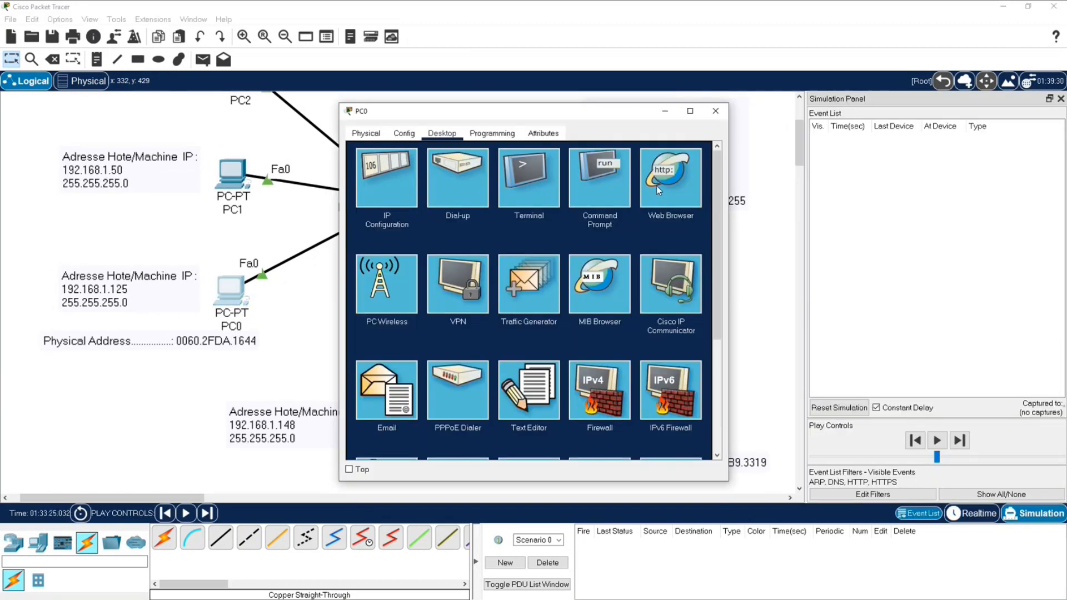
left_click(585, 172)
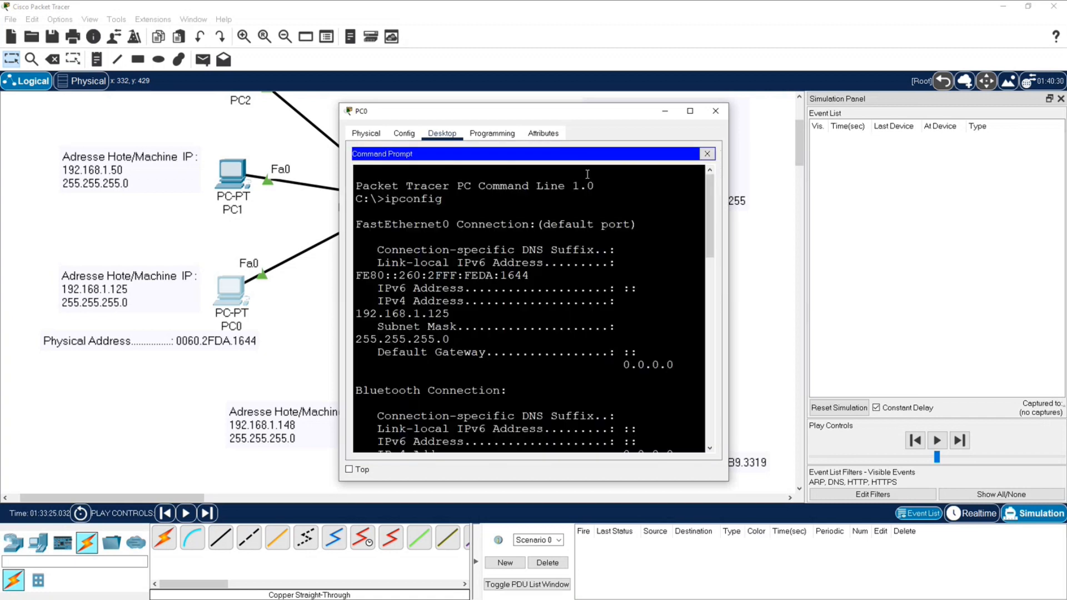
left_click(461, 289)
type("a")
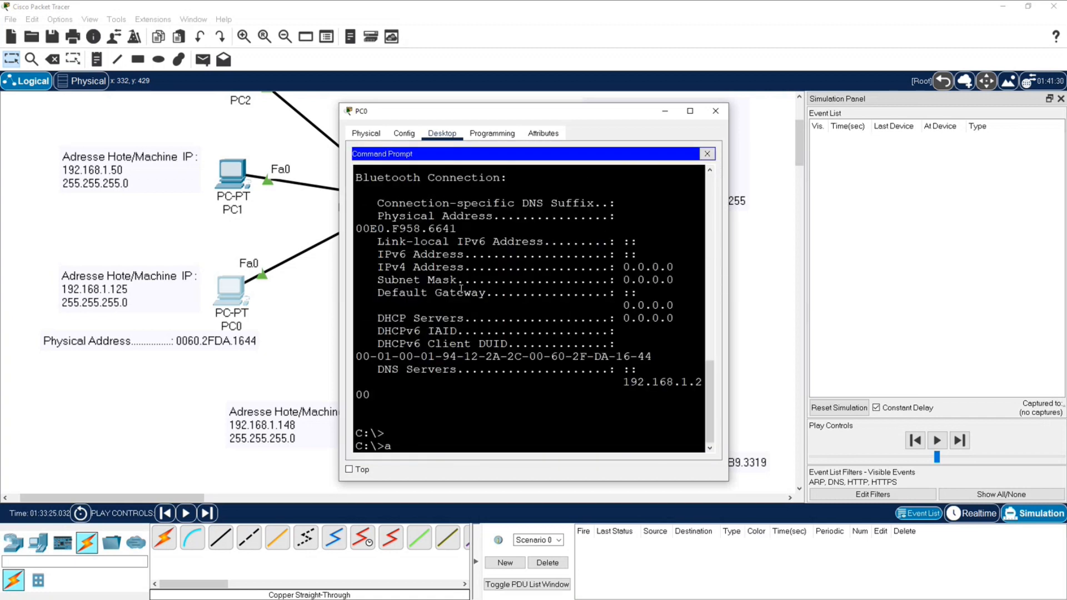
type("rp -d")
key("Return")
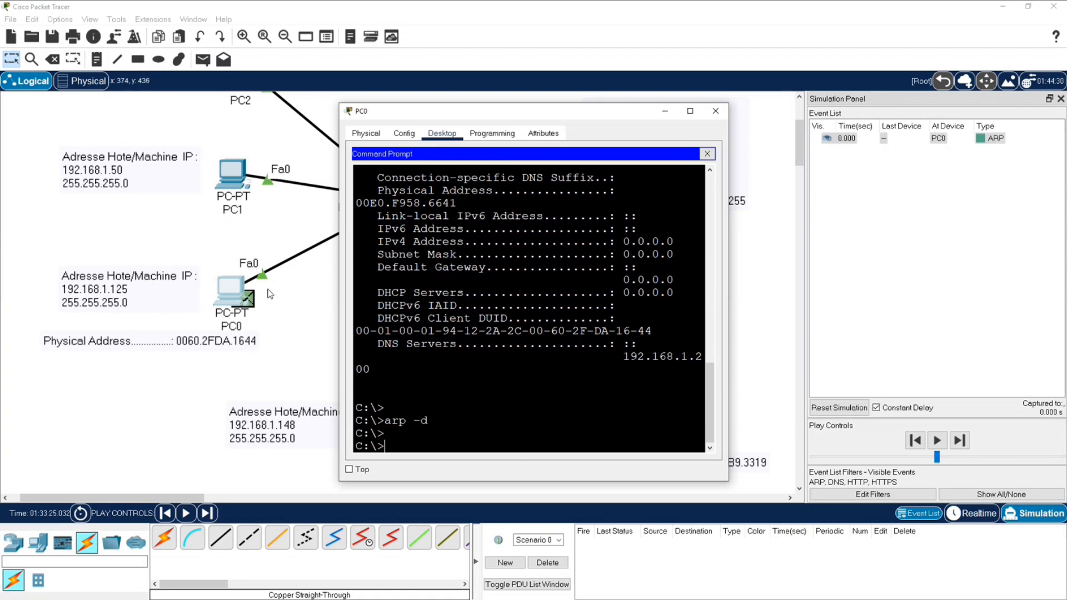
left_click(299, 300)
left_click(234, 286)
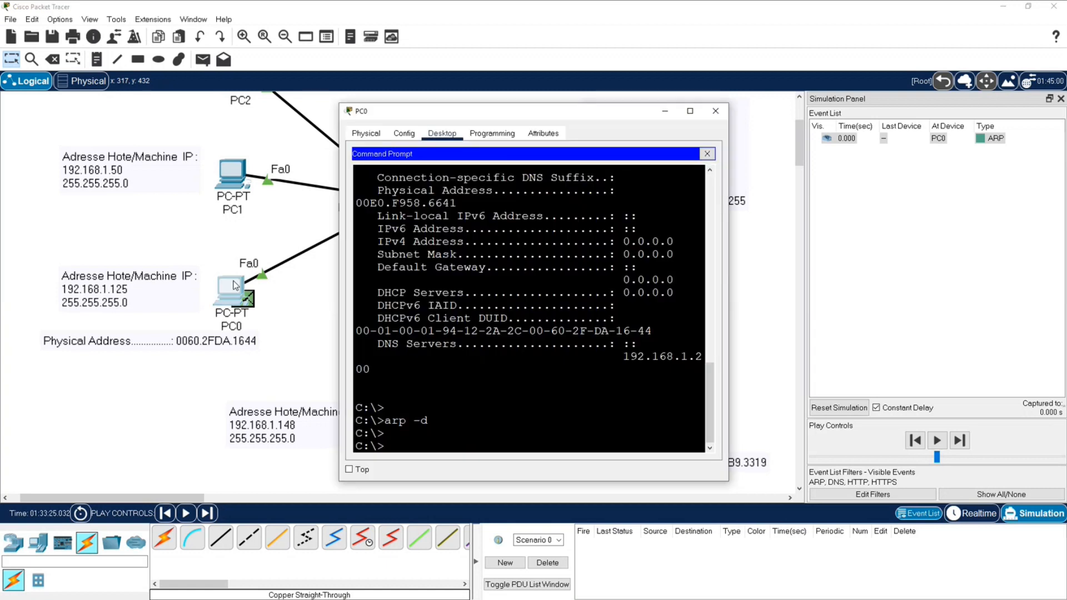
left_click(707, 153)
left_click(688, 168)
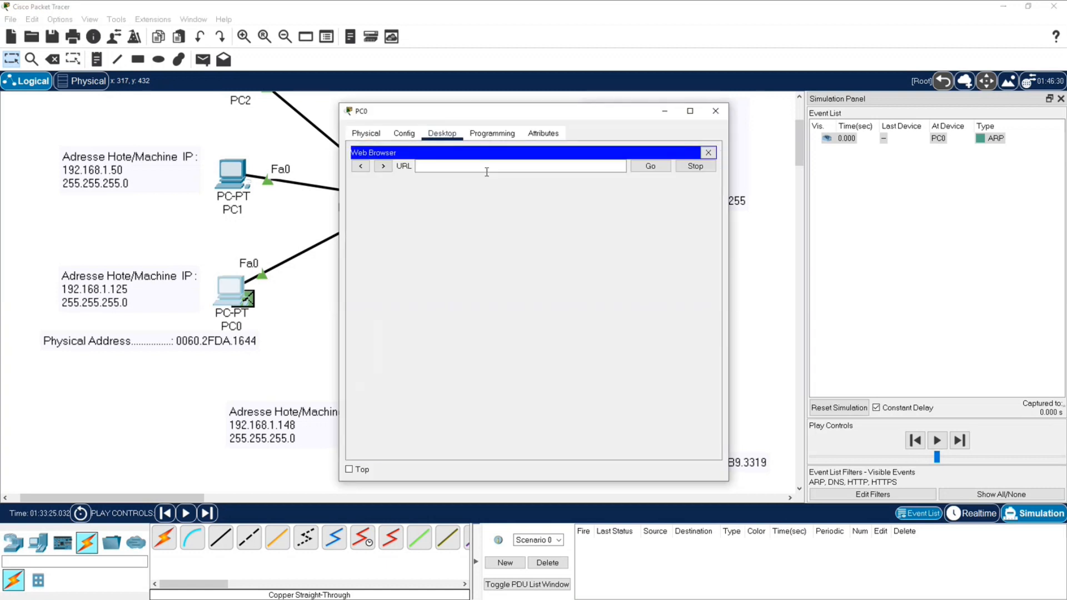
left_click(473, 168)
type("www")
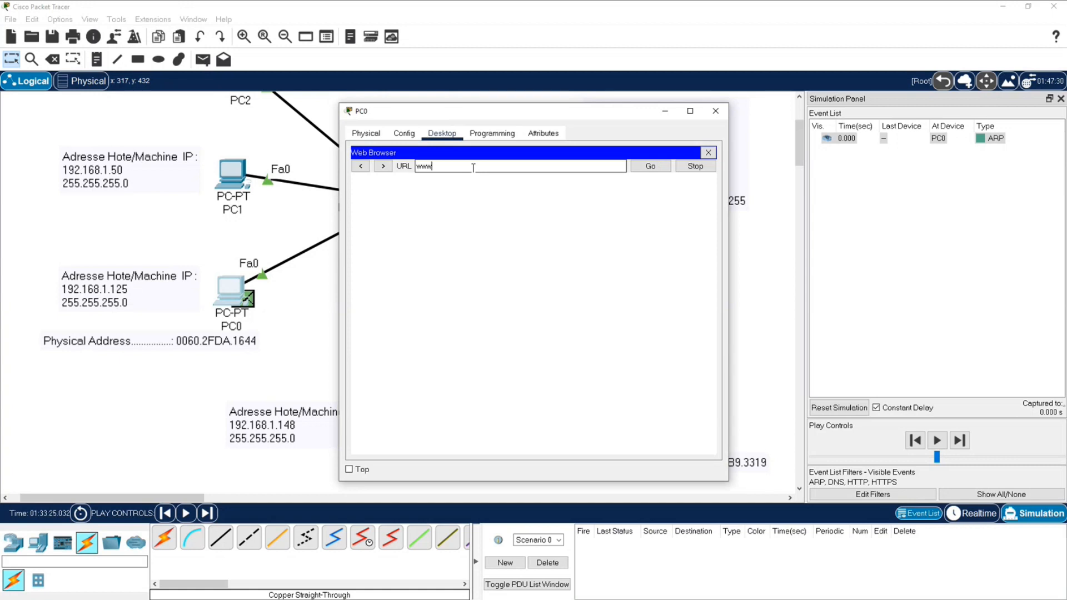
type(".mabanque.com")
left_click(648, 166)
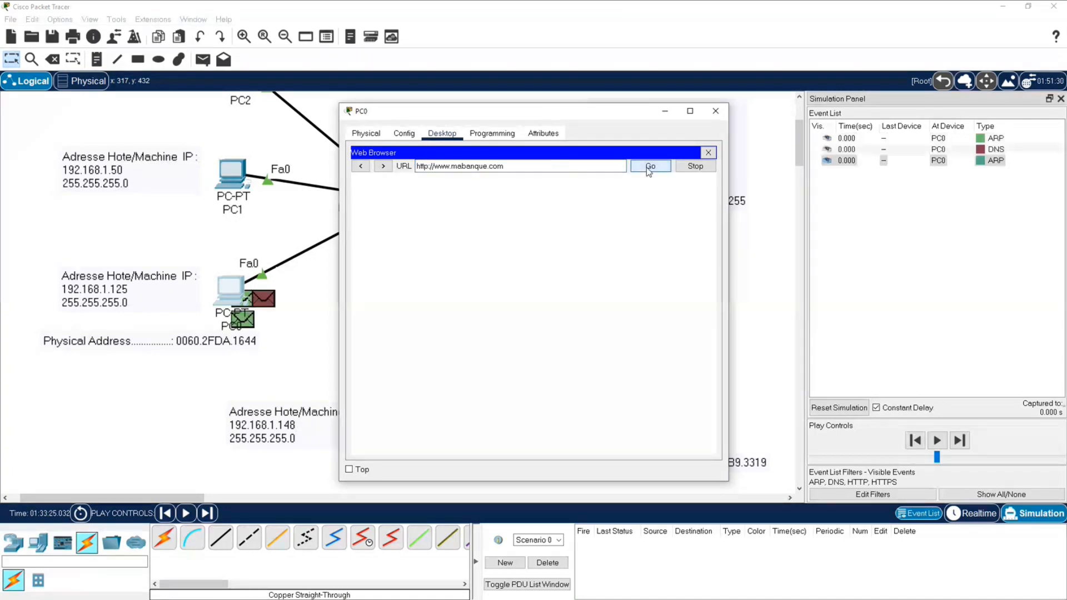
left_click(725, 109)
left_click(703, 141)
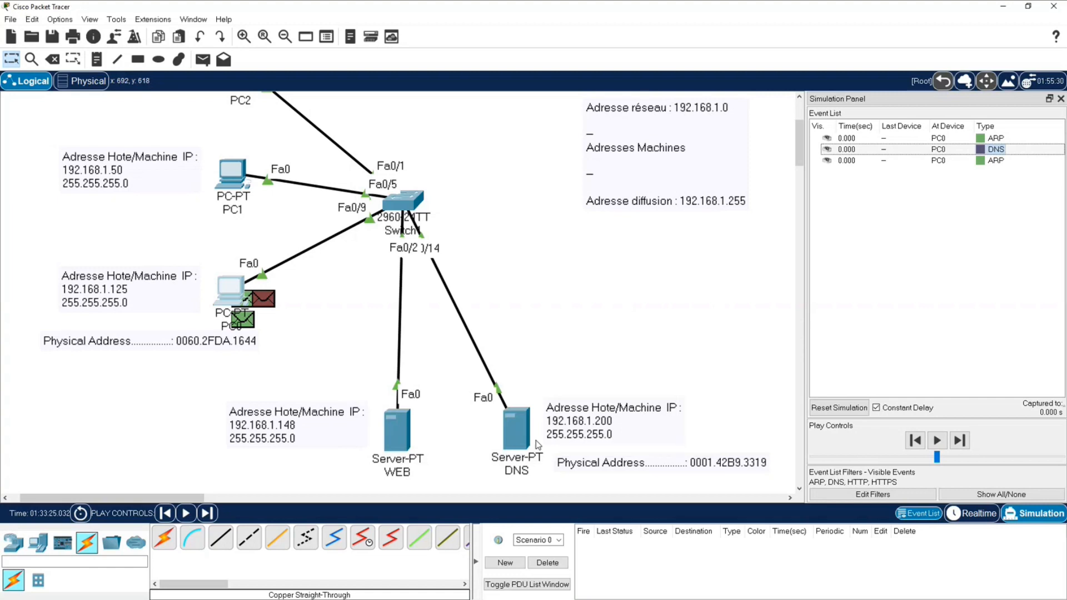
Step: Examine the target IP and target MAC in the outbound PDU details of PC0's ARP request
mouse_move(535, 442)
left_click(995, 162)
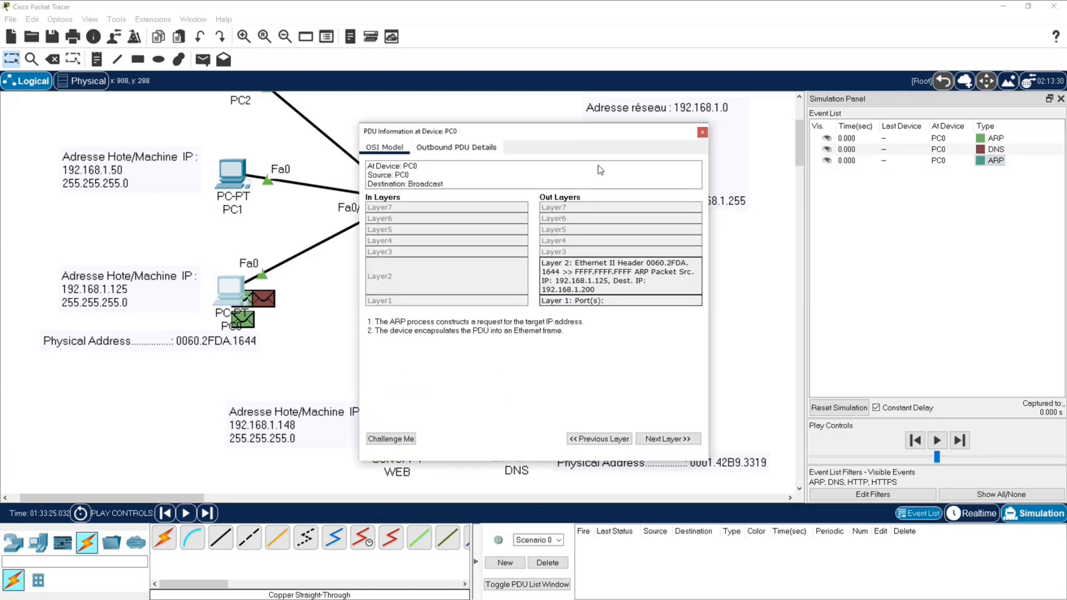
left_click(448, 150)
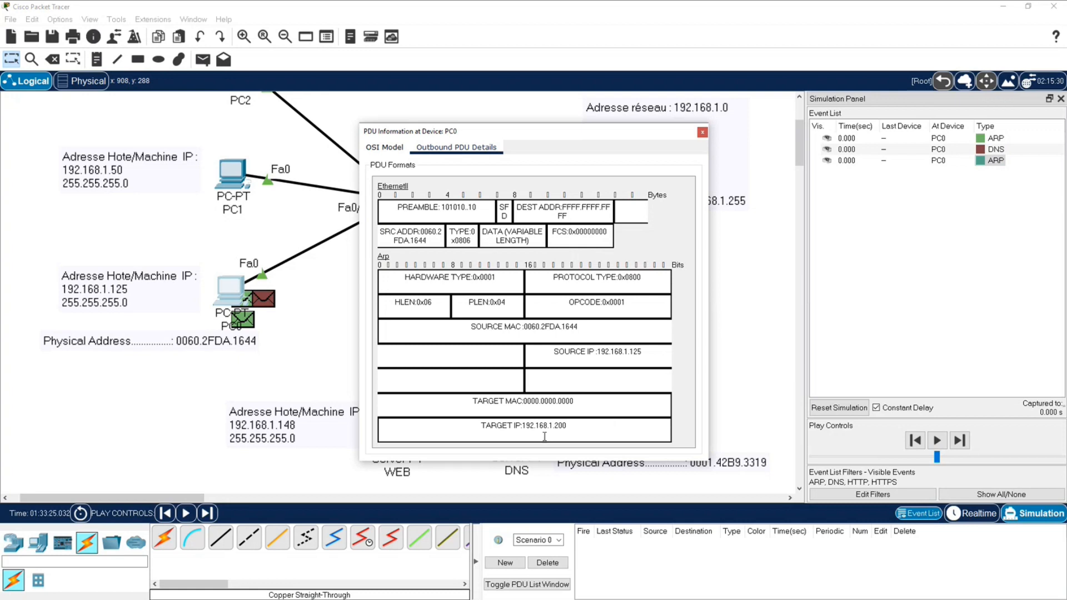
left_click_drag(567, 425, 523, 426)
left_click_drag(518, 132, 244, 132)
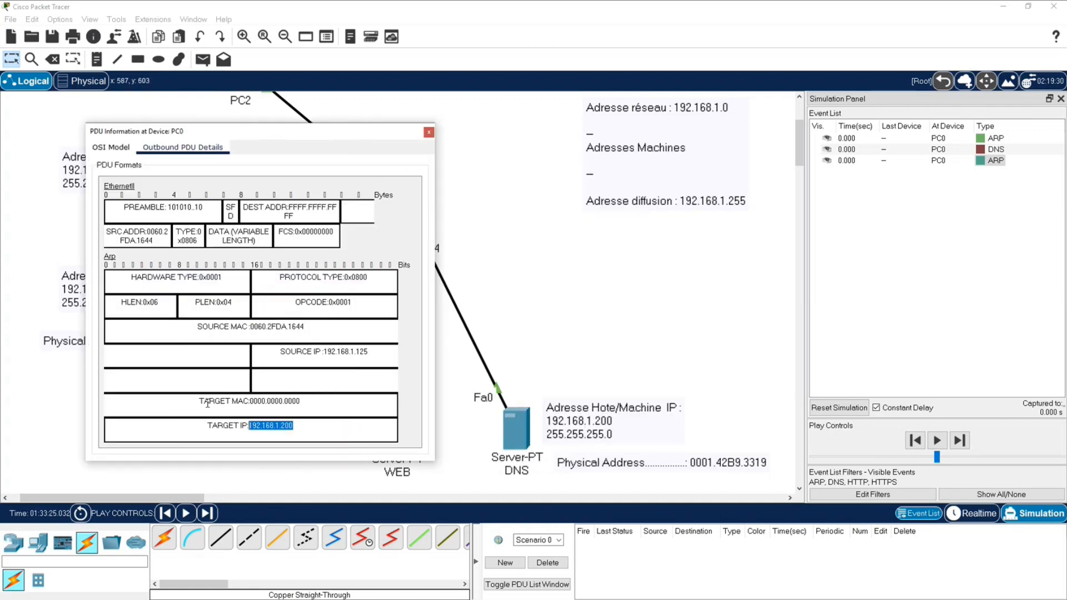
left_click_drag(294, 426, 249, 426)
left_click_drag(301, 401, 250, 401)
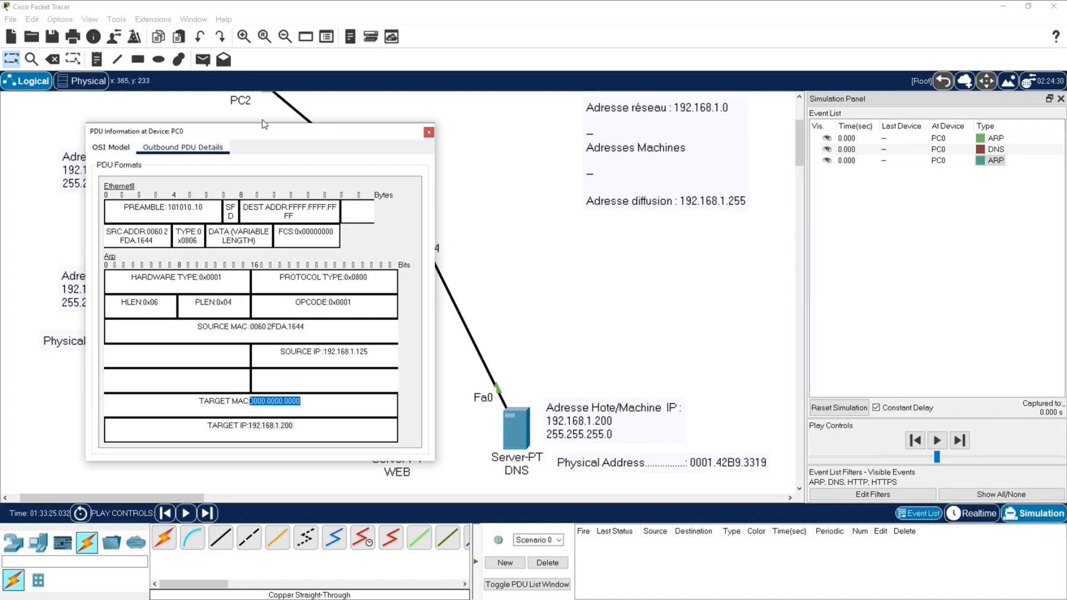
left_click_drag(258, 134, 515, 166)
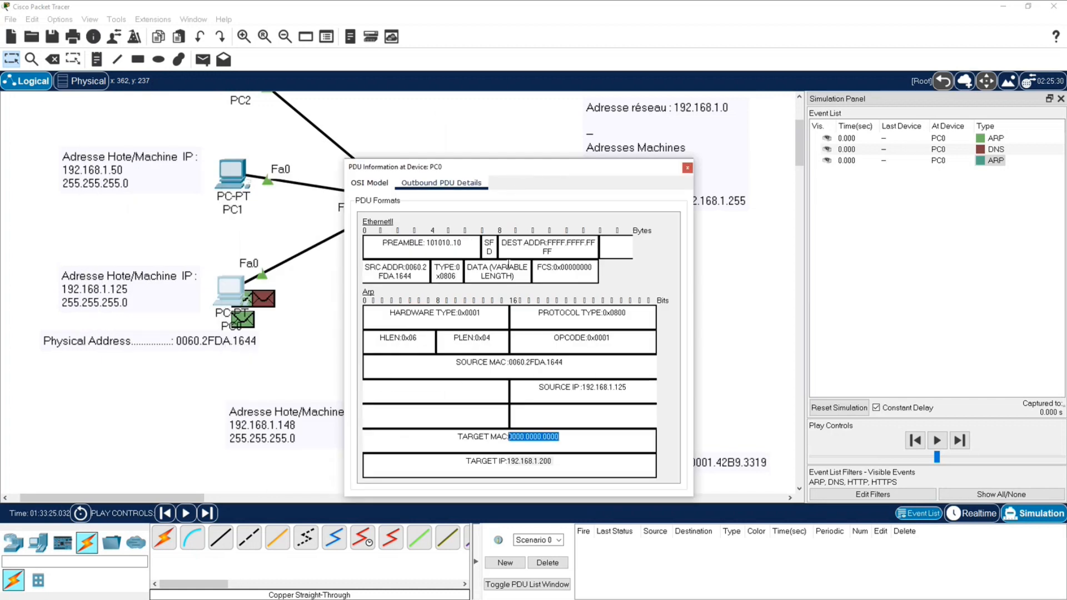
Step: Examine the Ethernet destination address and the source IP in PC0's outbound ARP request
left_click_drag(555, 253, 548, 243)
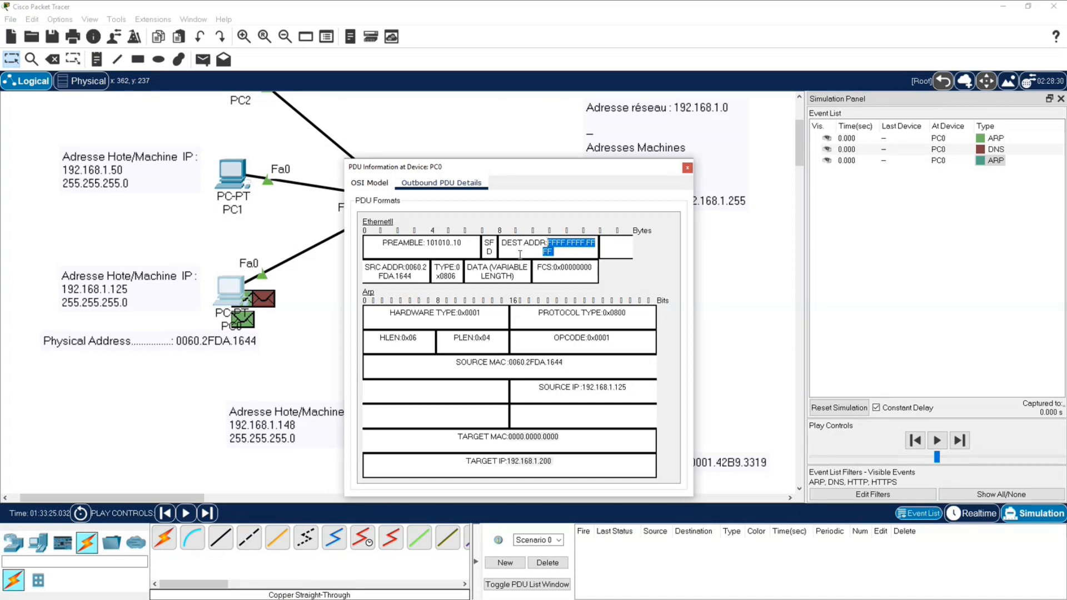
left_click(553, 241)
left_click_drag(547, 241, 503, 241)
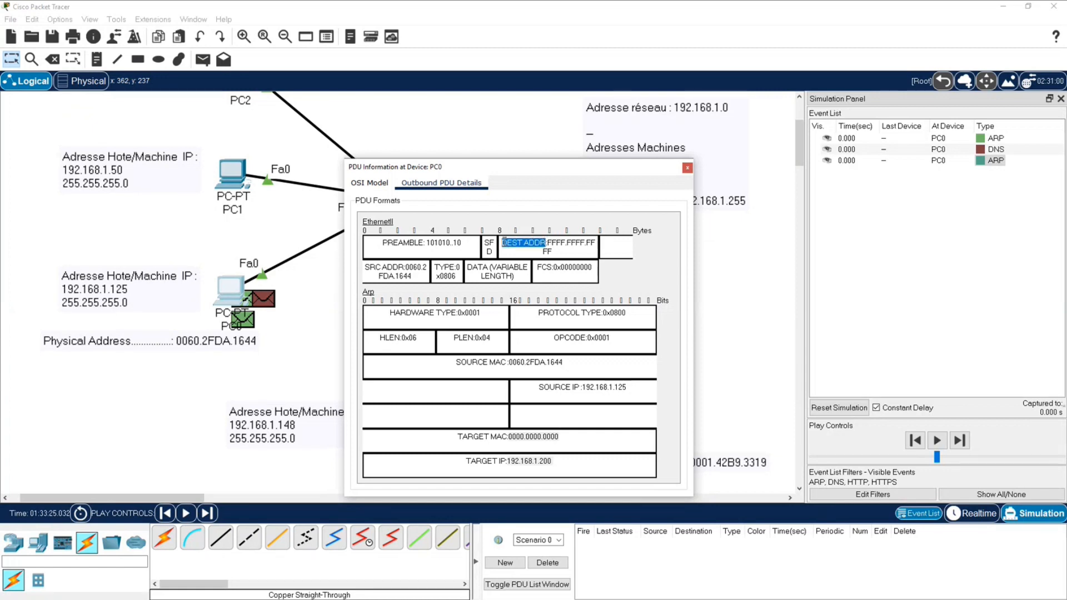
left_click(556, 251)
left_click_drag(551, 243, 548, 243)
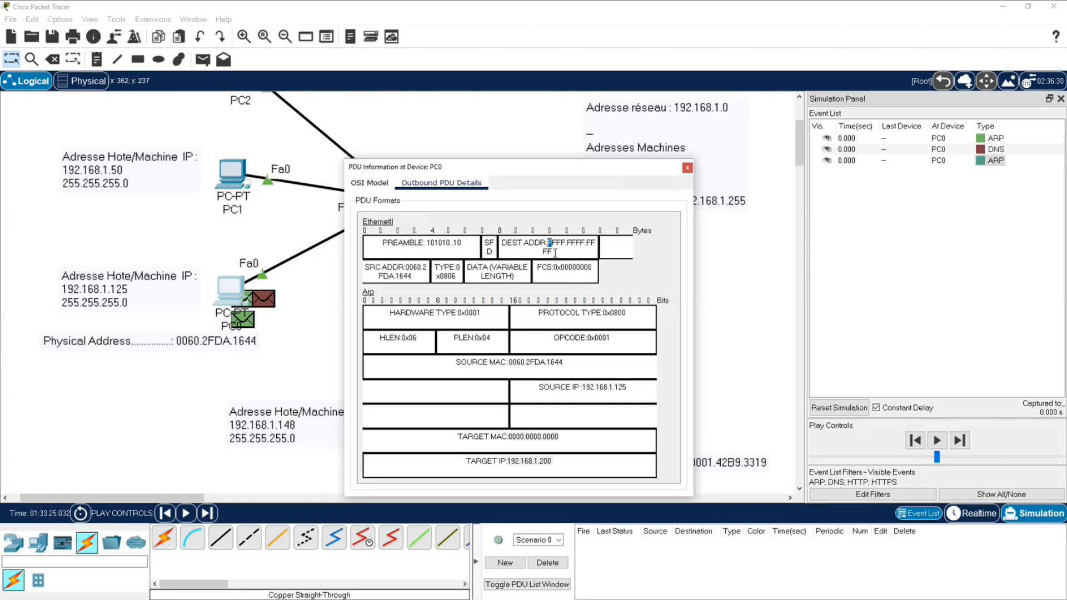
double_click(547, 243)
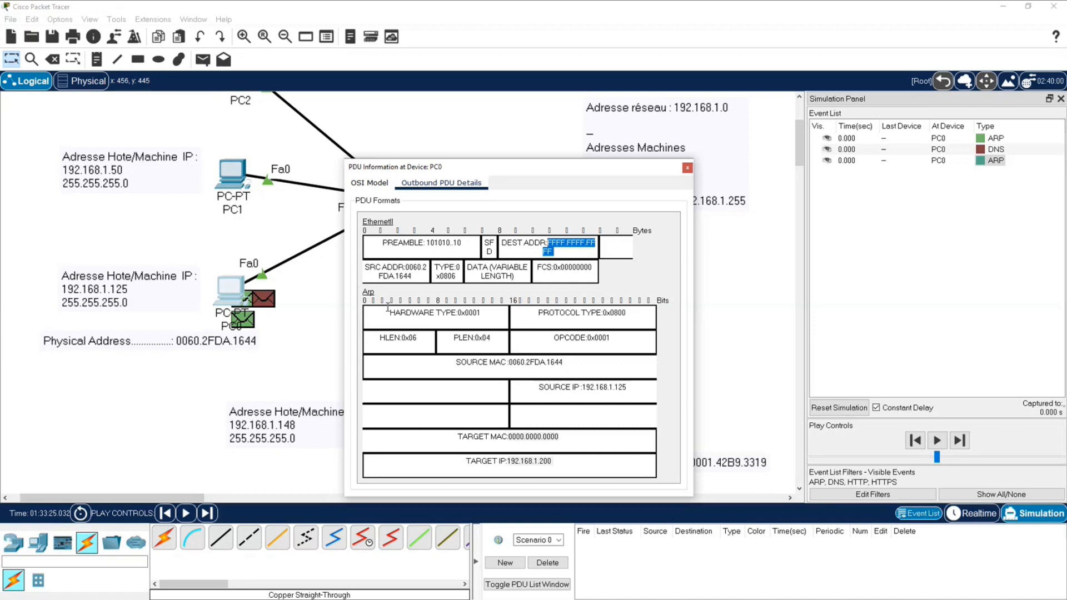
left_click_drag(629, 388, 582, 387)
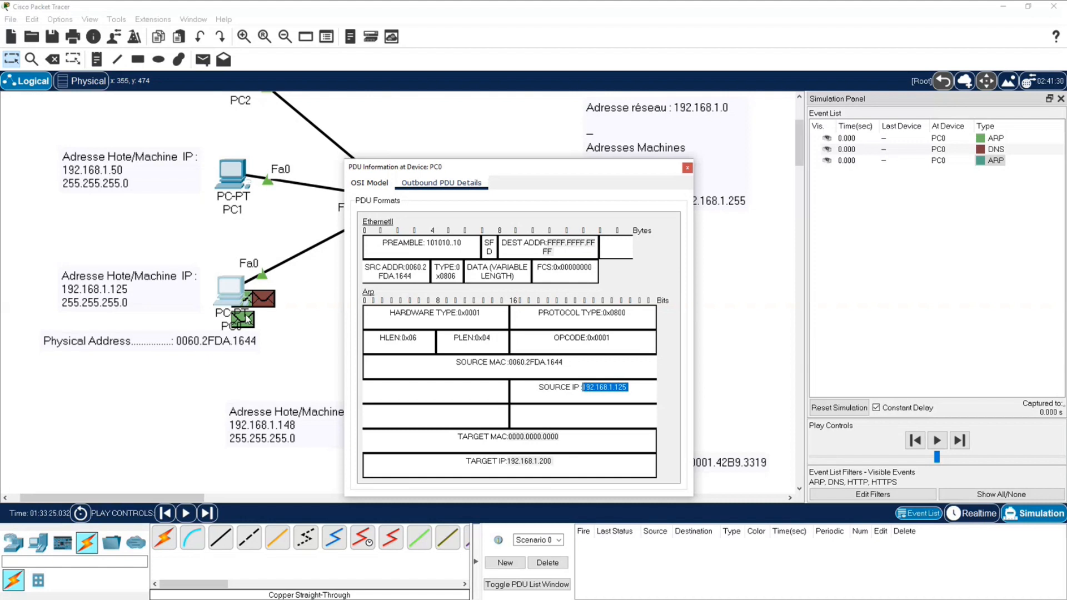
Step: Advance the simulation until Switch1 floods the ARP request to all other hosts, and inspect the inbound request at the DNS server
left_click(960, 441)
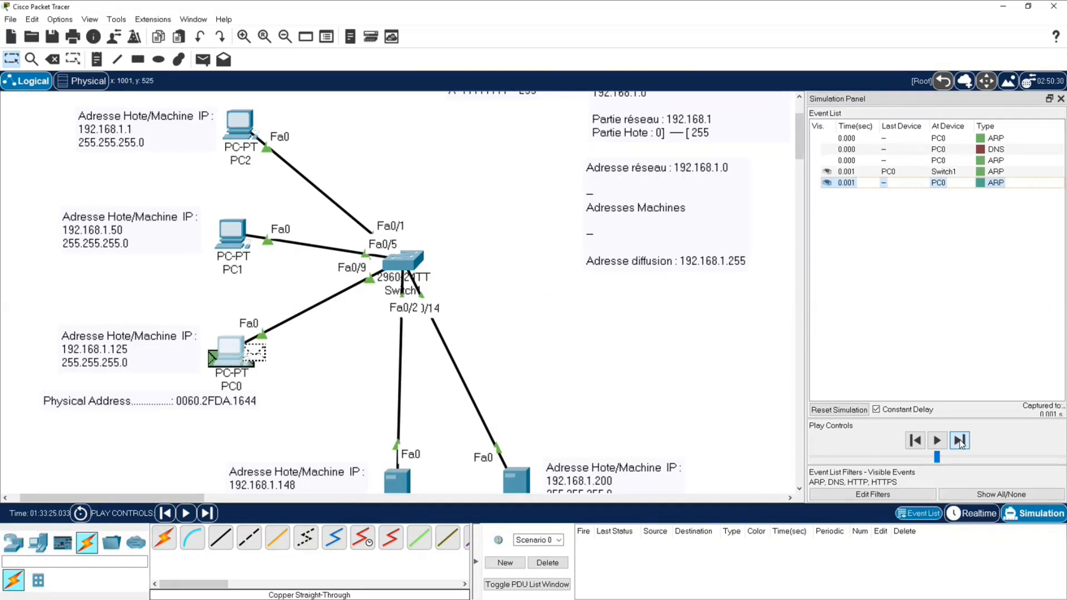
left_click(960, 440)
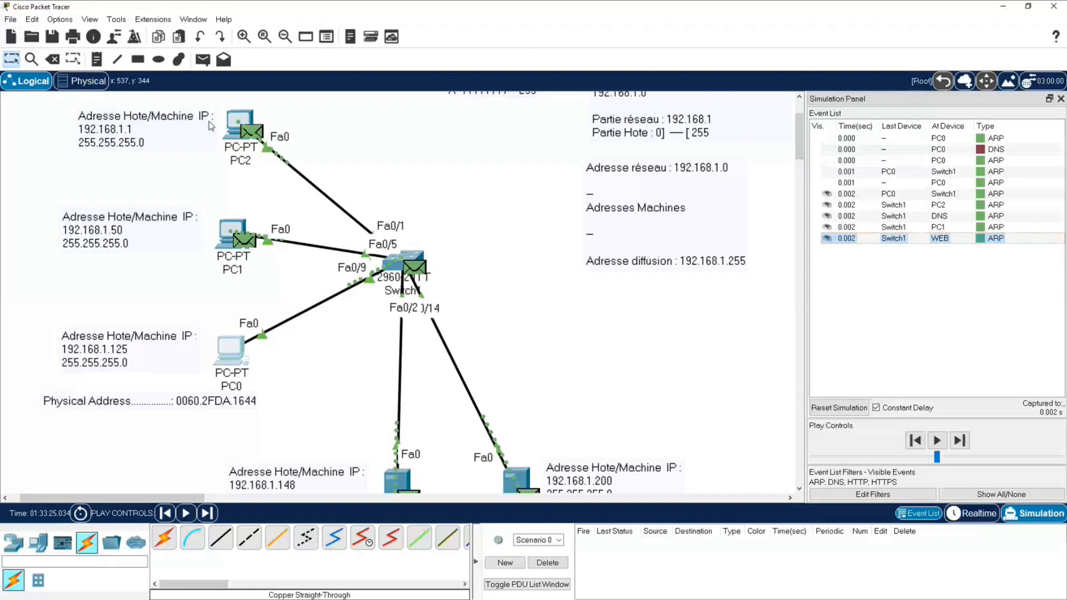
scroll(250, 103, "down", 2)
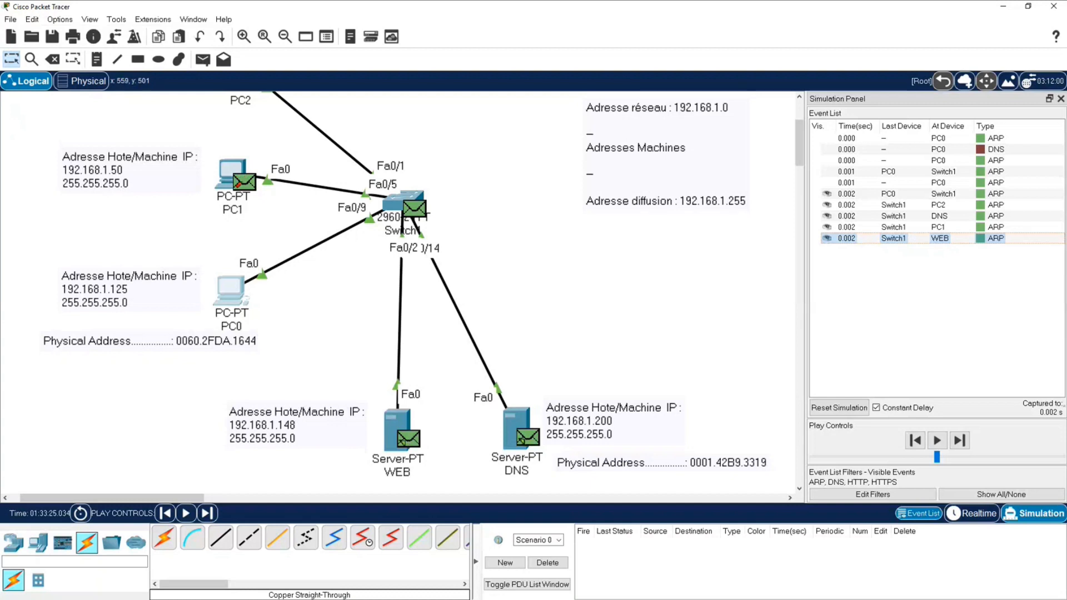
left_click(934, 218)
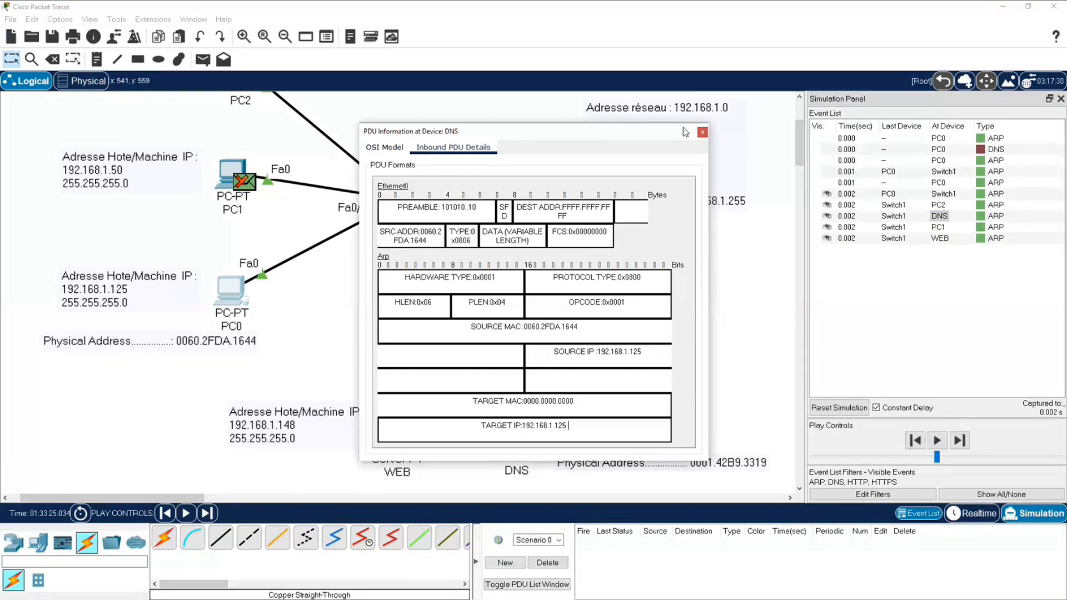
left_click(703, 131)
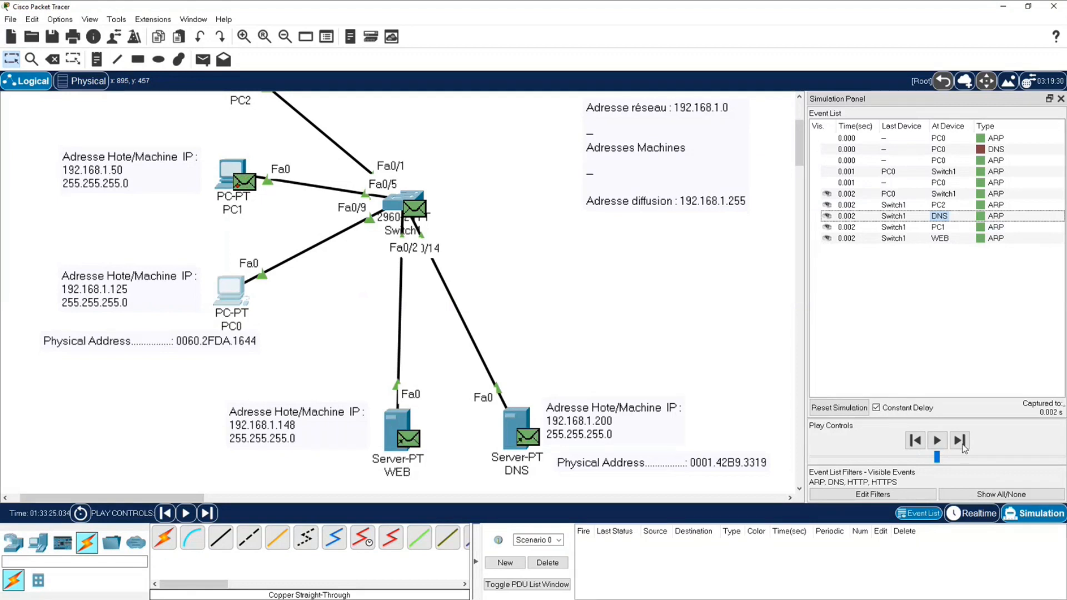
Step: Advance the simulation until the DNS server's ARP reply reaches Switch1, and display the reply's outbound PDU details
left_click(960, 442)
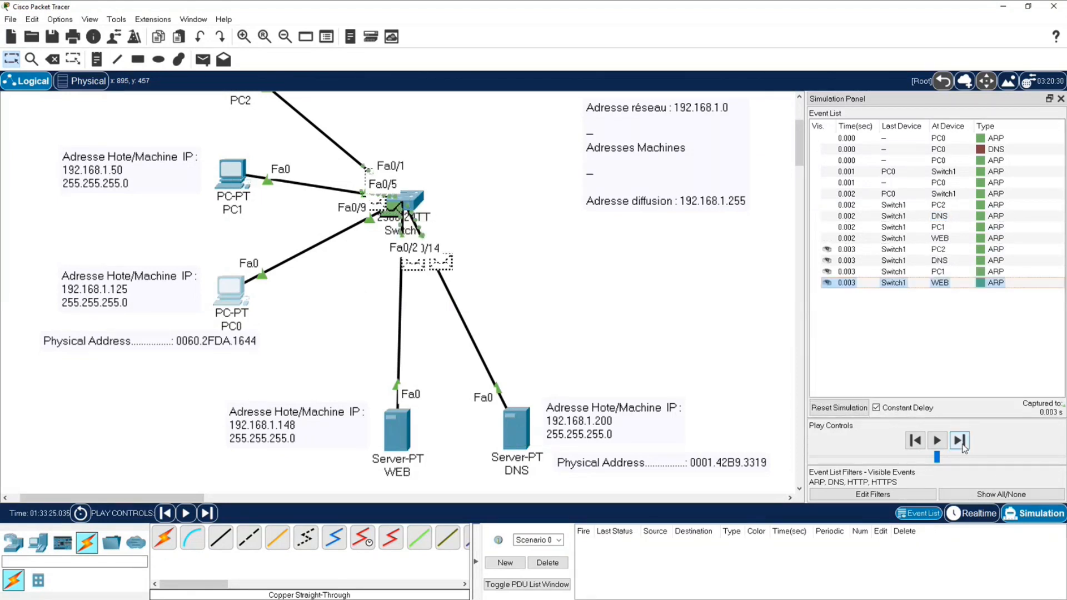
left_click(960, 441)
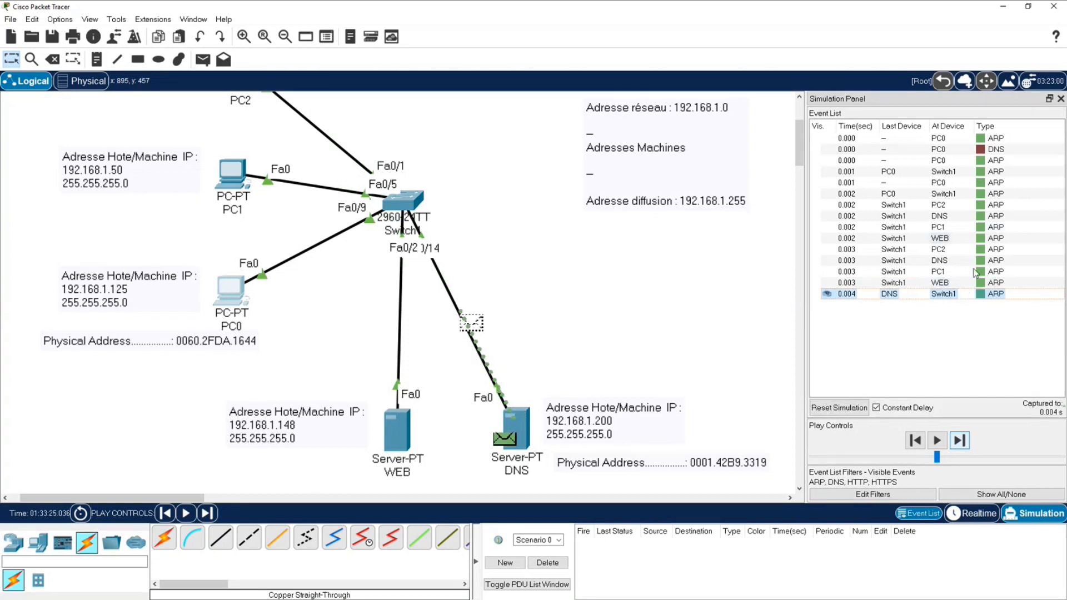
left_click(996, 250)
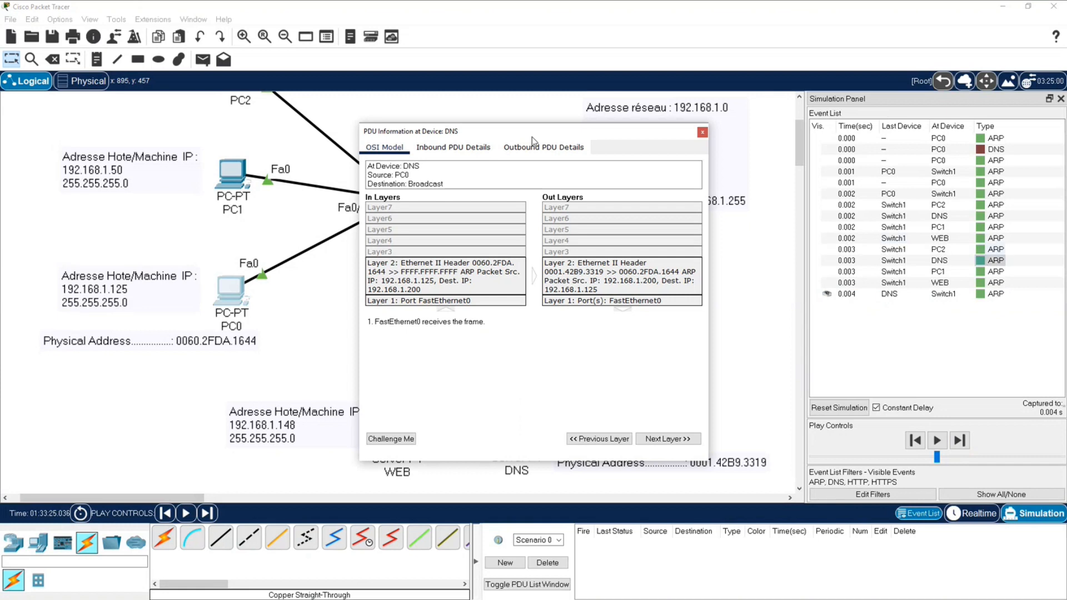
left_click(534, 146)
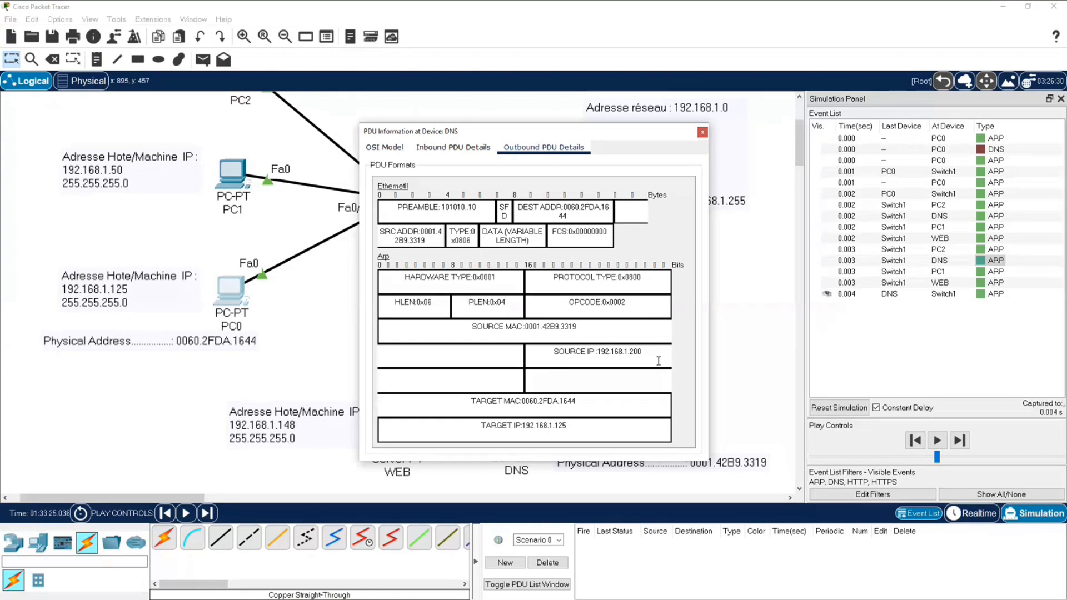
Step: Compare the ARP reply's source IP and MAC with the DNS server's labels, and forward the reply to PC0
left_click_drag(589, 132, 773, 132)
left_click_drag(829, 353, 781, 352)
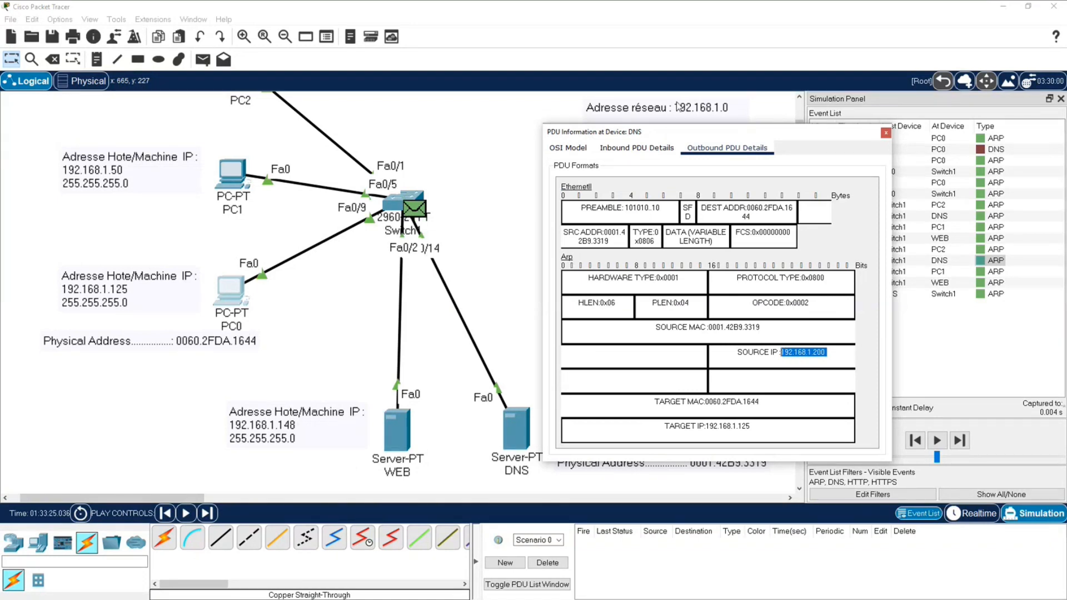
left_click_drag(678, 132, 712, 65)
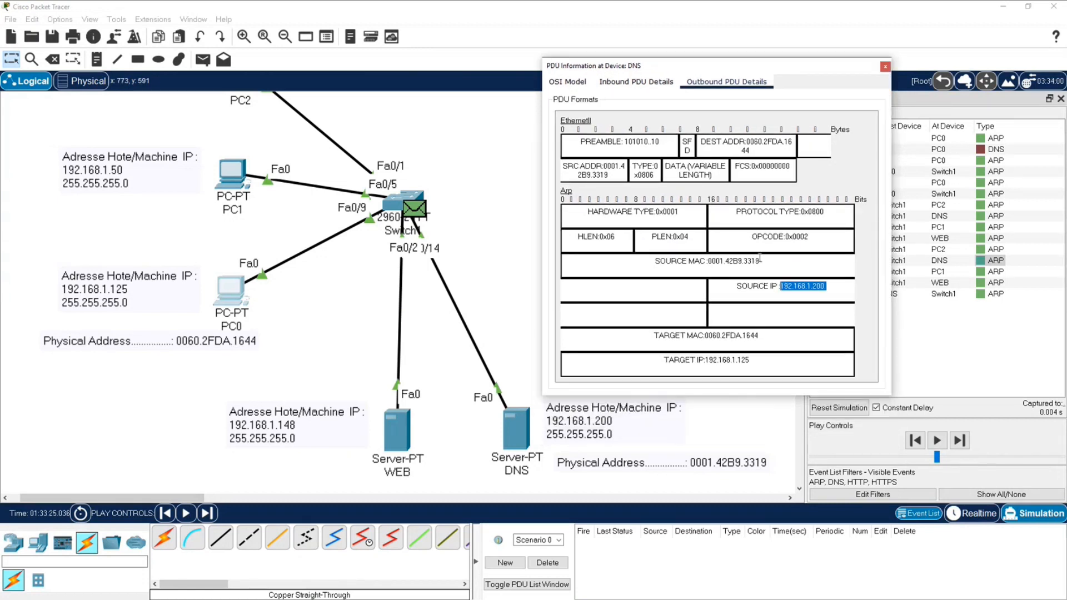
left_click_drag(760, 259, 706, 260)
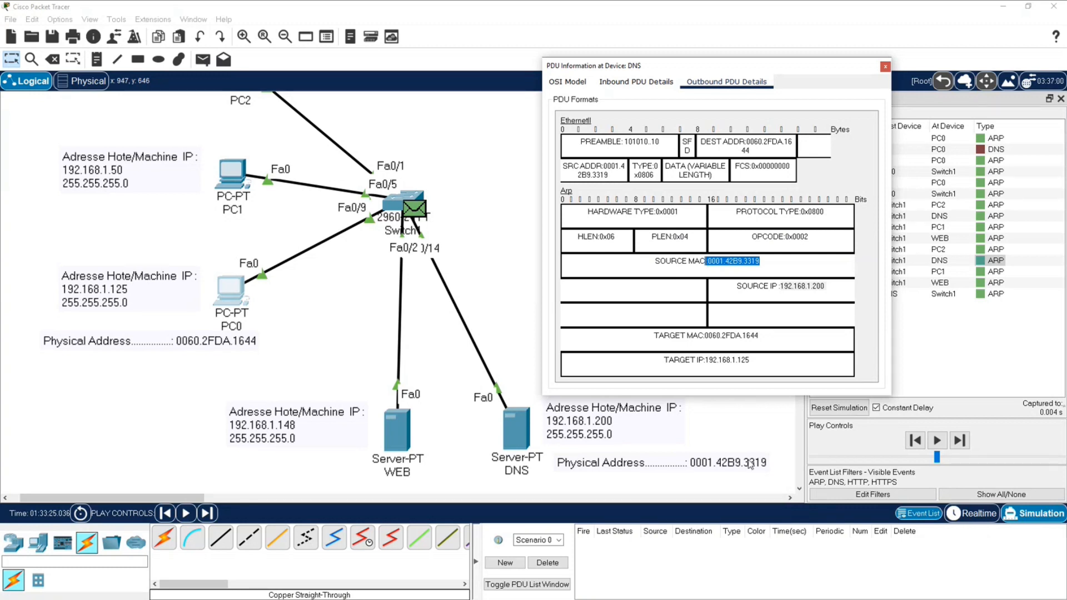
left_click(886, 67)
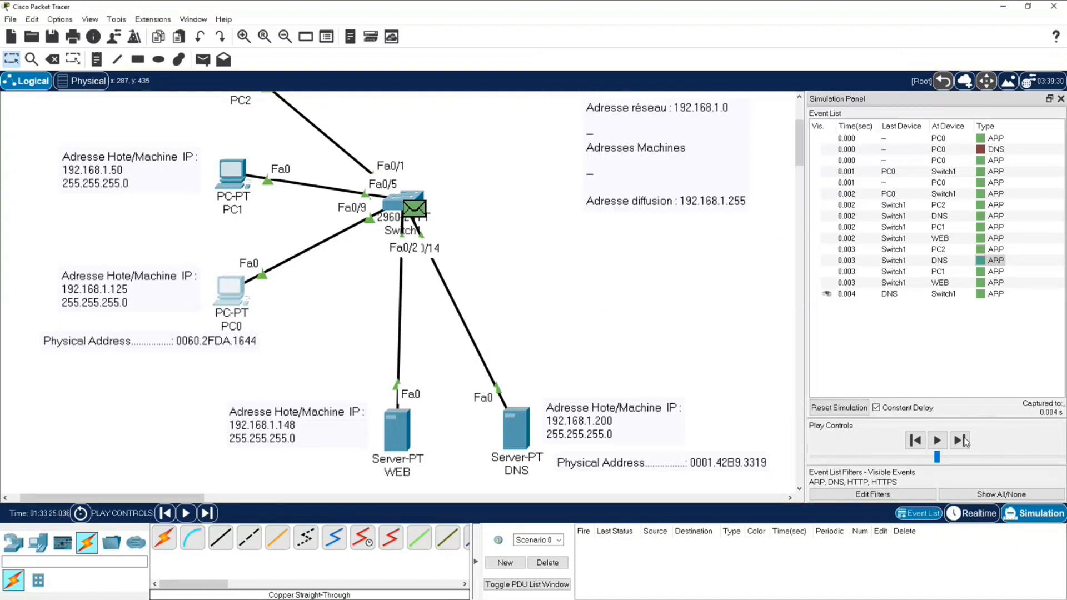
left_click(965, 441)
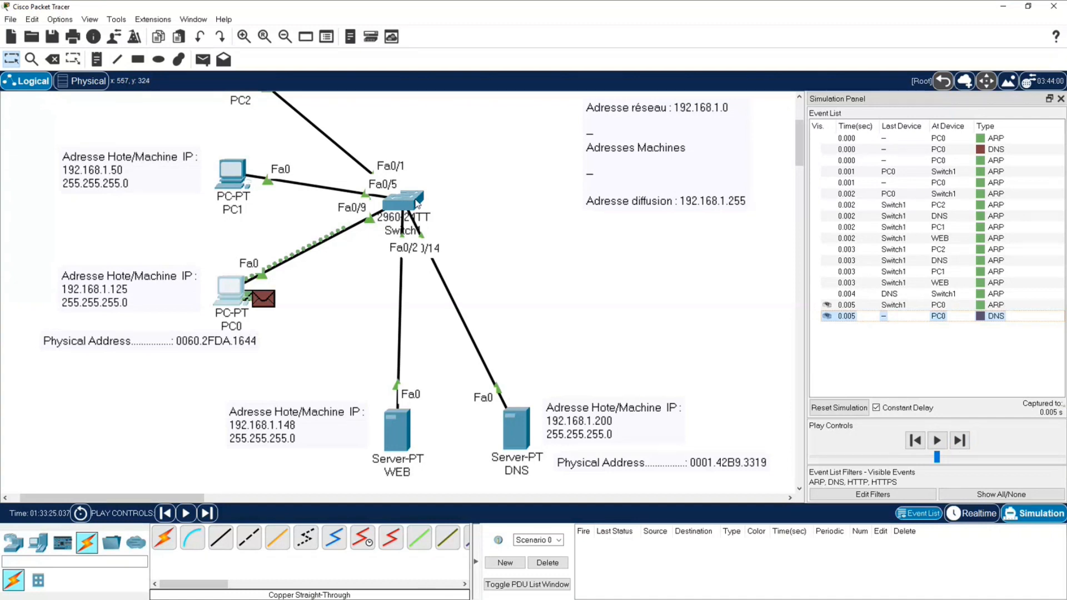
Step: Enter privileged mode on Switch1's command line with enable and display its MAC table with show mac address-table
left_click(417, 204)
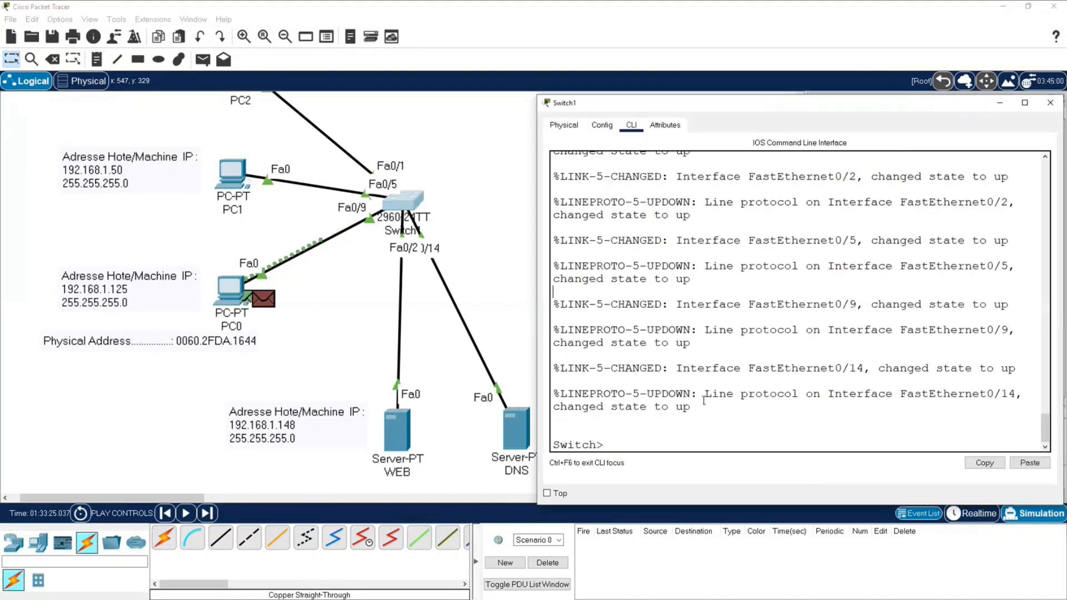
type("en")
key("Tab")
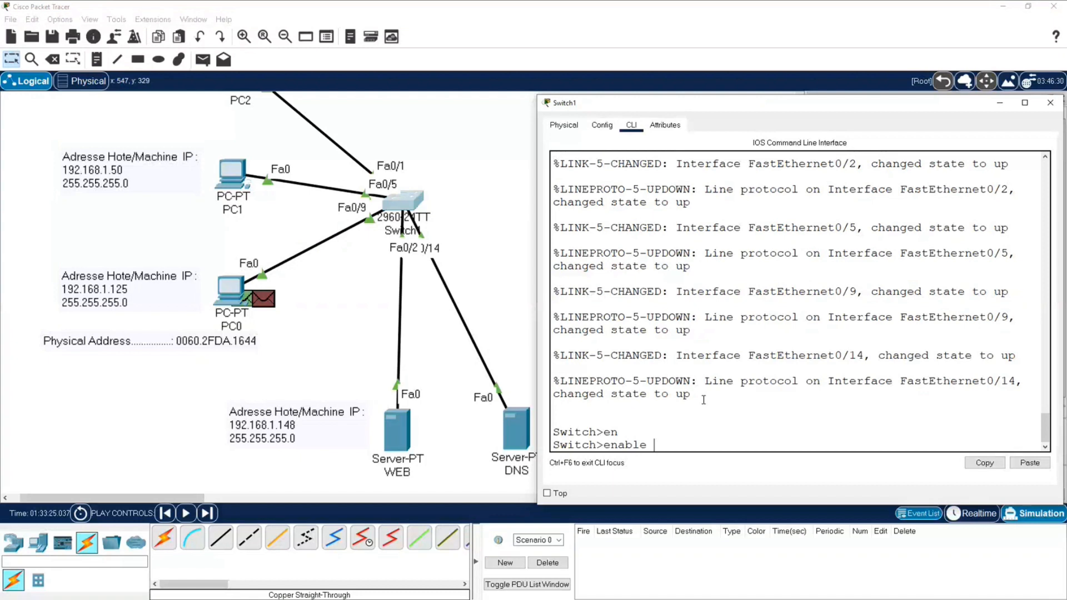
key("Return")
type("sh")
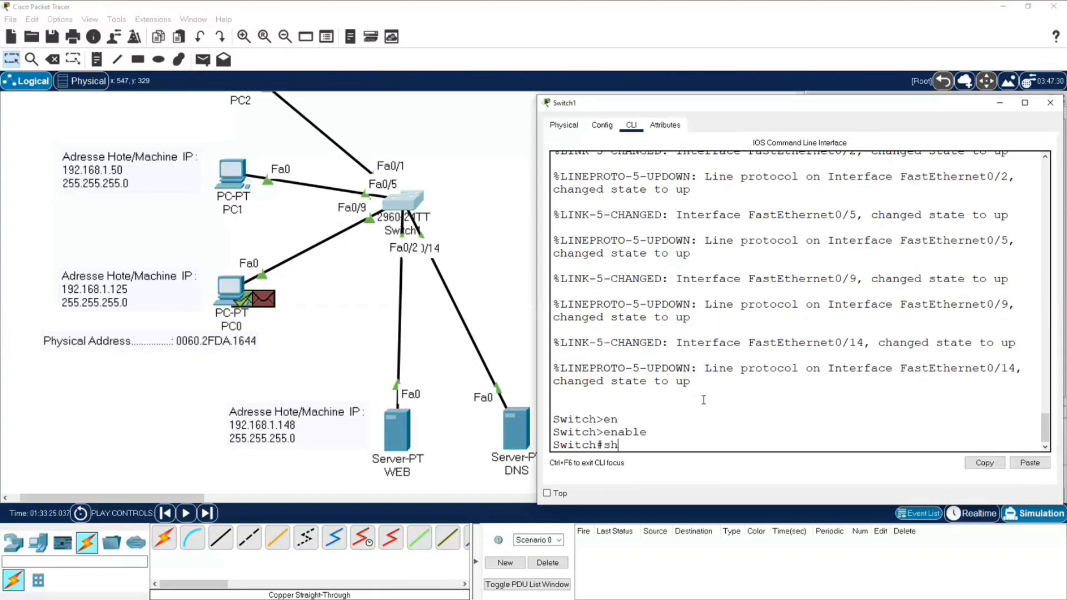
type("ow mac add")
key("Tab")
key("Return")
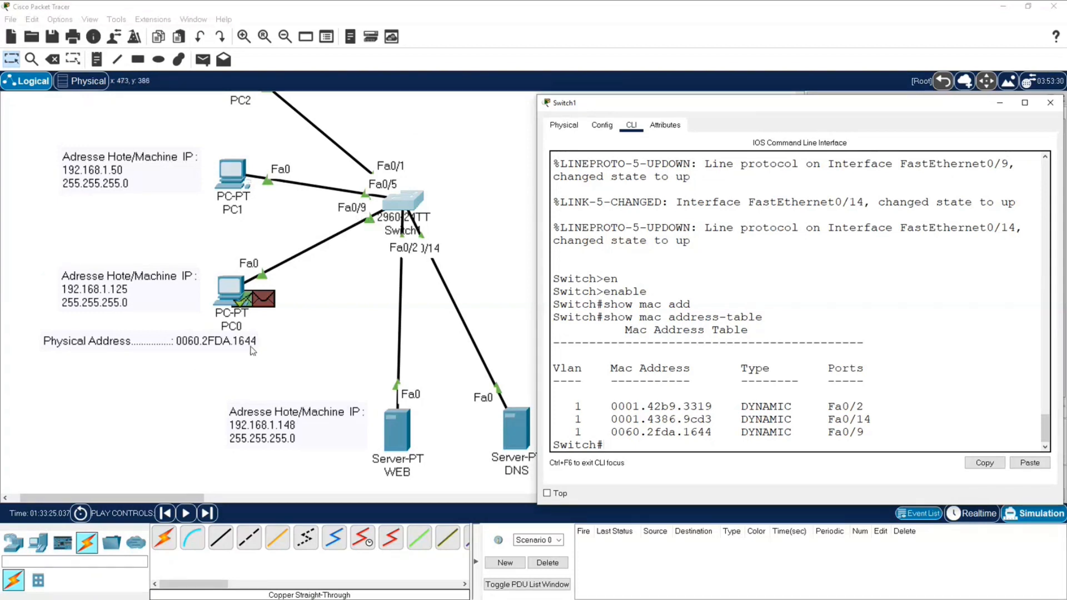
Step: Compare the MAC table's addresses and ports with PC0 and the DNS server in the topology, and return to Realtime mode
double_click(857, 432)
left_click_drag(679, 434, 611, 432)
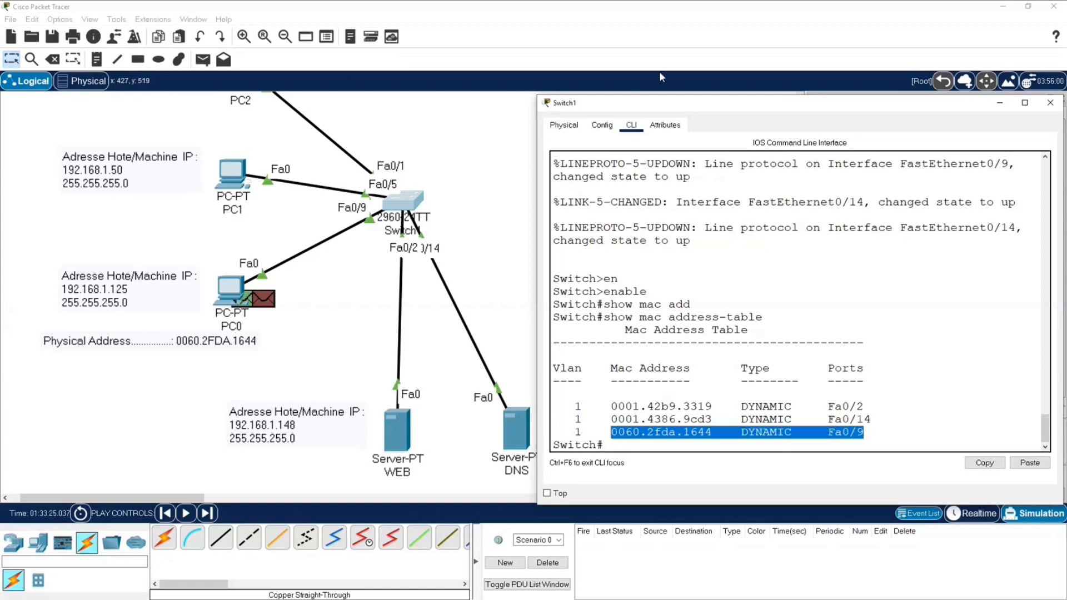
left_click_drag(694, 103, 707, 115)
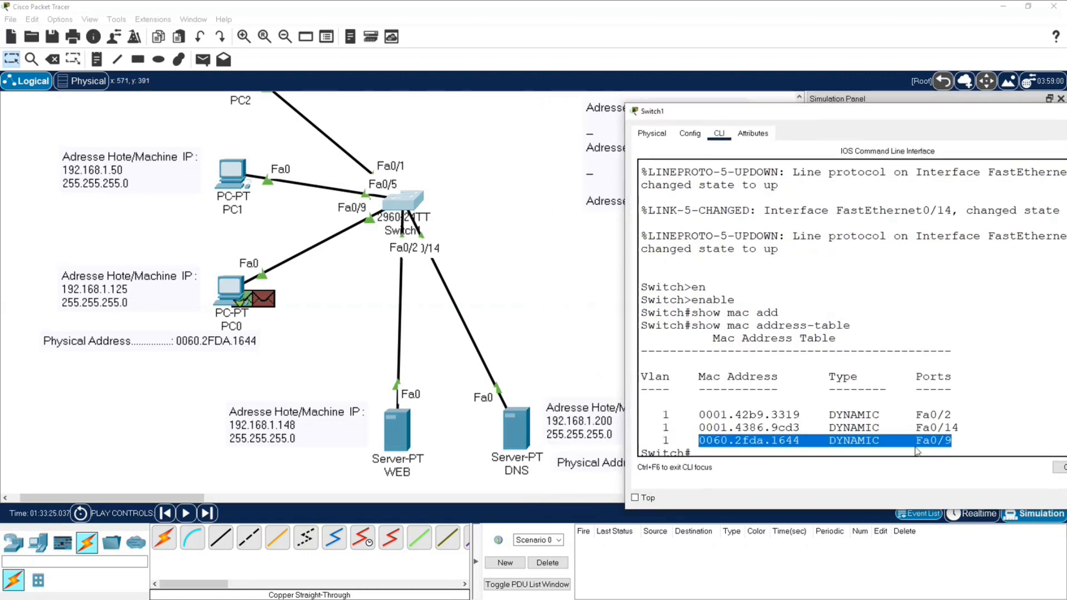
left_click_drag(823, 428, 959, 428)
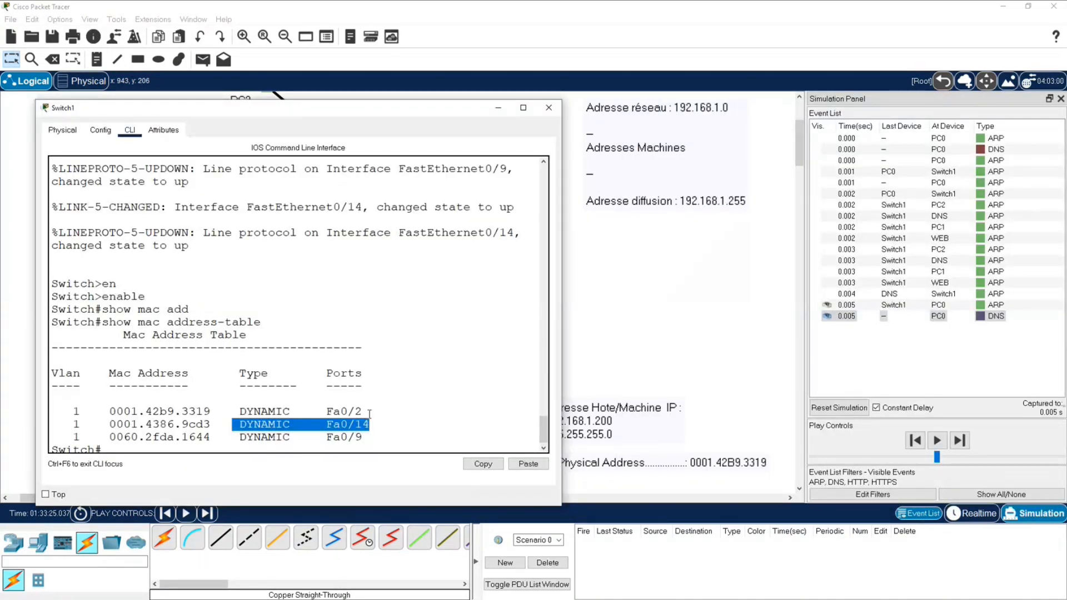
left_click(370, 414)
left_click_drag(362, 412, 305, 411)
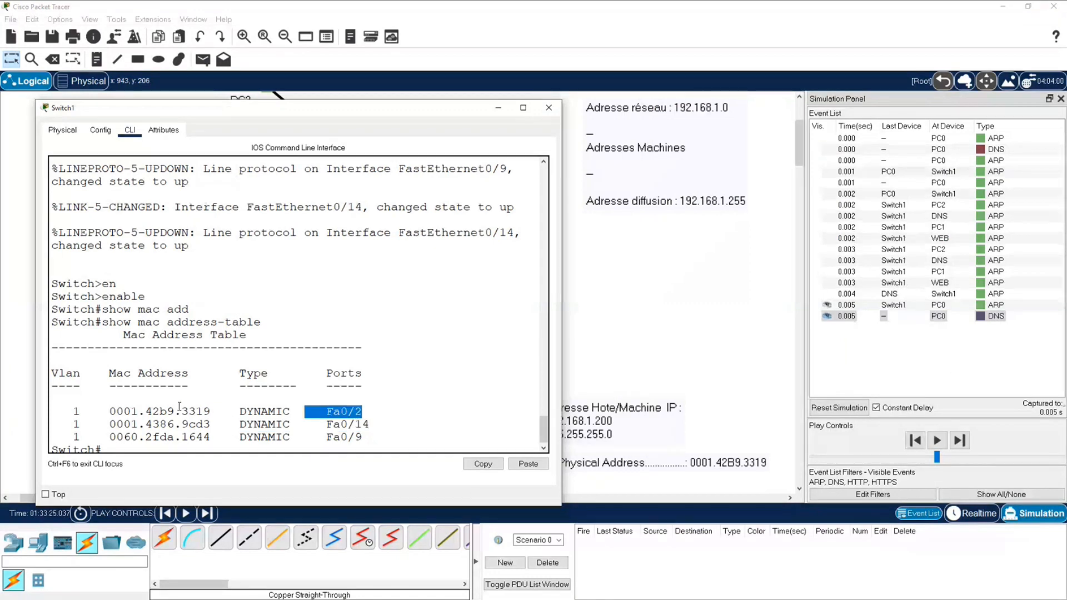
left_click_drag(179, 407, 116, 409)
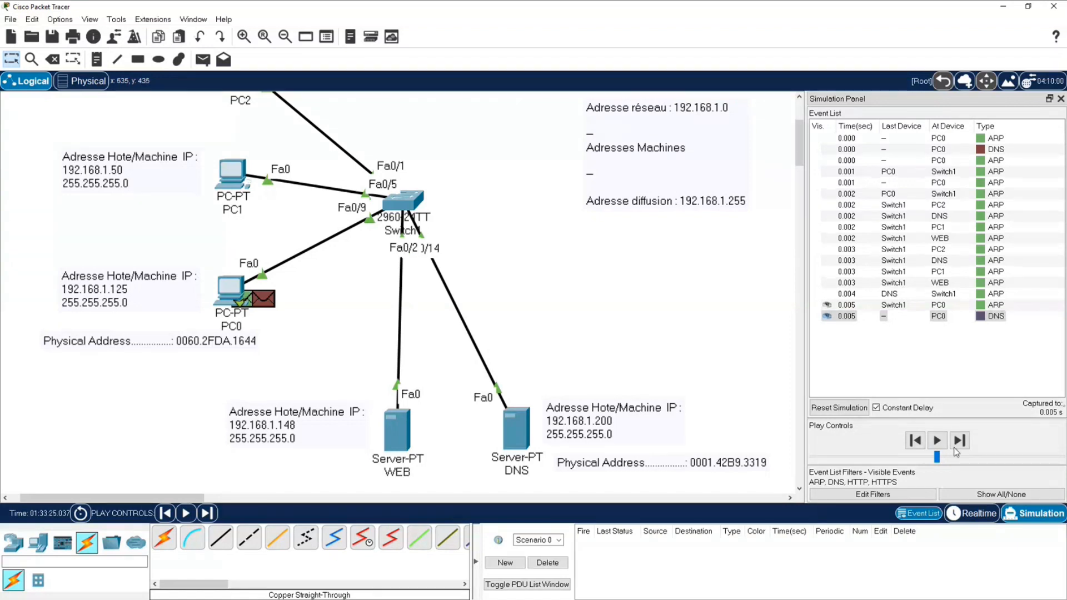
left_click(979, 514)
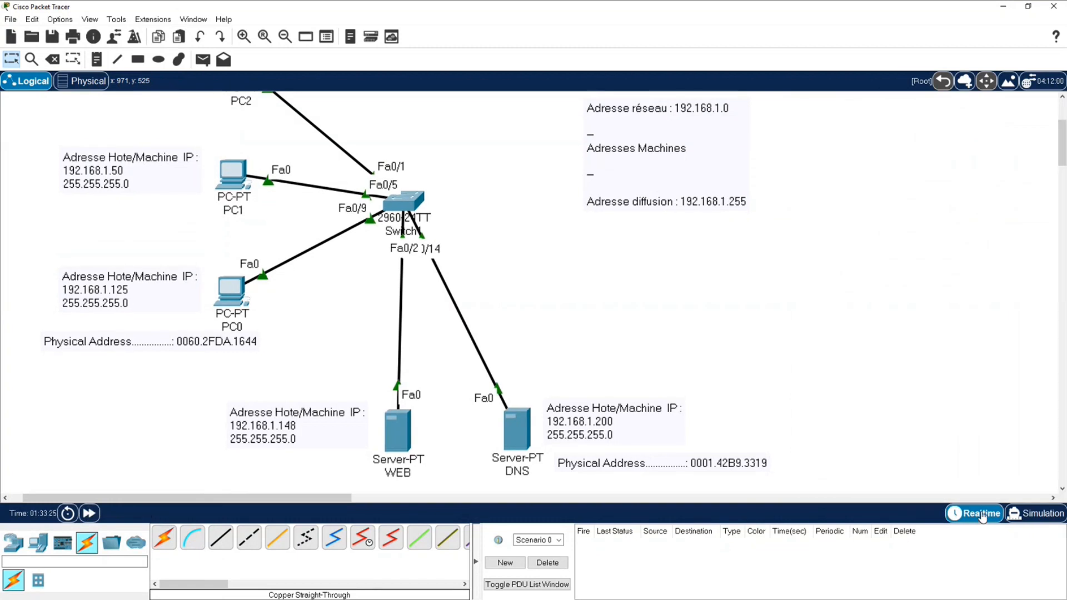